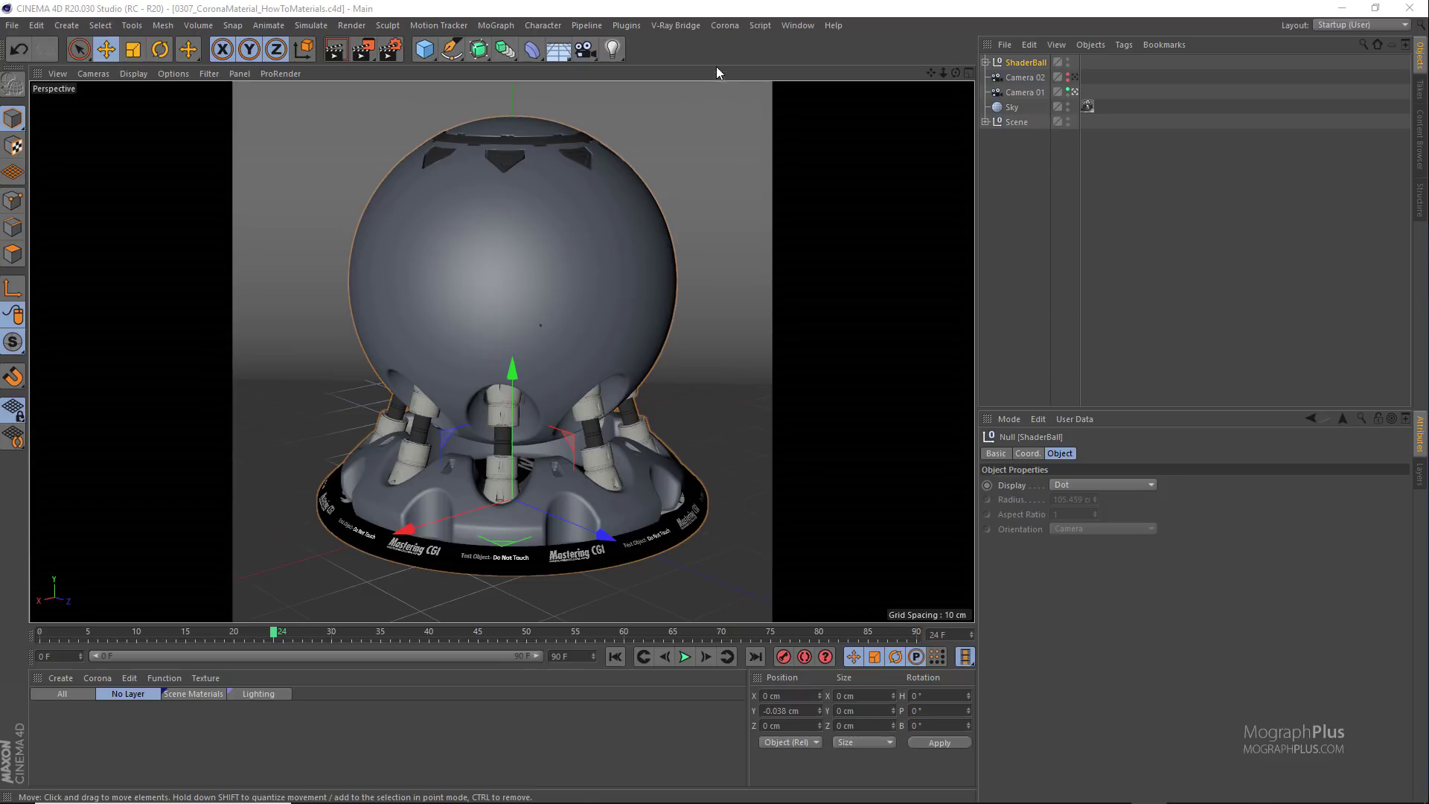
# Step: Create a new standard Corona material in the node material editor and assign it to the ShaderBall object
pyautogui.click(724, 25)
pyautogui.click(761, 173)
pyautogui.moveTo(737, 165); pyautogui.dragTo(250, 58)
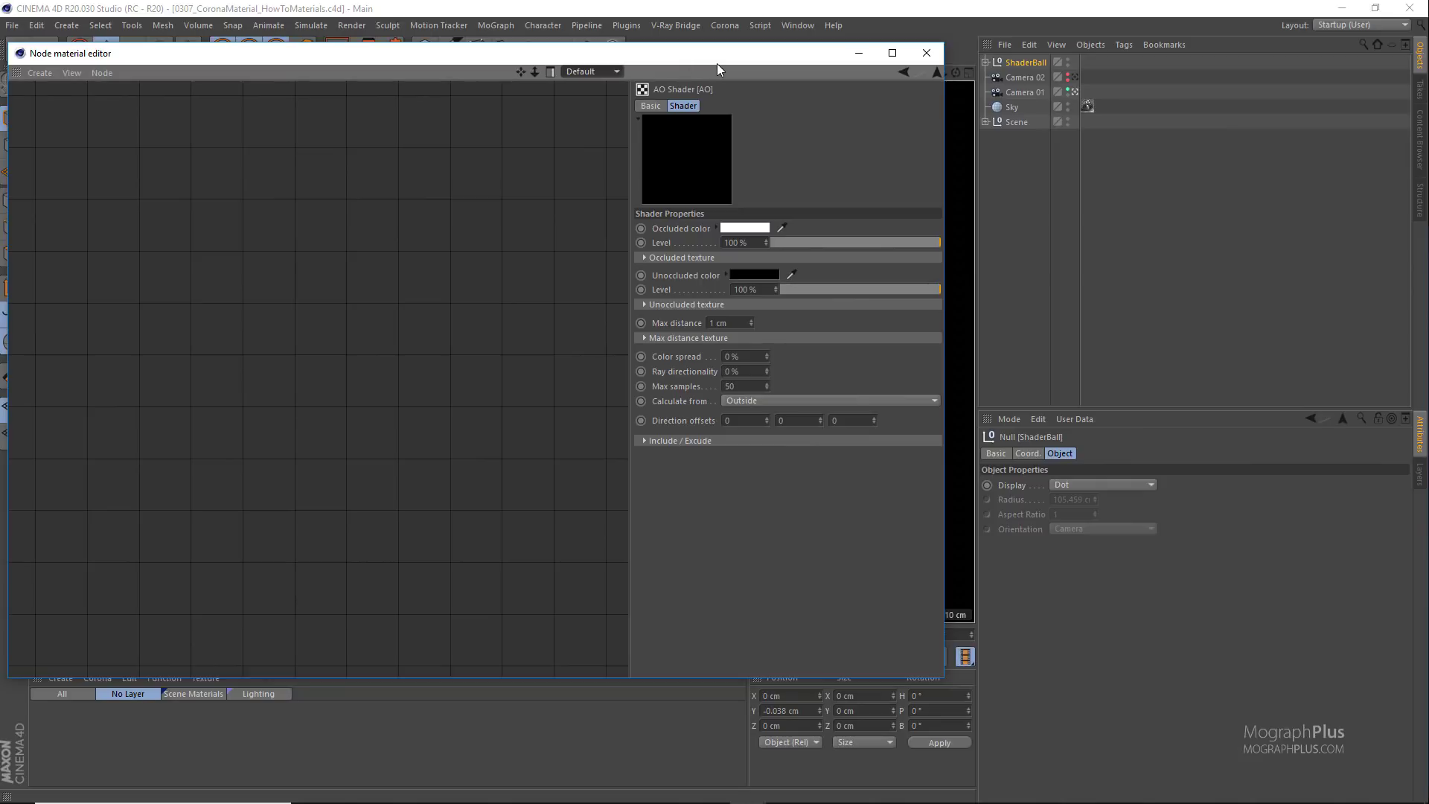
pyautogui.rightClick(292, 234)
pyautogui.moveTo(355, 279)
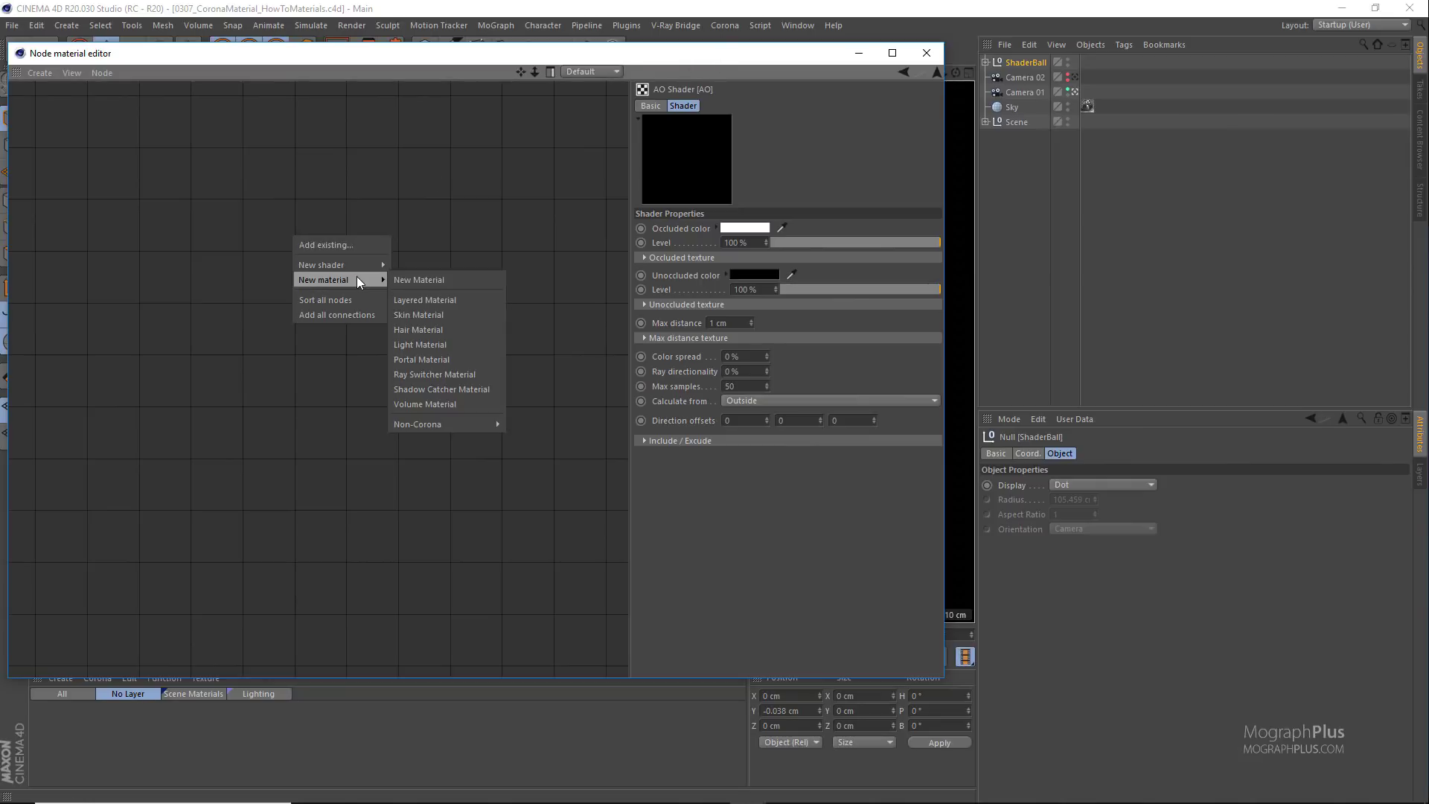
pyautogui.click(455, 278)
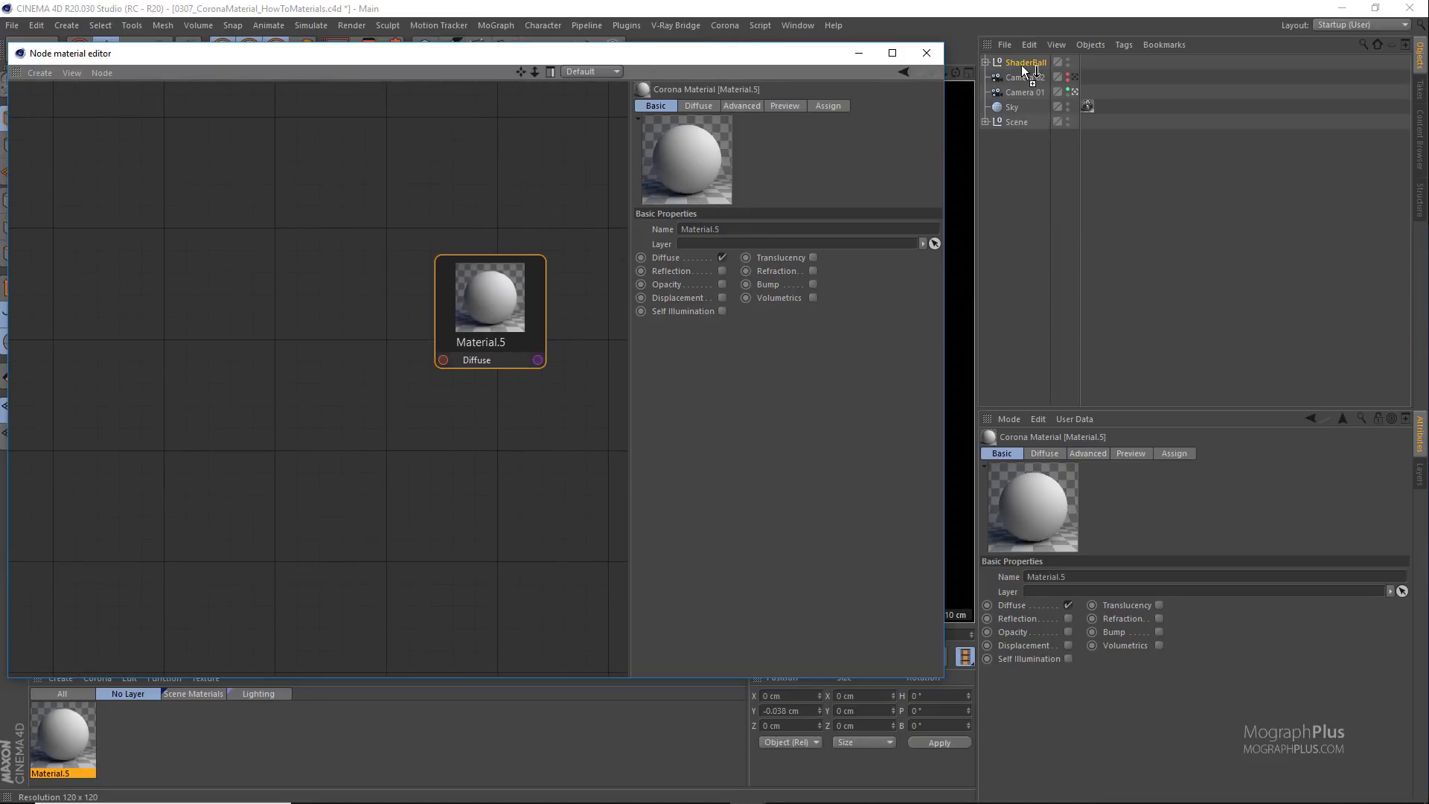
pyautogui.moveTo(976, 74); pyautogui.dragTo(1024, 62)
# Step: Start Corona interactive rendering and arrange the enlarged render window beside the node material editor
pyautogui.click(720, 27)
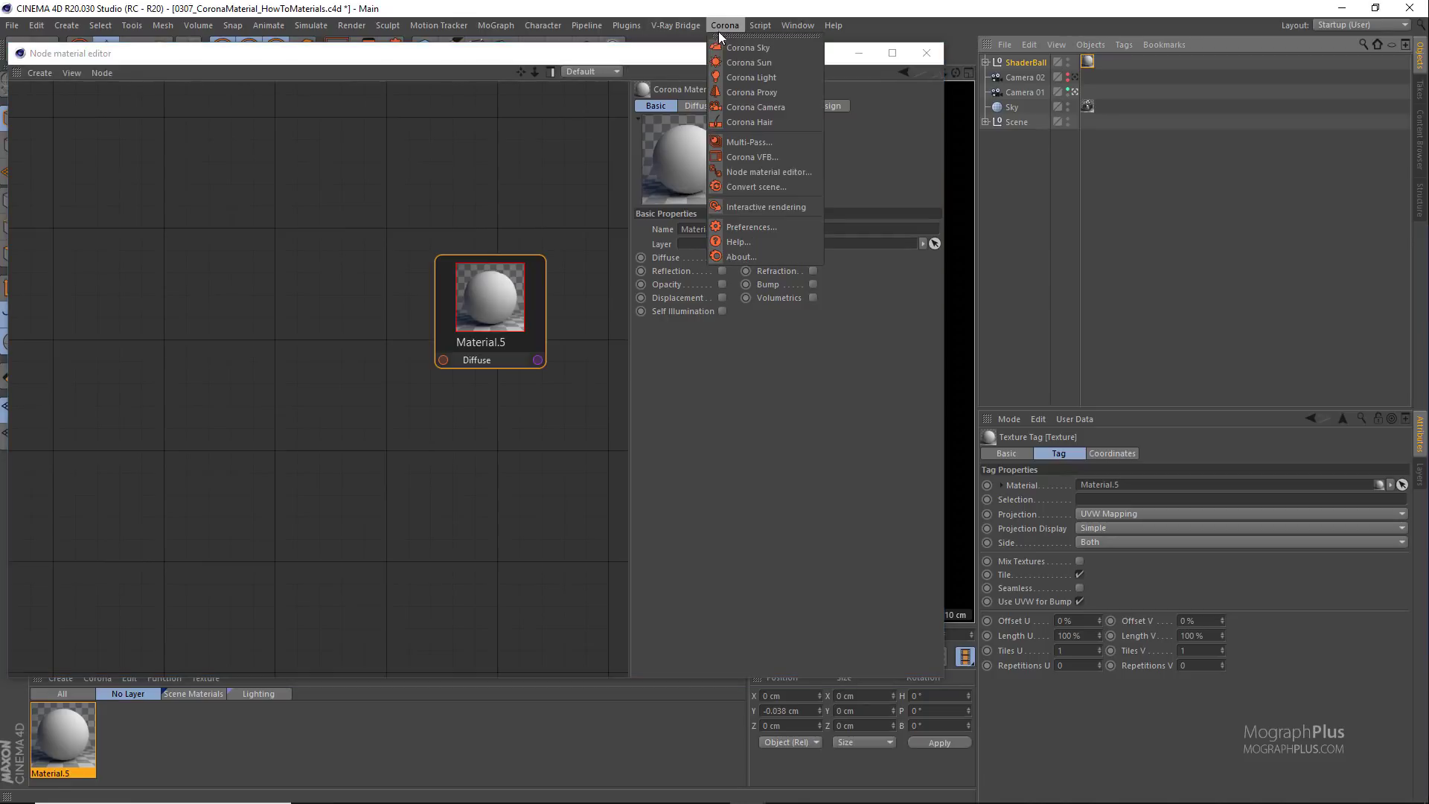
pyautogui.click(779, 207)
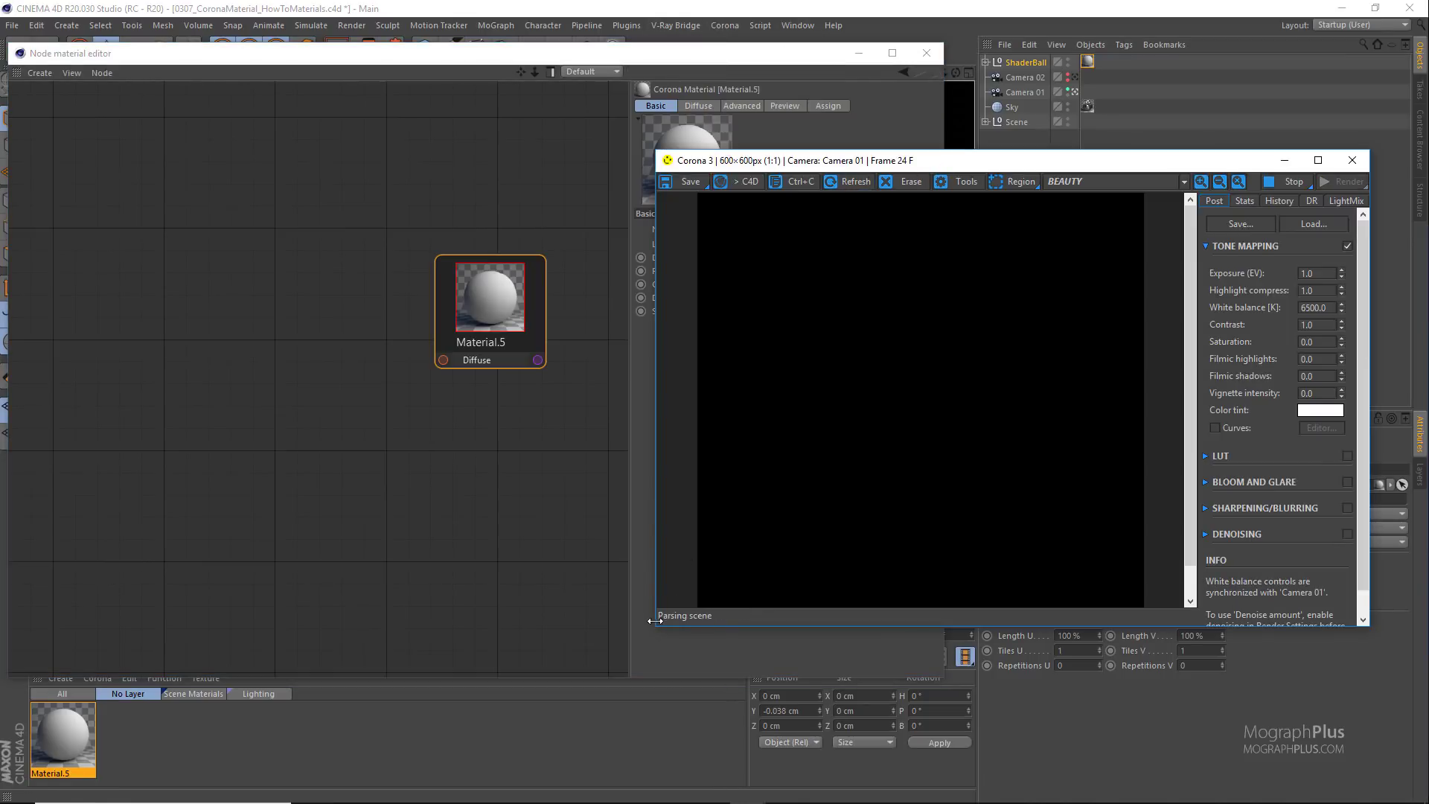
pyautogui.moveTo(656, 626); pyautogui.dragTo(650, 691)
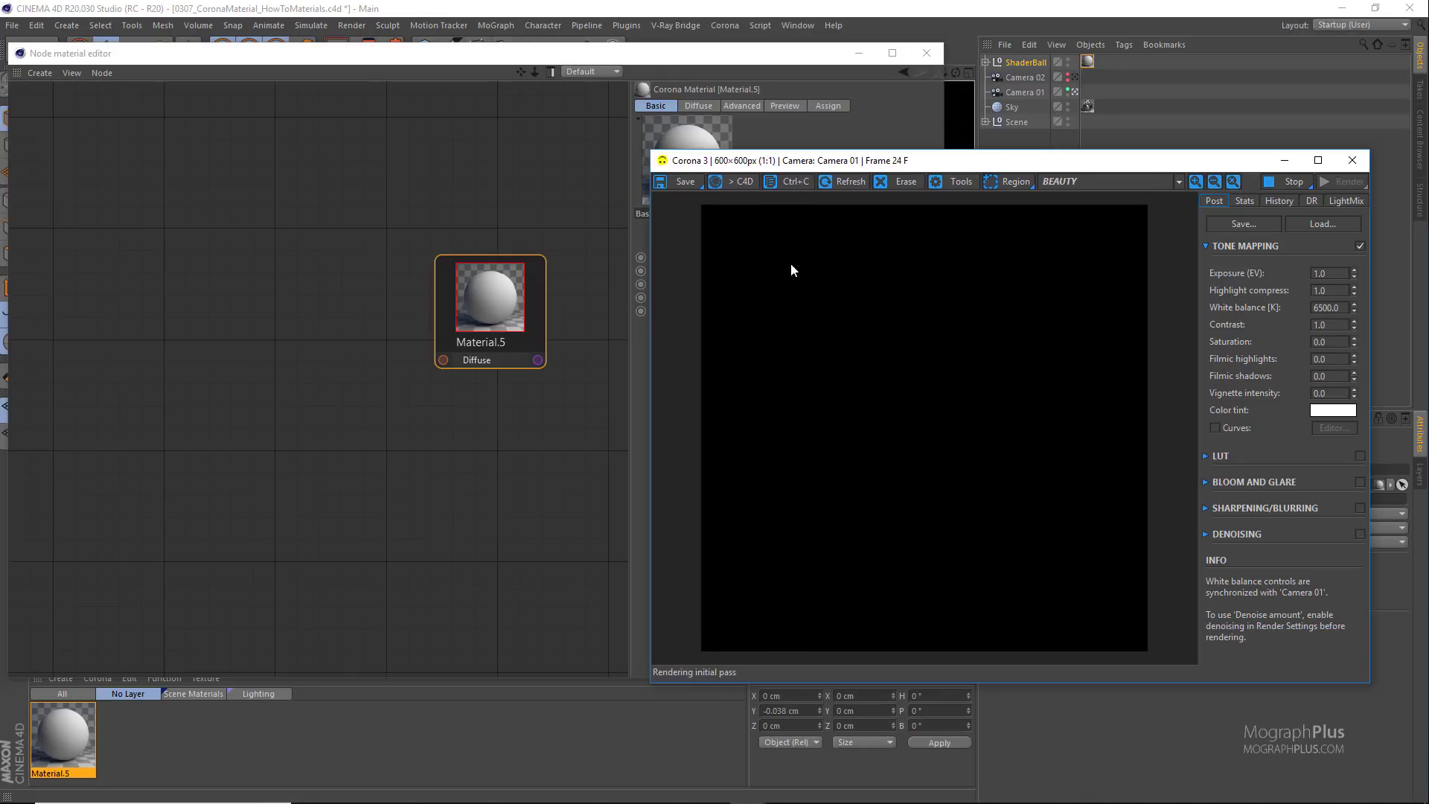
pyautogui.moveTo(782, 166); pyautogui.dragTo(1040, 99)
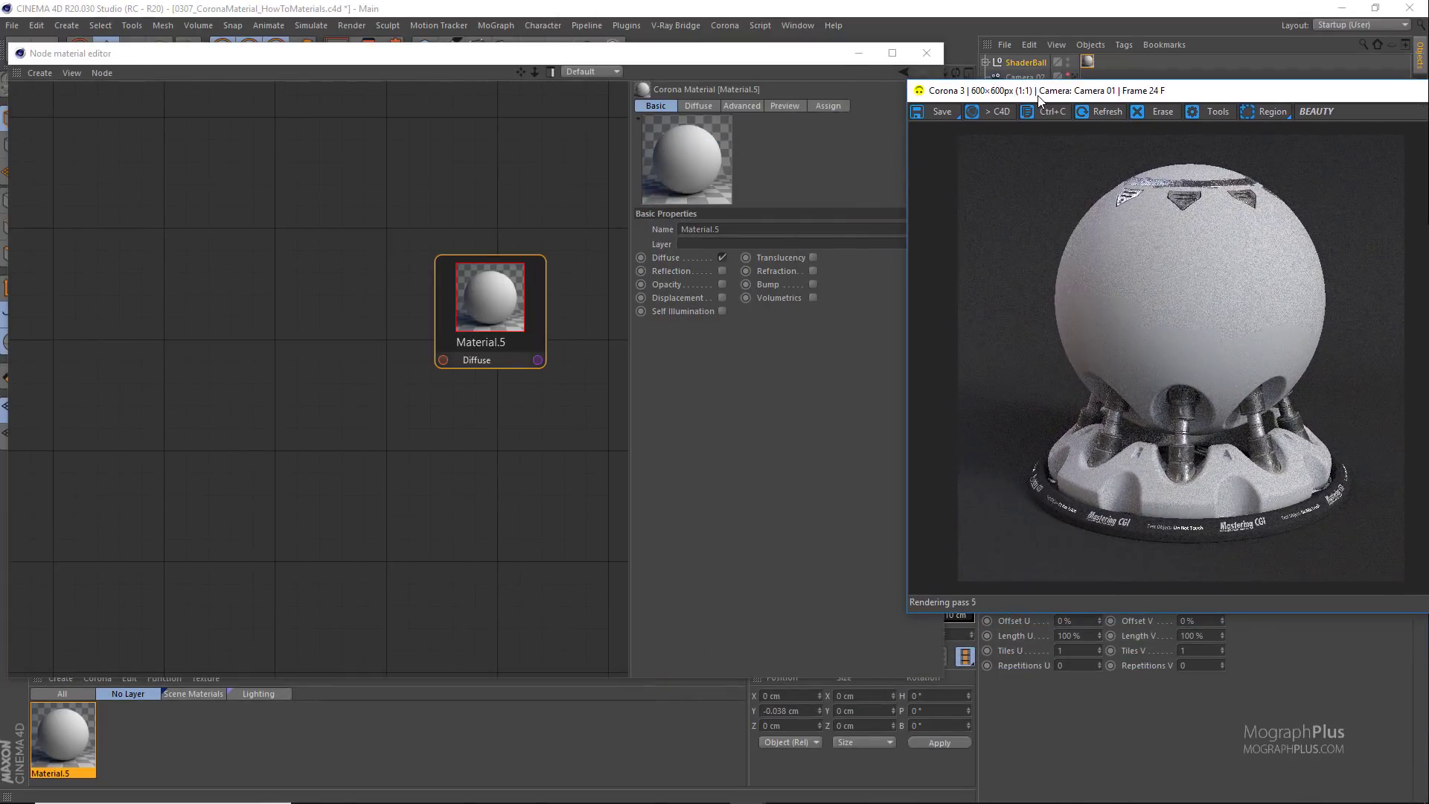
pyautogui.moveTo(691, 53); pyautogui.dragTo(638, 60)
# Step: Set the material's diffuse color to RGB 233, 182, 56
pyautogui.click(637, 111)
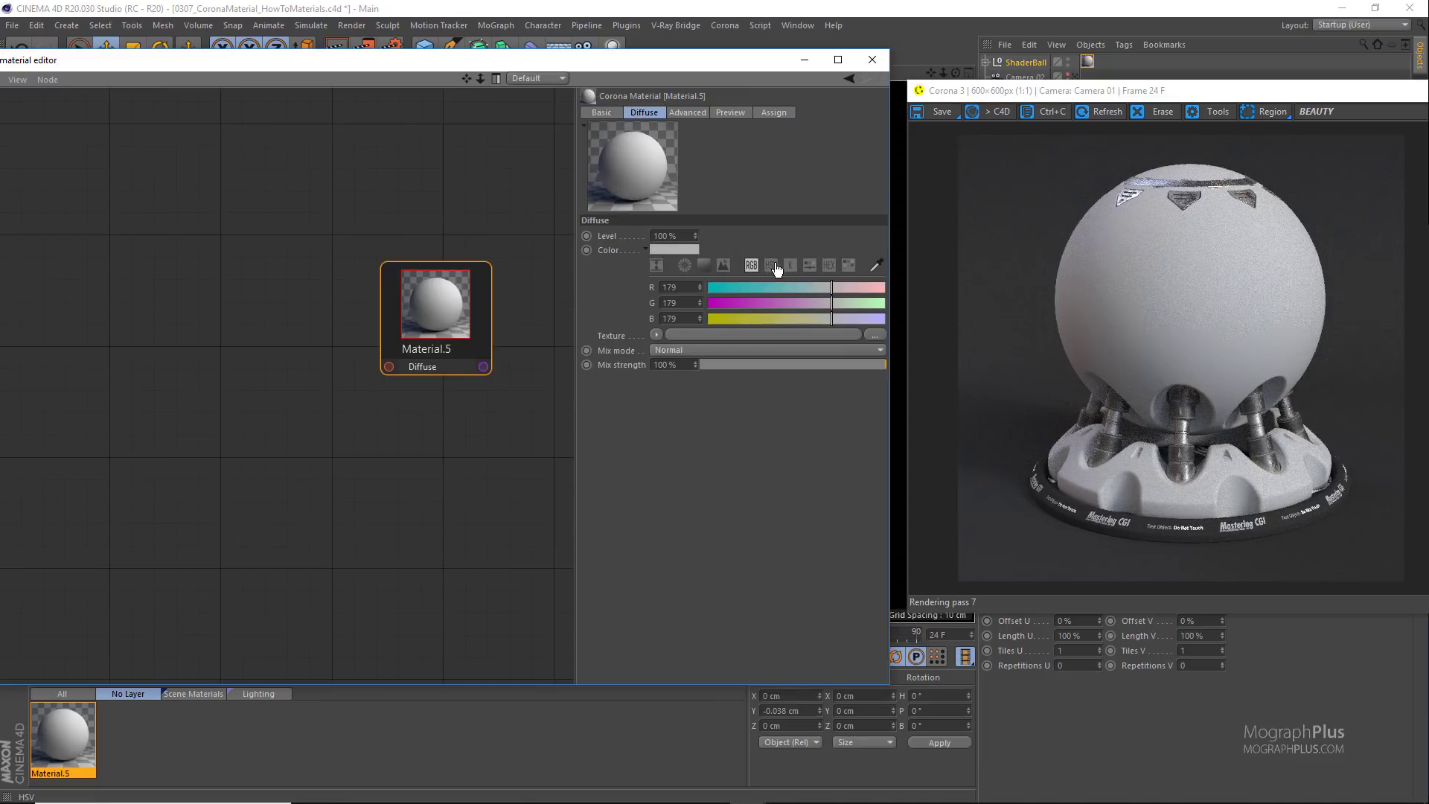
pyautogui.doubleClick(675, 288)
pyautogui.write('233')
pyautogui.click(684, 304)
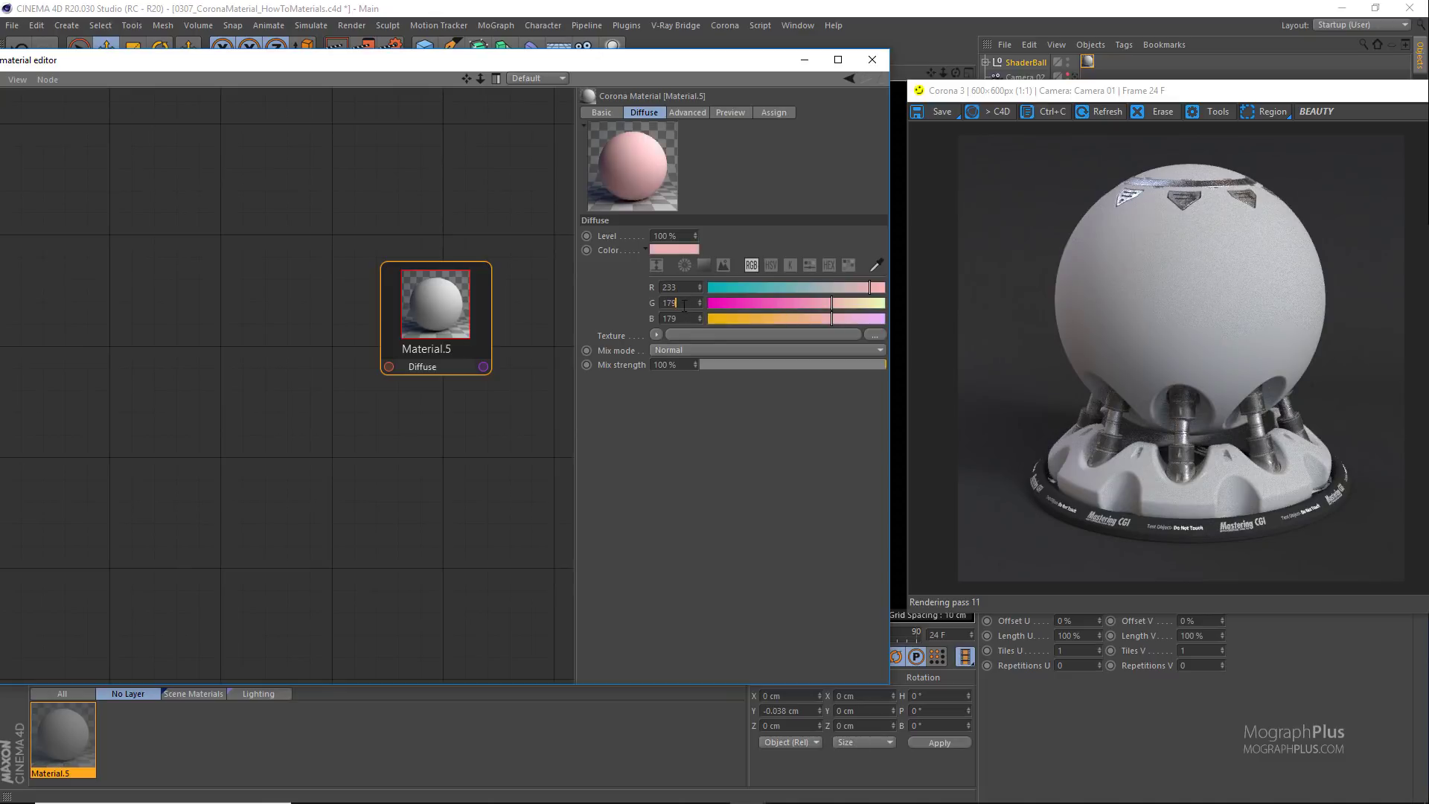
pyautogui.press('BackSpace')
pyautogui.press('BackSpace')
pyautogui.write('82')
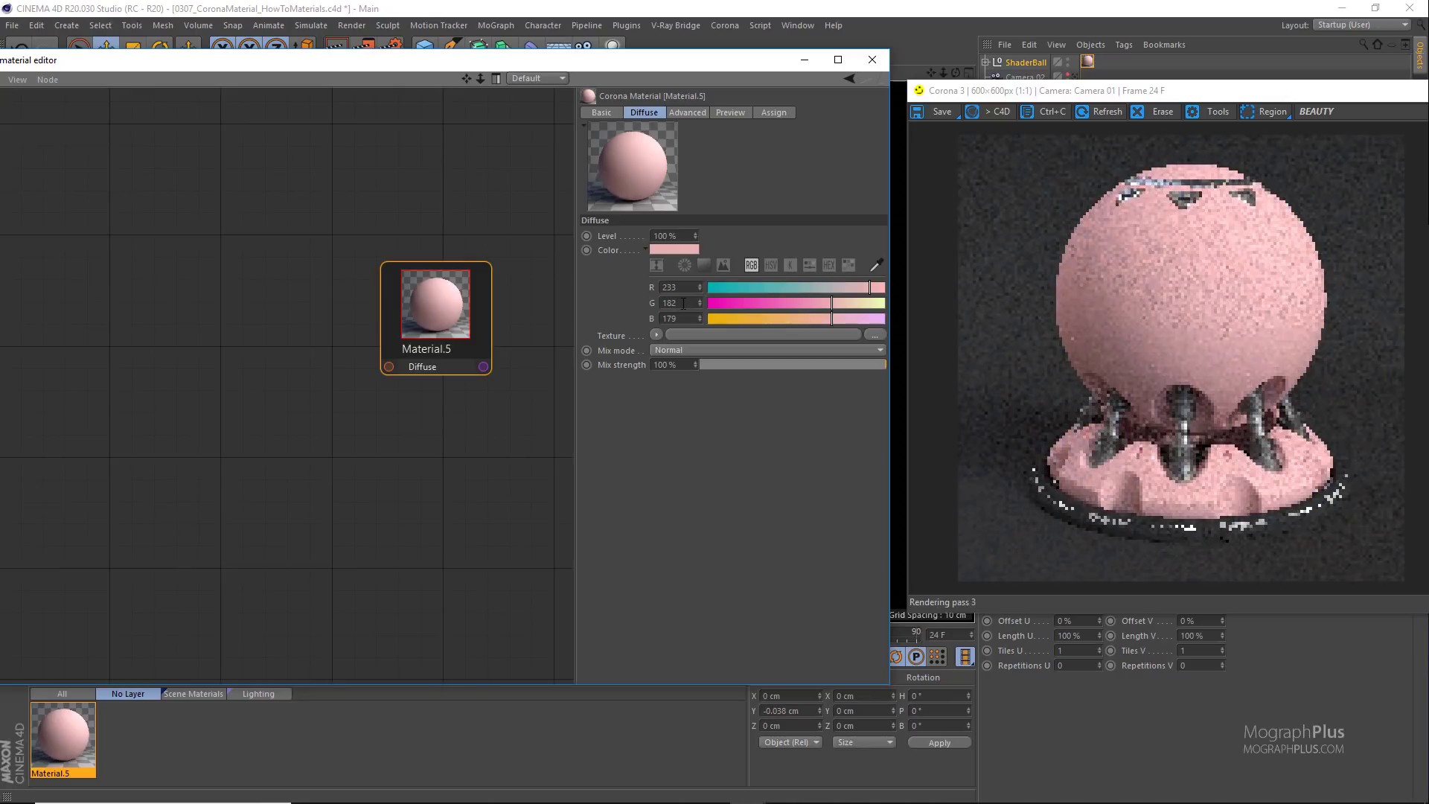
pyautogui.click(691, 320)
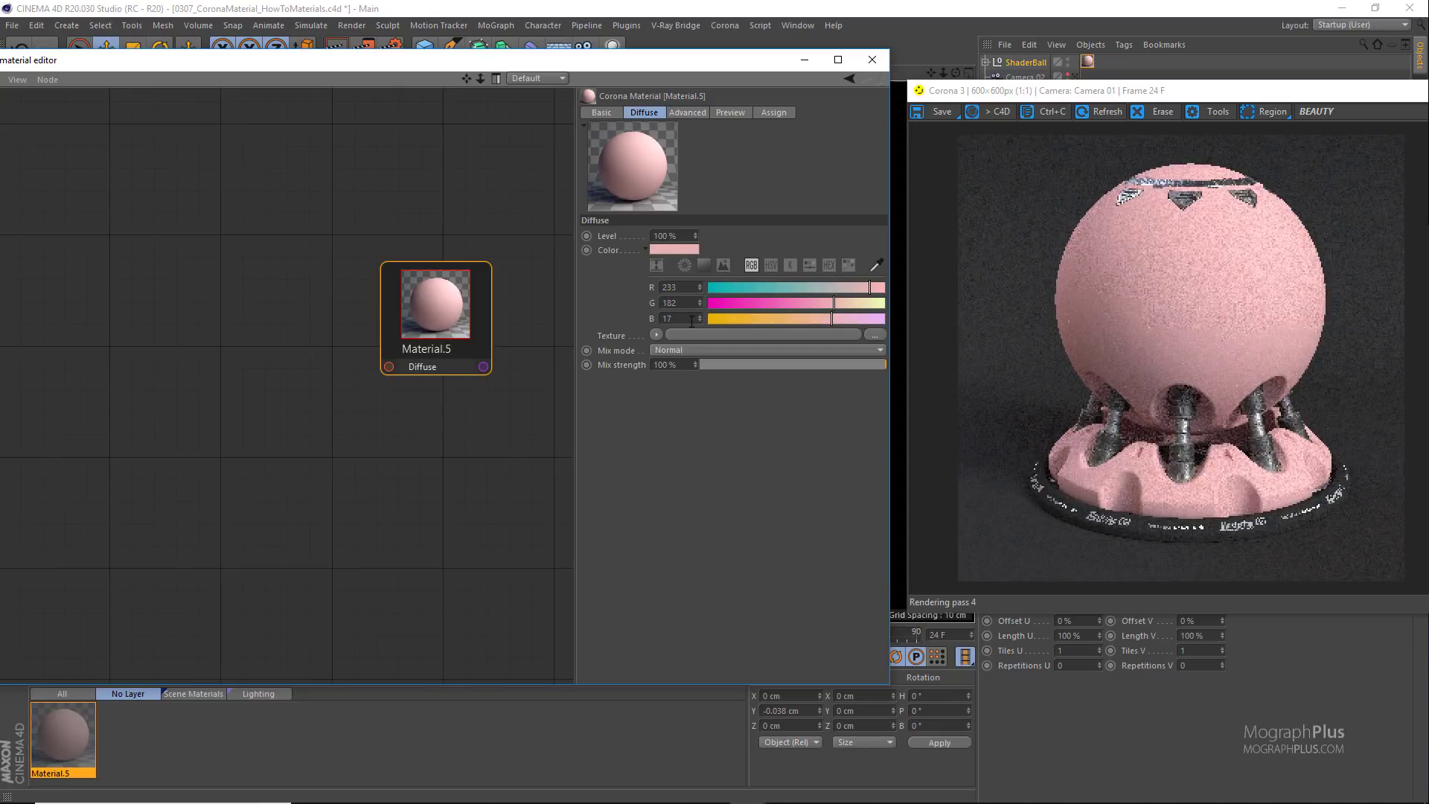
pyautogui.press('BackSpace')
pyautogui.write('56')
pyautogui.press('Return')
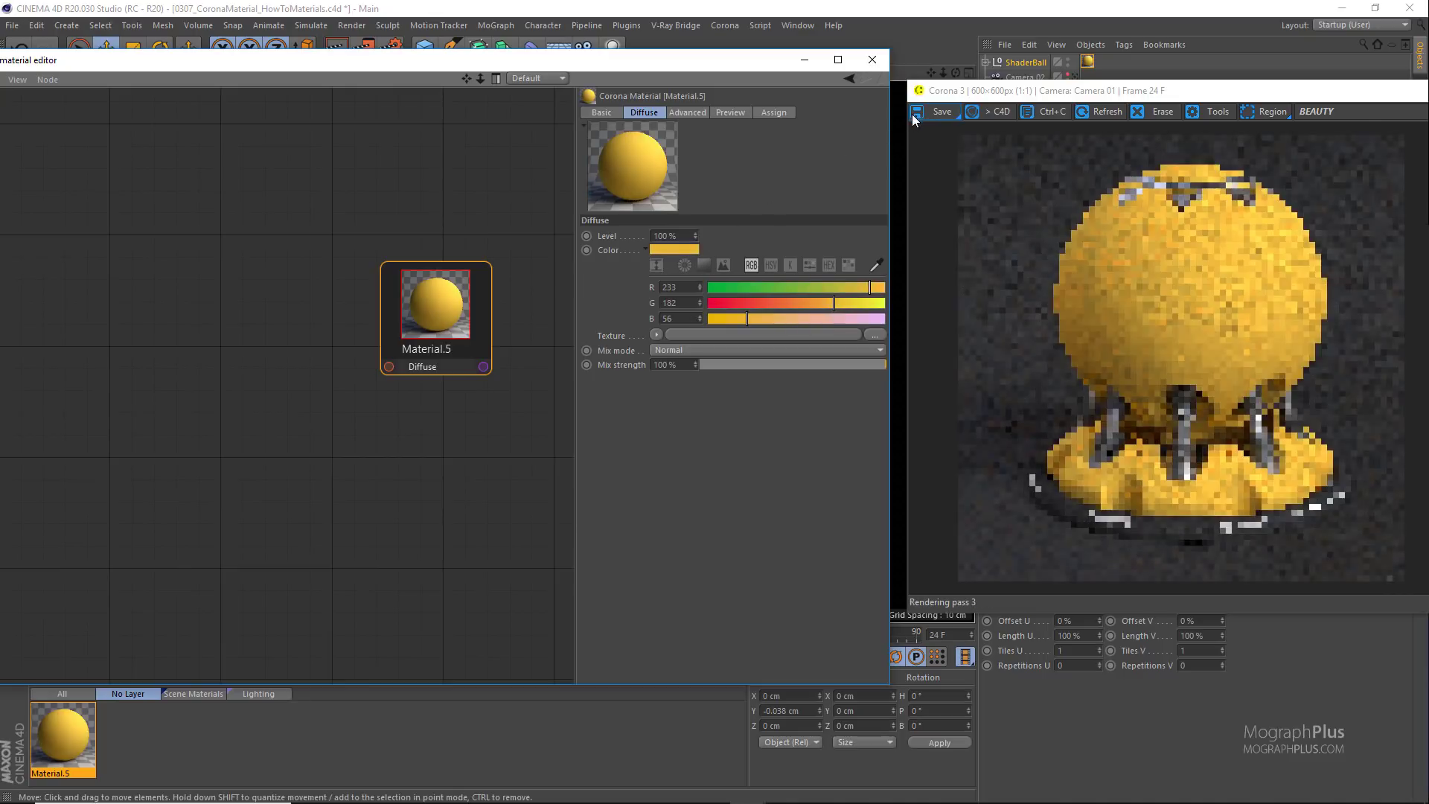
# Step: Enable the material's Reflection channel and set its Fresnel IOR to 1.6
pyautogui.moveTo(1106, 92); pyautogui.dragTo(1064, 95)
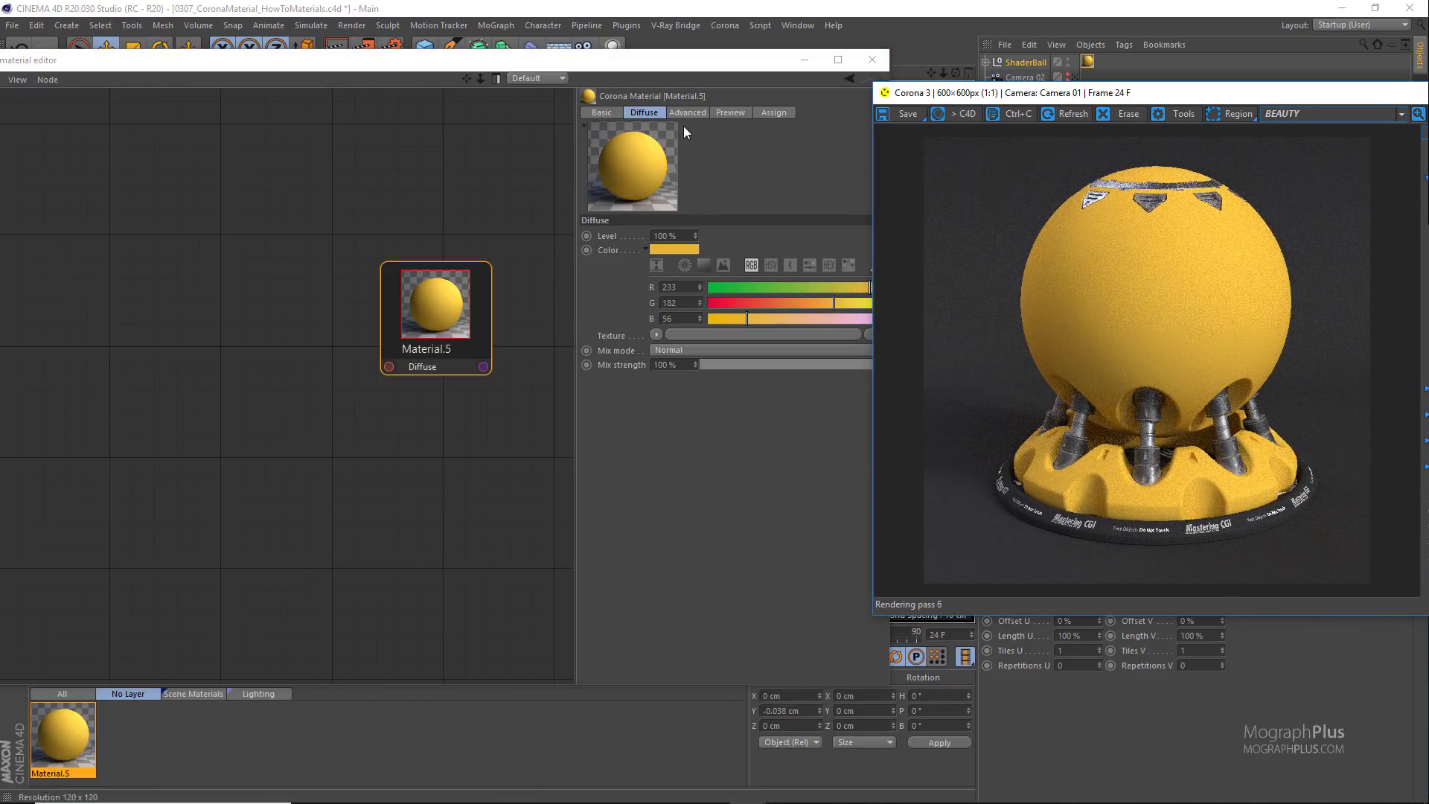
pyautogui.click(618, 112)
pyautogui.click(667, 277)
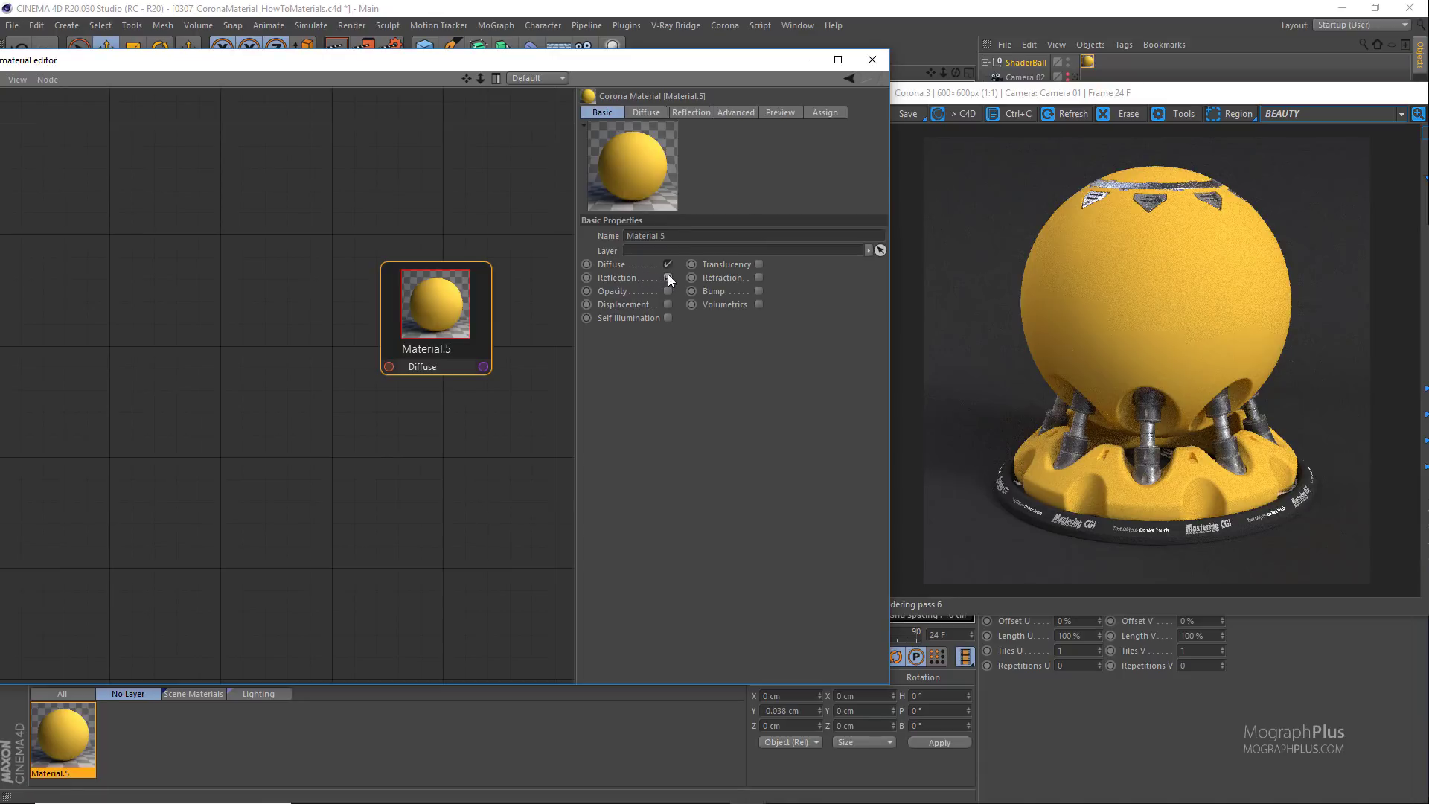
pyautogui.click(678, 114)
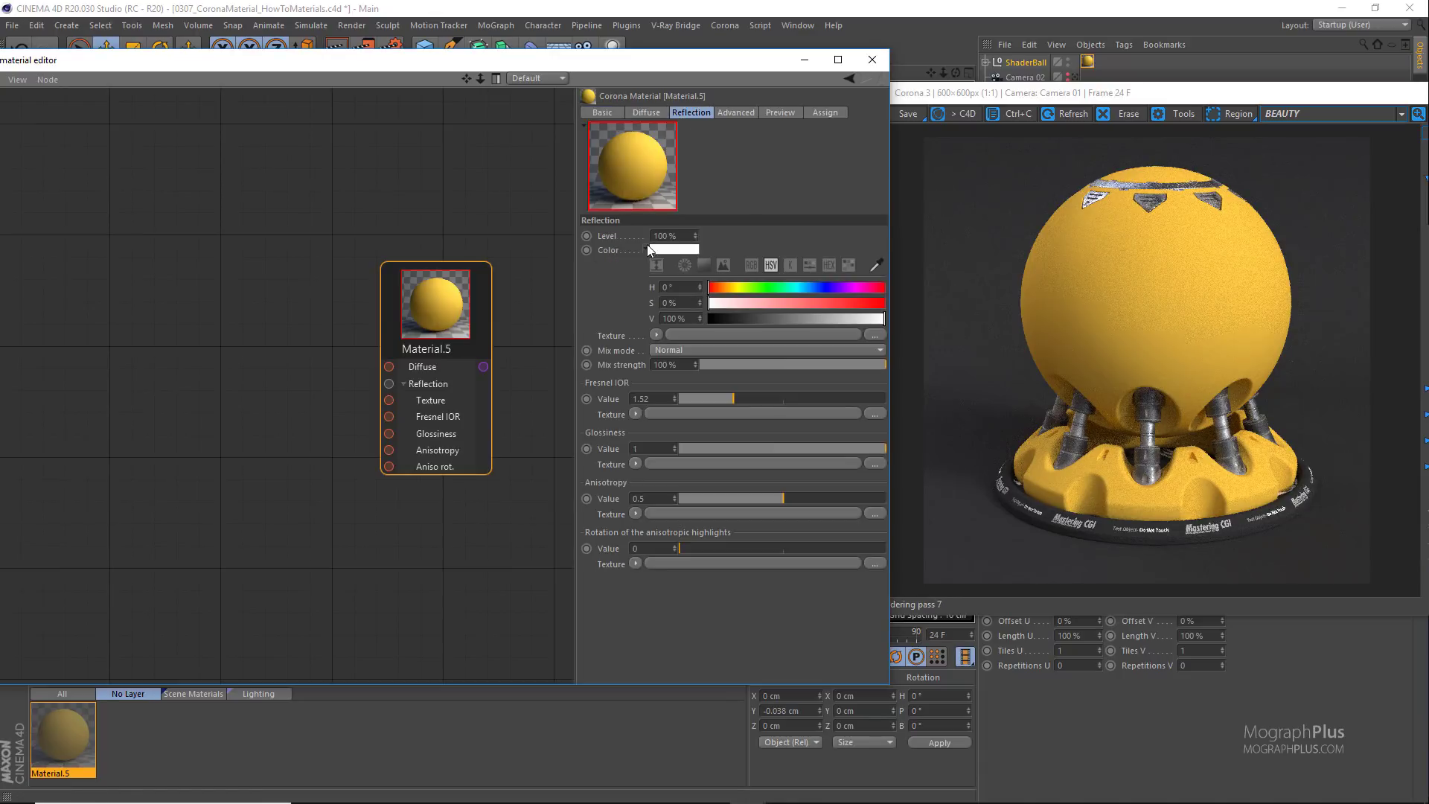
pyautogui.click(655, 400)
pyautogui.click(659, 400)
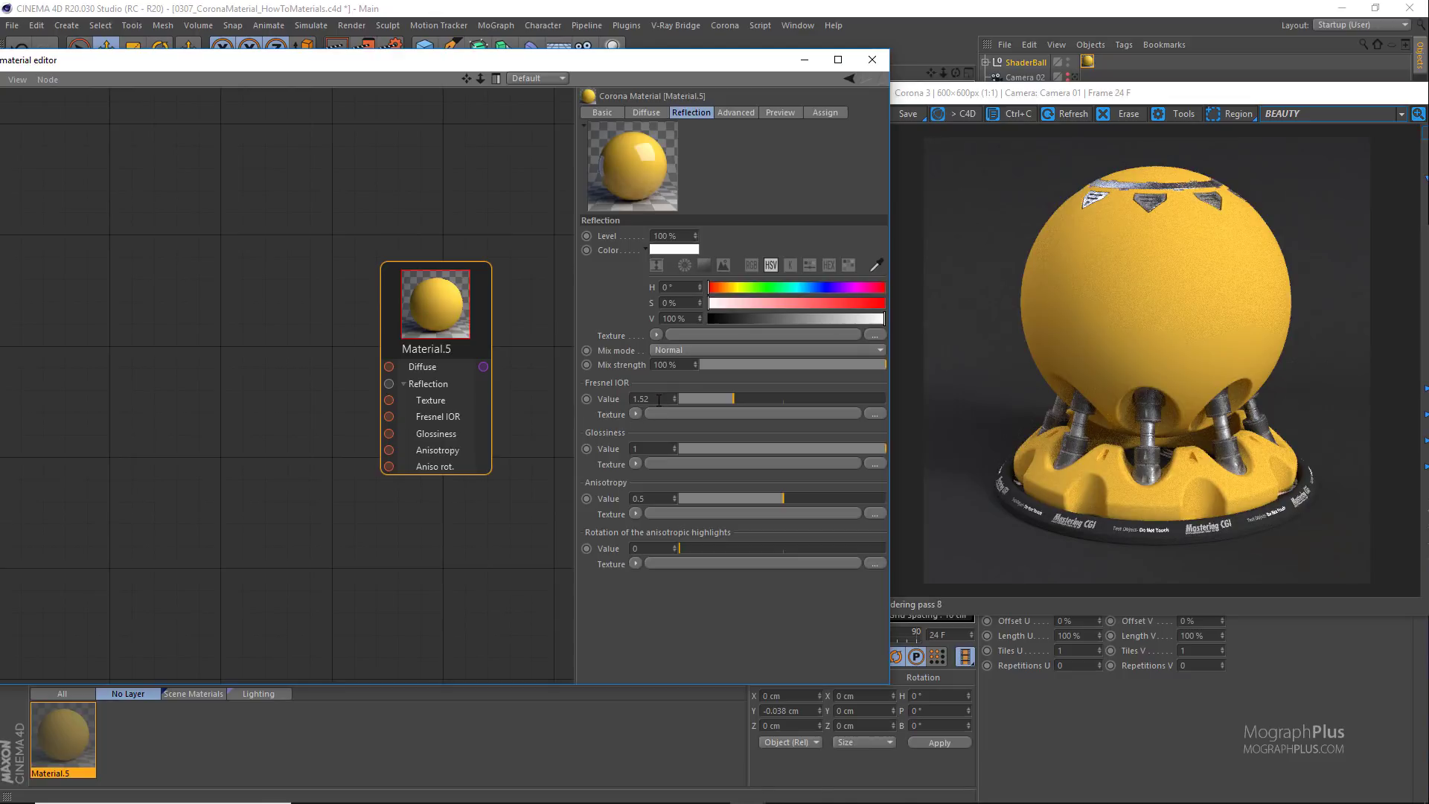
pyautogui.press('BackSpace')
pyautogui.press('BackSpace')
pyautogui.write('6')
pyautogui.press('Return')
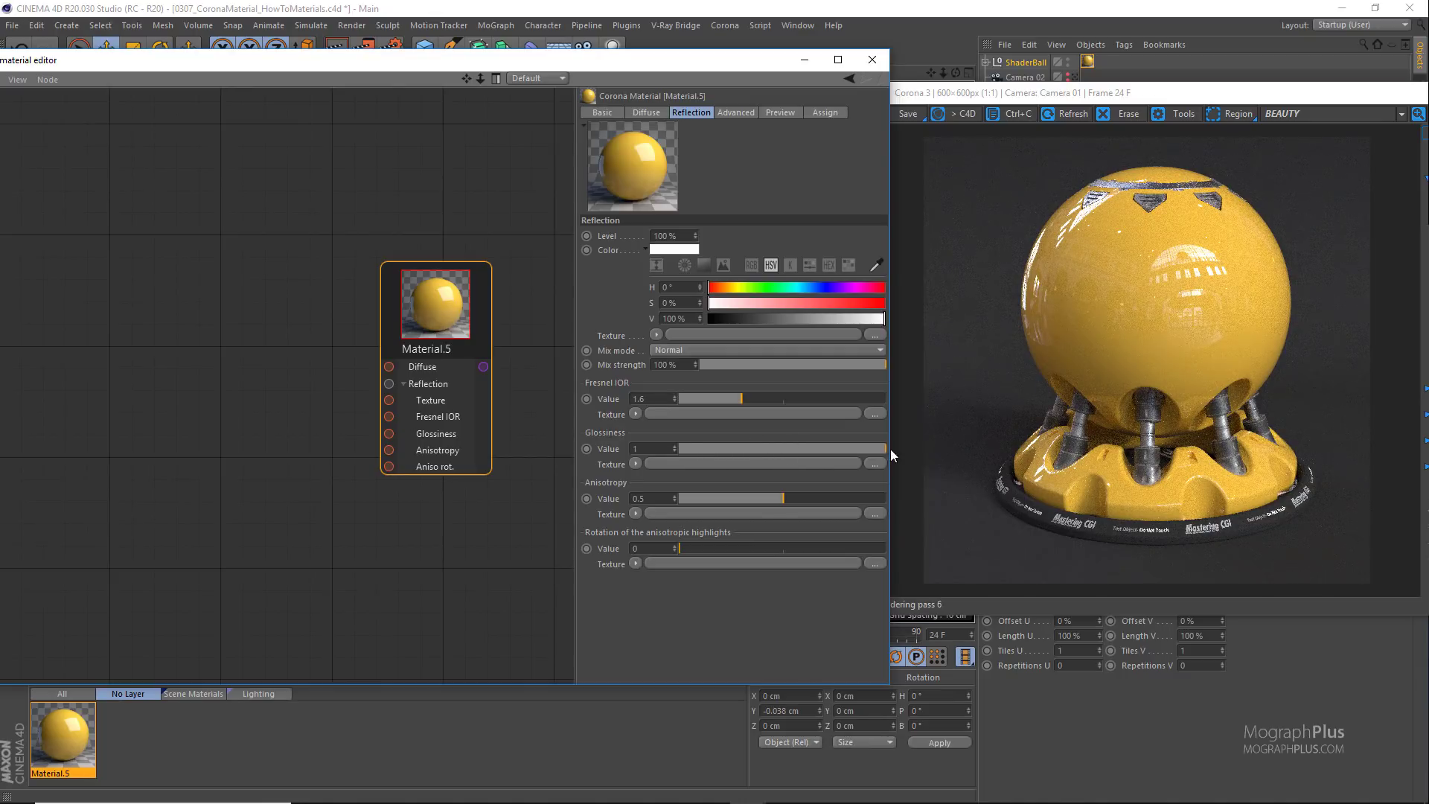
# Step: Try reflection glossiness values of about 0.94, 0.51, 0.34 and 0.76 to compare the highlights
pyautogui.moveTo(883, 448); pyautogui.dragTo(863, 448)
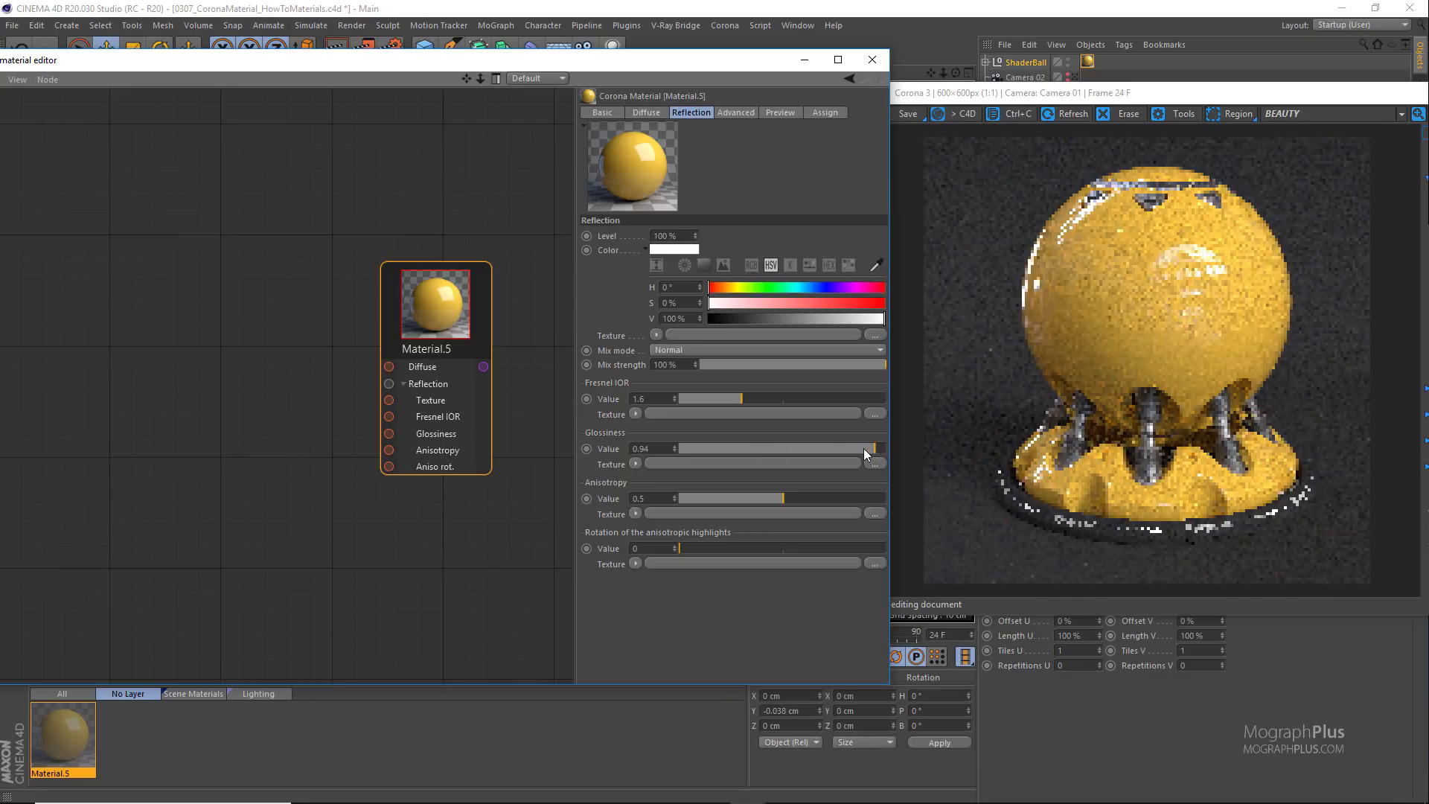
pyautogui.click(785, 452)
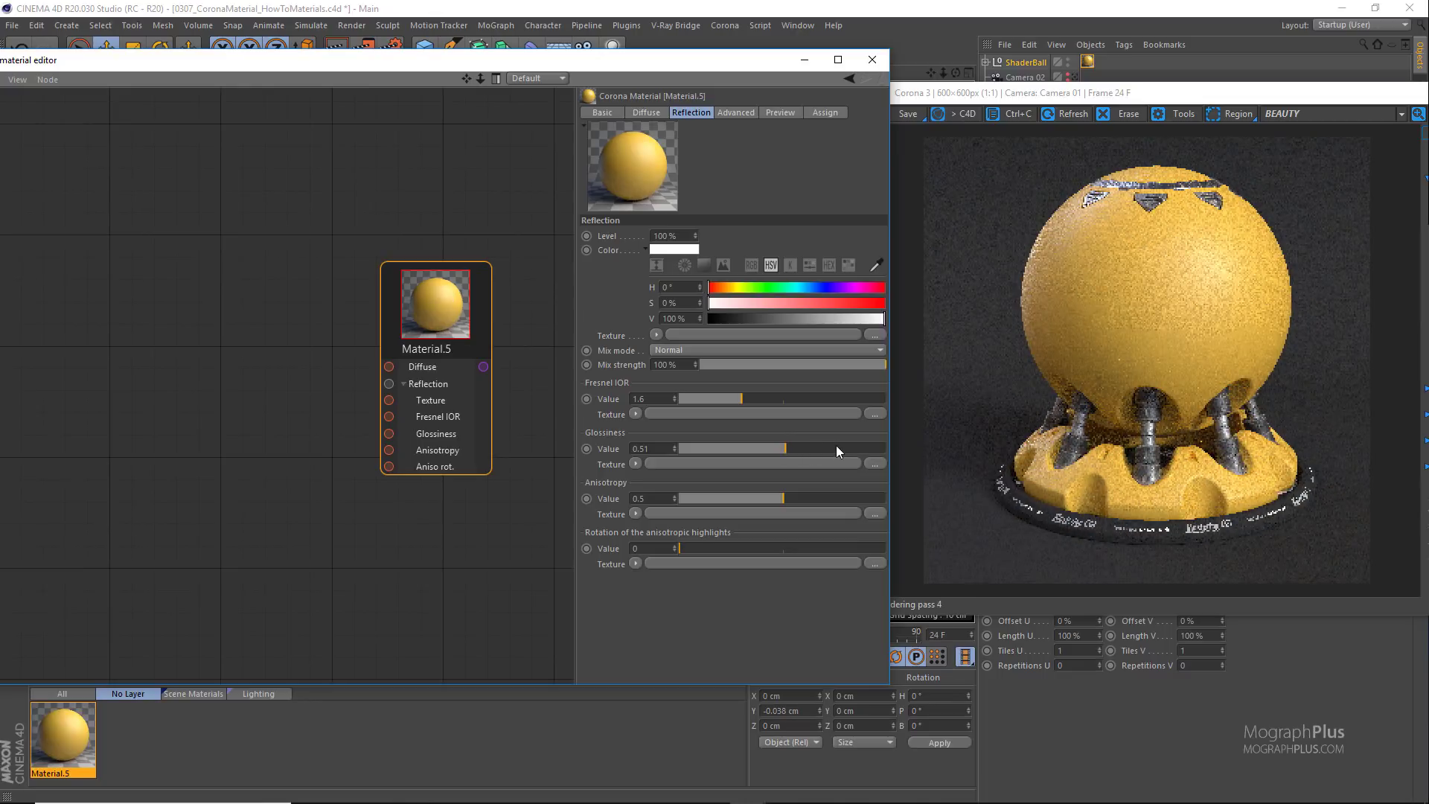
pyautogui.click(750, 447)
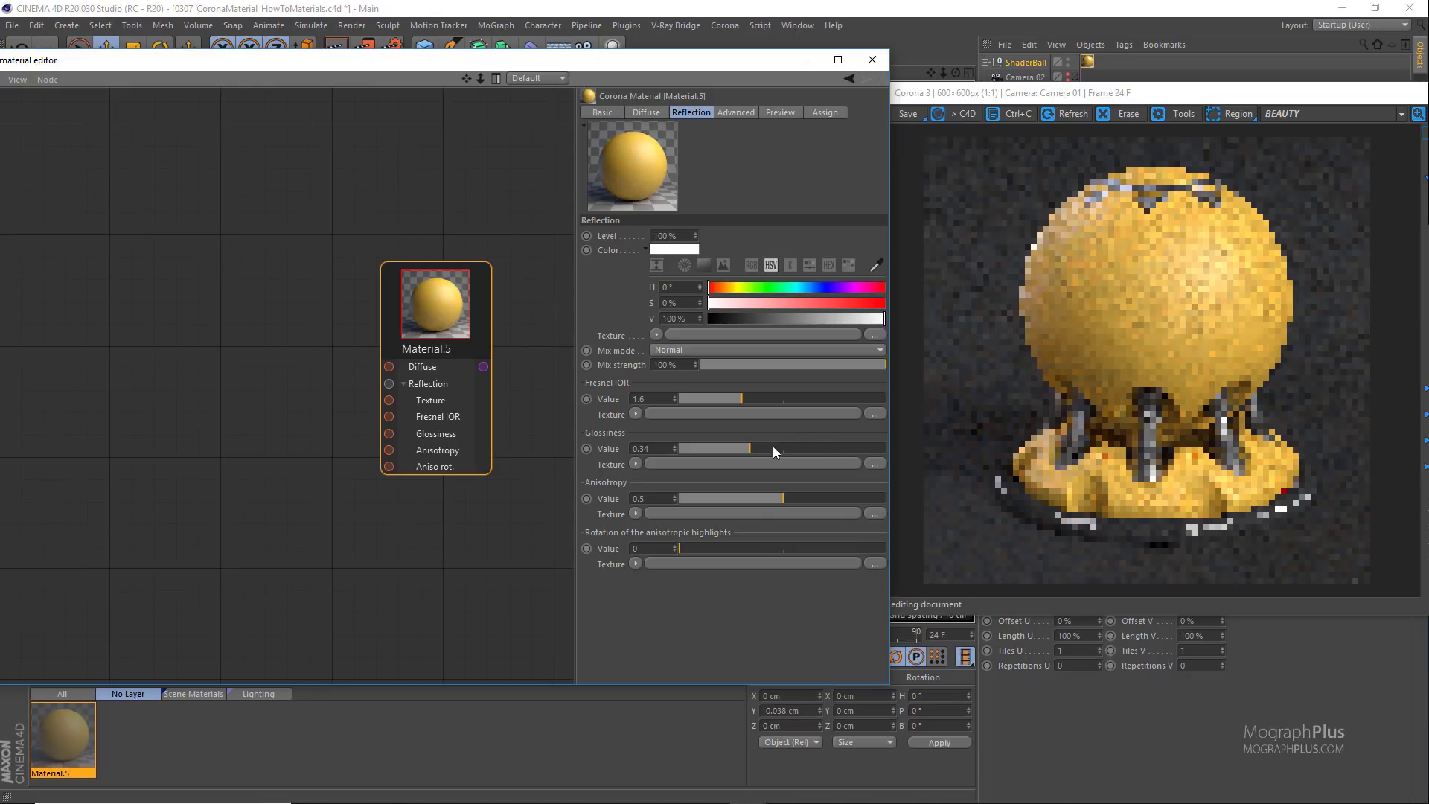
pyautogui.click(835, 447)
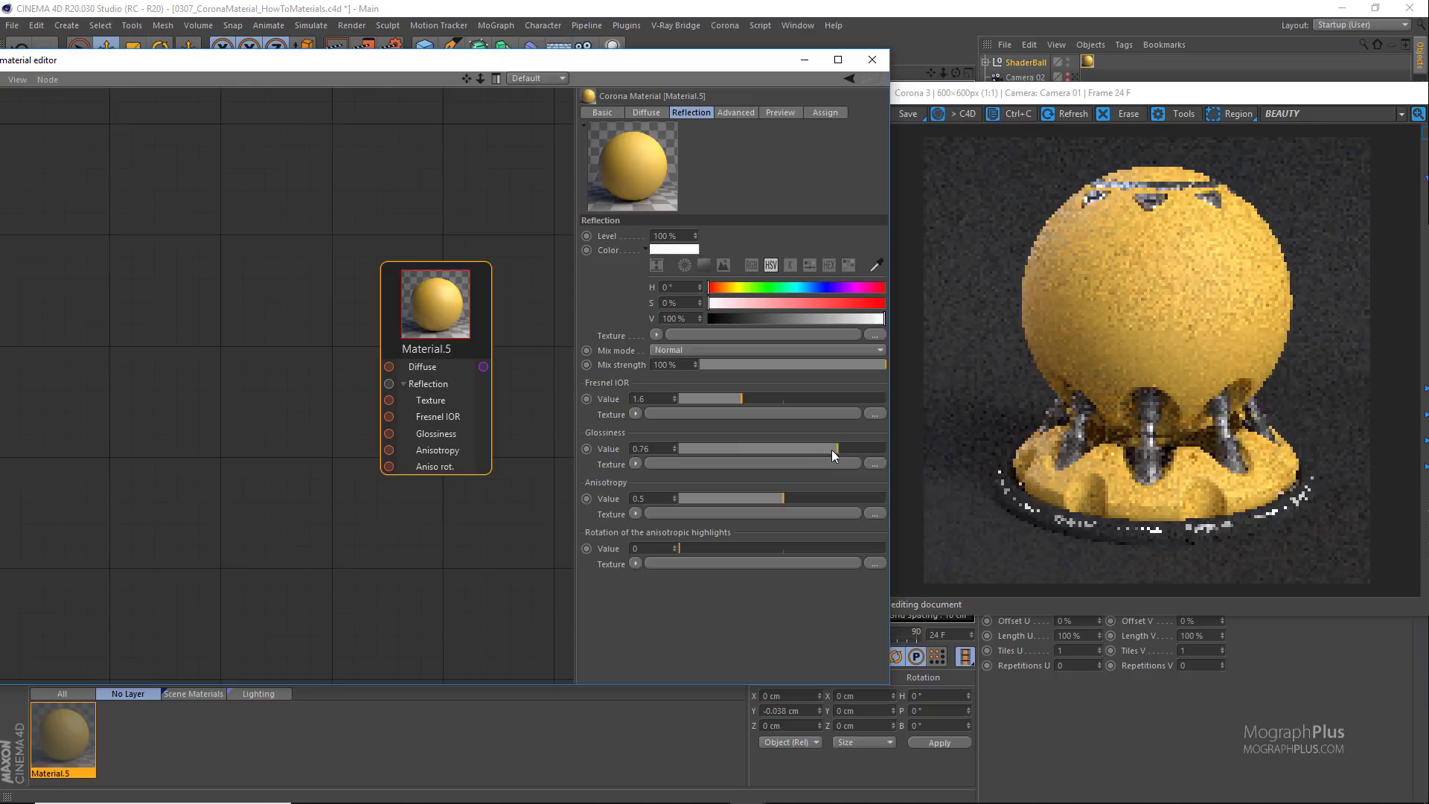
# Step: Set the reflection glossiness to 0.8
pyautogui.click(662, 448)
pyautogui.press('BackSpace')
pyautogui.press('BackSpace')
pyautogui.press('BackSpace')
pyautogui.write('.')
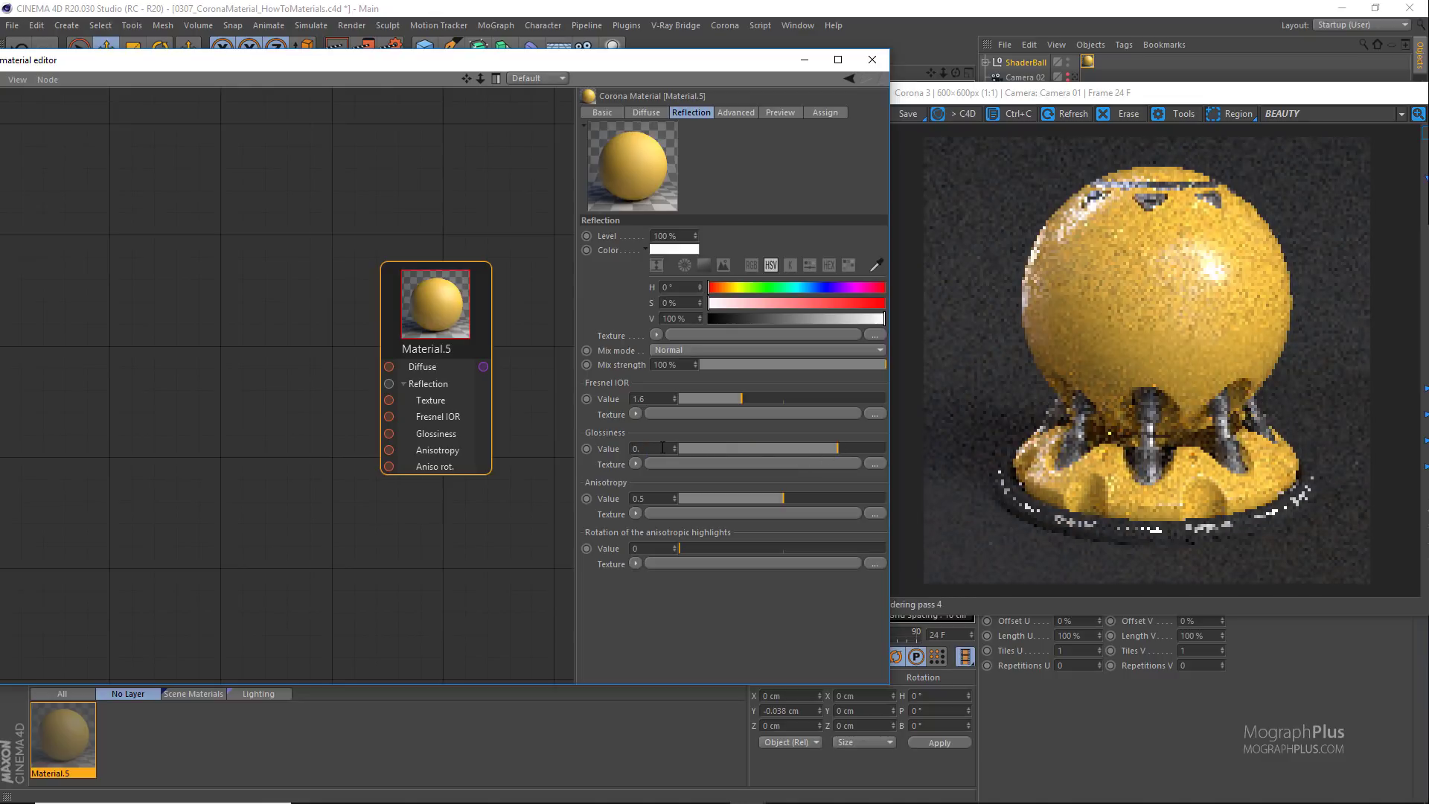
pyautogui.write('8')
pyautogui.press('Return')
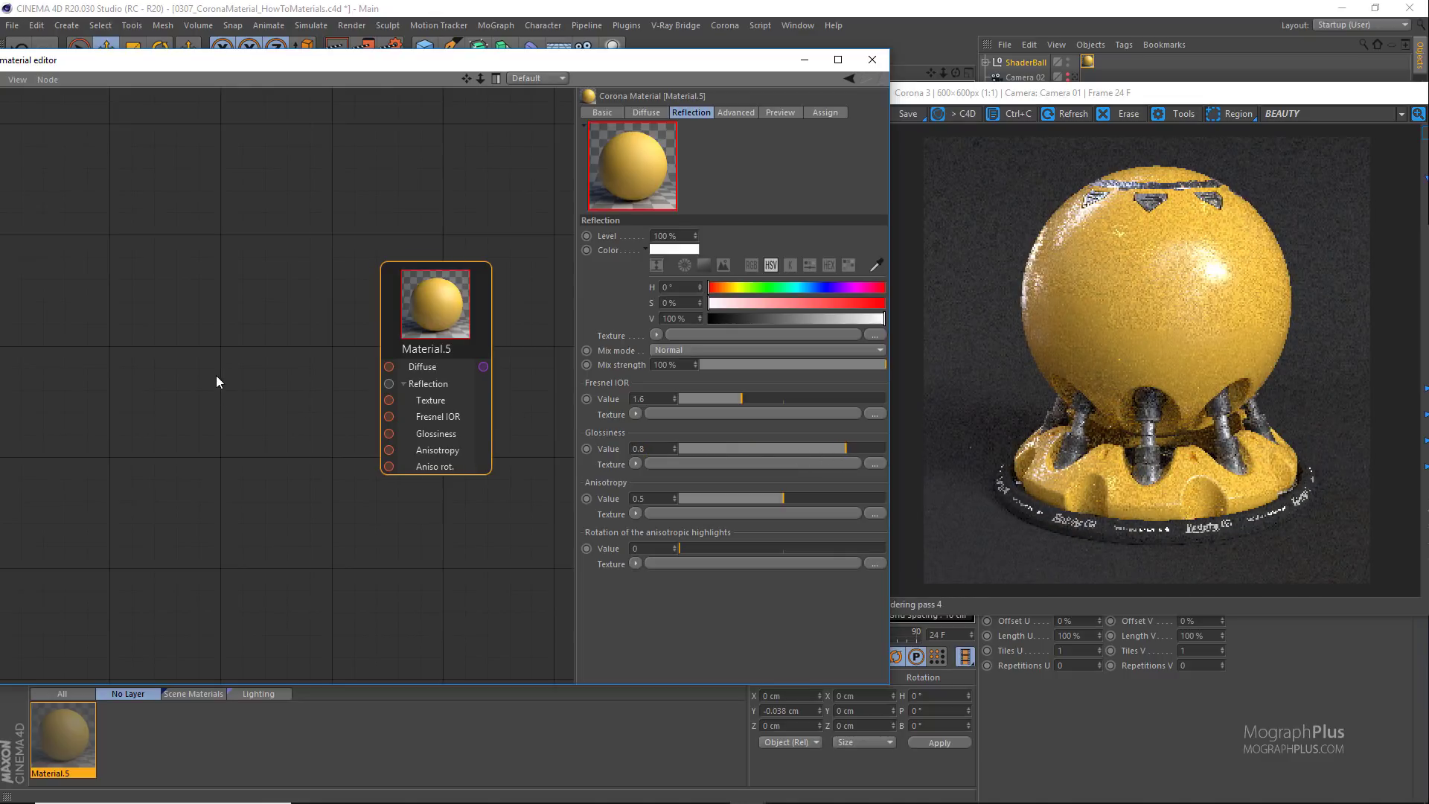
# Step: Load the BW38 image from the tex folder as a new bitmap shader node
pyautogui.rightClick(133, 344)
pyautogui.moveTo(147, 379)
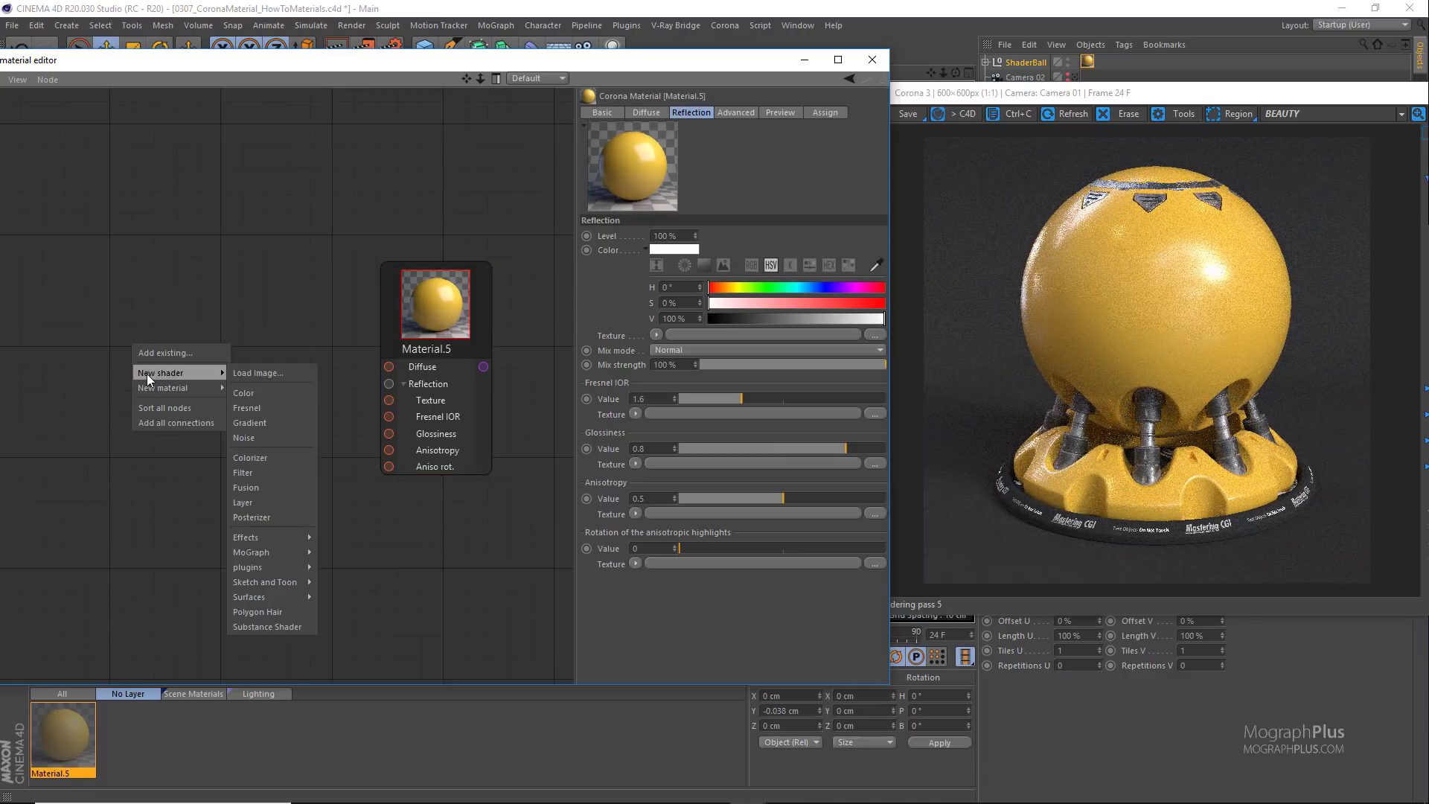
pyautogui.click(274, 372)
pyautogui.scroll(-3, 365, 380)
pyautogui.scroll(-4, 364, 373)
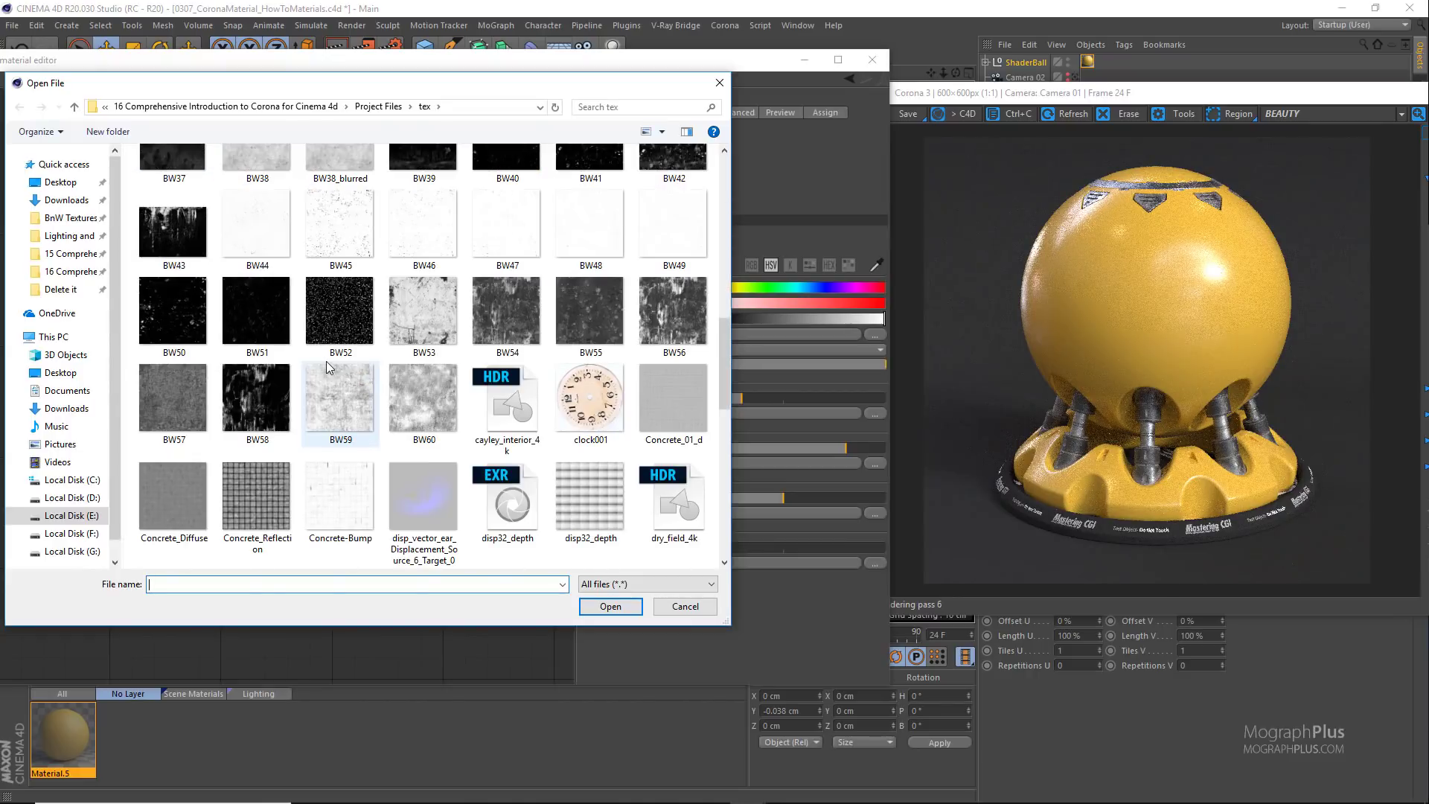
pyautogui.click(274, 369)
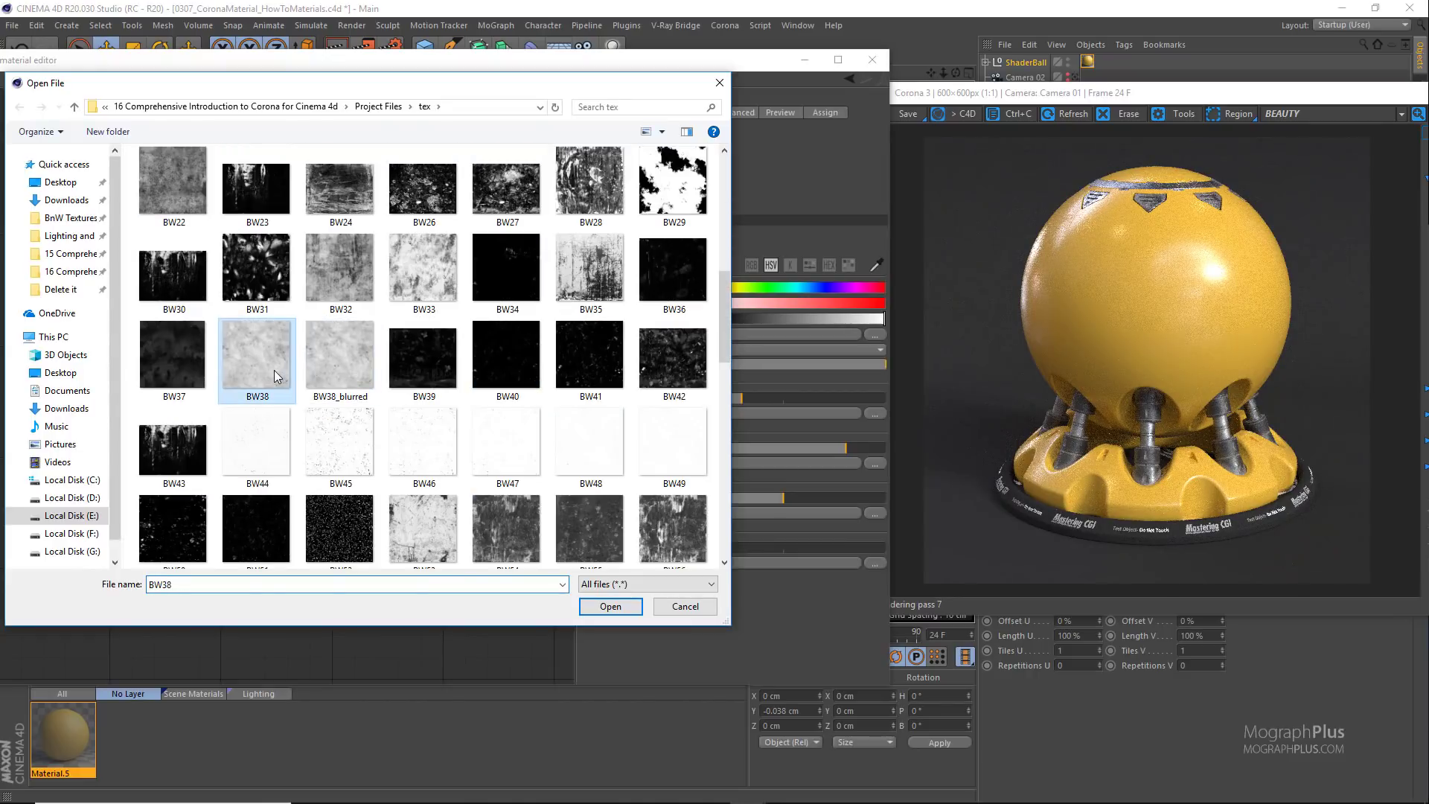
pyautogui.doubleClick(274, 369)
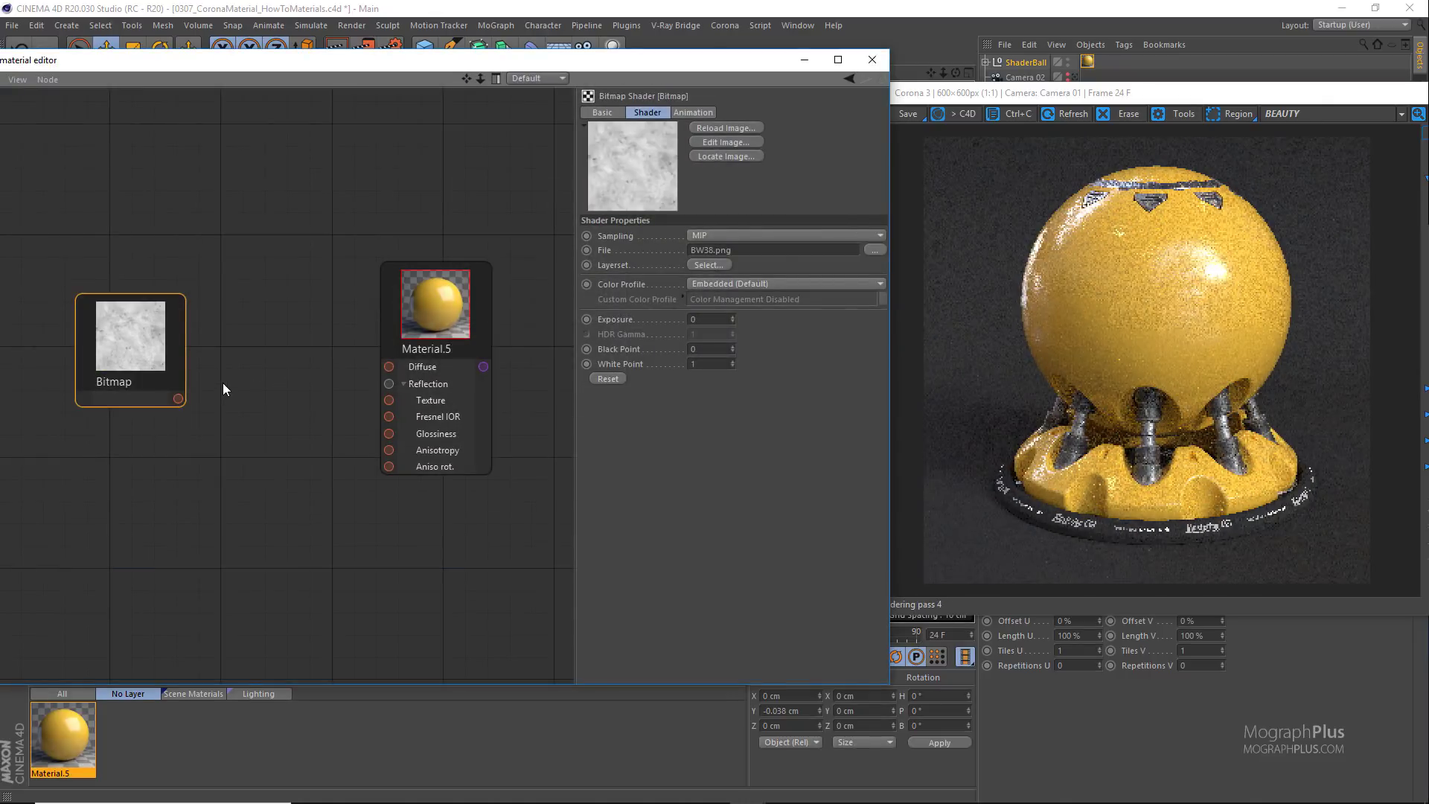
# Step: Reposition the Bitmap node to leave room for another node before the material, keeping both nodes in view
pyautogui.scroll(1, 198, 402)
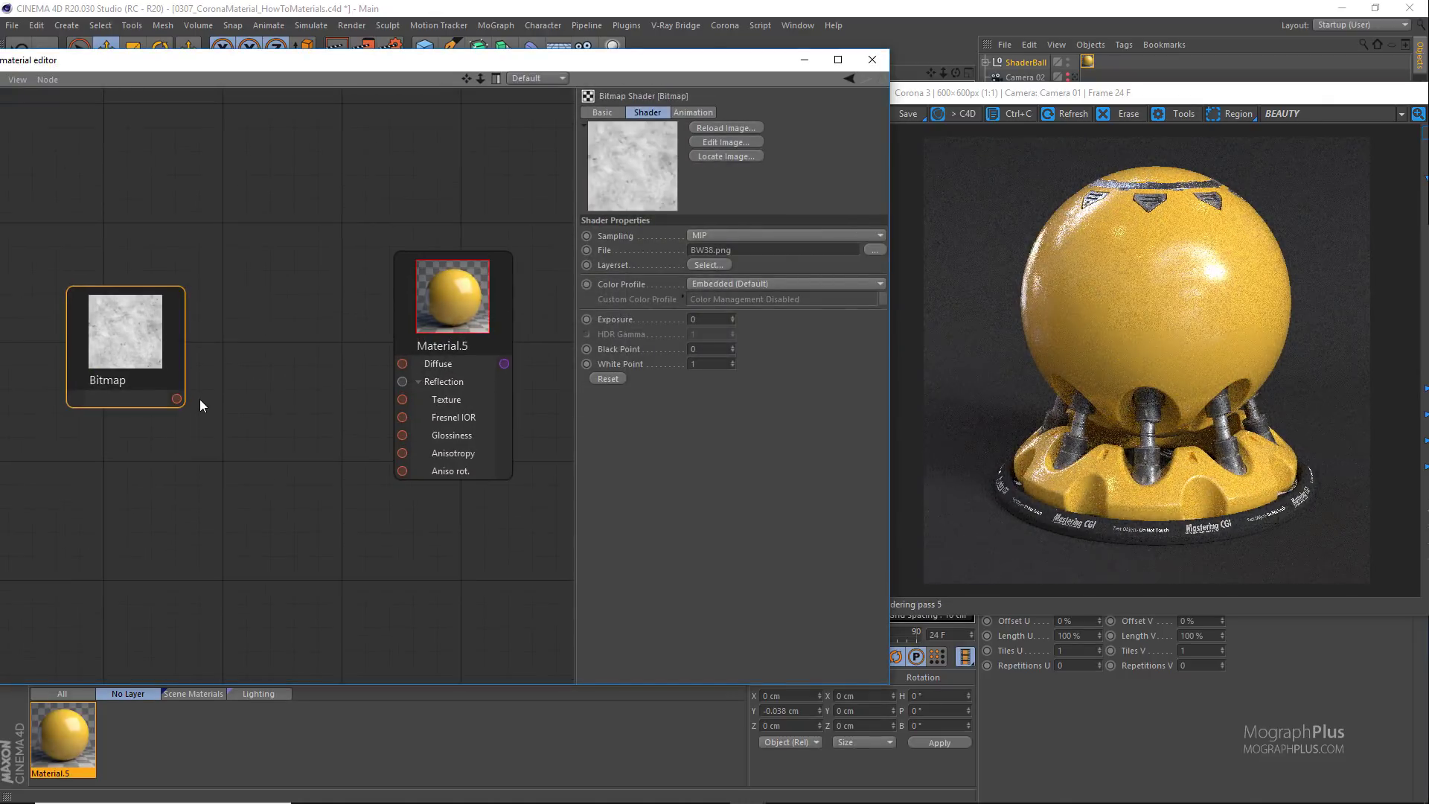
pyautogui.moveTo(123, 345); pyautogui.dragTo(90, 323)
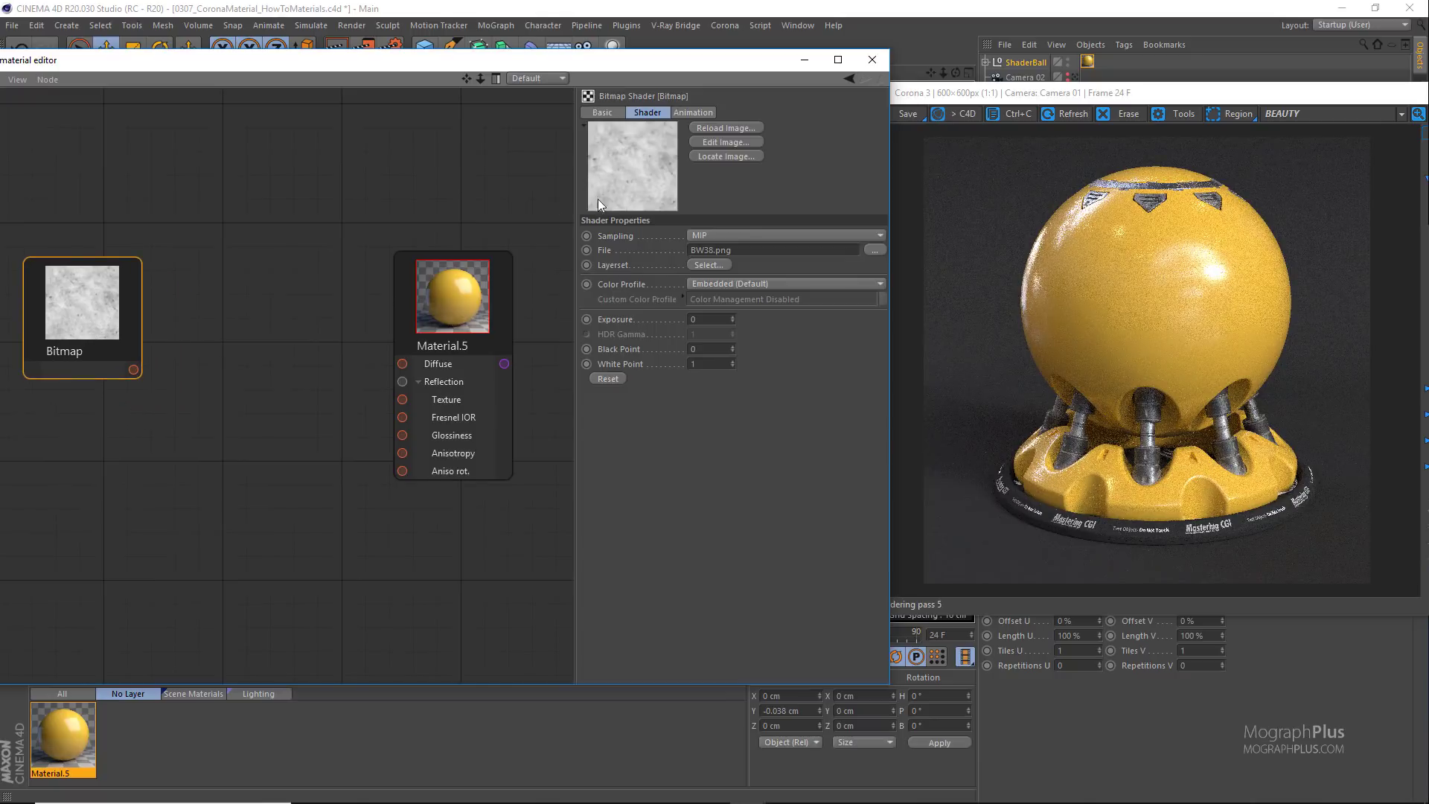
pyautogui.moveTo(623, 65); pyautogui.dragTo(664, 76)
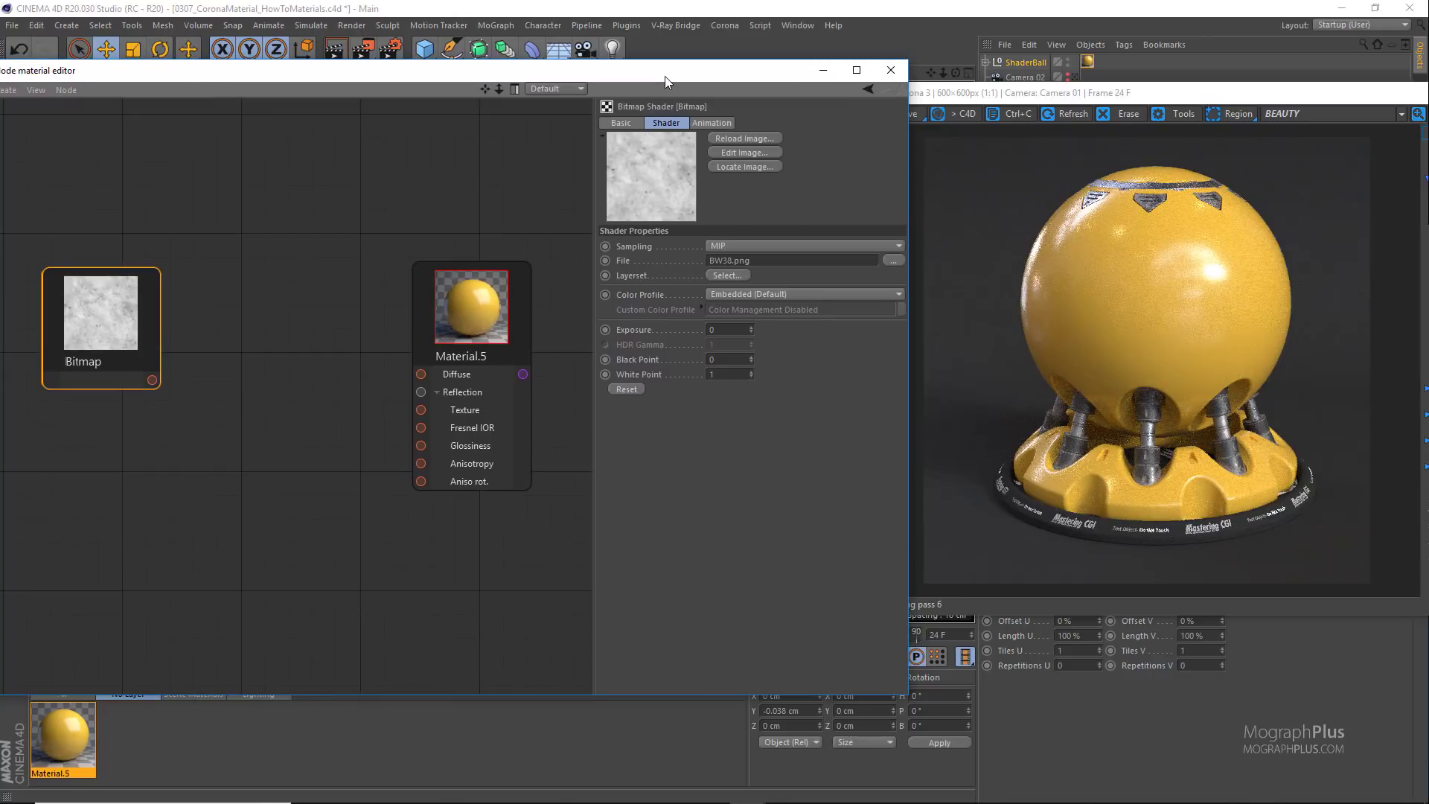
pyautogui.moveTo(45, 332); pyautogui.dragTo(0, 331, button='middle')
pyautogui.moveTo(106, 320); pyautogui.dragTo(137, 344)
# Step: Add a Filter shader between the nodes and connect the Bitmap through it to the material's reflection Glossiness input
pyautogui.rightClick(230, 400)
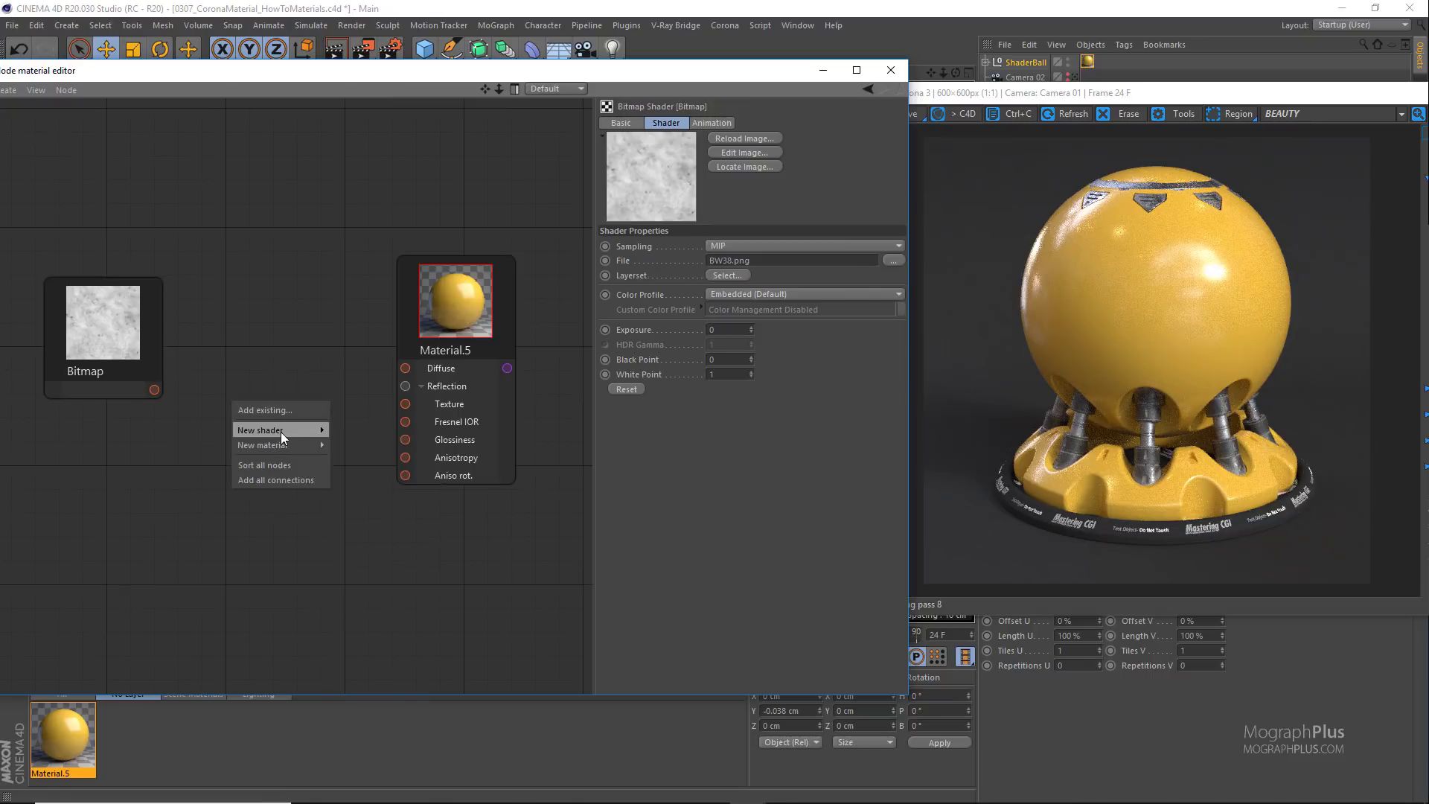
pyautogui.moveTo(281, 434)
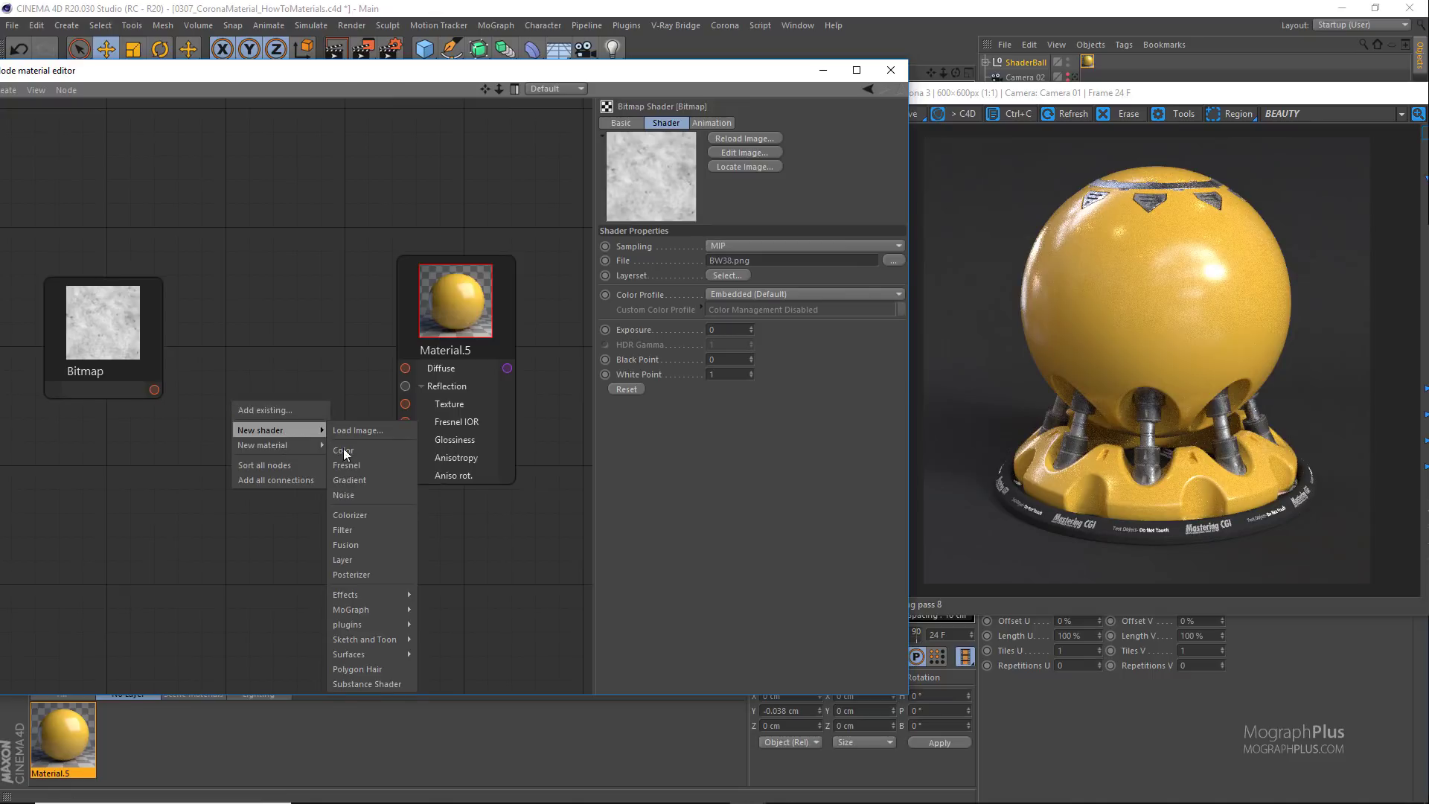
pyautogui.click(374, 528)
pyautogui.moveTo(247, 387); pyautogui.dragTo(296, 417)
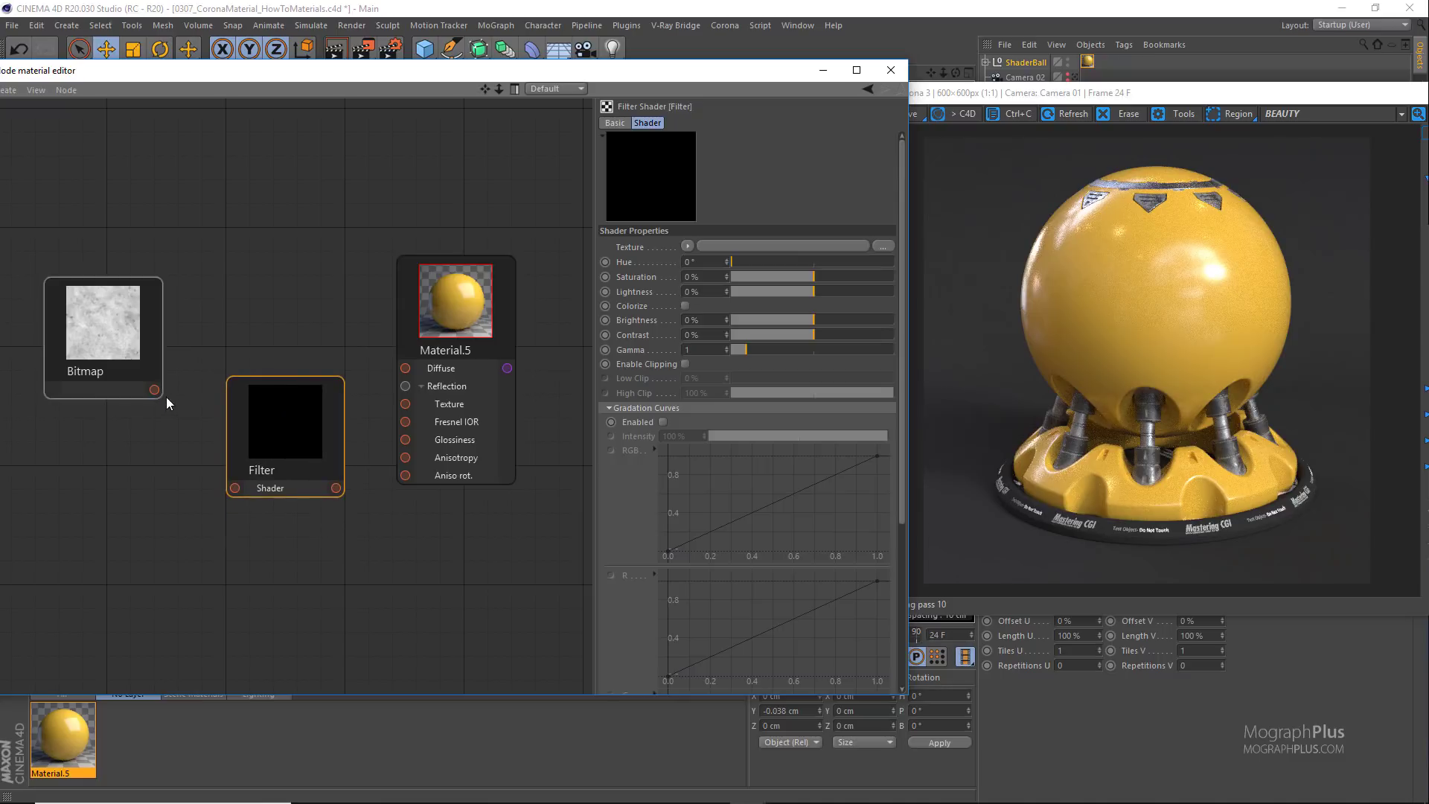
pyautogui.moveTo(155, 390); pyautogui.dragTo(234, 488)
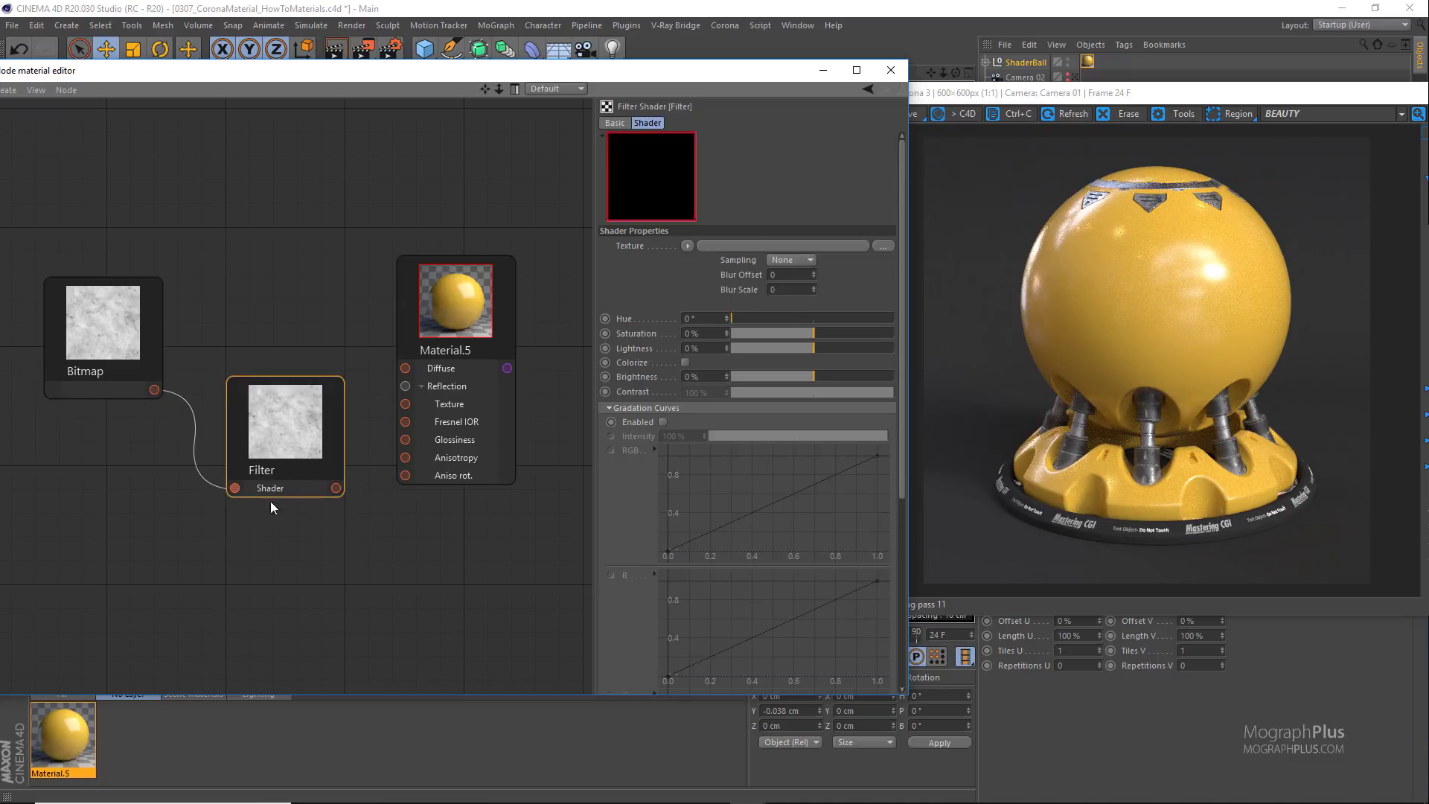
pyautogui.moveTo(337, 488); pyautogui.dragTo(406, 440)
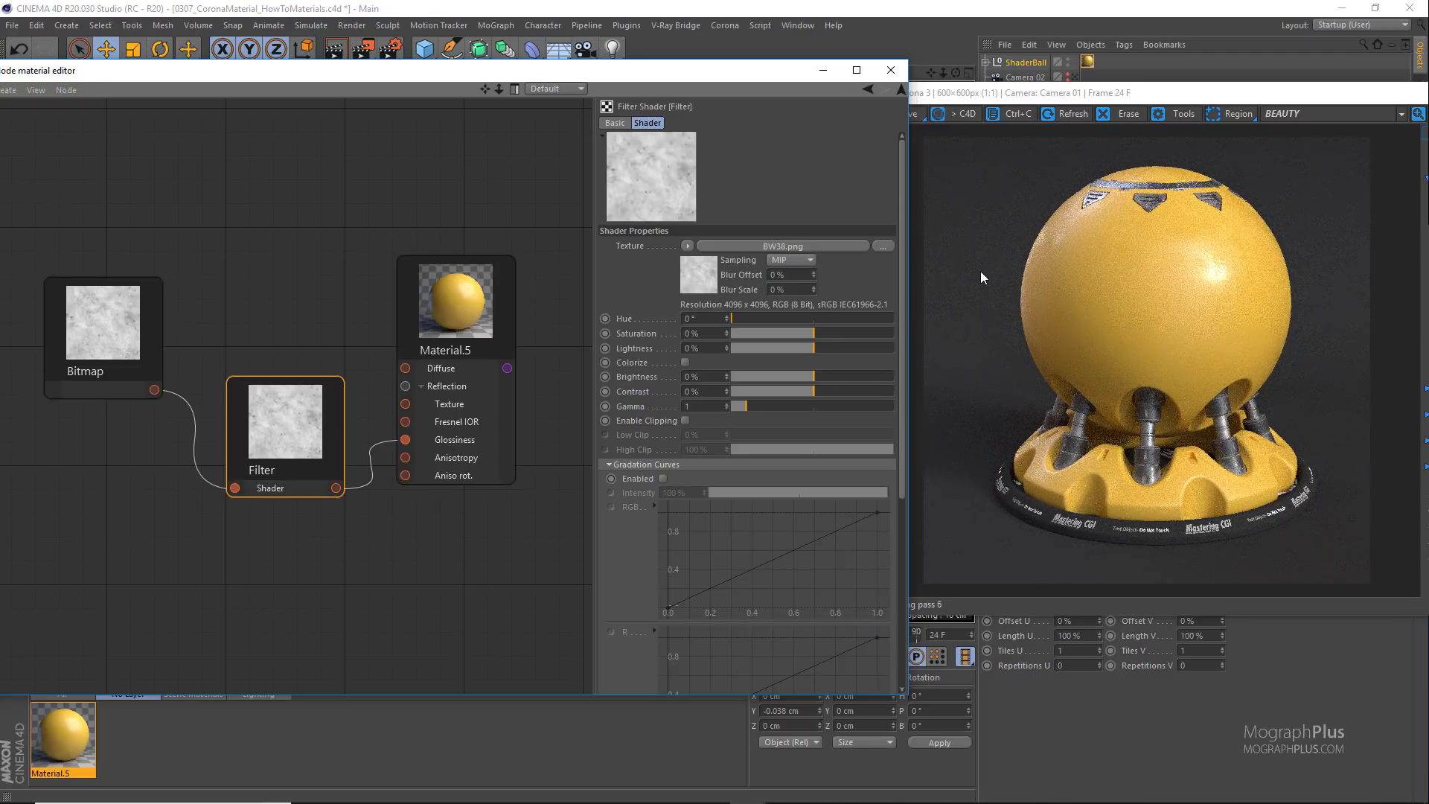
# Step: Enable the Filter shader's gradation curves, reset the RGB curve and show it in a separate window
pyautogui.click(1273, 96)
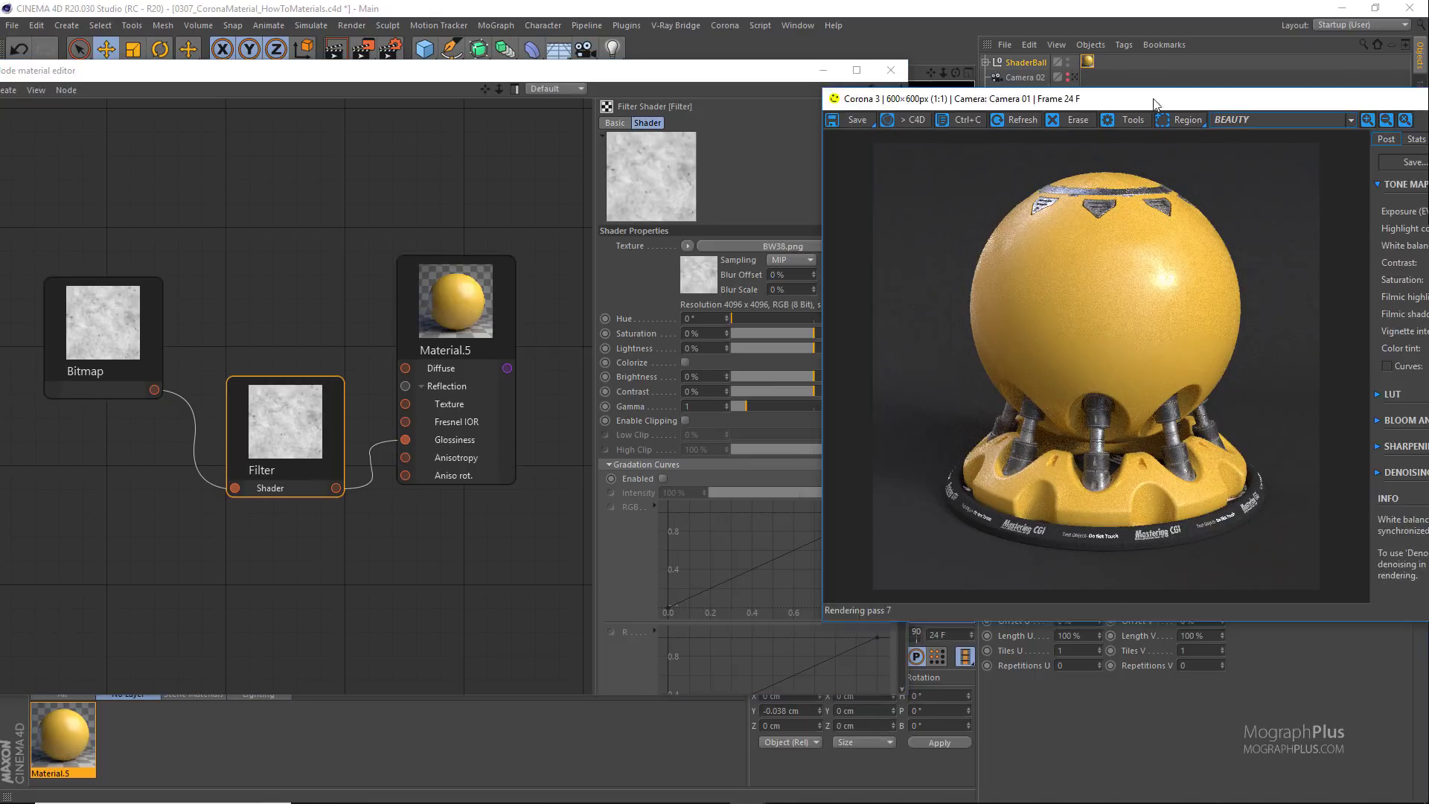
pyautogui.moveTo(1191, 104); pyautogui.dragTo(1390, 88)
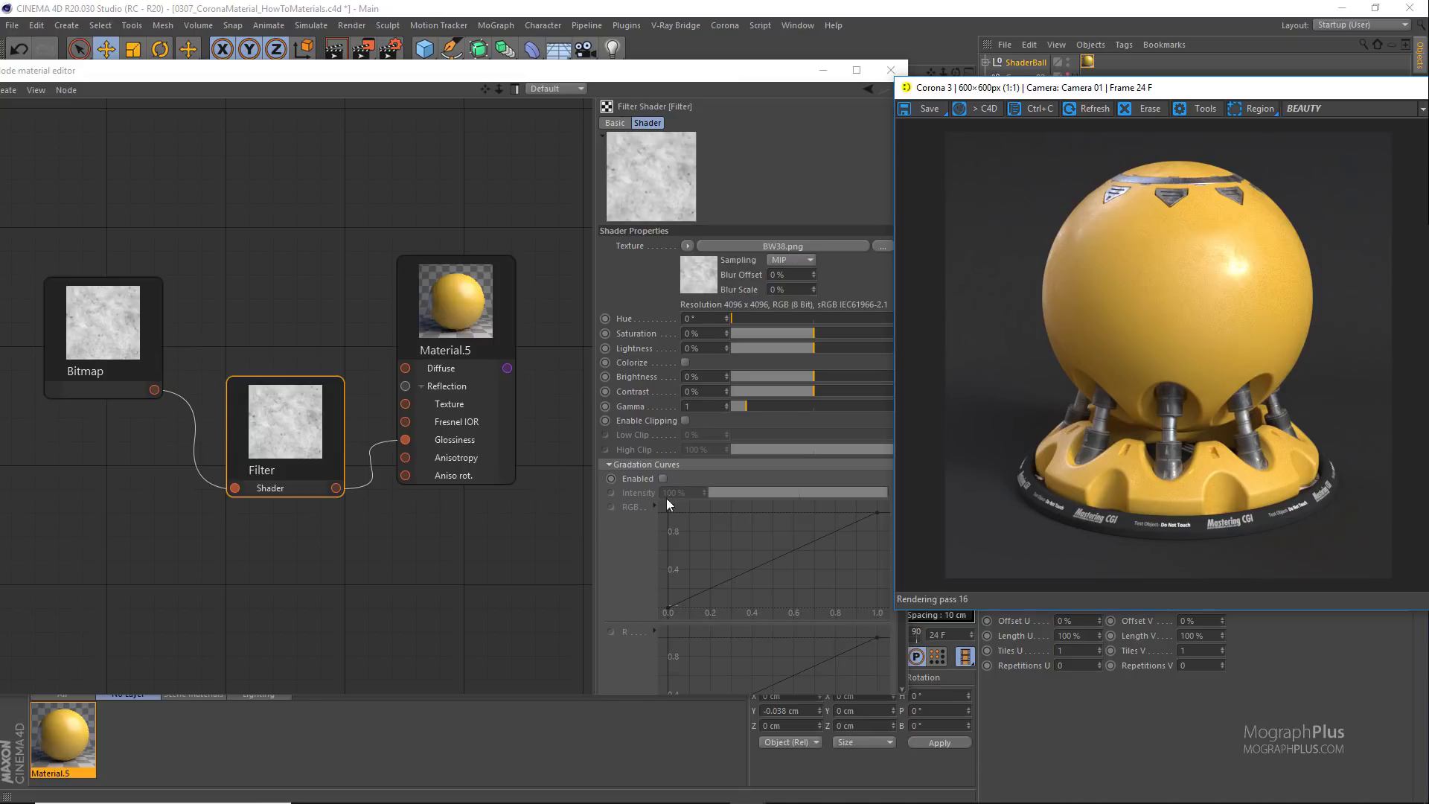
pyautogui.click(663, 478)
pyautogui.rightClick(707, 545)
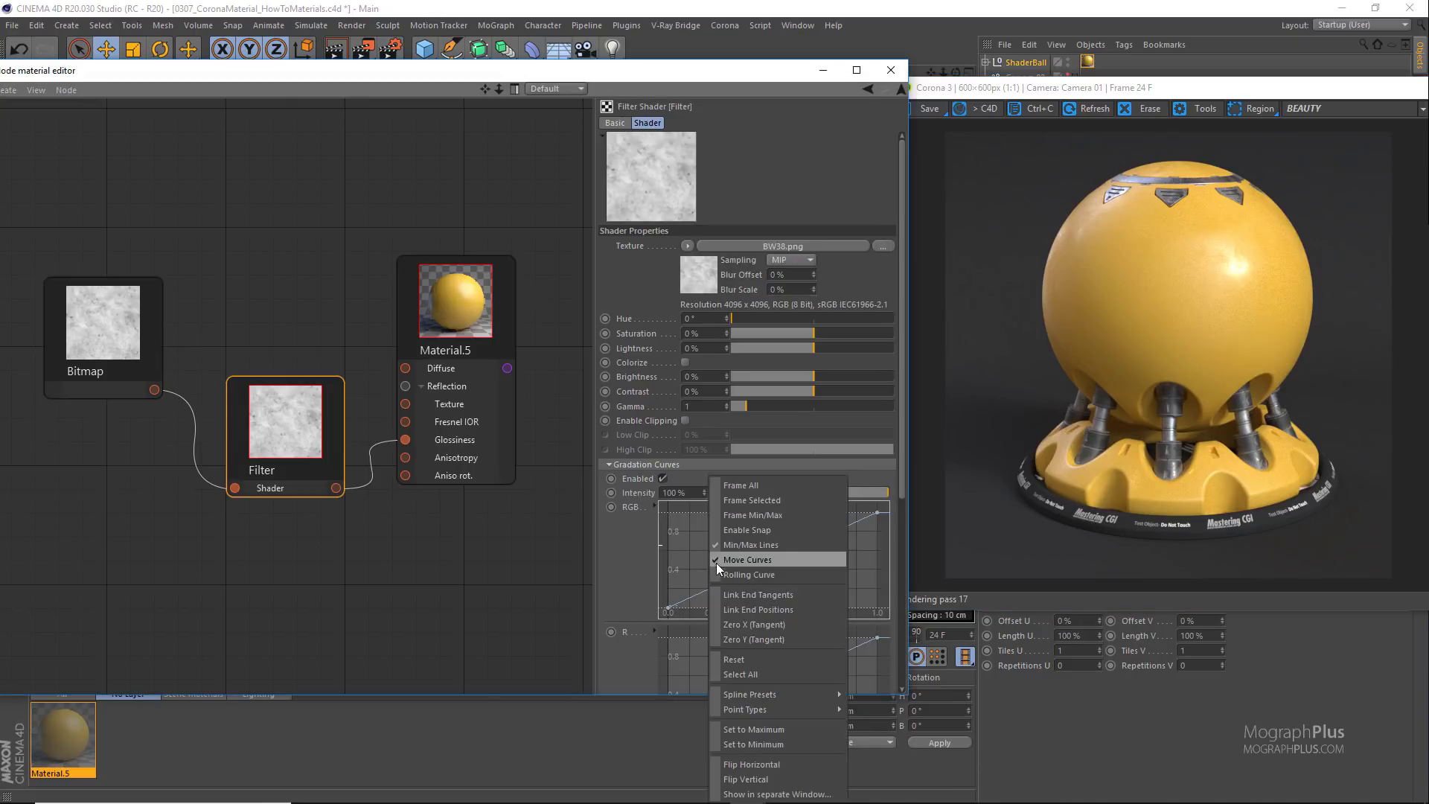
pyautogui.click(765, 658)
pyautogui.rightClick(739, 543)
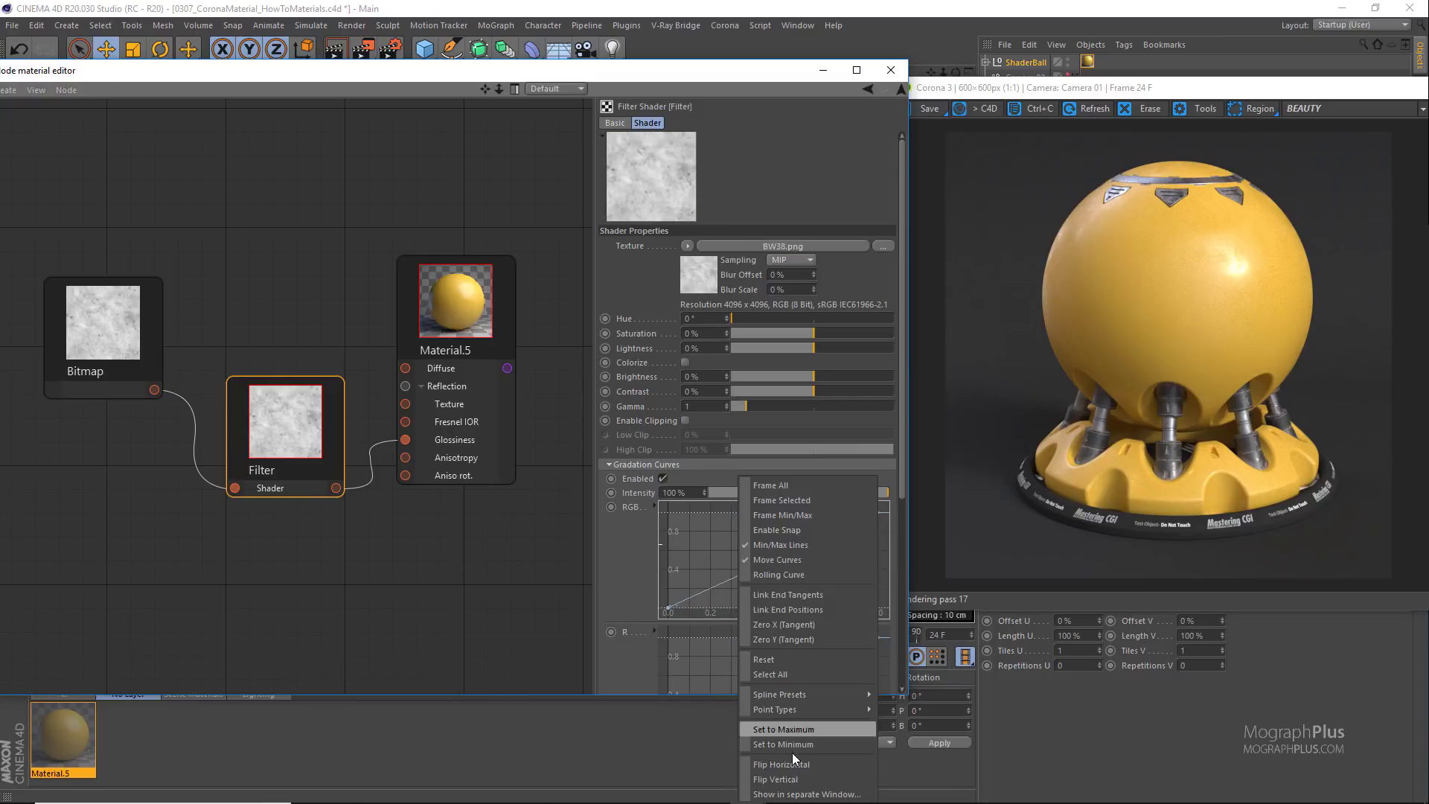
pyautogui.click(804, 794)
# Step: Set the Y value of the RGB curve's first point to 0.25
pyautogui.moveTo(926, 534); pyautogui.dragTo(631, 375)
pyautogui.click(585, 531)
pyautogui.click(638, 593)
pyautogui.write('.25')
pyautogui.press('Return')
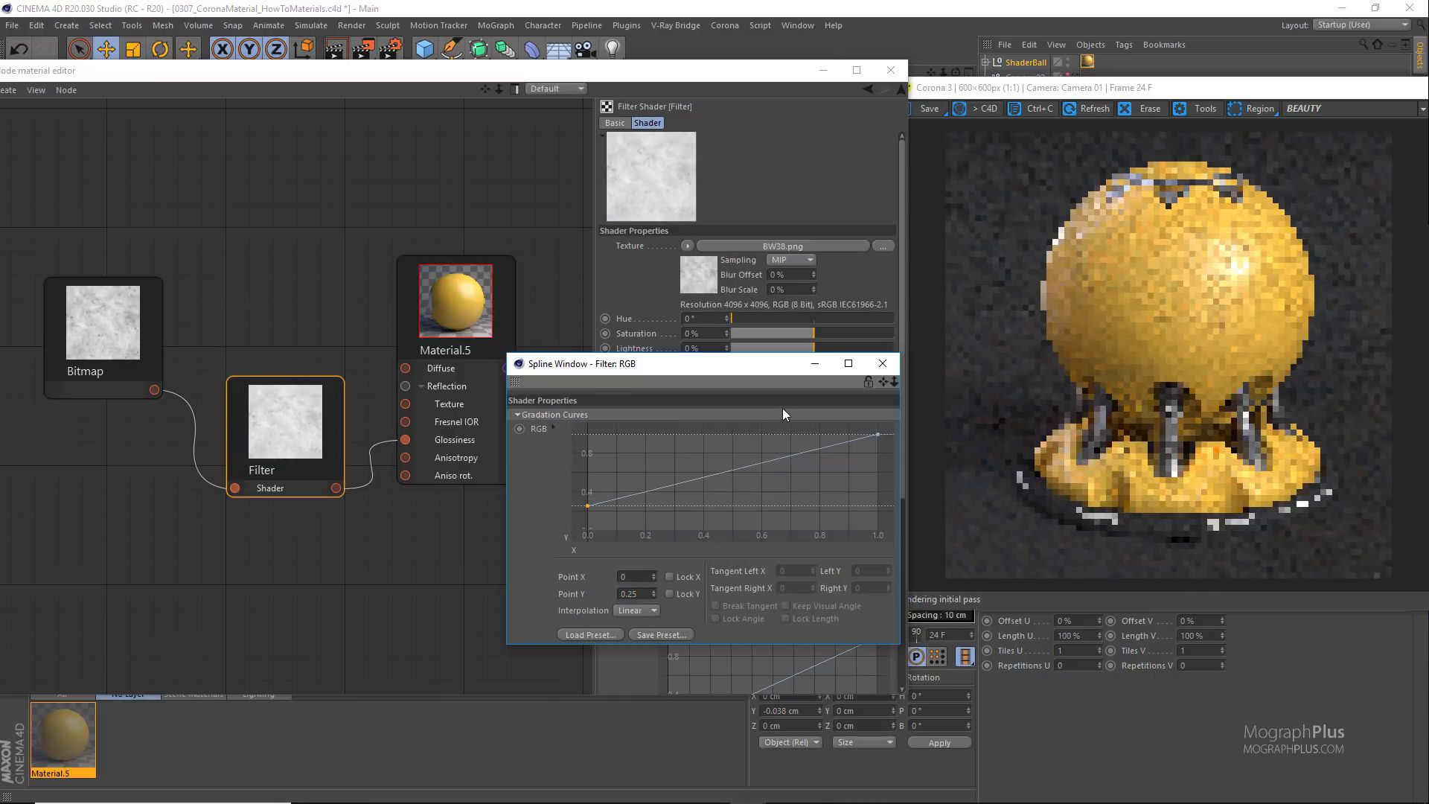
pyautogui.click(816, 365)
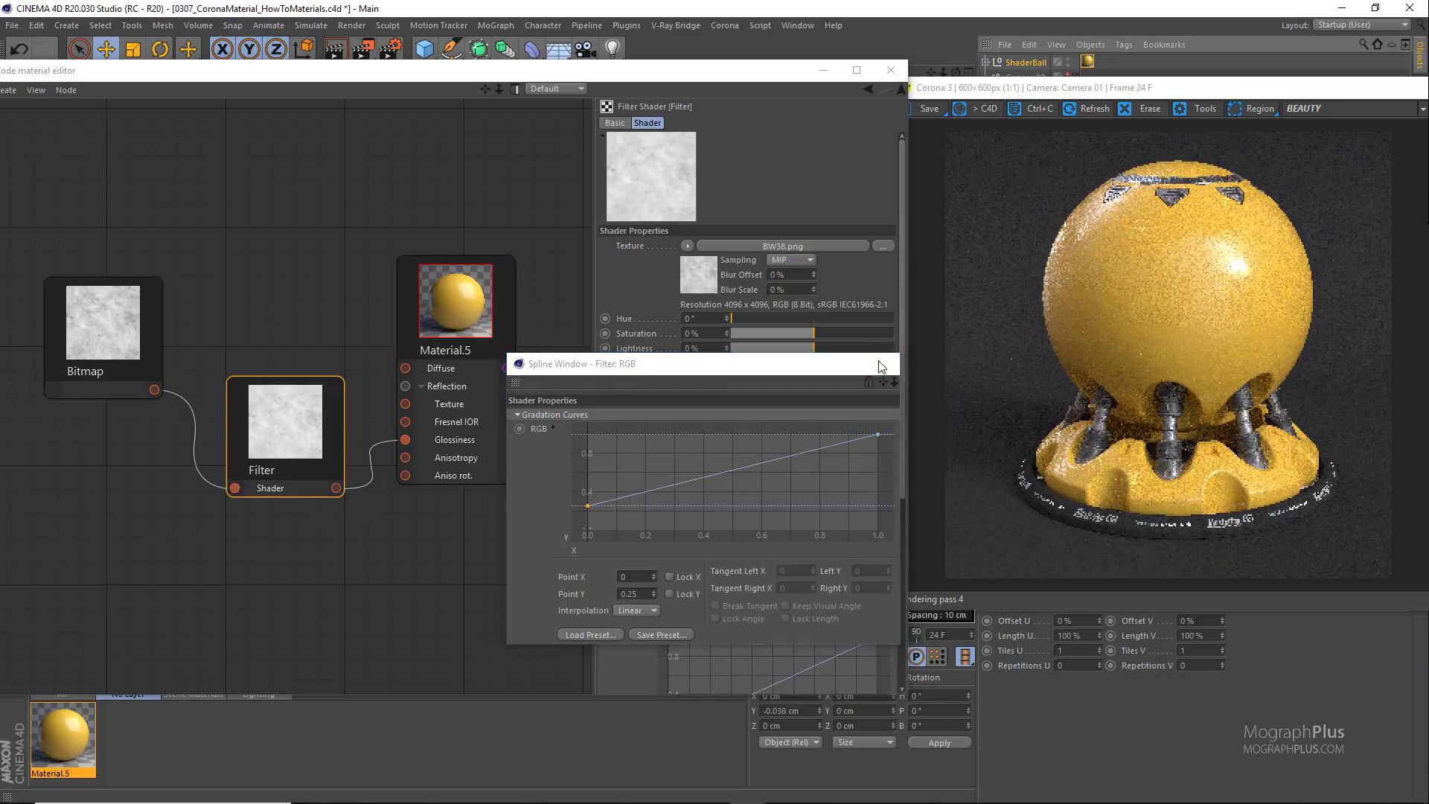
# Step: Stop the interactive render and reposition the render window so the node graph stays accessible
pyautogui.moveTo(1231, 91); pyautogui.dragTo(1084, 114)
pyautogui.click(1390, 131)
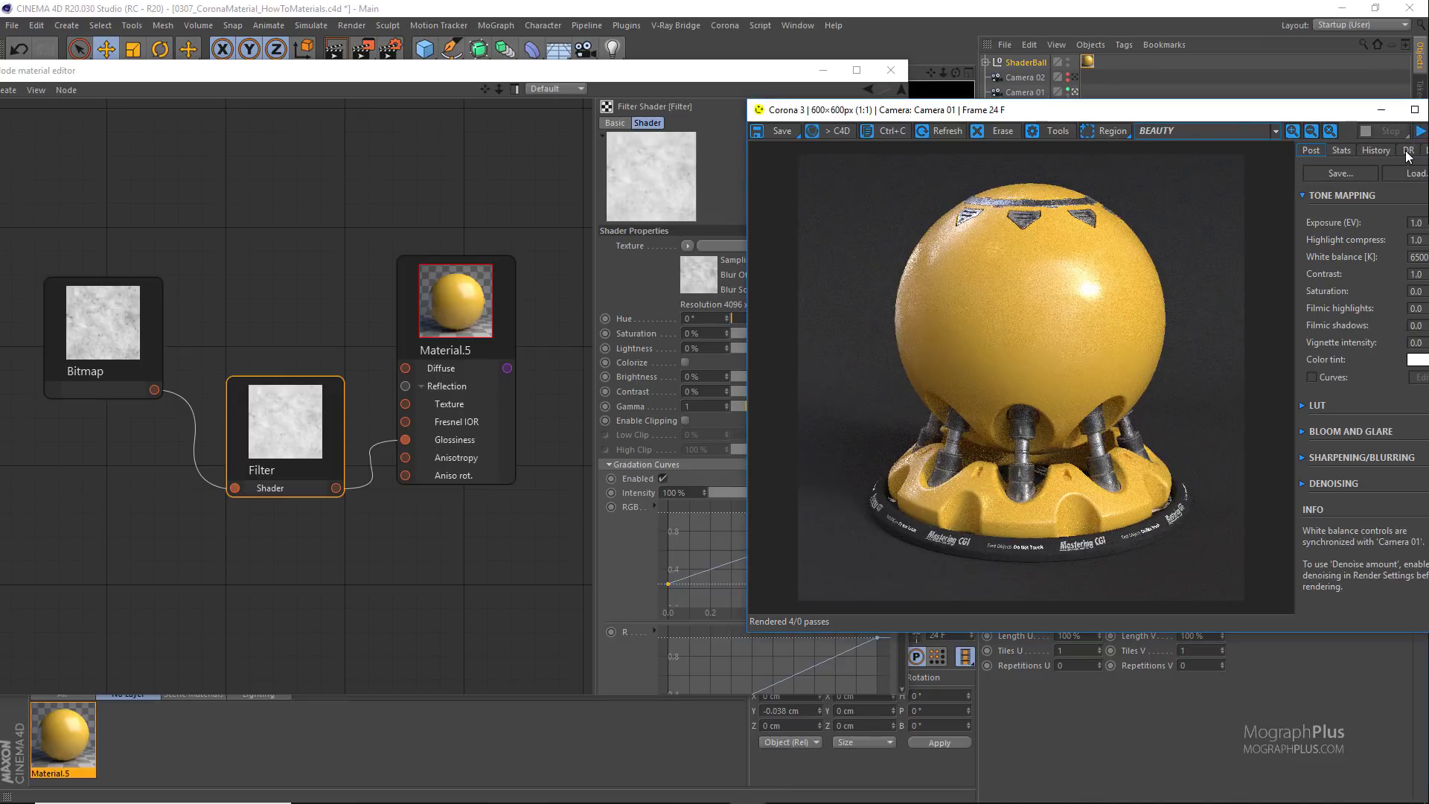
pyautogui.moveTo(1074, 119); pyautogui.dragTo(1157, 123)
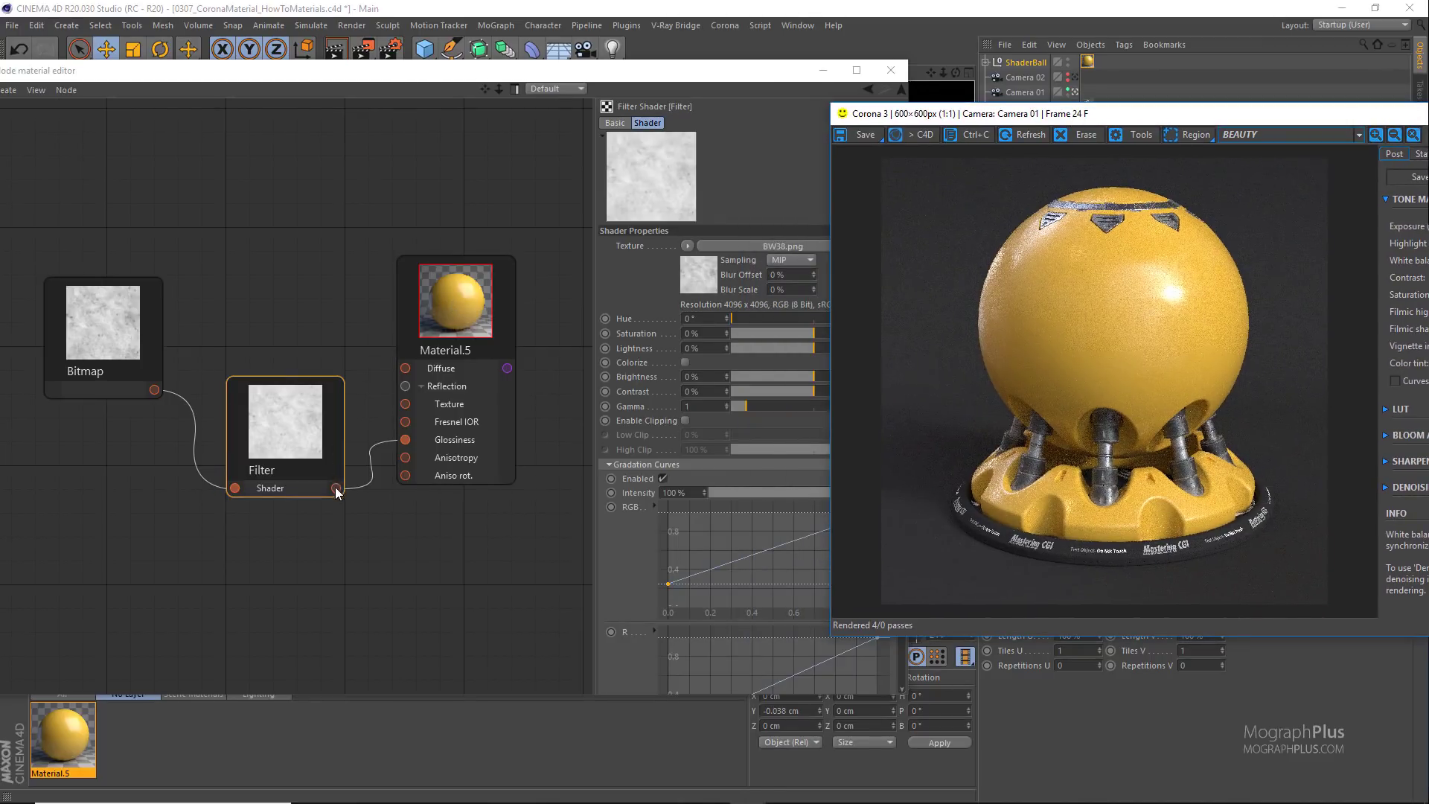
# Step: Enable Bump on the Corona material and connect the Filter shader's output to its Bump input
pyautogui.click(441, 192)
pyautogui.click(623, 123)
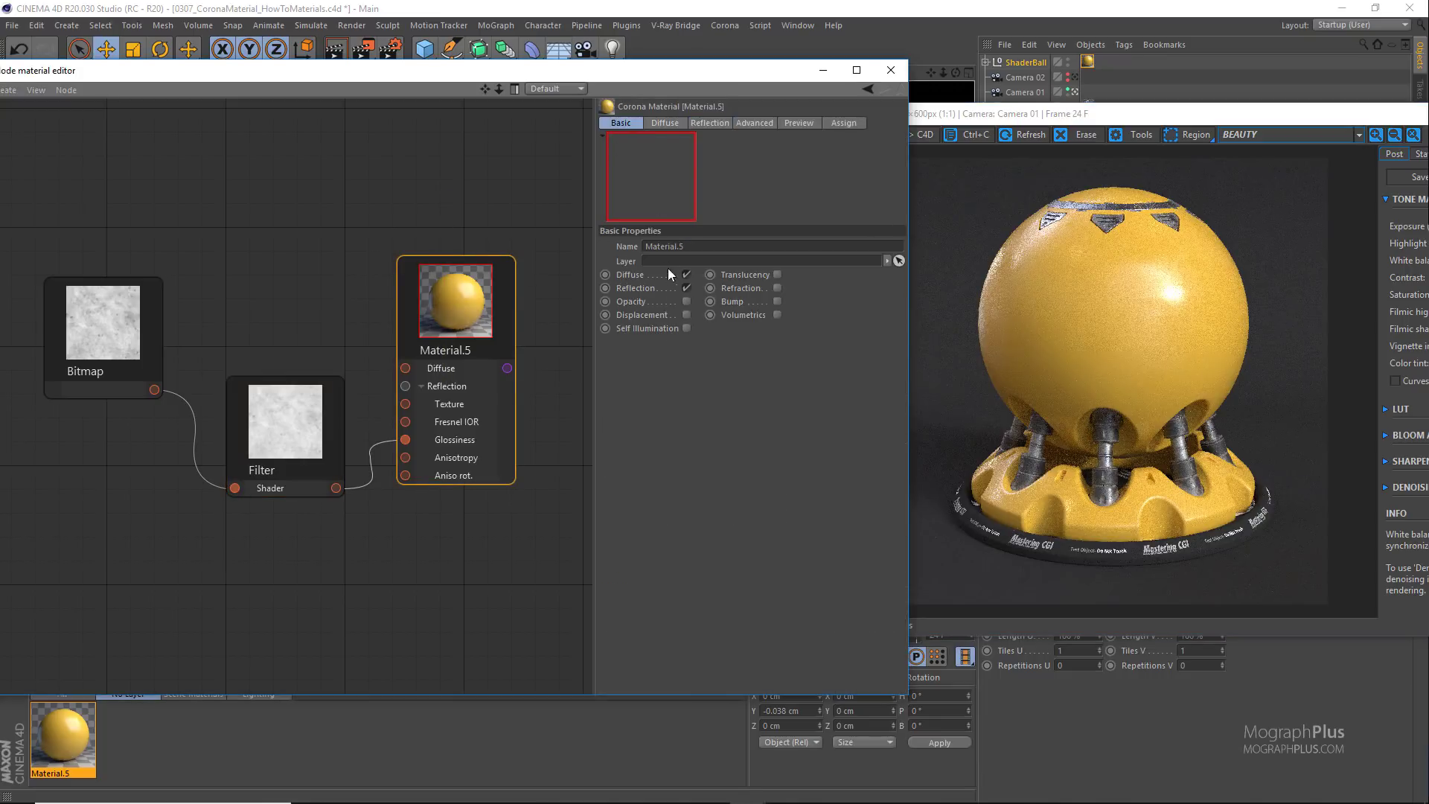
pyautogui.click(776, 302)
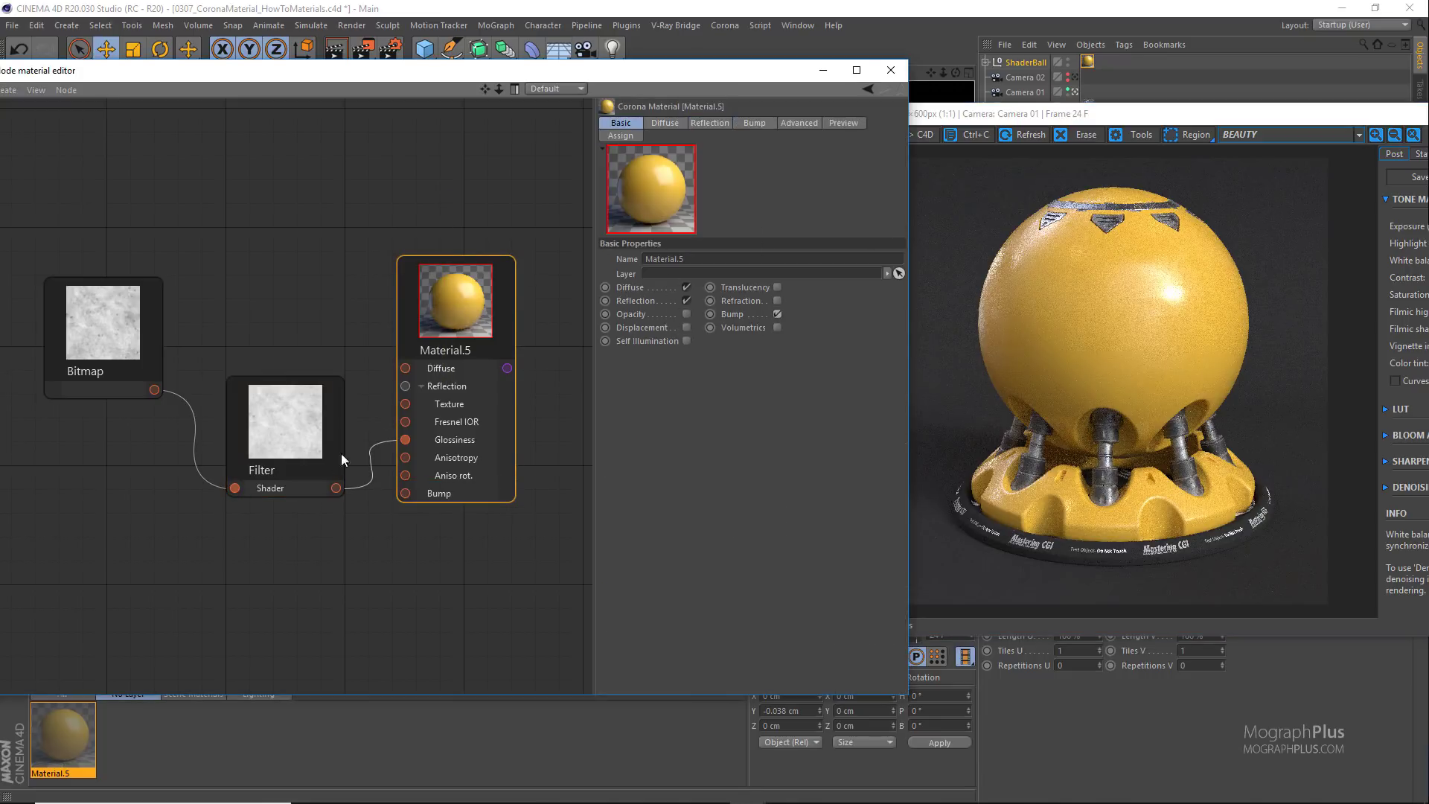
pyautogui.moveTo(336, 487); pyautogui.dragTo(414, 499)
# Step: Set the material's bump strength to 2%, and shift the node editor to uncover more of the render
pyautogui.click(745, 121)
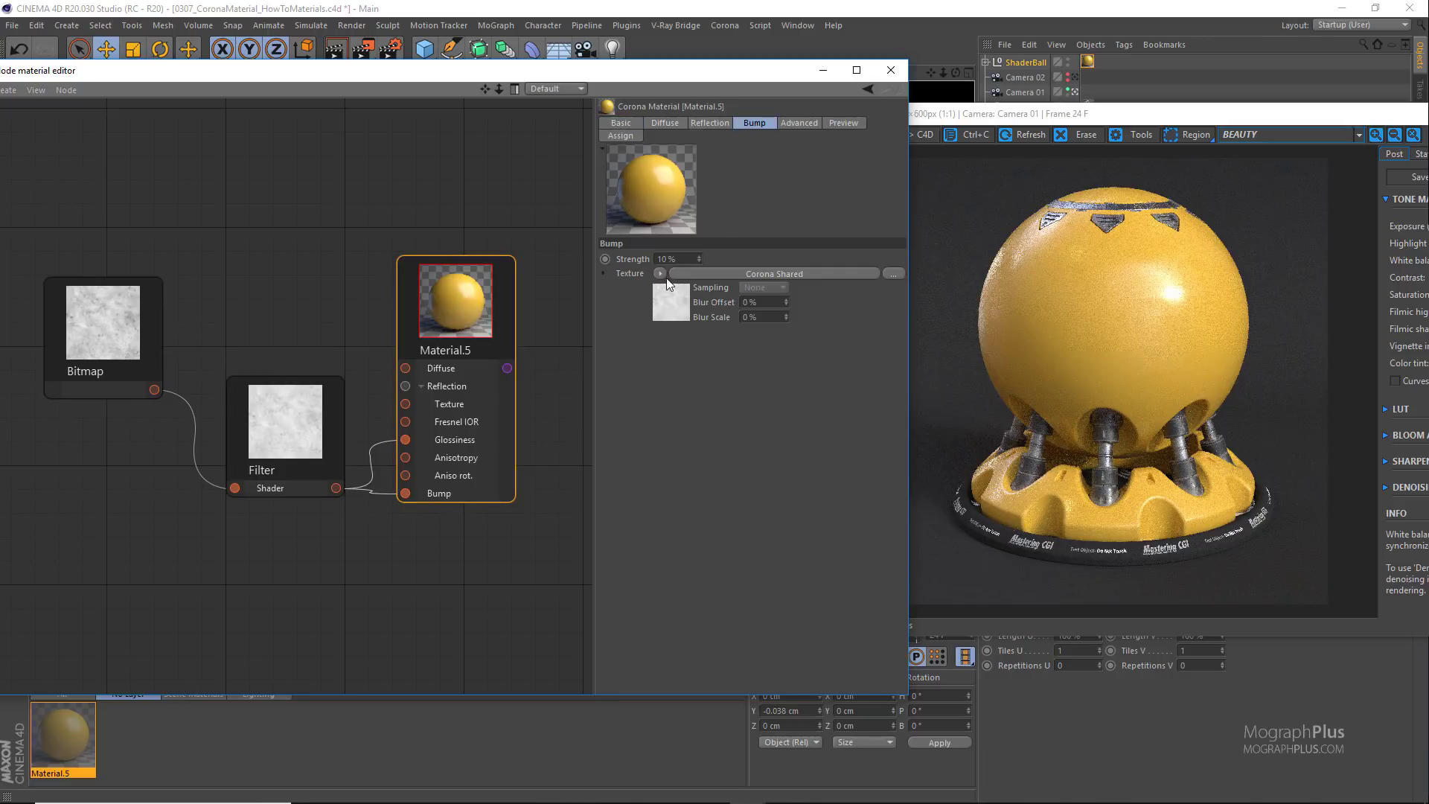
pyautogui.click(665, 258)
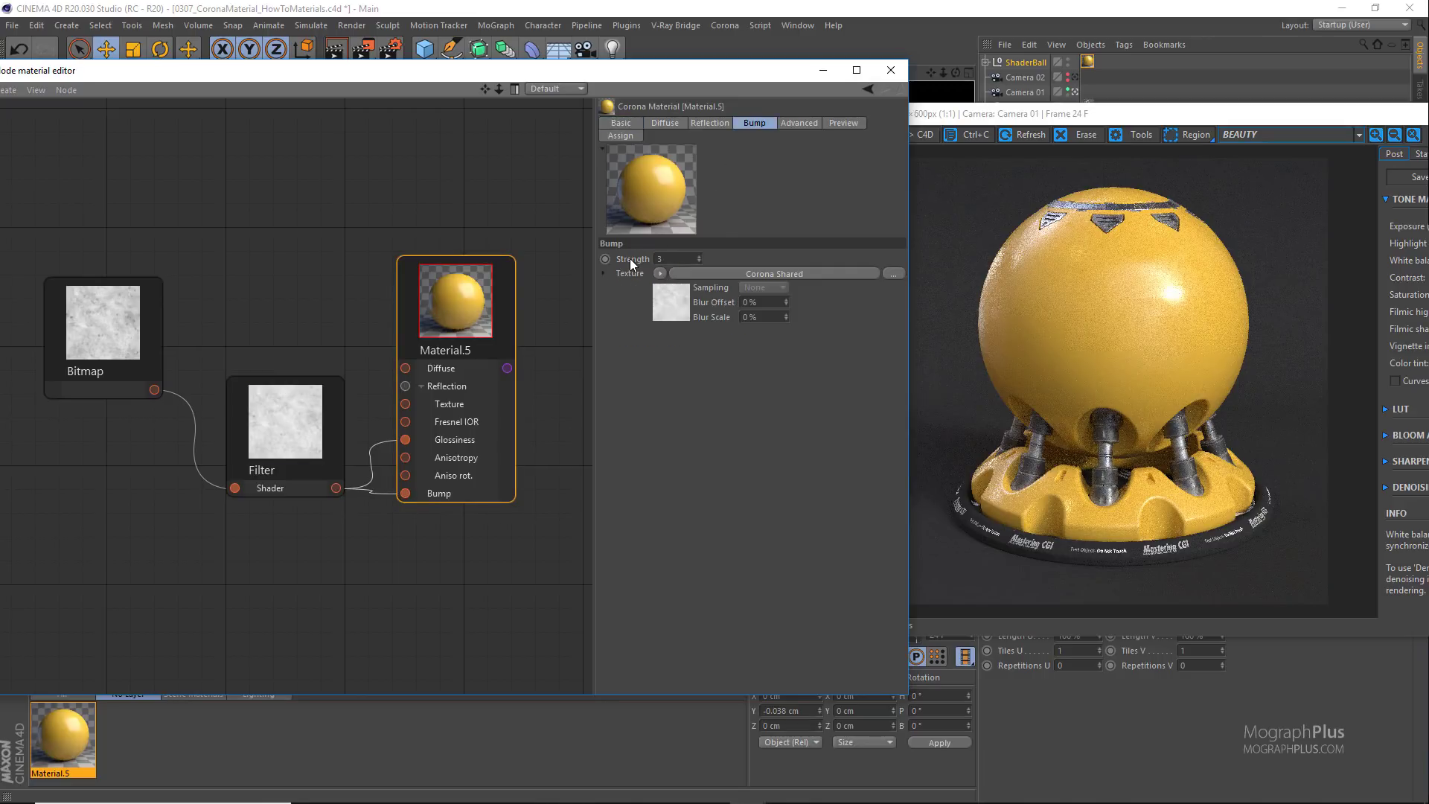
pyautogui.press('Return')
pyautogui.click(699, 261)
pyautogui.moveTo(599, 73); pyautogui.dragTo(547, 70)
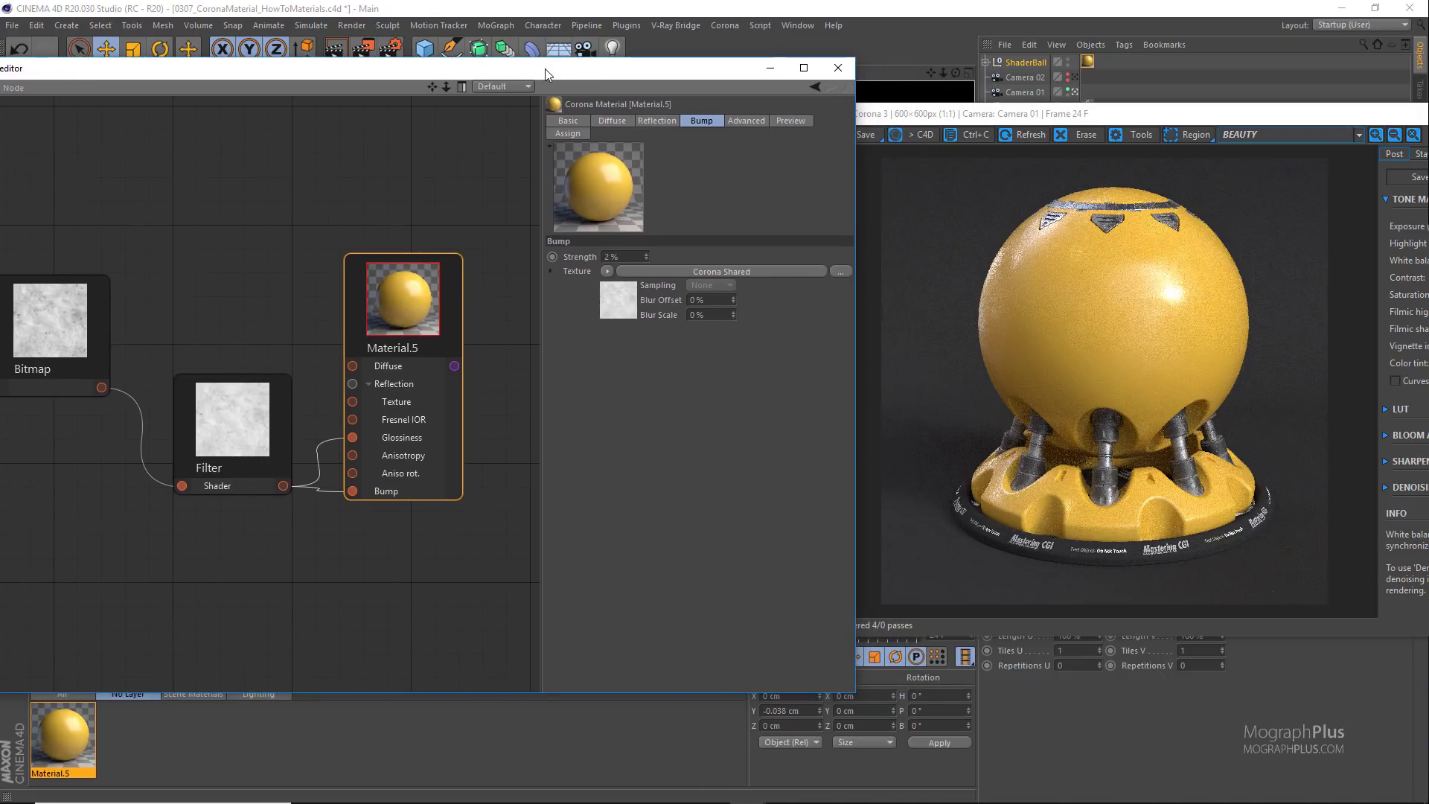
# Step: Enable Volumetrics on the material and set its mode to SSS
pyautogui.click(576, 120)
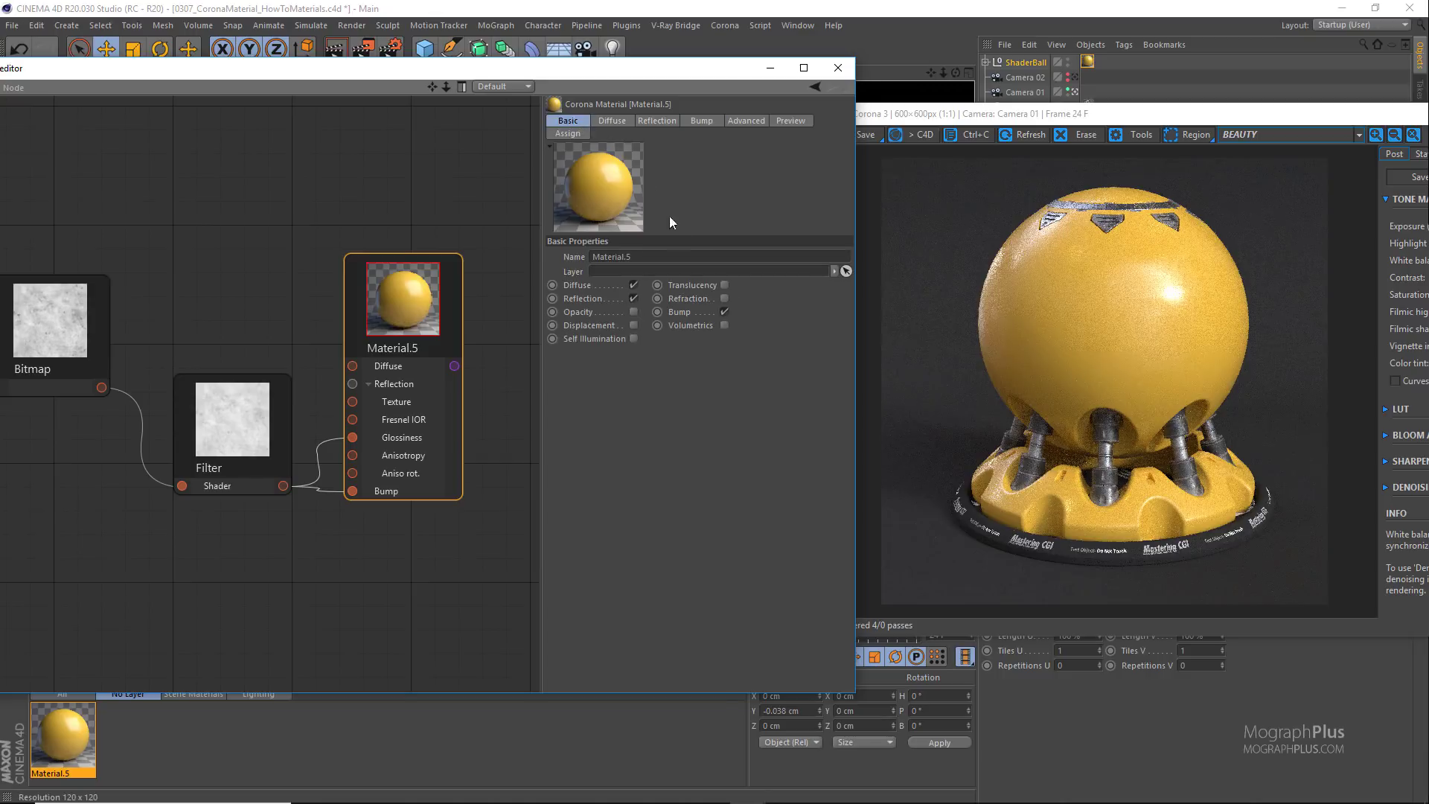
pyautogui.click(724, 325)
pyautogui.click(766, 122)
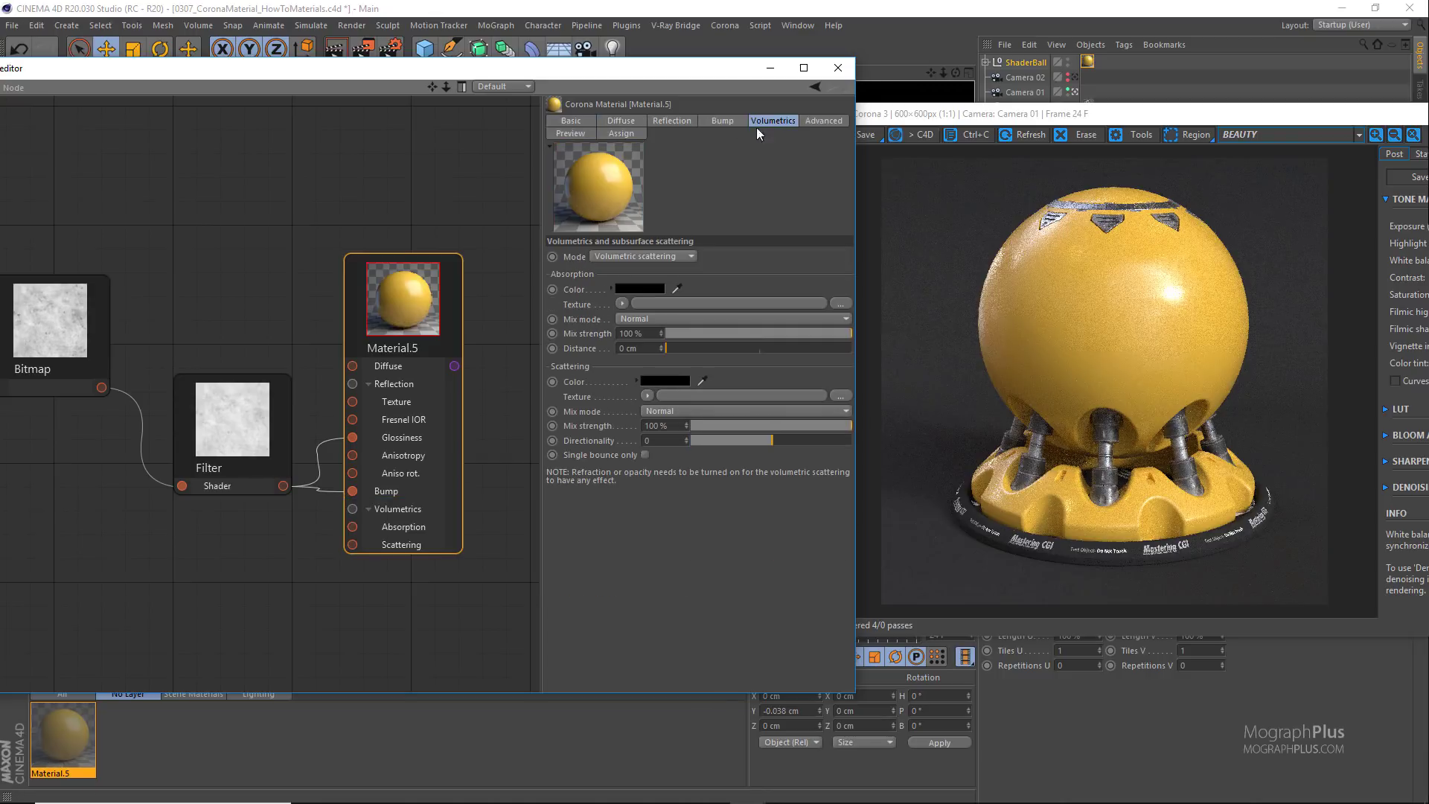
pyautogui.click(662, 259)
pyautogui.click(655, 282)
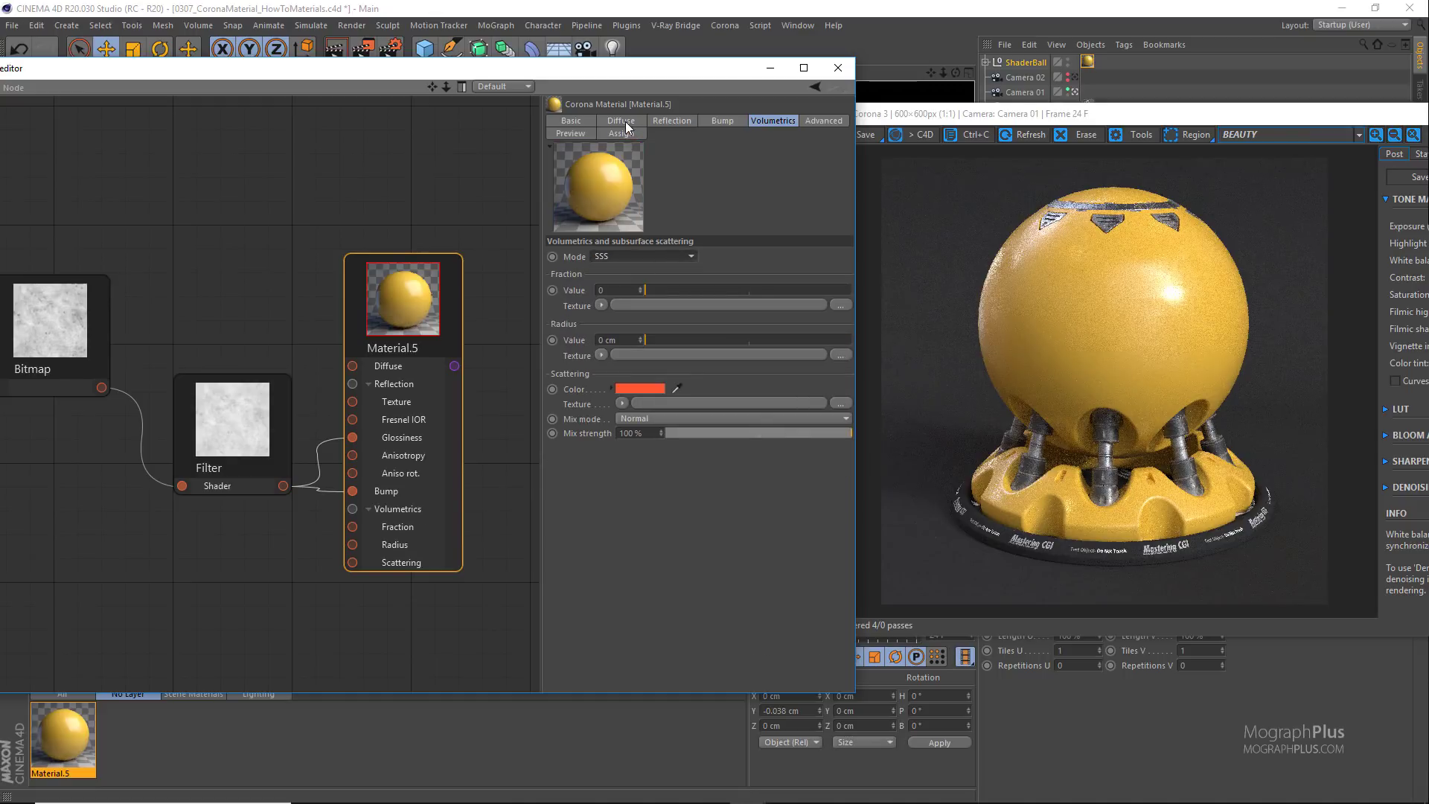
# Step: Set the subsurface scattering fraction to 1 and its radius to 3 cm
pyautogui.click(611, 290)
pyautogui.write('1')
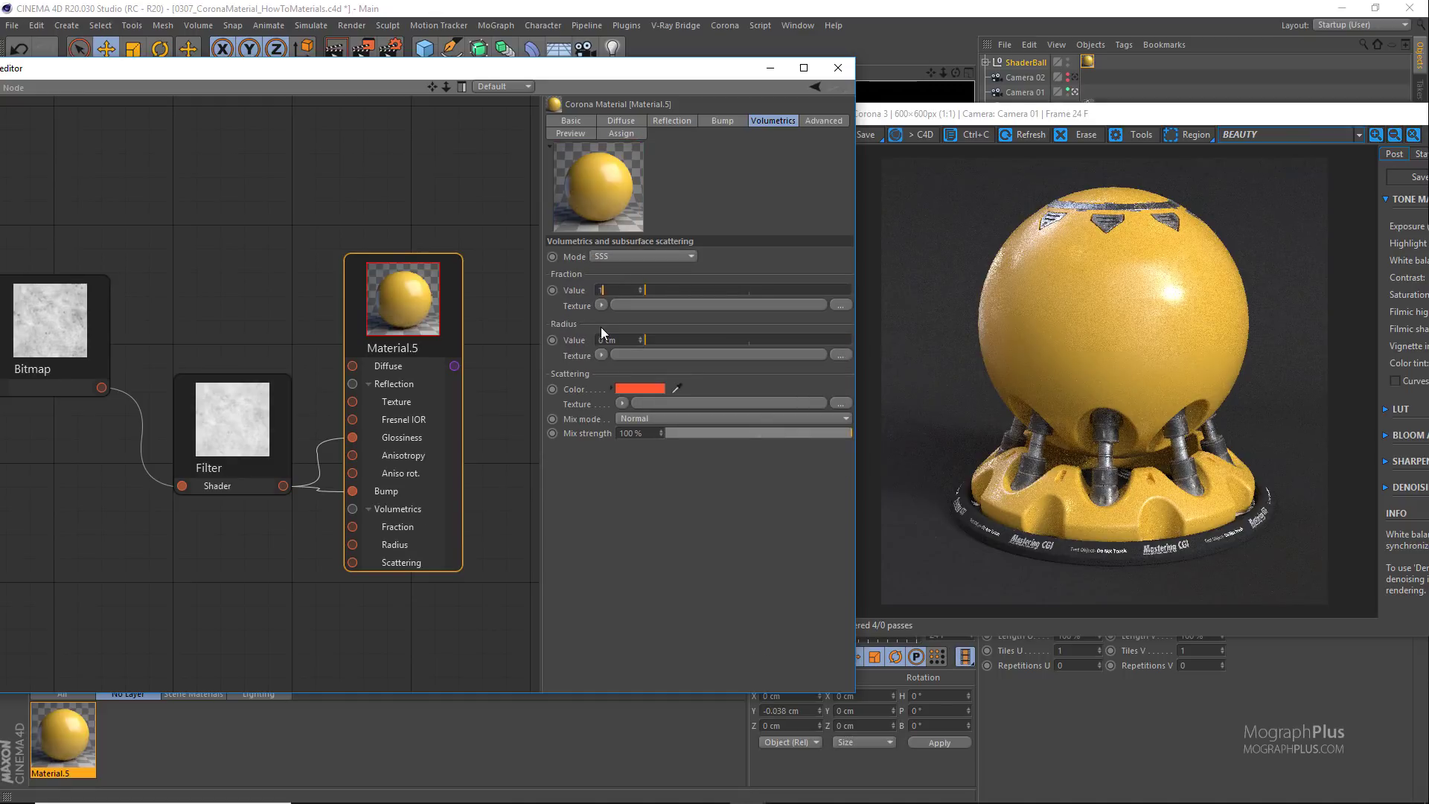
pyautogui.press('Return')
pyautogui.click(617, 339)
pyautogui.write('3')
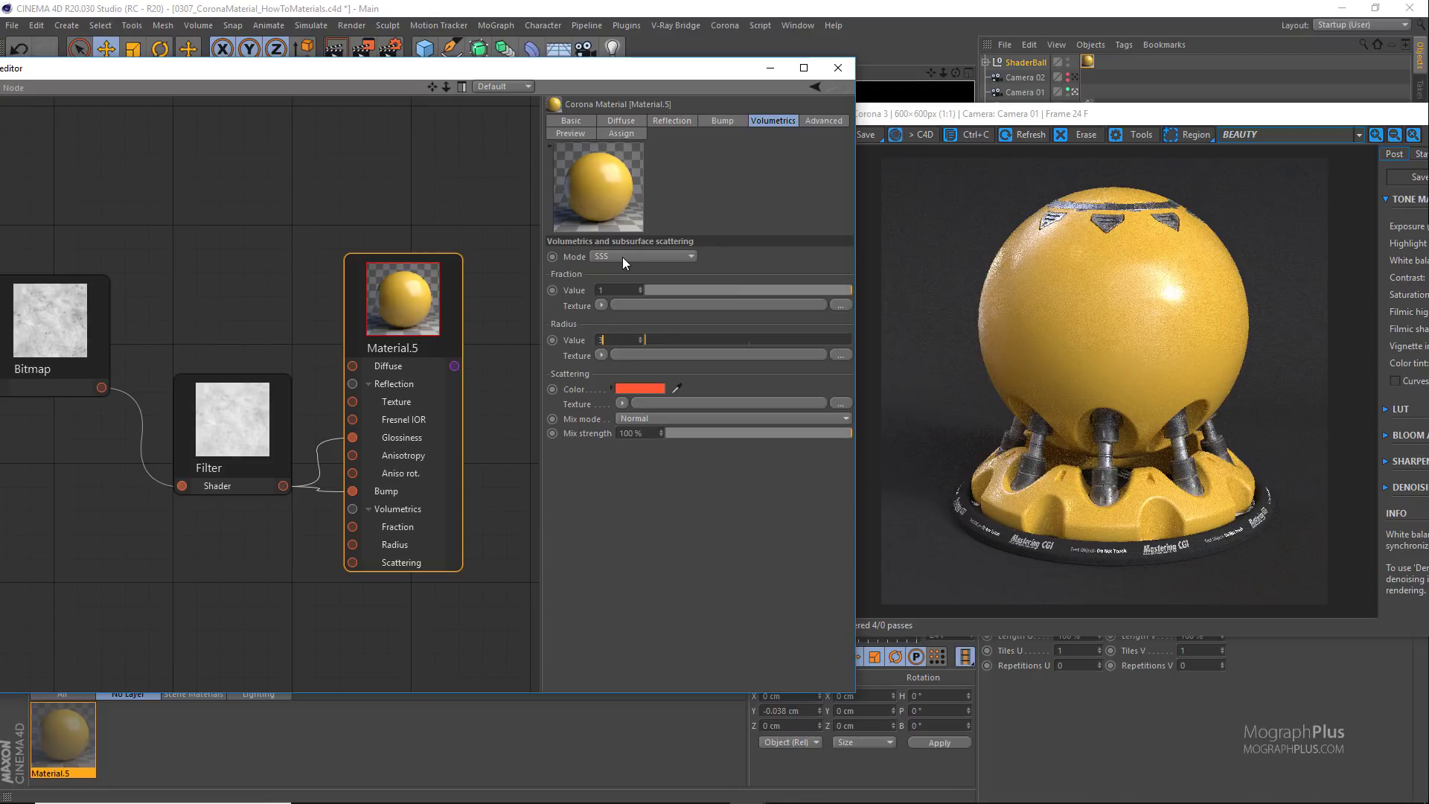
pyautogui.press('Return')
# Step: Copy the diffuse color to the scattering color and lower its saturation to 58%
pyautogui.click(628, 123)
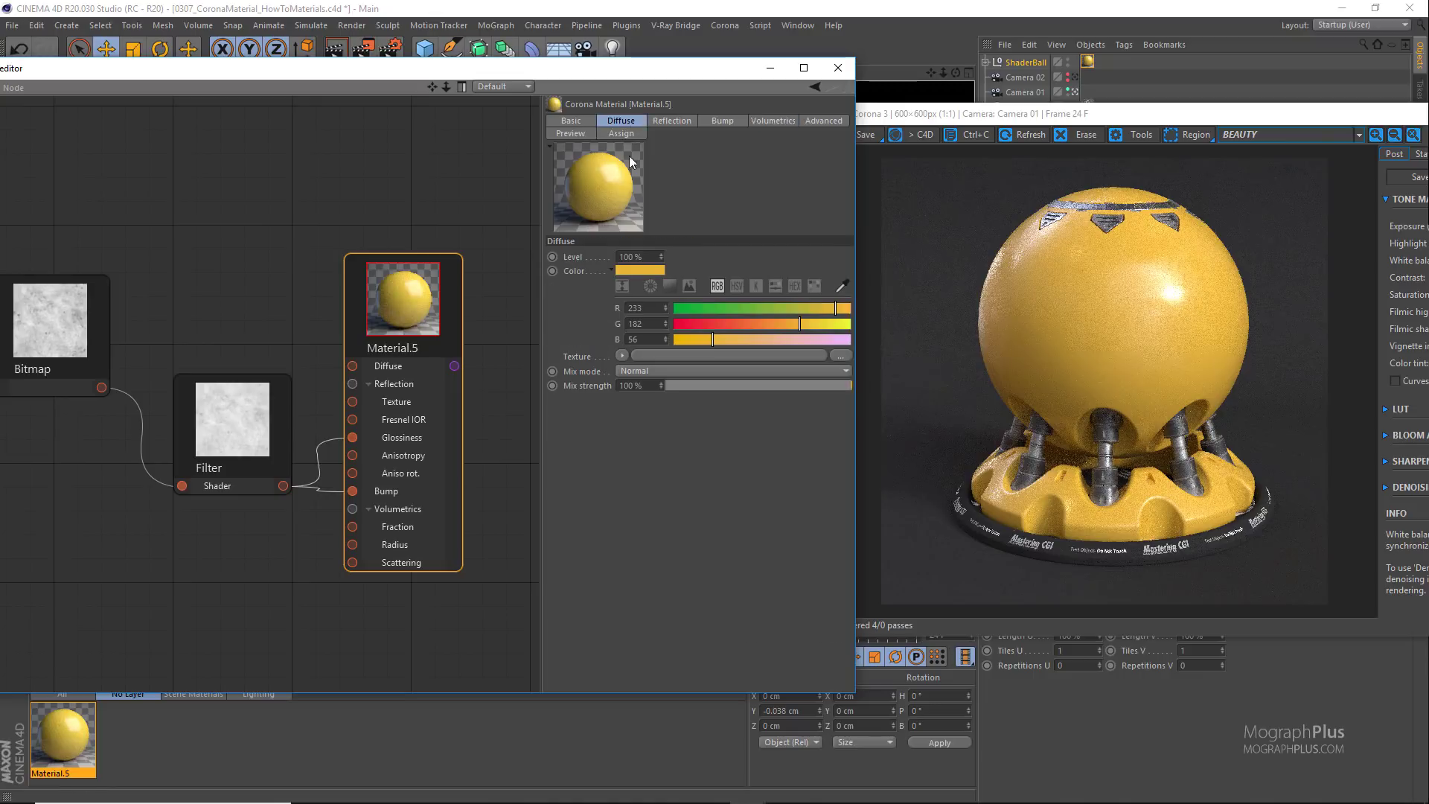
pyautogui.moveTo(633, 271); pyautogui.dragTo(629, 388)
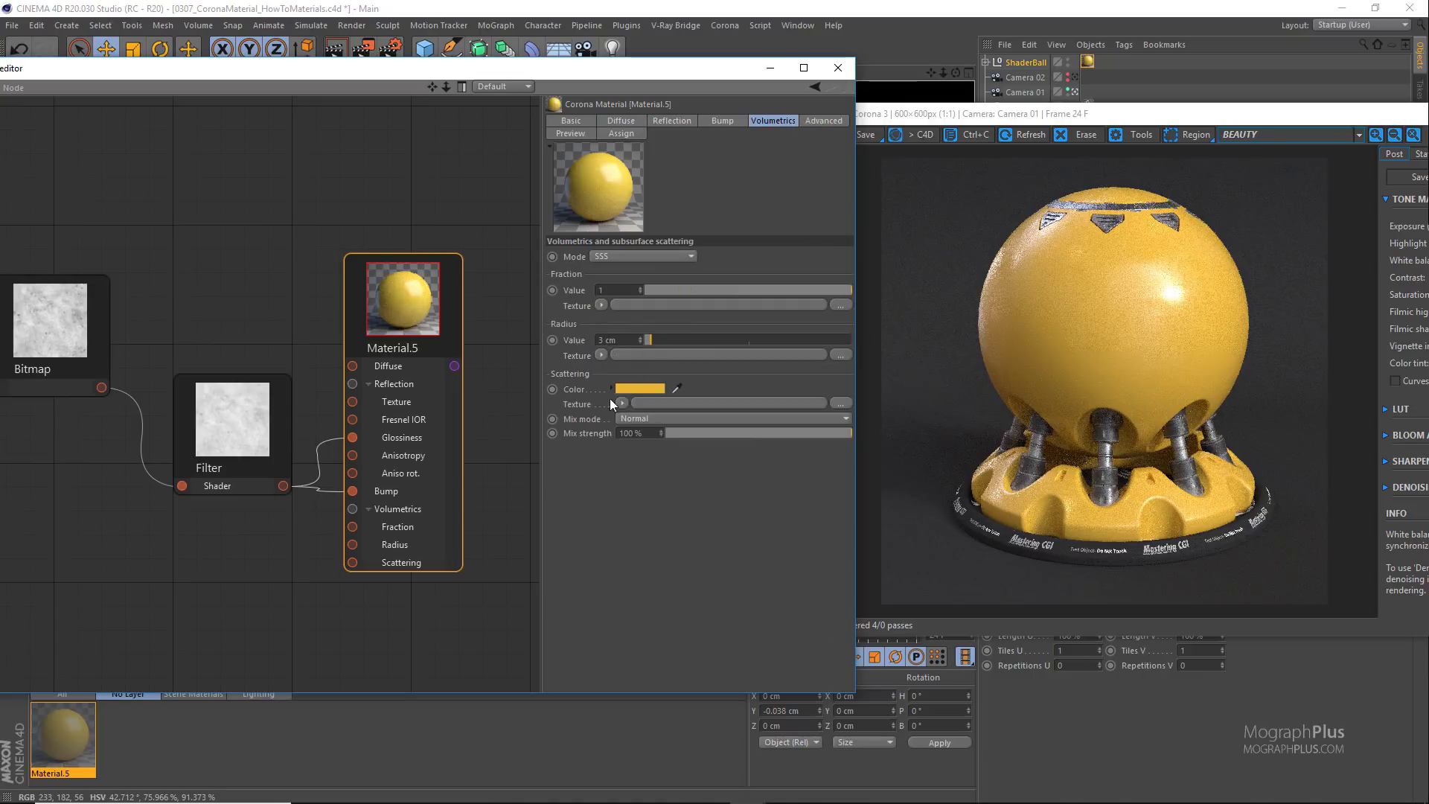
pyautogui.click(629, 386)
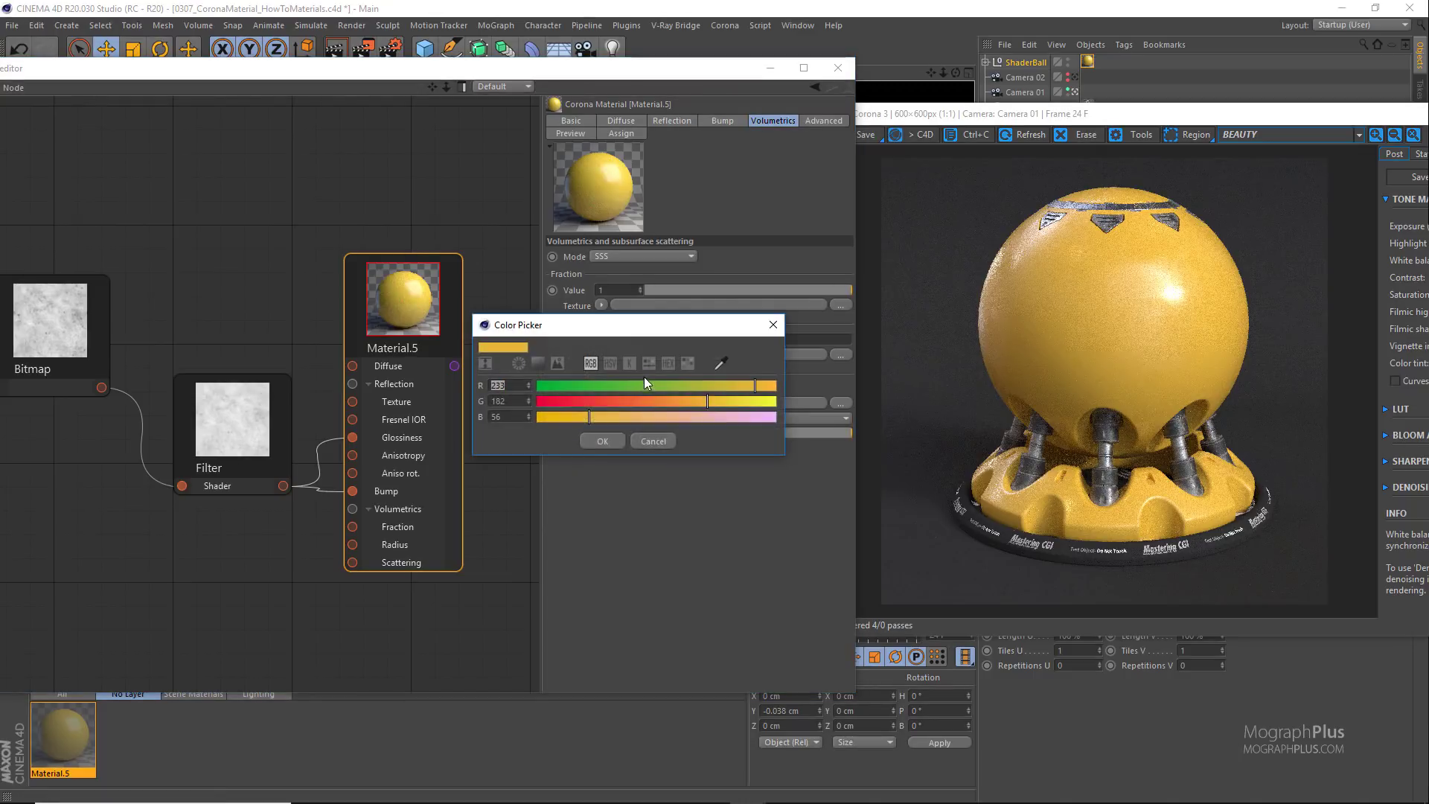
pyautogui.click(610, 363)
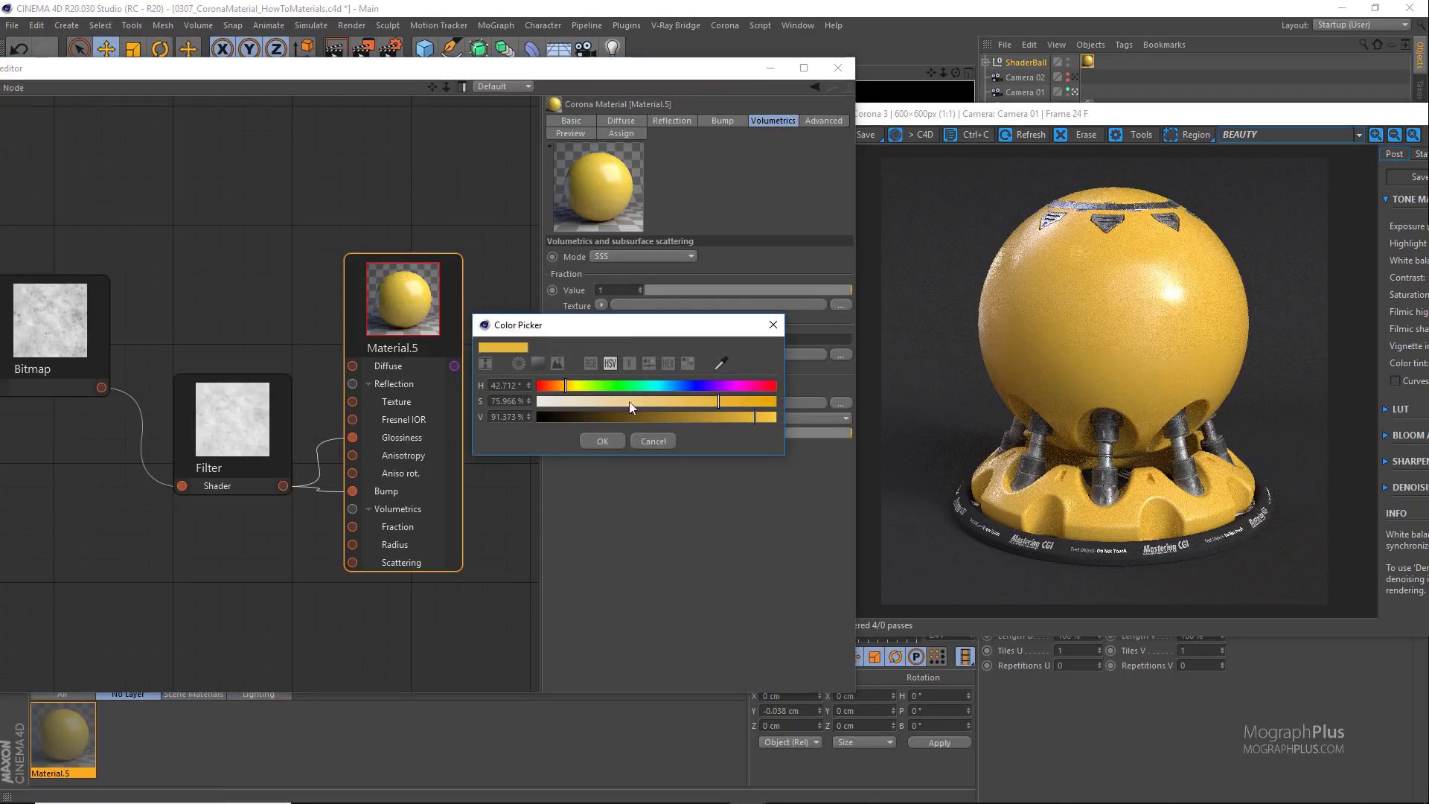
pyautogui.click(676, 403)
pyautogui.click(605, 442)
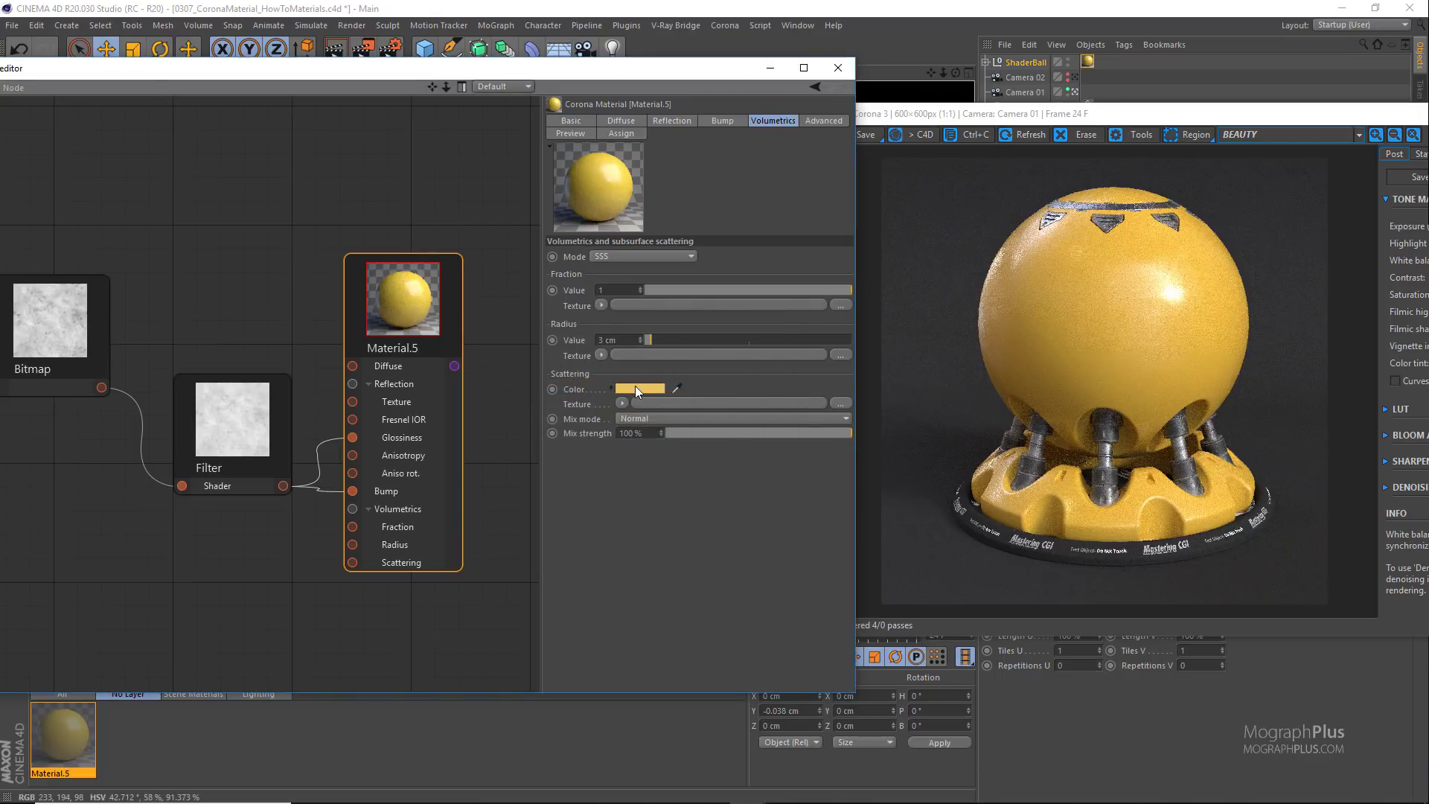
# Step: Adjust the scattering color by setting green to 190 and blue to 100
pyautogui.click(634, 386)
pyautogui.click(598, 363)
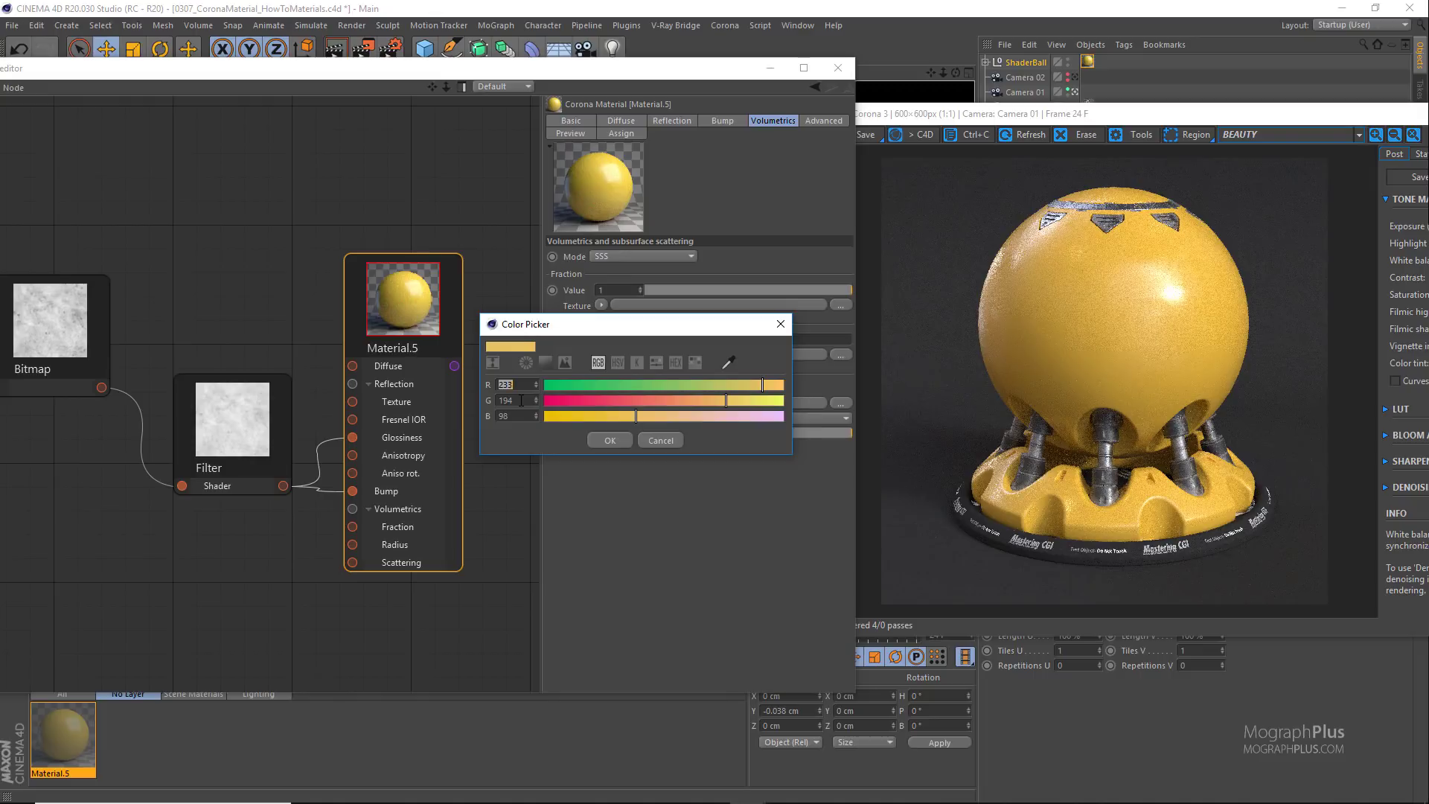
pyautogui.click(521, 400)
pyautogui.write('190')
pyautogui.click(512, 415)
pyautogui.write('100')
pyautogui.click(605, 436)
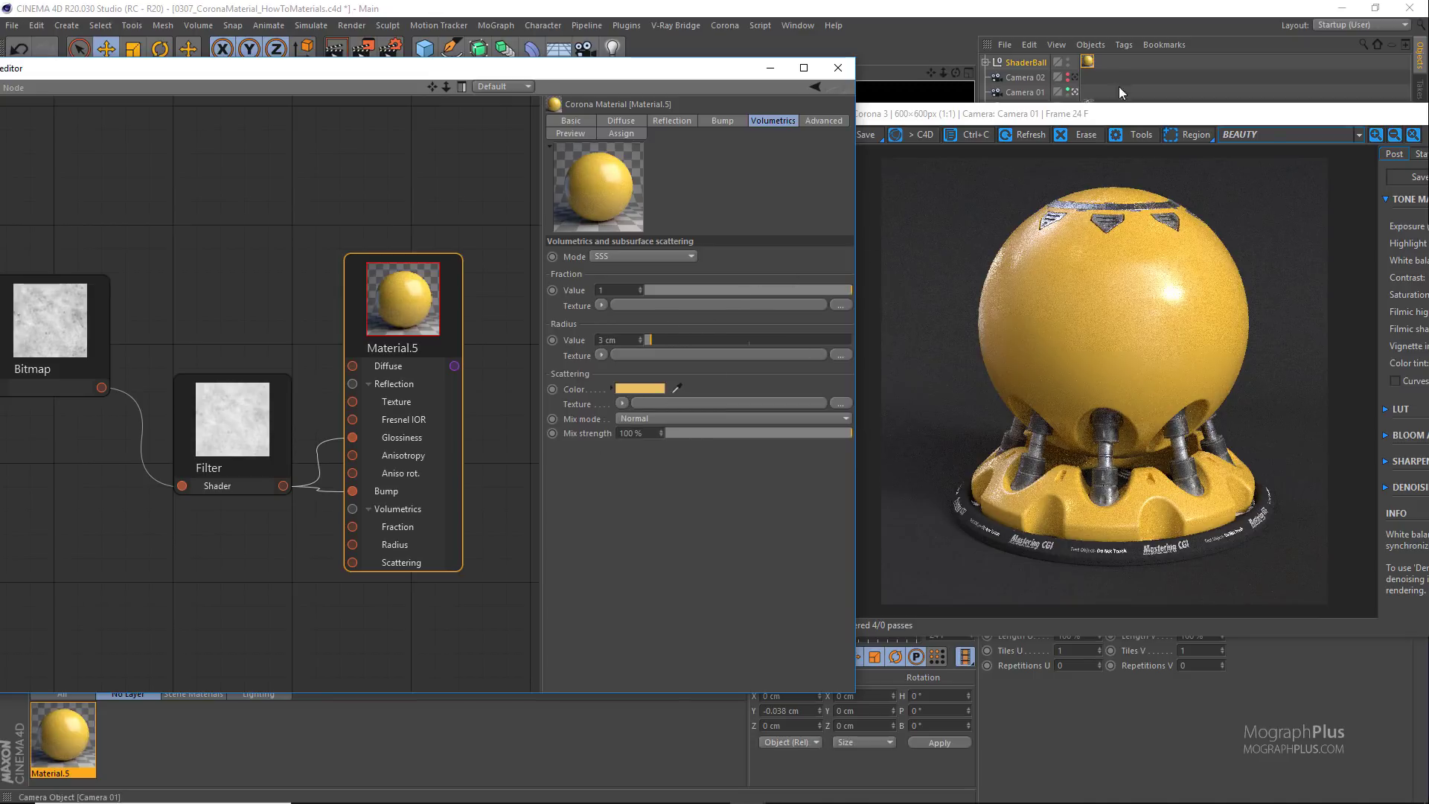
# Step: Set the ShaderBall texture tag's Tiles U and Tiles V to 1.5
pyautogui.moveTo(1117, 118); pyautogui.dragTo(1106, 83)
pyautogui.click(1077, 647)
pyautogui.write('.5')
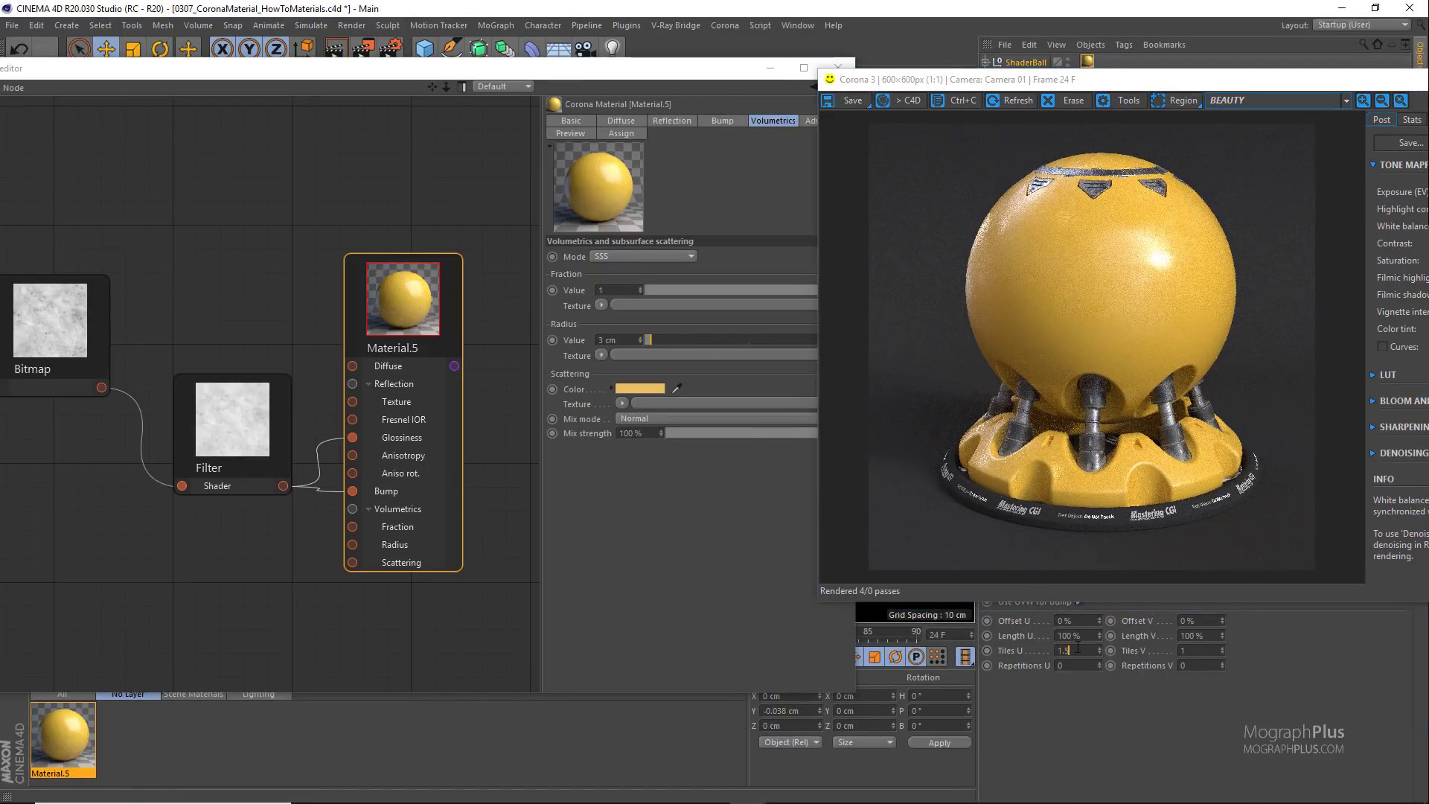
pyautogui.click(1201, 647)
pyautogui.write('.5')
pyautogui.press('Return')
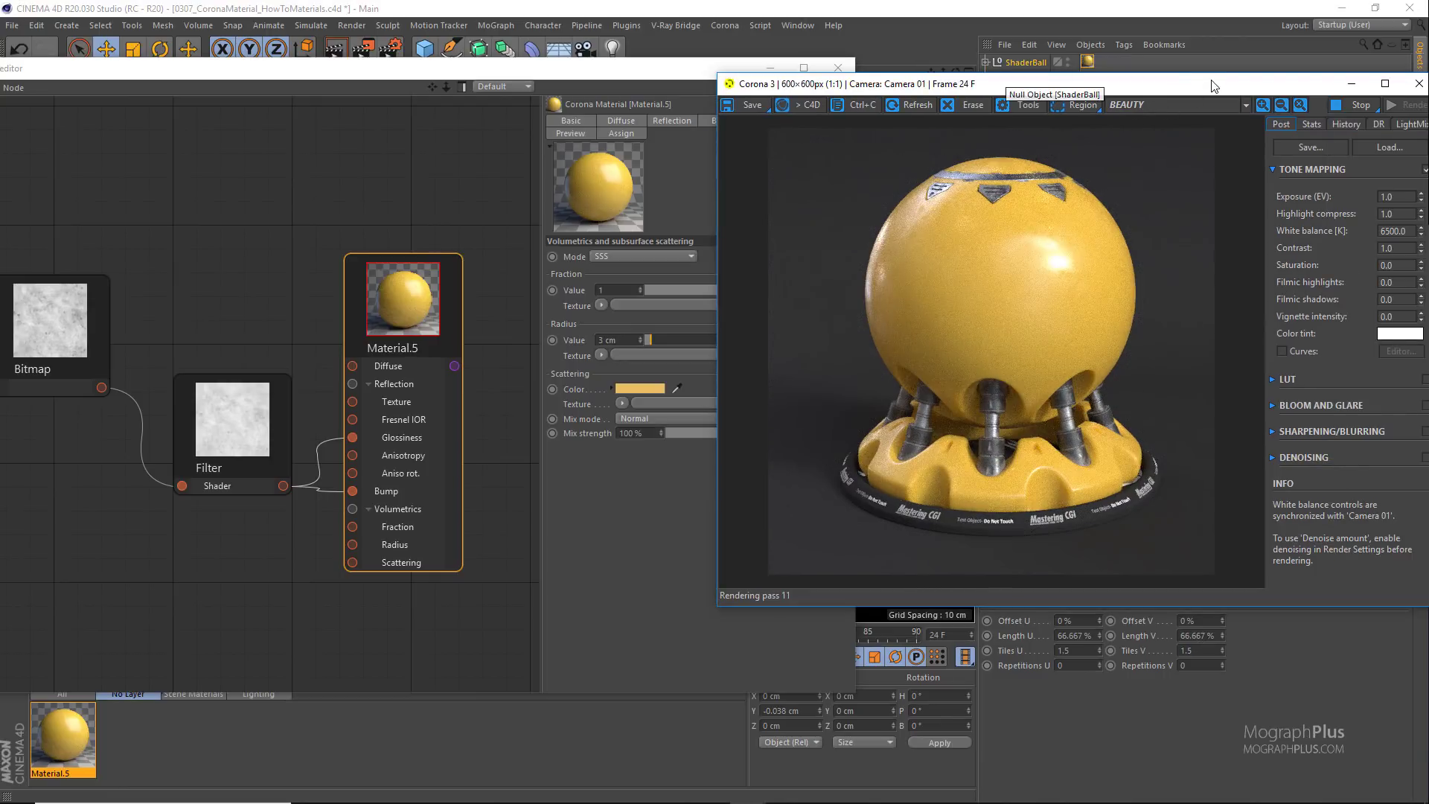
# Step: Set the render's tone mapping contrast to 1.5 and stop the interactive render
pyautogui.moveTo(1213, 86); pyautogui.dragTo(1199, 84)
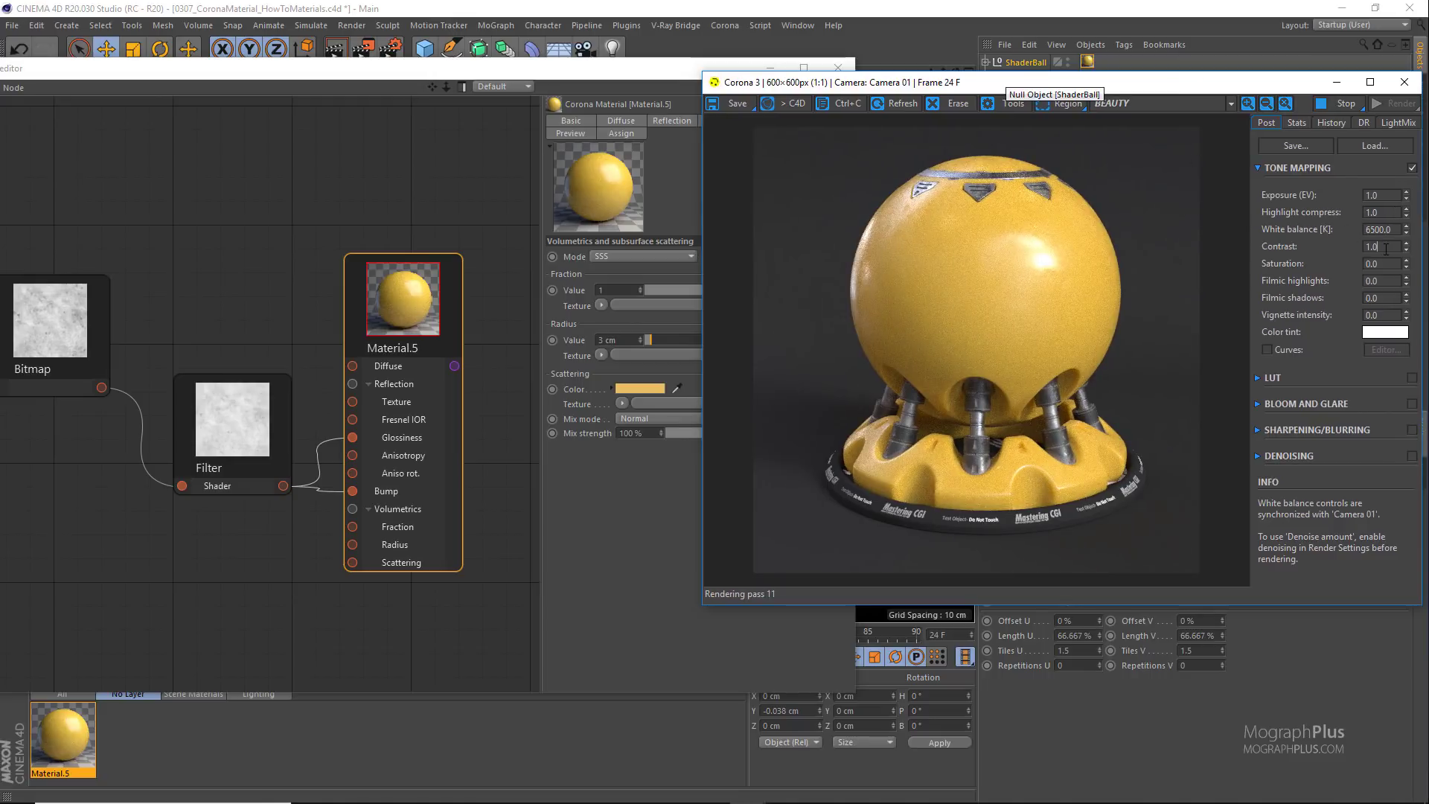
pyautogui.write('5')
pyautogui.press('Return')
pyautogui.click(1323, 102)
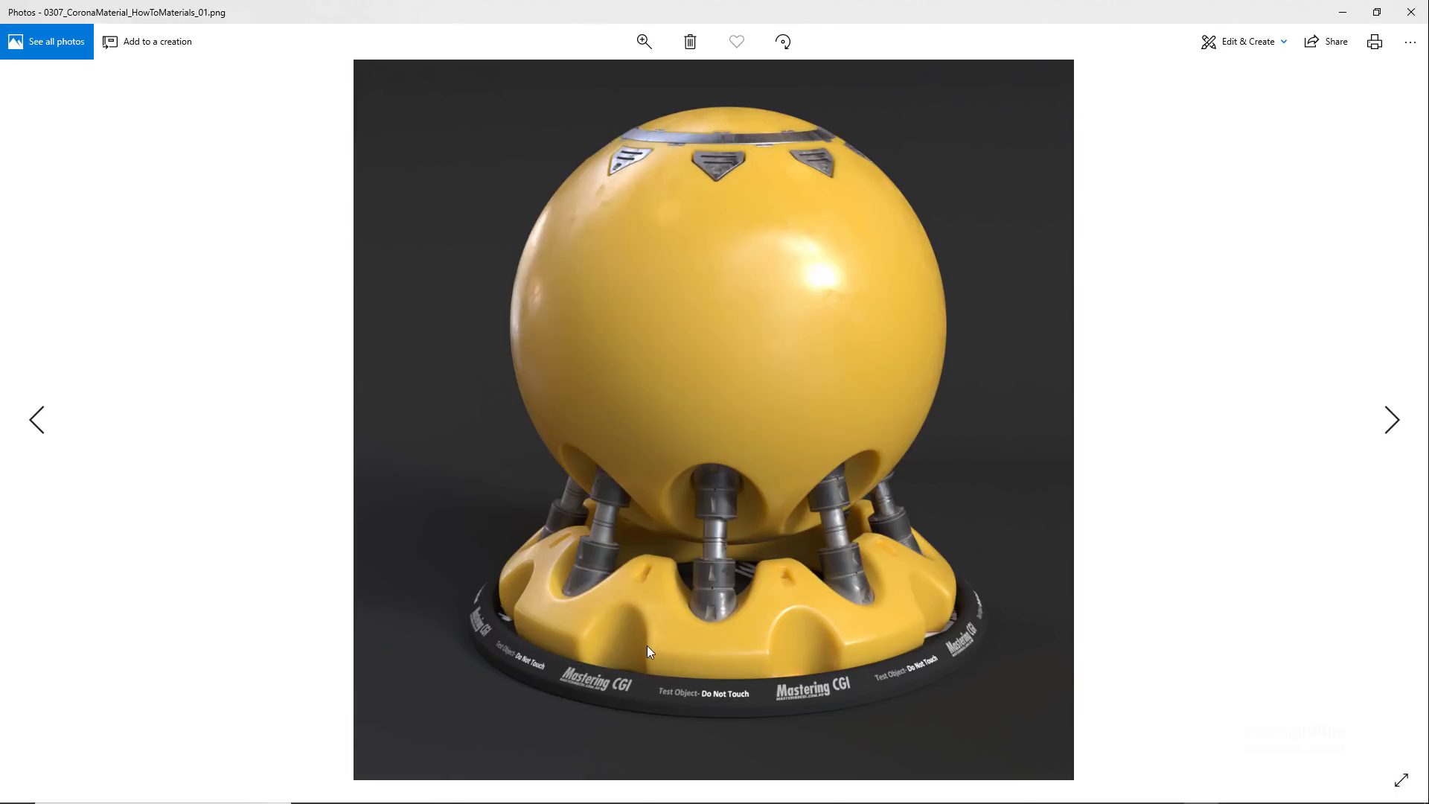
# Step: In Photos, zoom in on the ShaderBall's base in the saved render 0307_CoronaMaterial_HowToMaterials_01.png
pyautogui.keyDown('ctrl'); pyautogui.scroll(3, 648, 647); pyautogui.keyUp('ctrl')
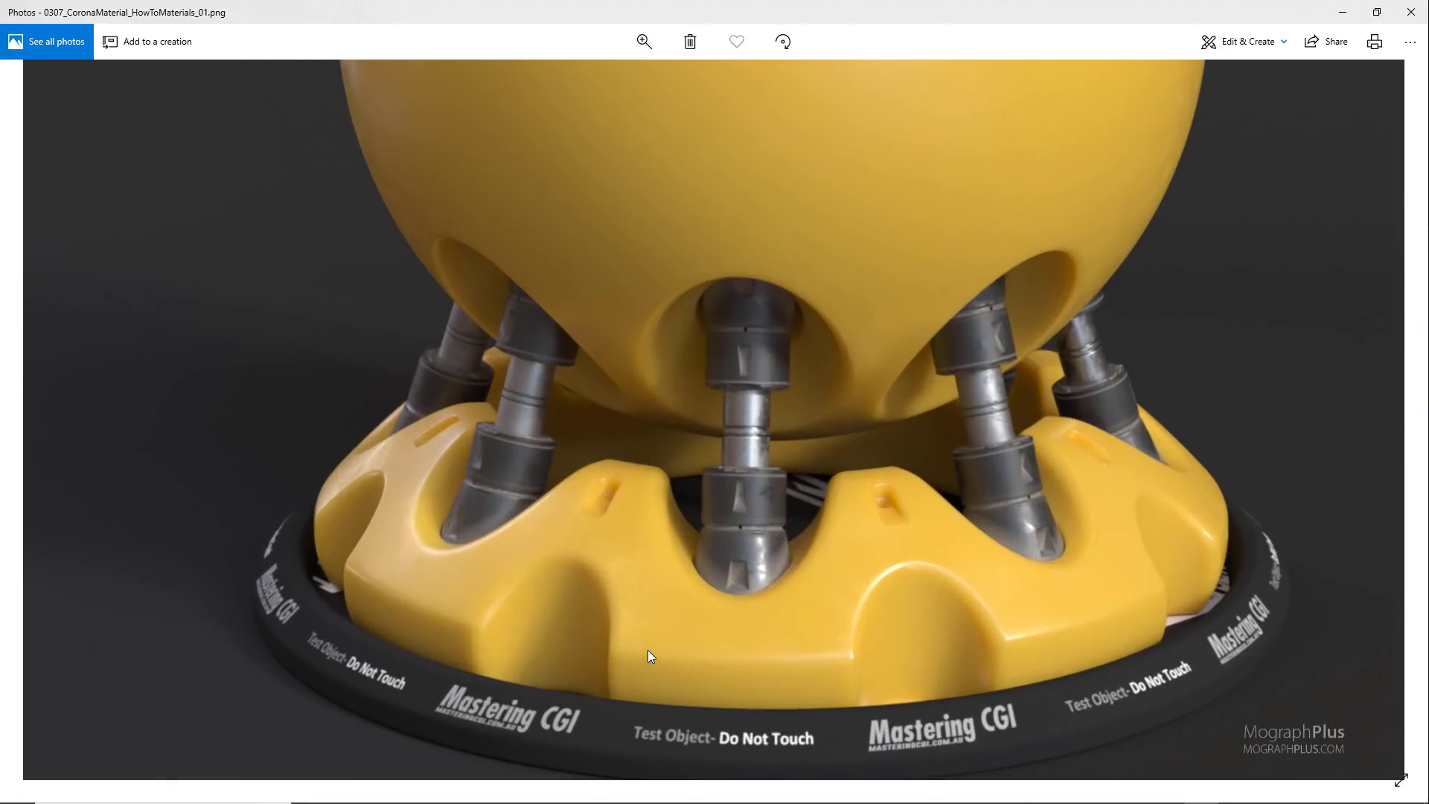
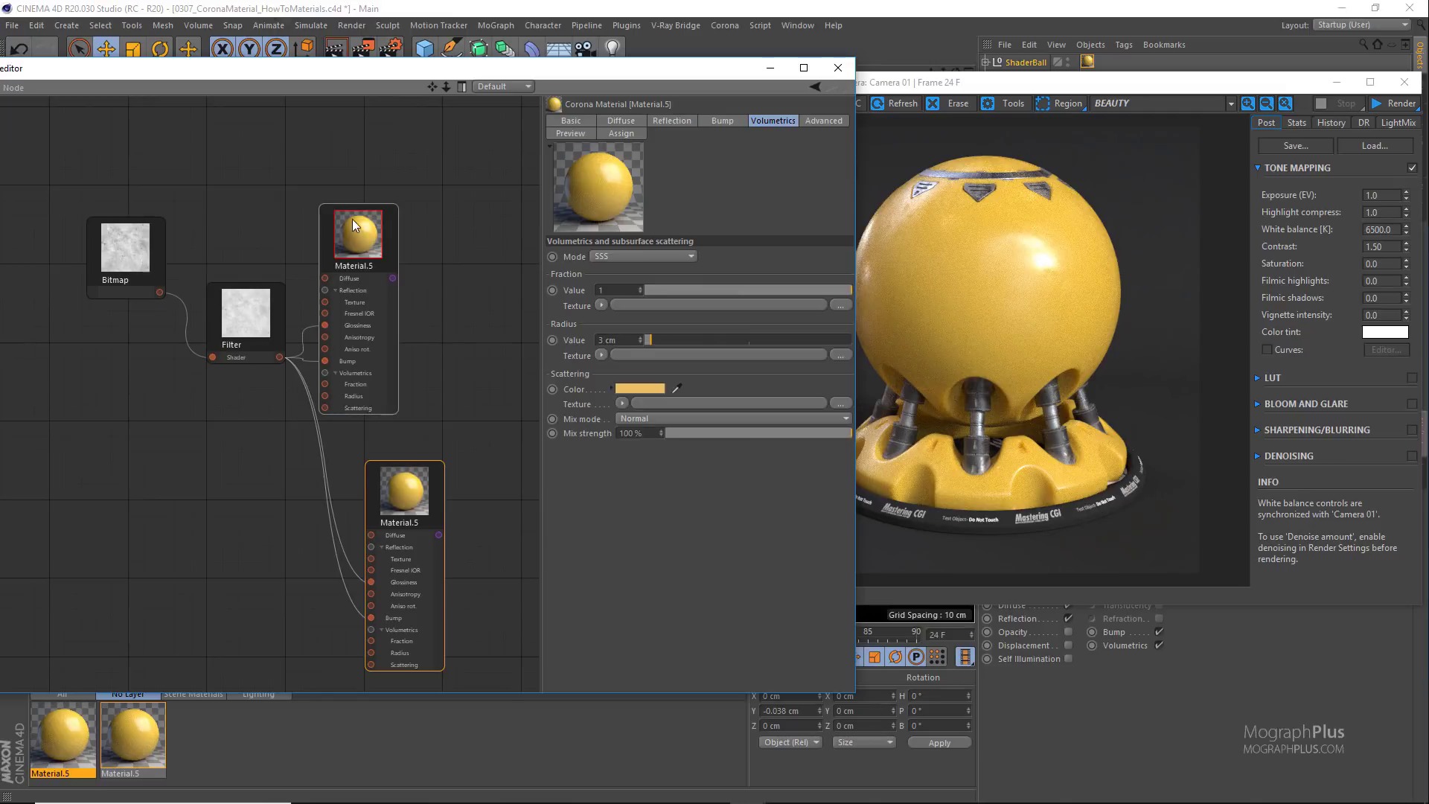
# Step: Space out the two material nodes and assign the duplicate material to the ShaderBall's texture tag
pyautogui.moveTo(352, 219); pyautogui.dragTo(425, 154)
pyautogui.moveTo(436, 473); pyautogui.dragTo(466, 403)
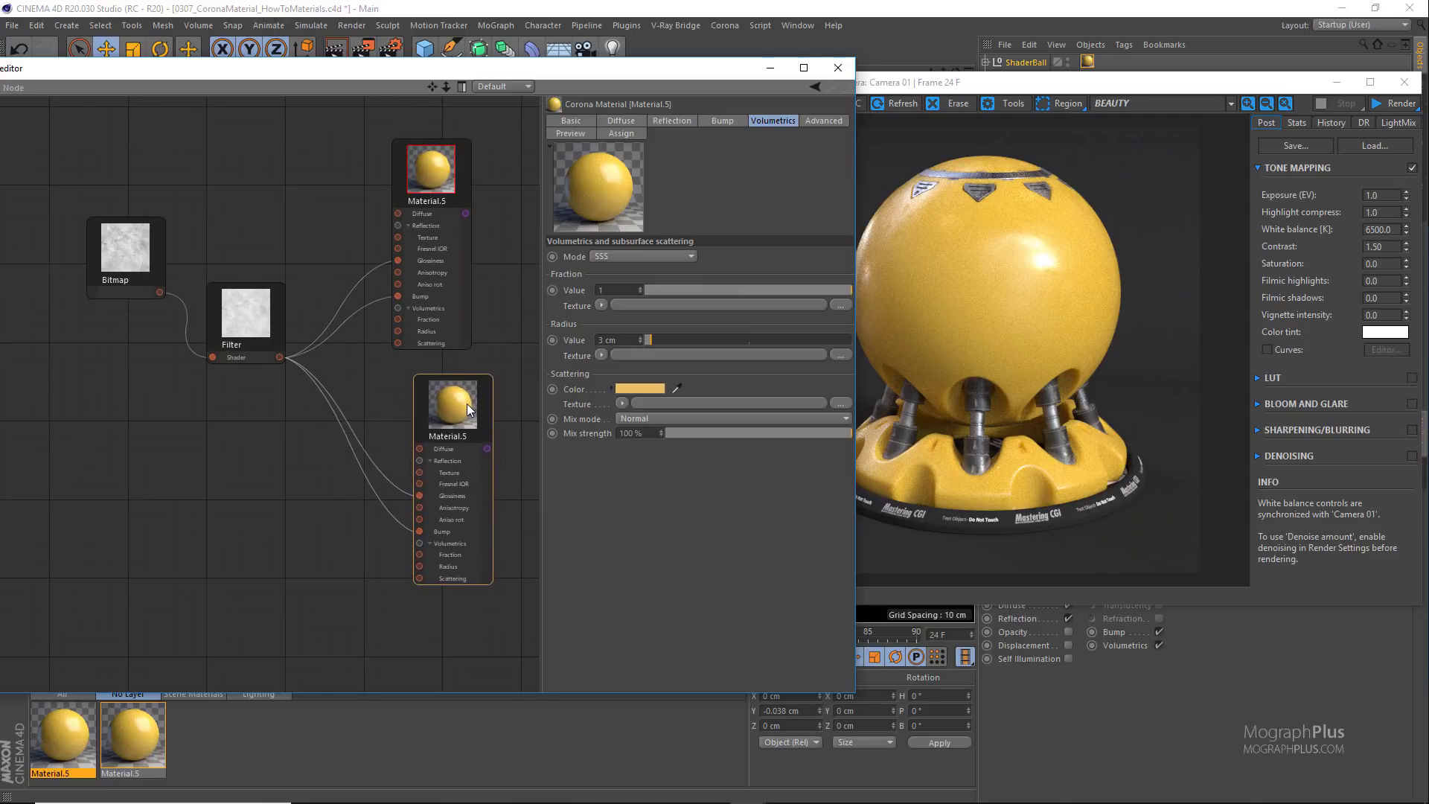
pyautogui.scroll(3, 364, 417)
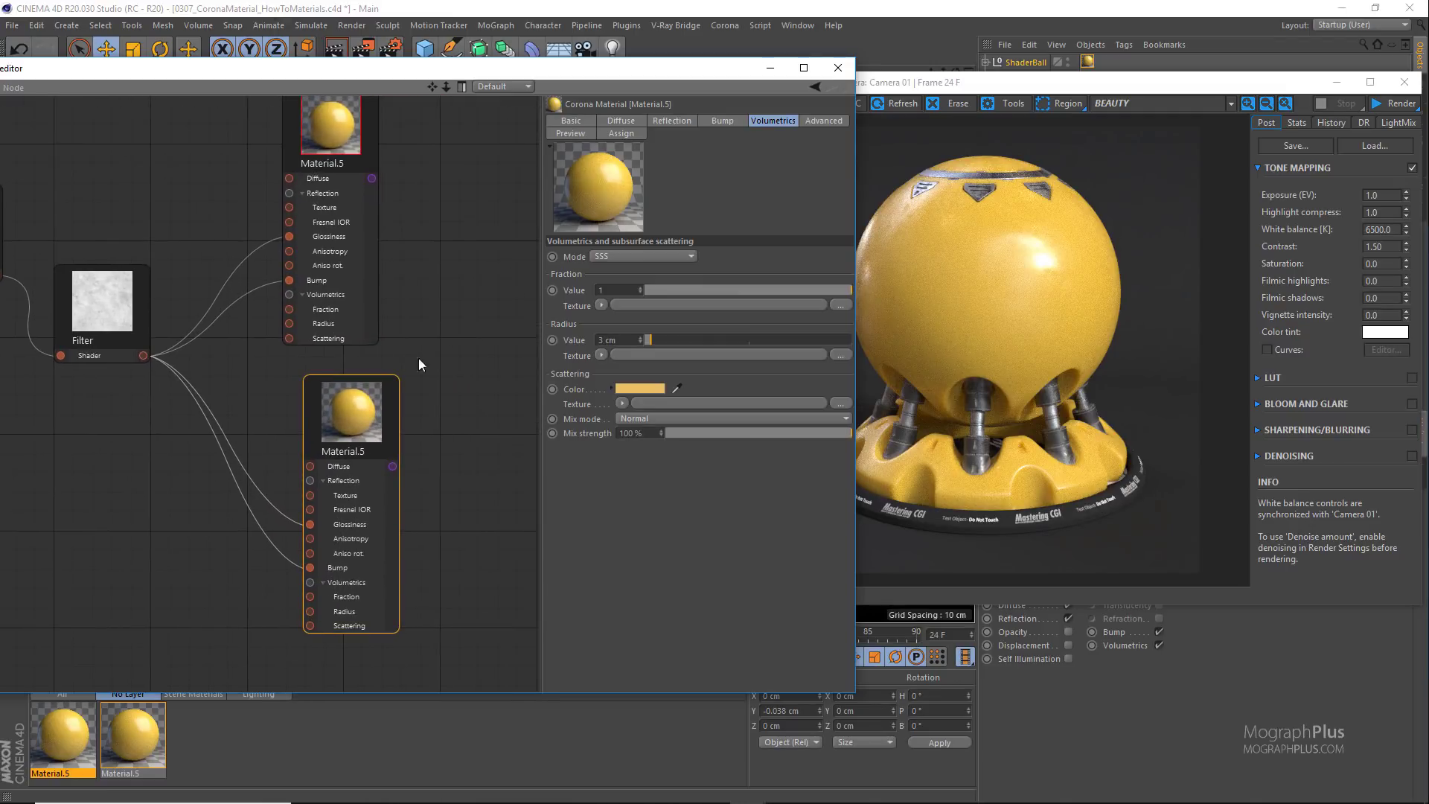
pyautogui.moveTo(433, 362); pyautogui.dragTo(1087, 63)
# Step: Set the duplicate material's diffuse color to RGB 64, 156, 46
pyautogui.click(632, 120)
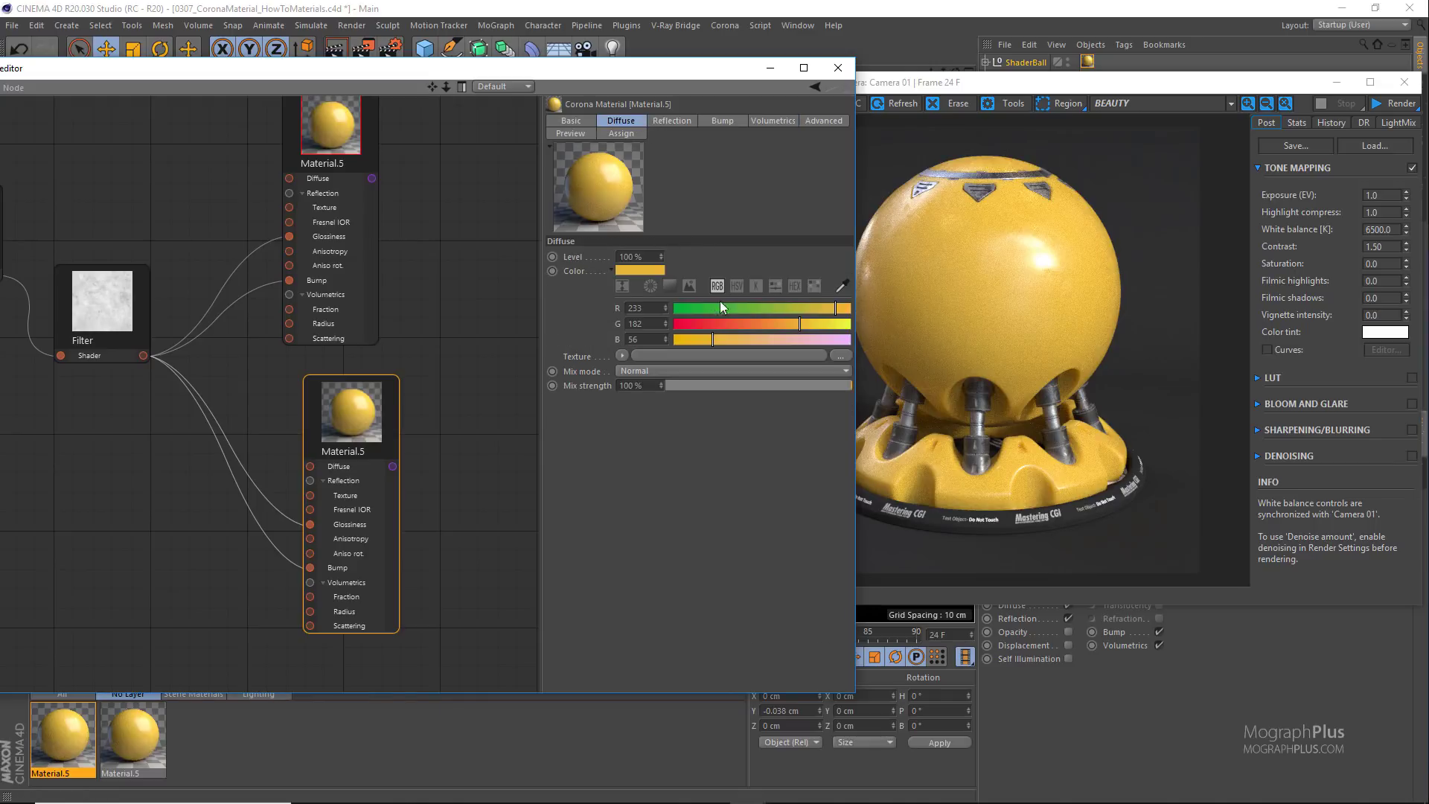
pyautogui.click(757, 308)
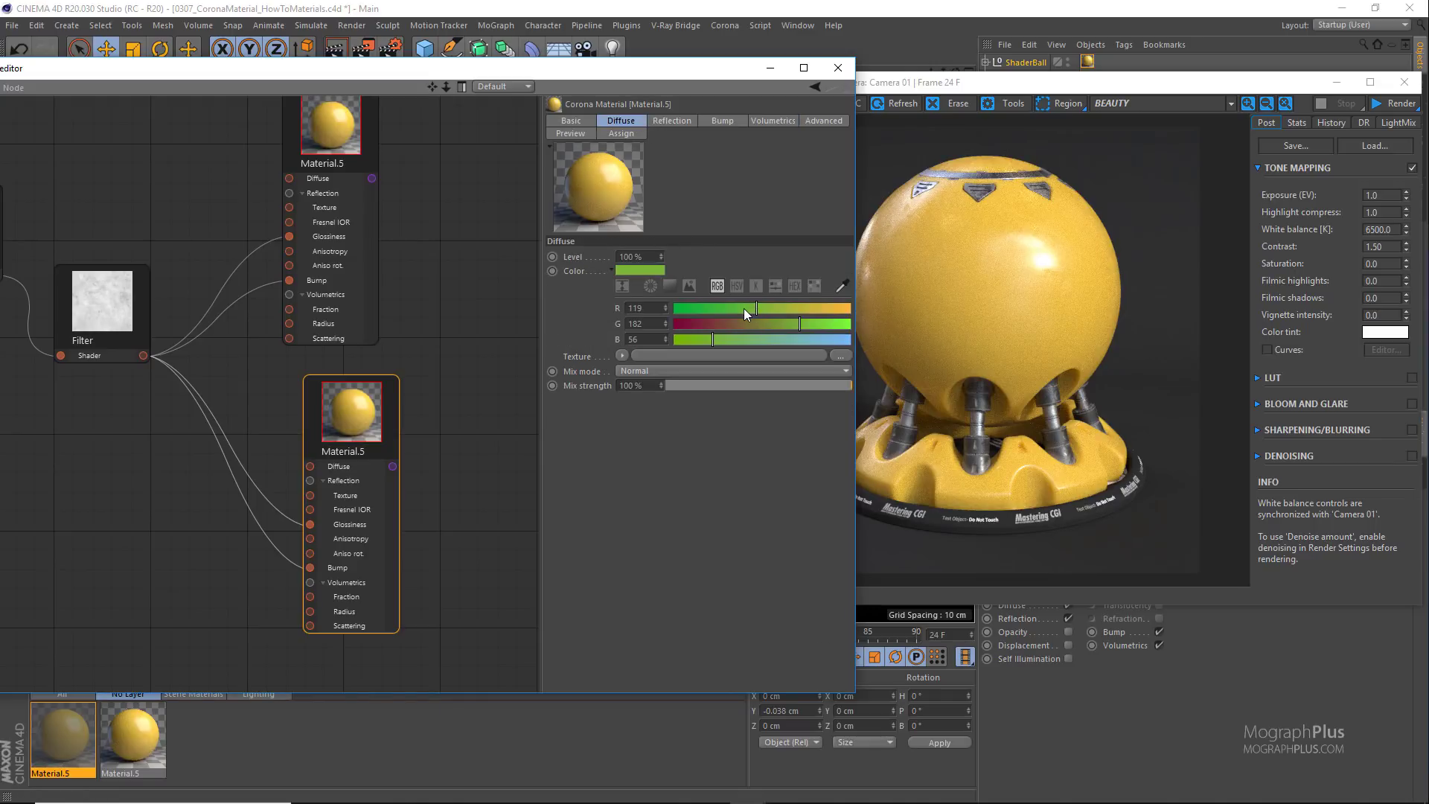
pyautogui.doubleClick(654, 308)
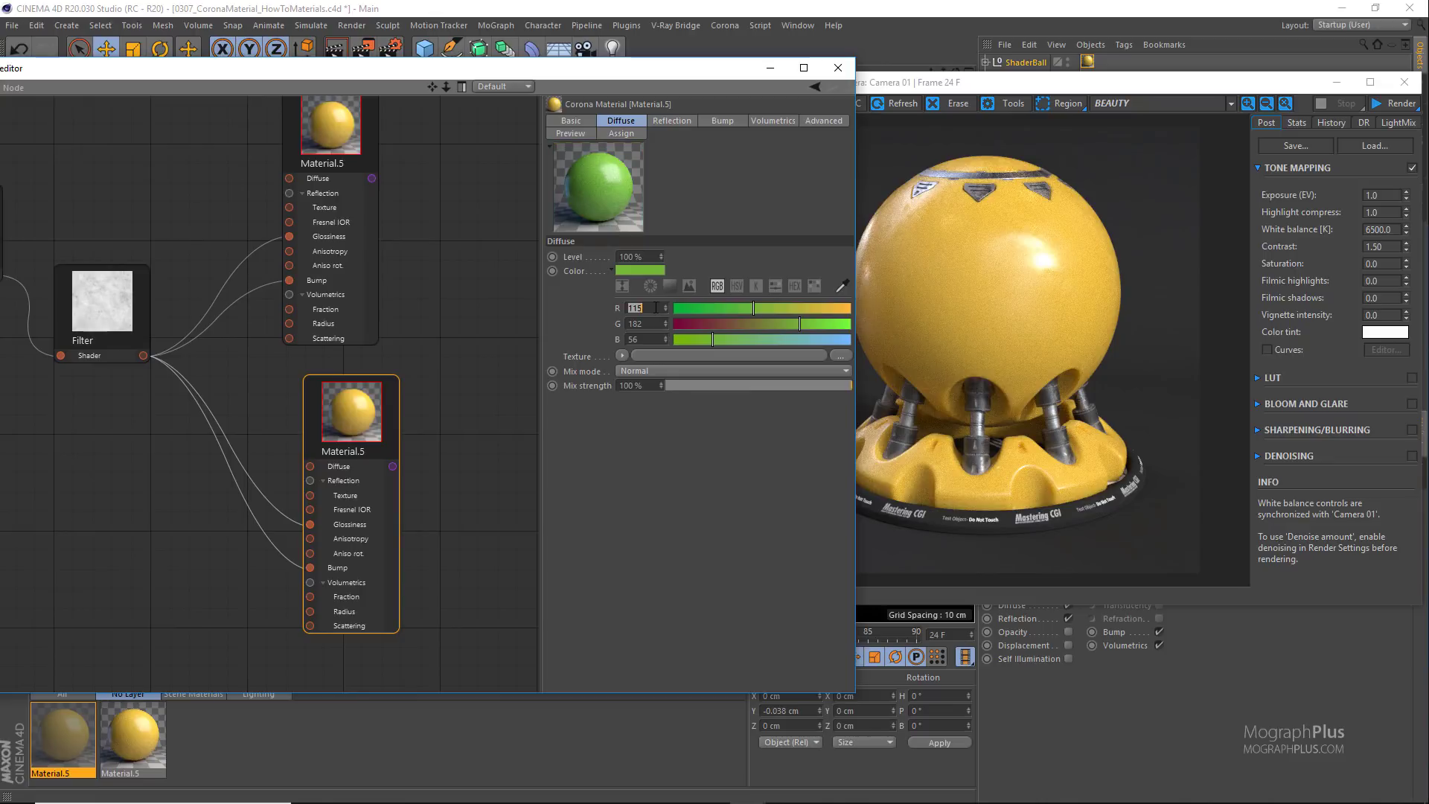
pyautogui.write('64')
pyautogui.click(647, 323)
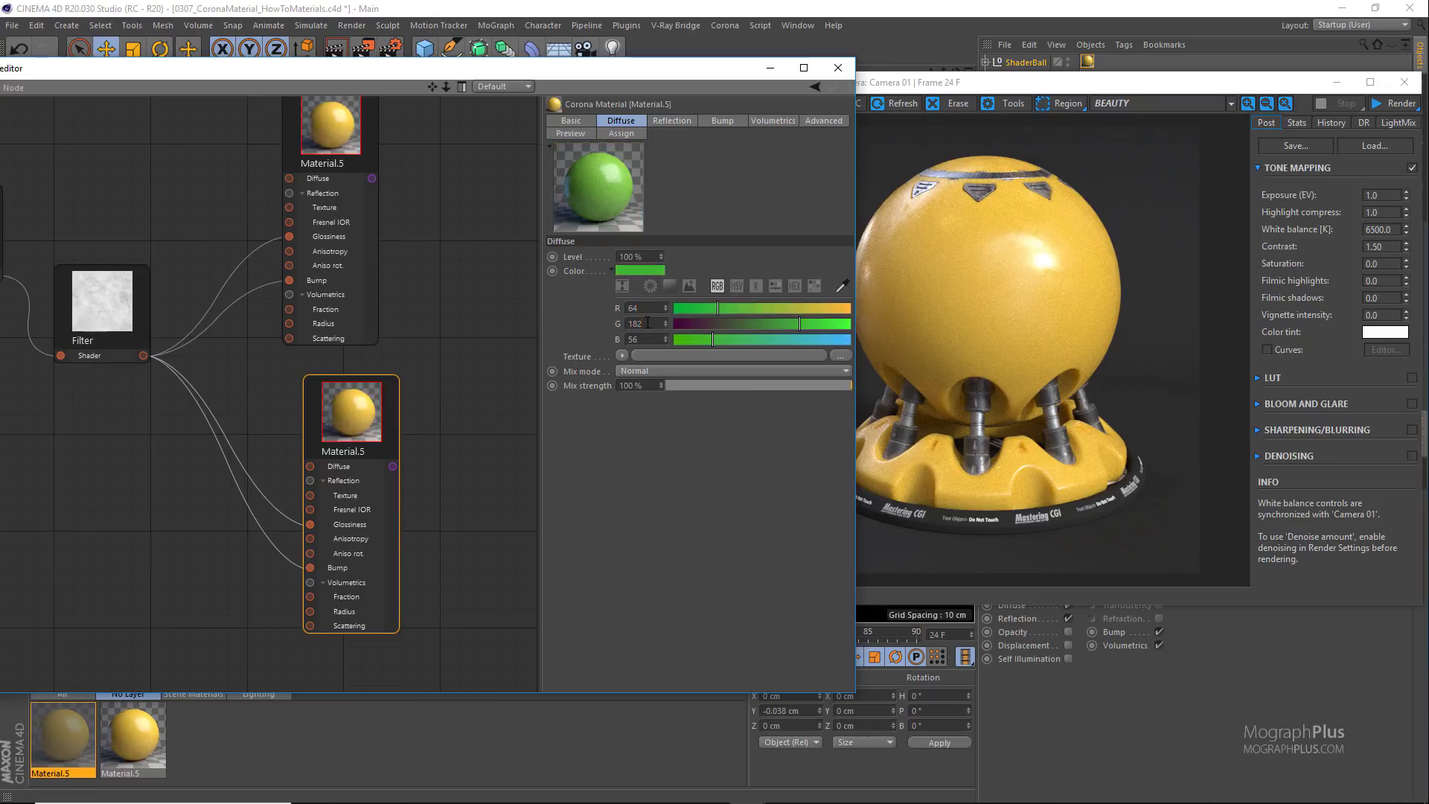
pyautogui.doubleClick(632, 324)
pyautogui.write('156')
pyautogui.doubleClick(654, 338)
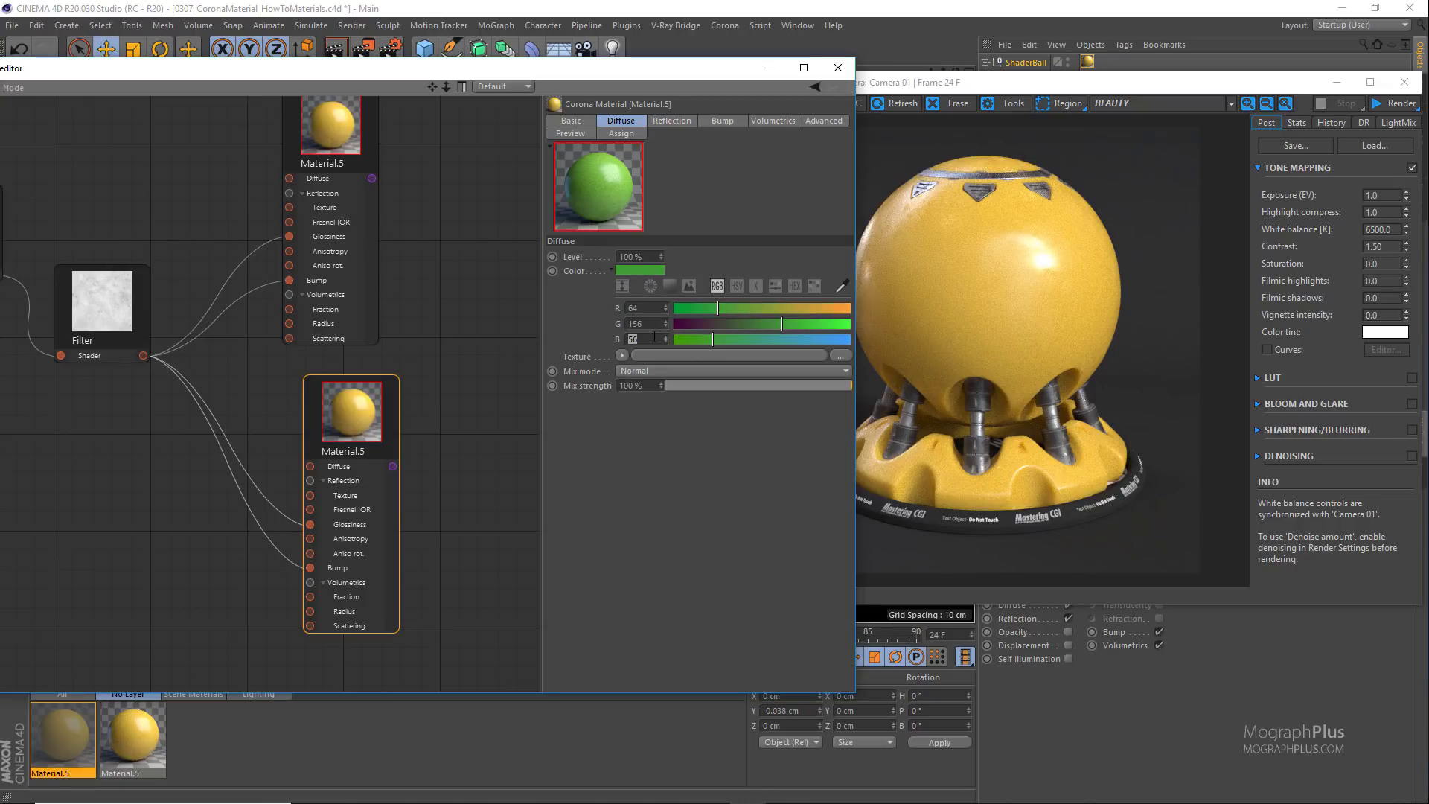
pyautogui.write('4')
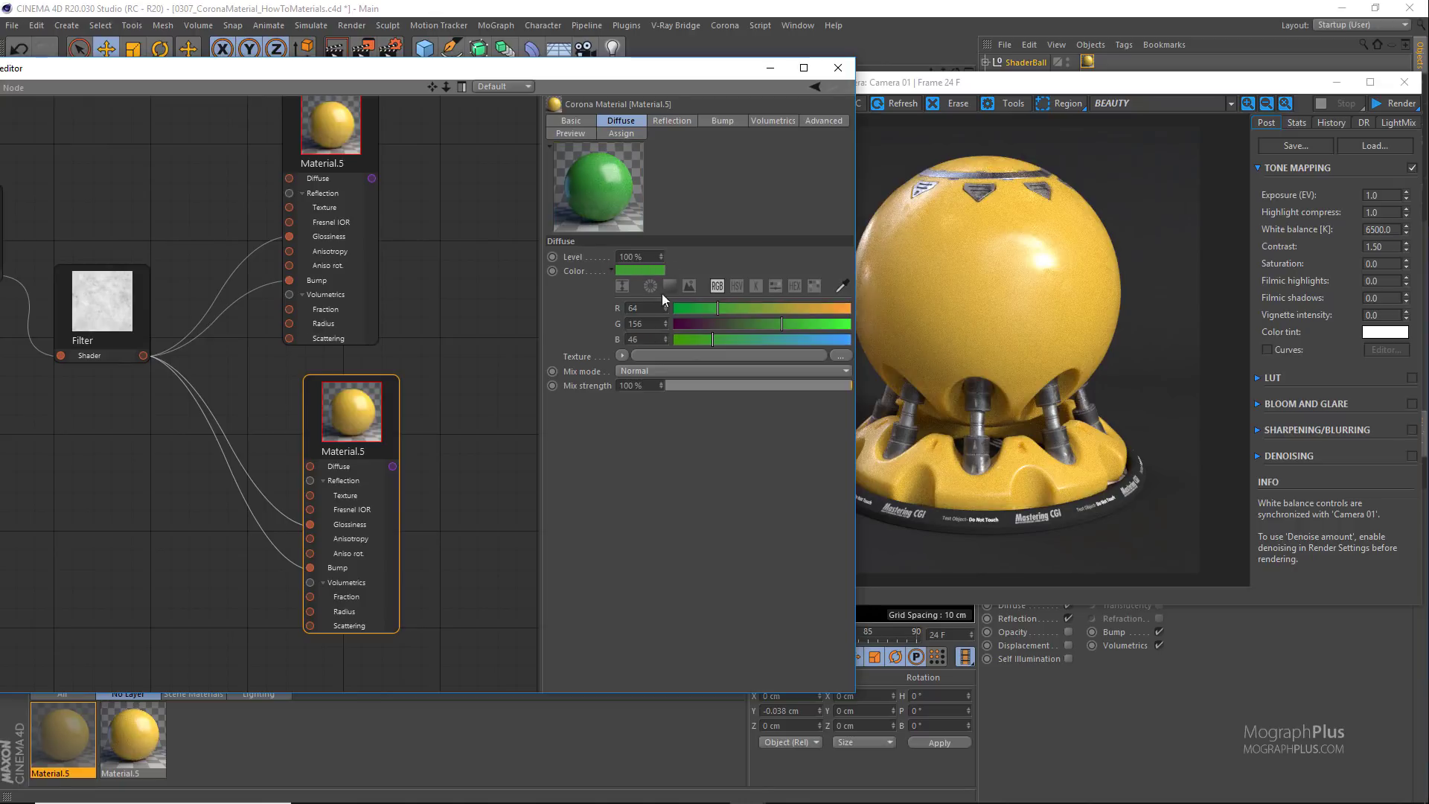
pyautogui.write('6')
pyautogui.press('Return')
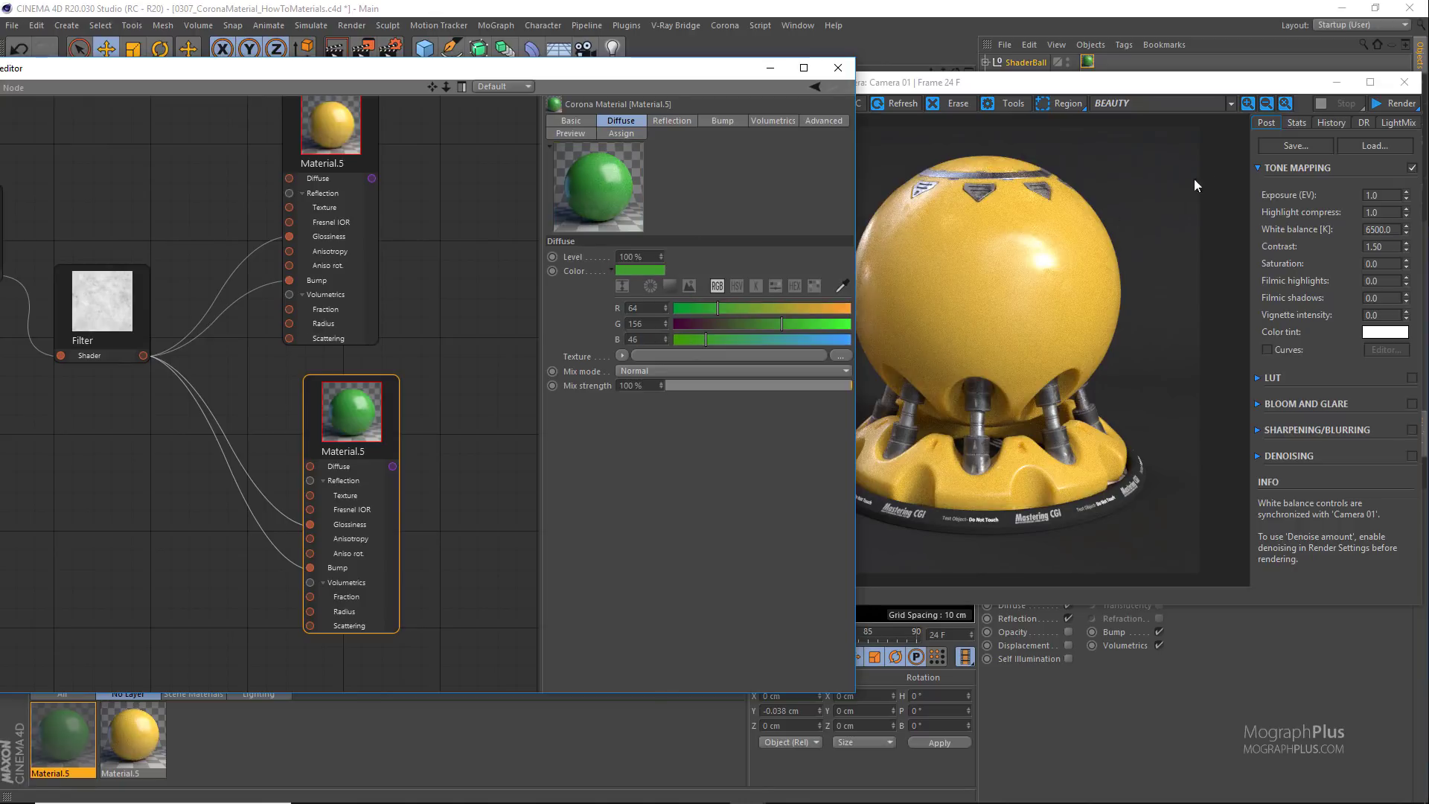
# Step: Start the interactive render and change the duplicate material's SSS scattering color to a lighter green with a red value of 106
pyautogui.click(1391, 103)
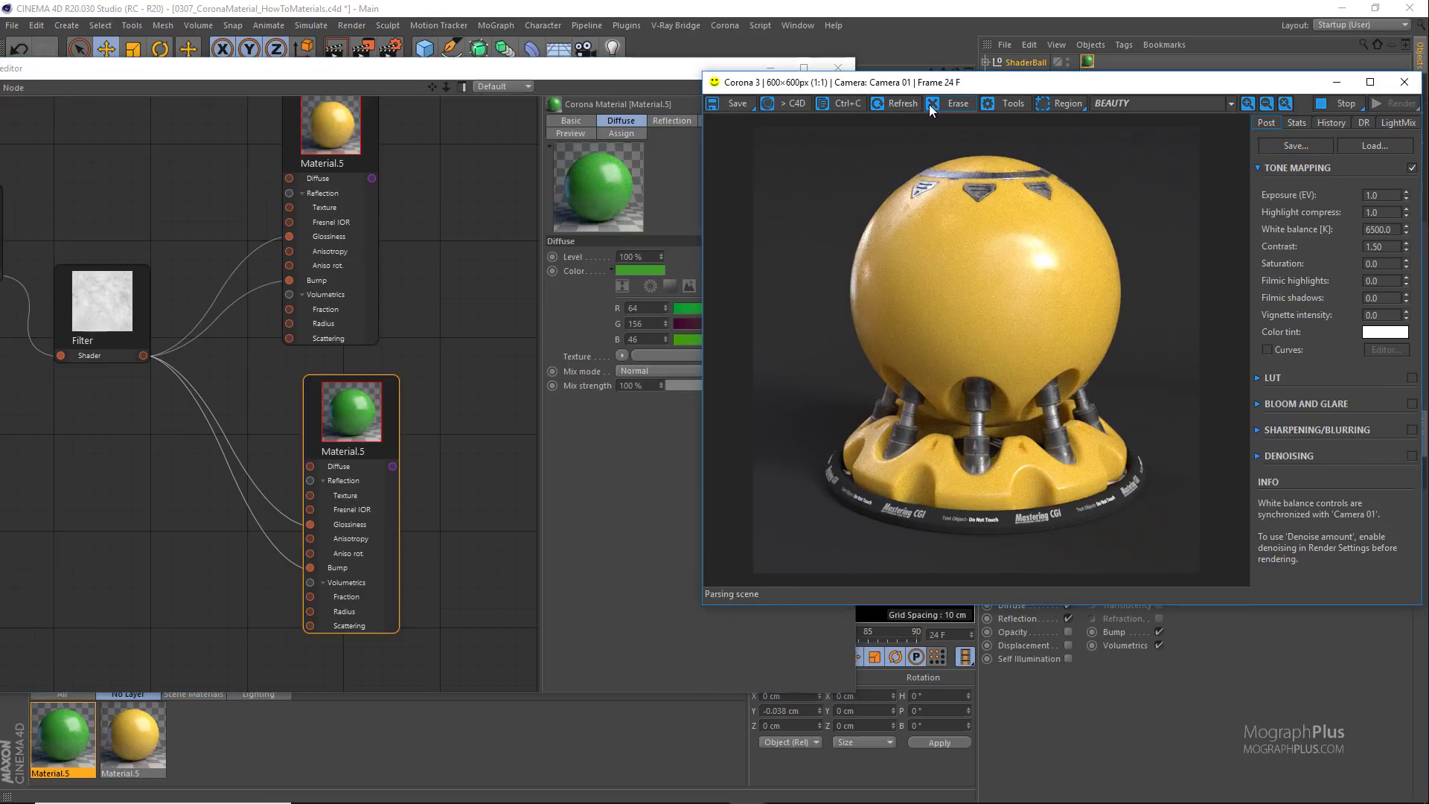
pyautogui.moveTo(696, 68); pyautogui.dragTo(619, 69)
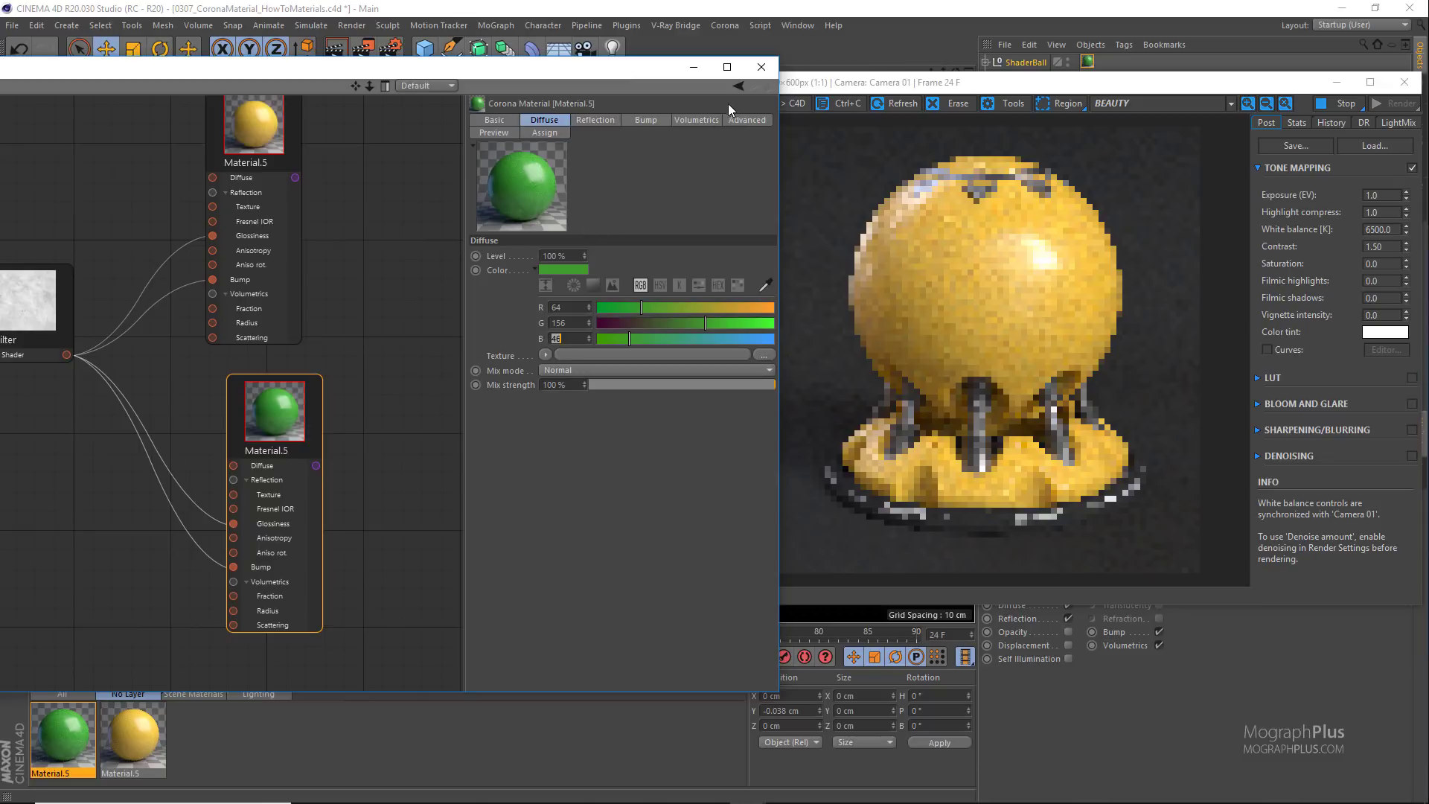
pyautogui.click(696, 120)
pyautogui.click(560, 388)
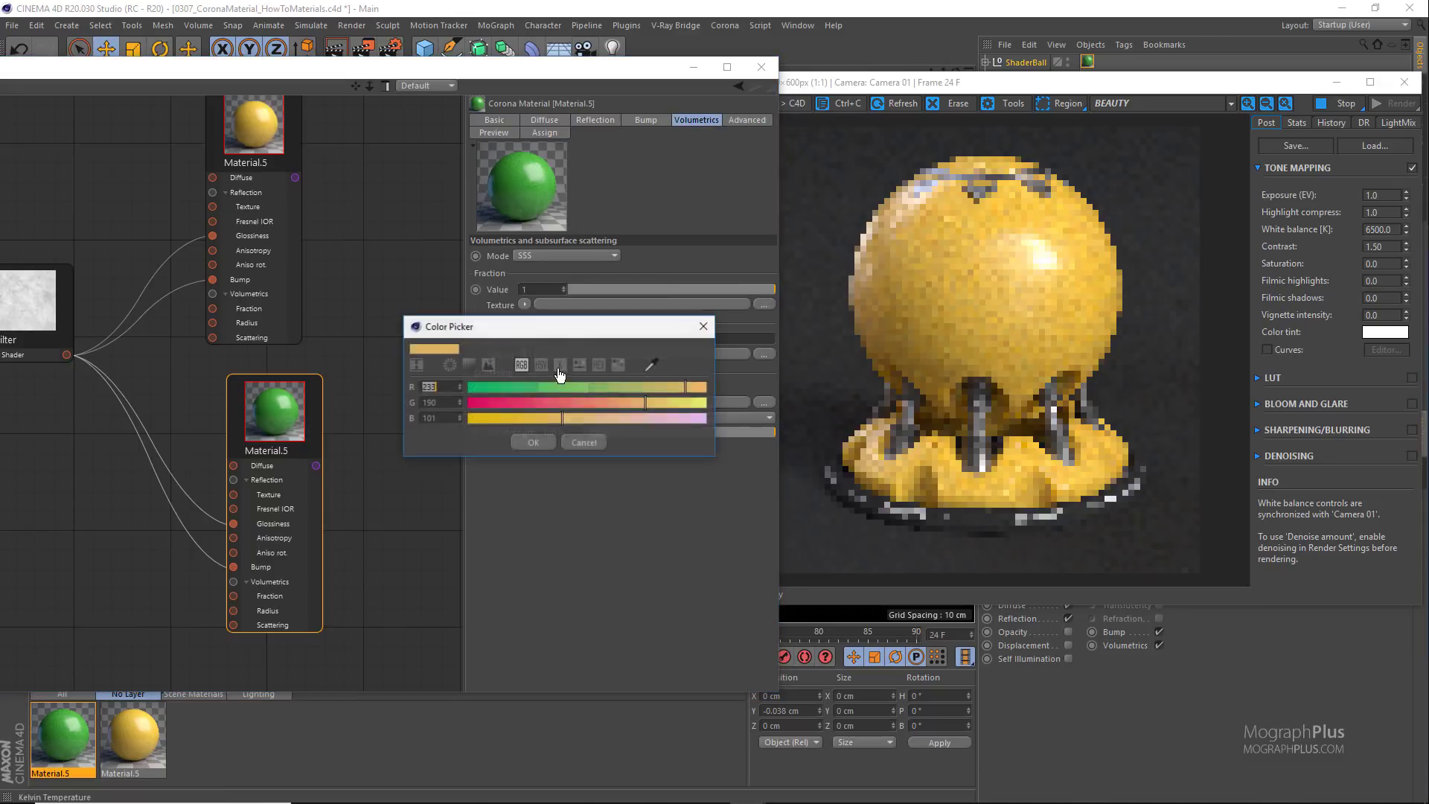
pyautogui.write('106')
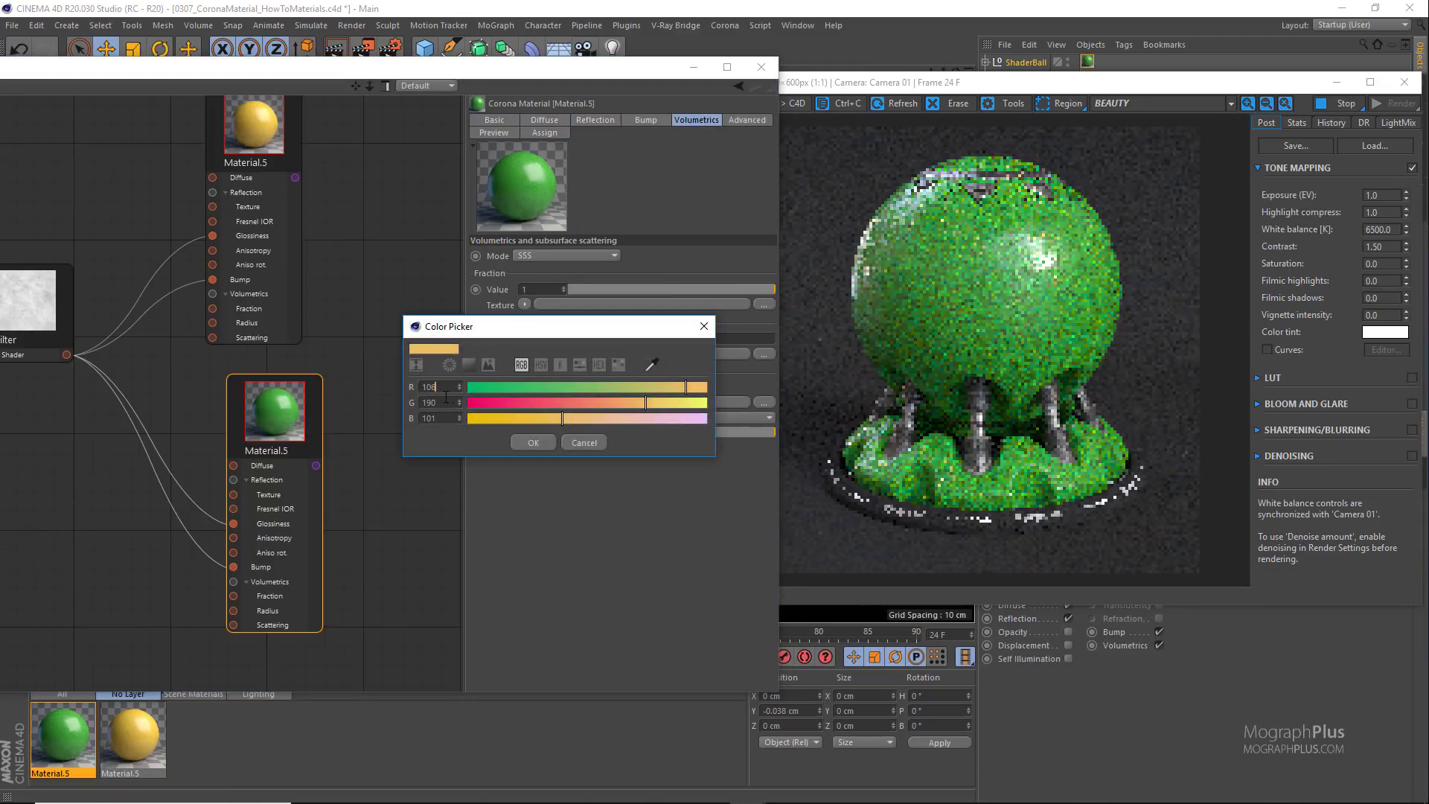
pyautogui.press('Tab')
pyautogui.write('20')
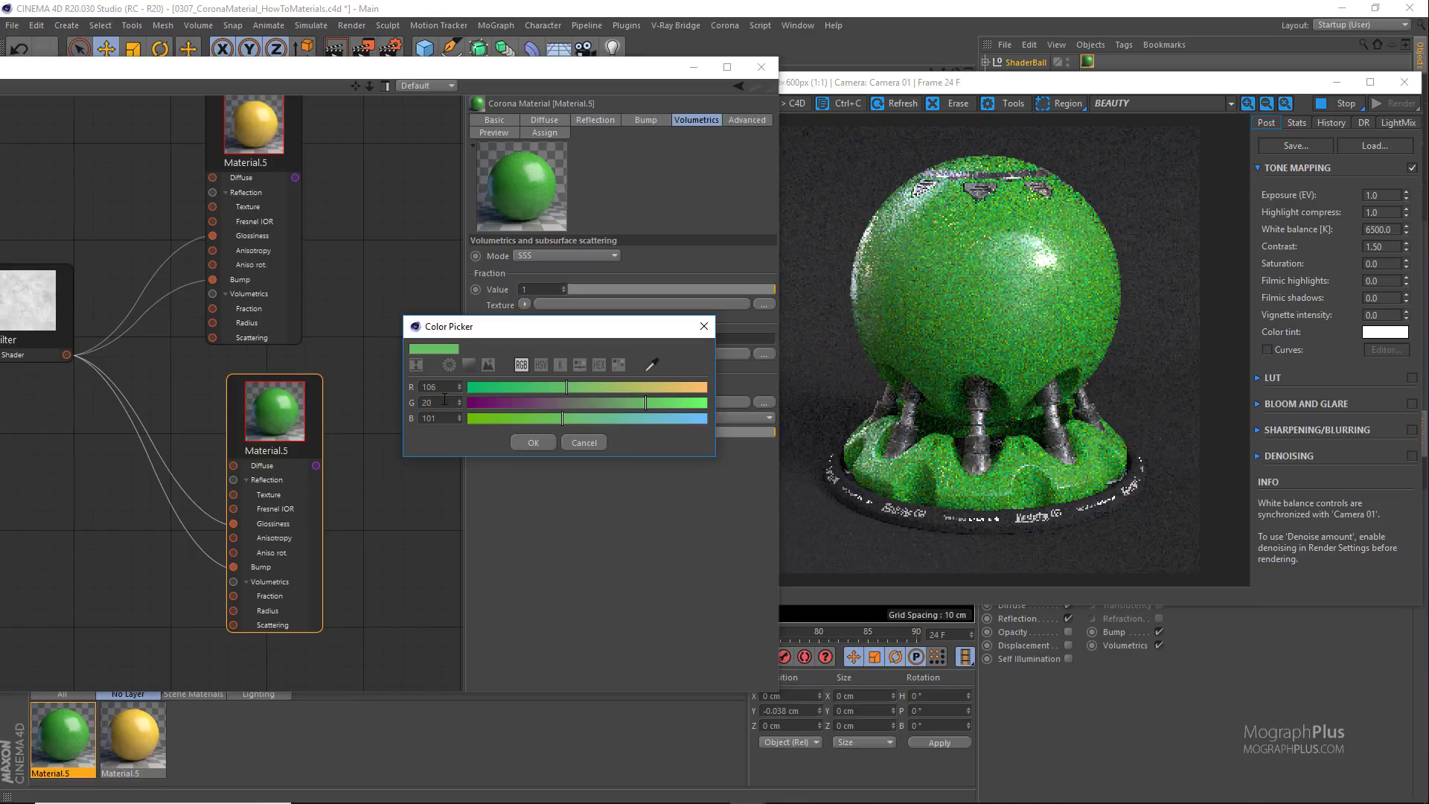
pyautogui.write('13')
pyautogui.press('Tab')
pyautogui.write('9')
pyautogui.click(531, 443)
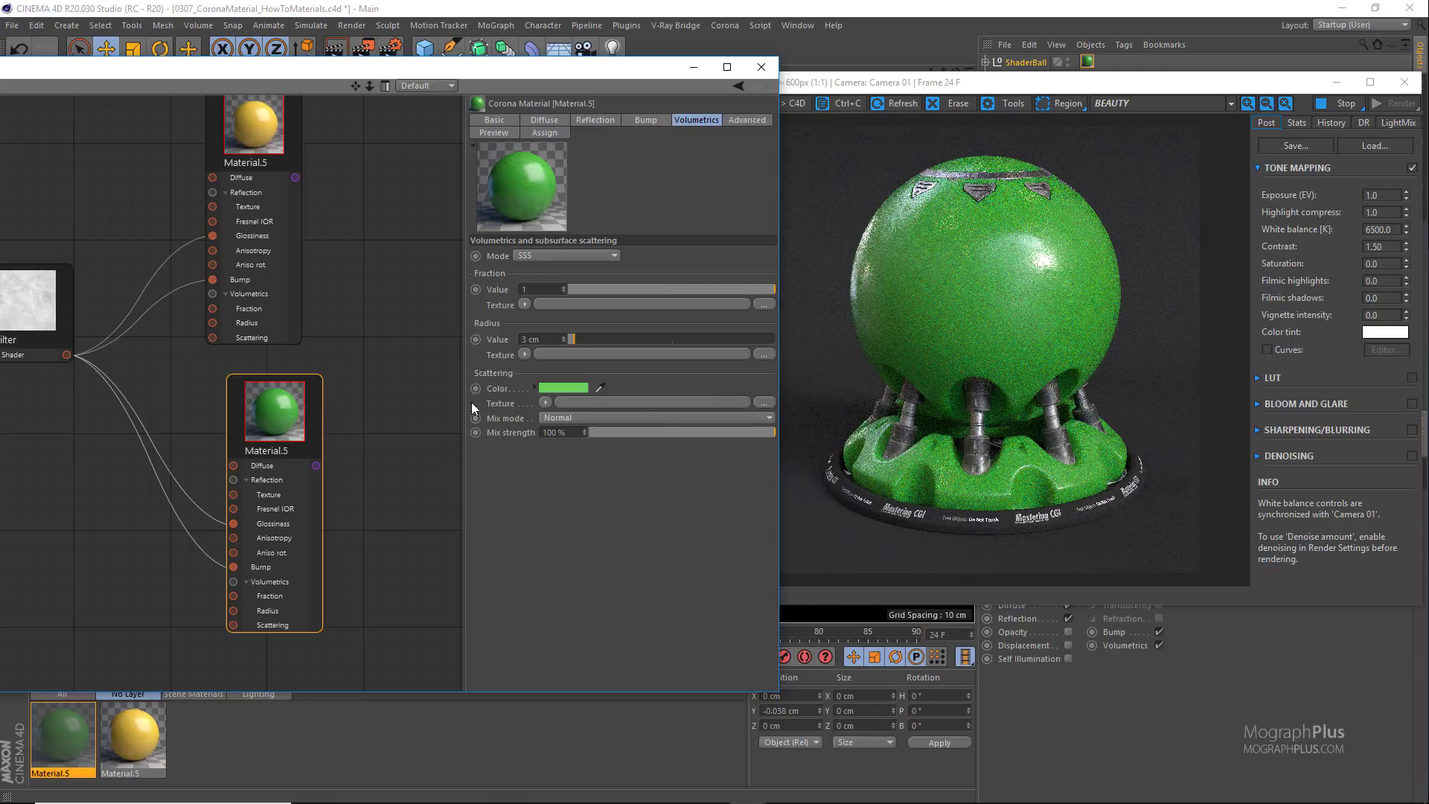
# Step: Set the green material's SSS radius to 5 cm
pyautogui.doubleClick(547, 341)
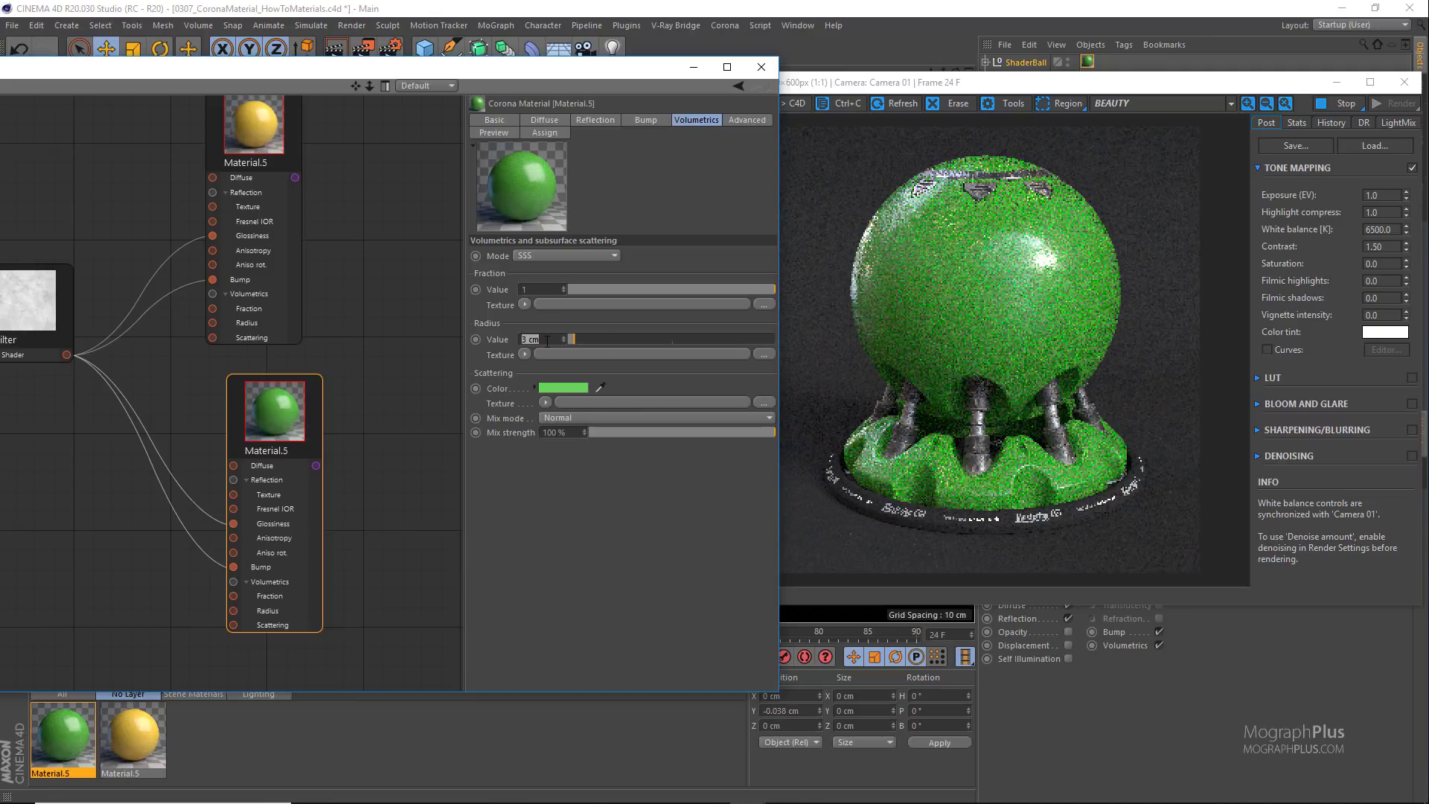
pyautogui.write('5')
pyautogui.press('Return')
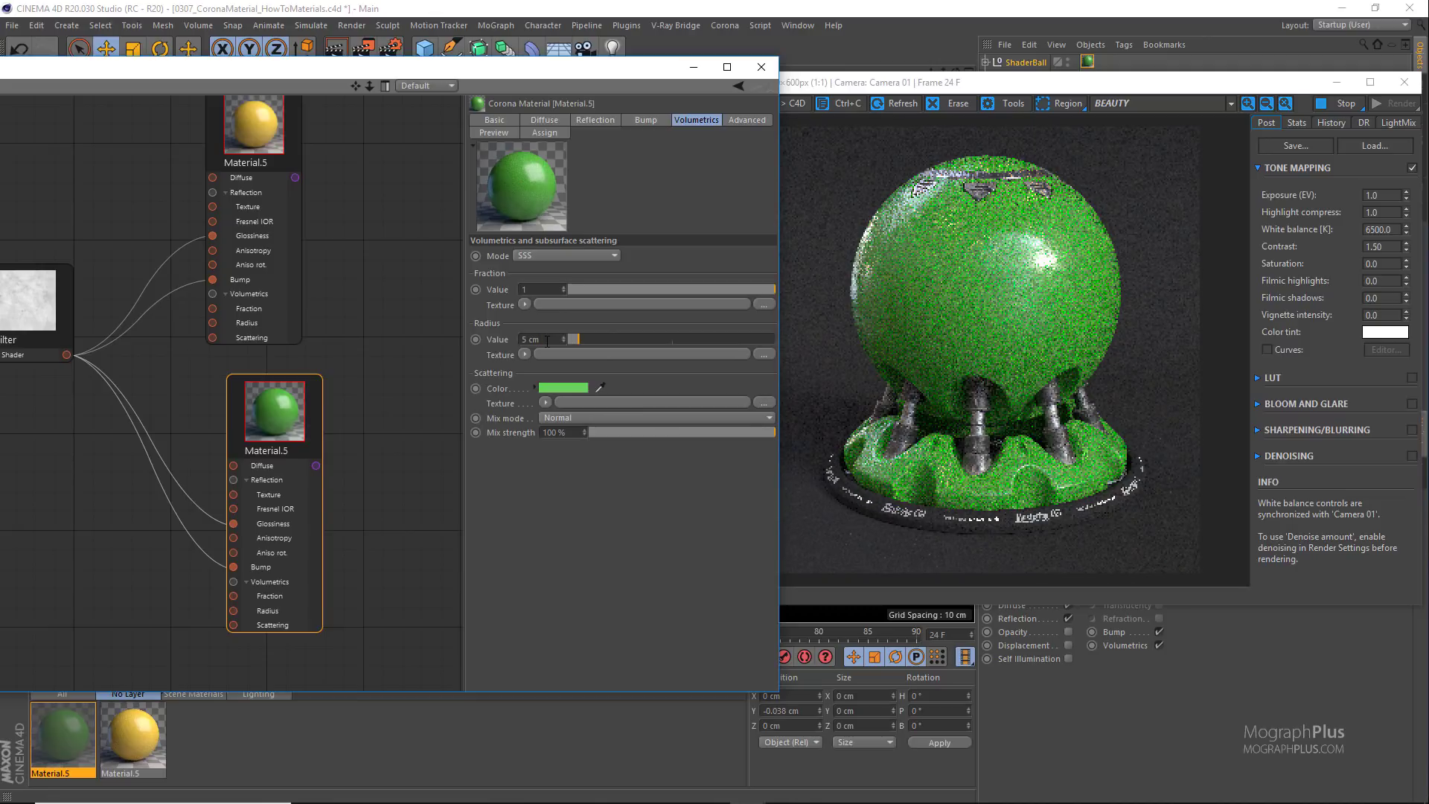
# Step: Set the render's tone mapping contrast to 1.0
pyautogui.scroll(-2, 290, 357)
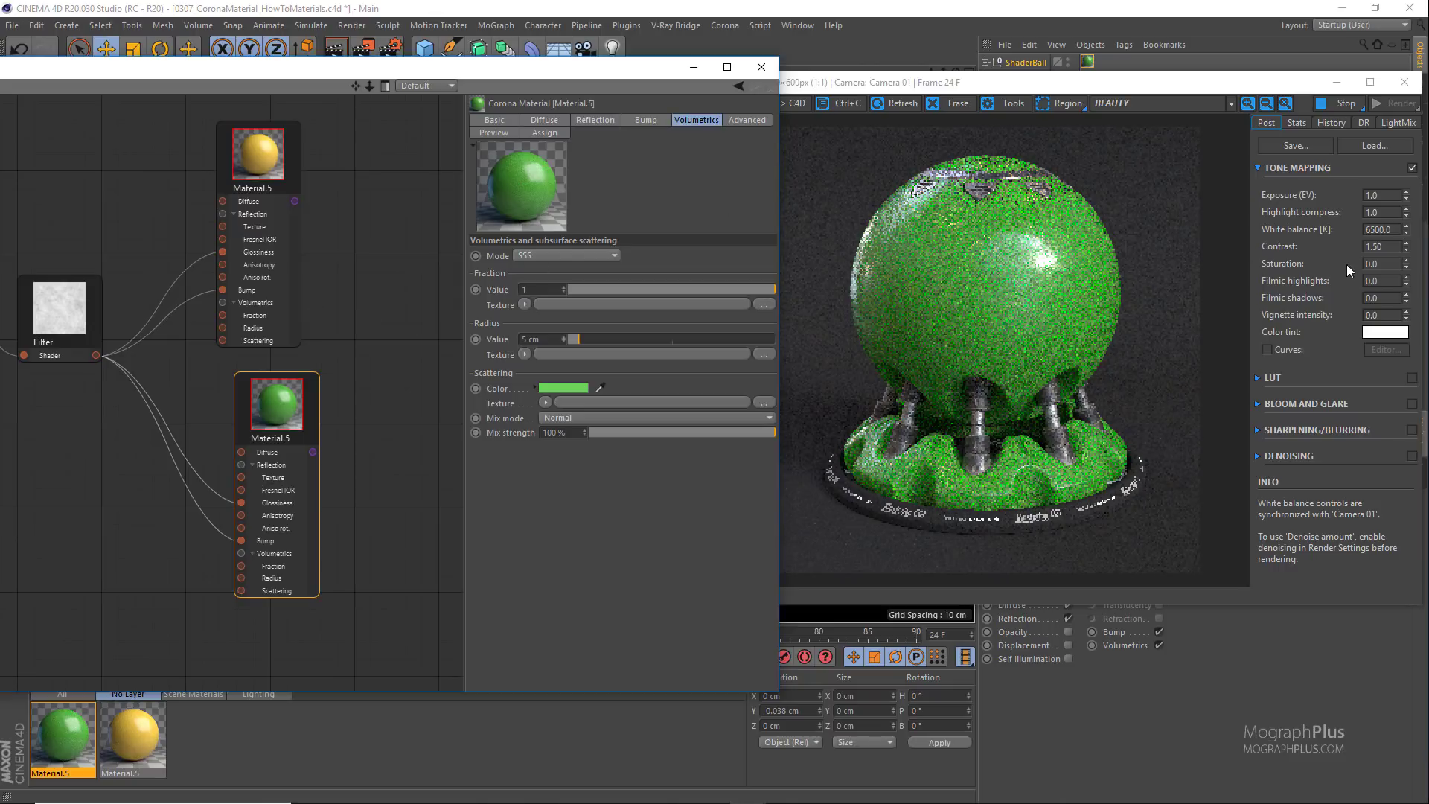
pyautogui.doubleClick(1379, 249)
pyautogui.write('1')
pyautogui.press('Return')
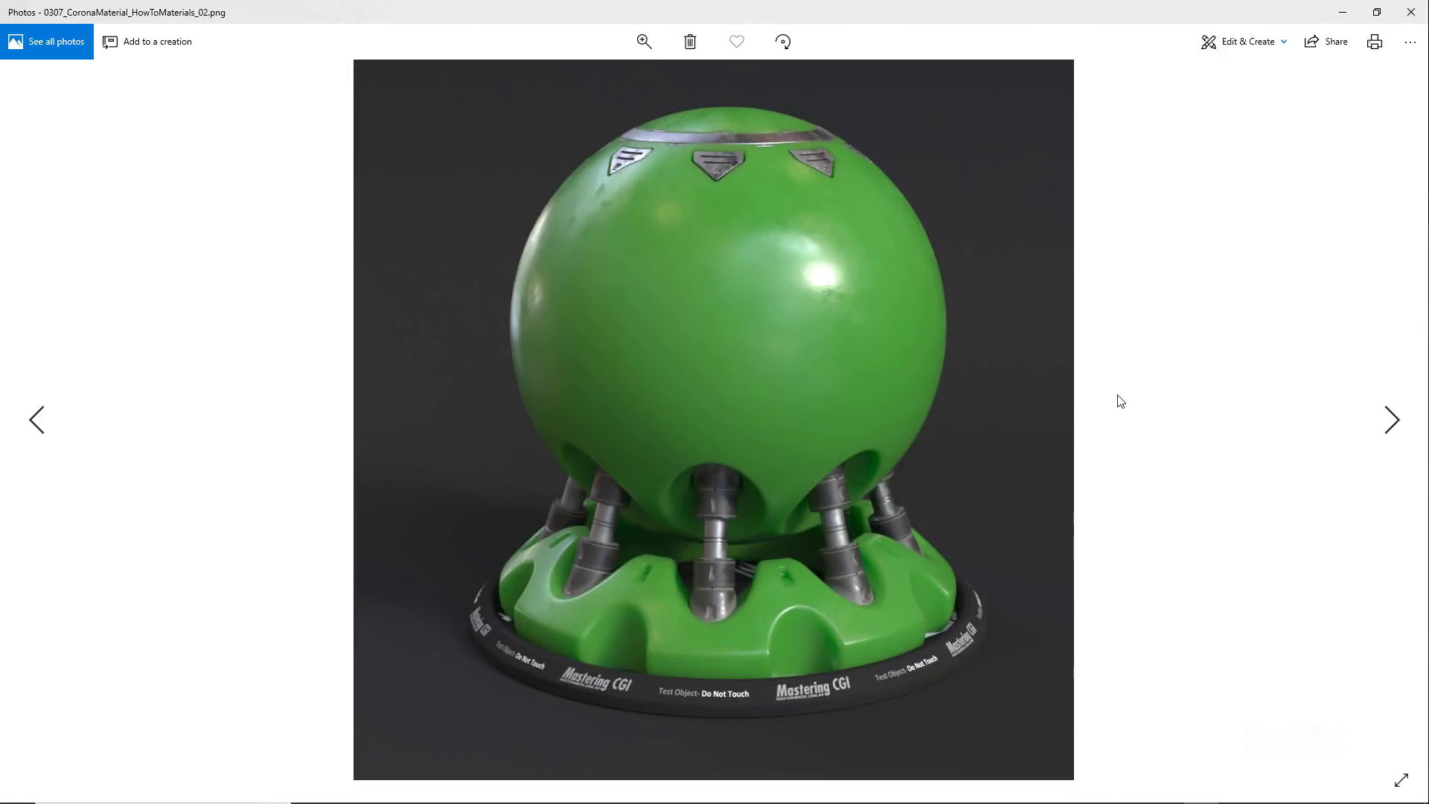
# Step: In Photos, examine the base and sphere of the saved render 0307_CoronaMaterial_HowToMaterials_02.png up close, then close it
pyautogui.scroll(3, 554, 632)
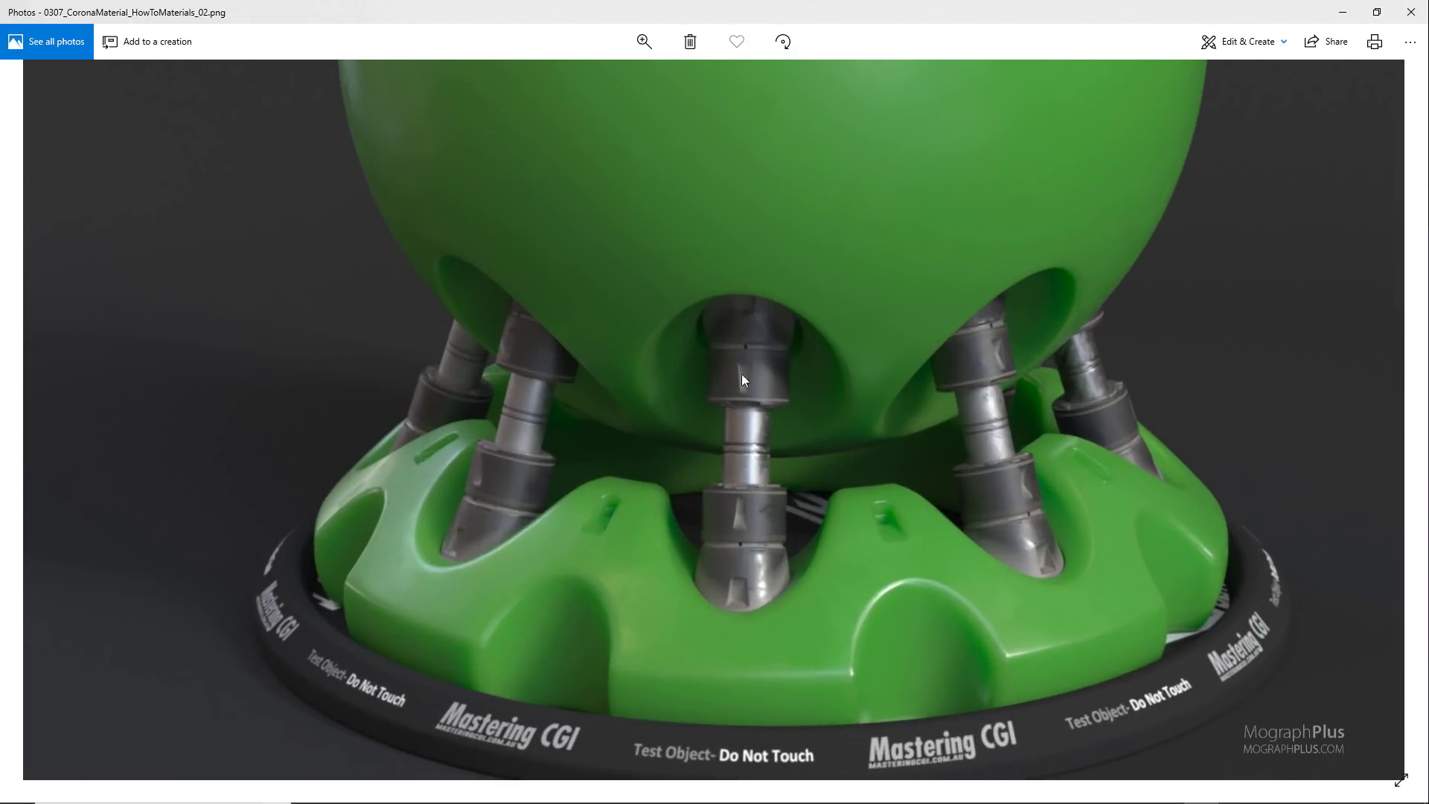
pyautogui.moveTo(741, 374); pyautogui.dragTo(649, 645)
pyautogui.scroll(-1, 650, 644)
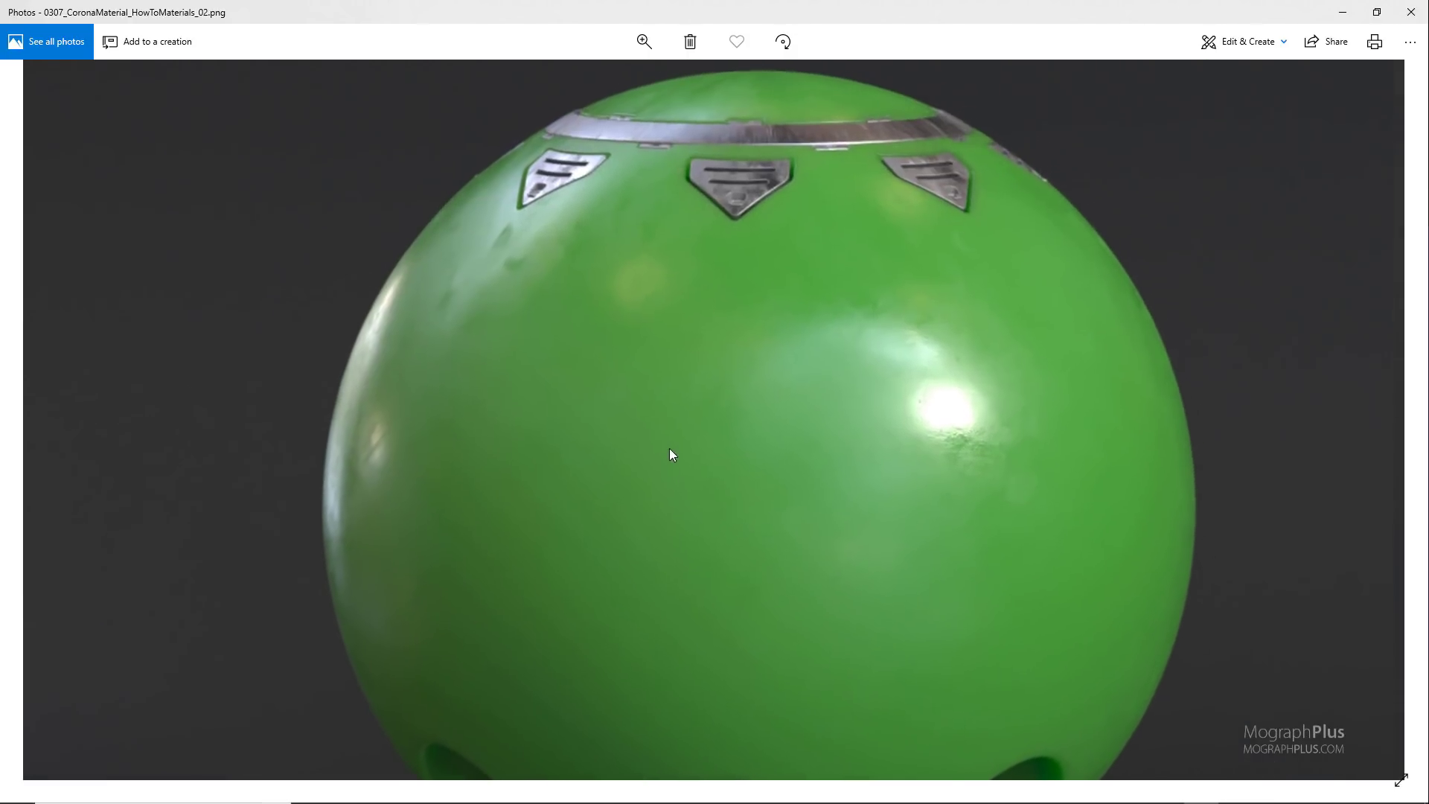
pyautogui.scroll(-2, 669, 448)
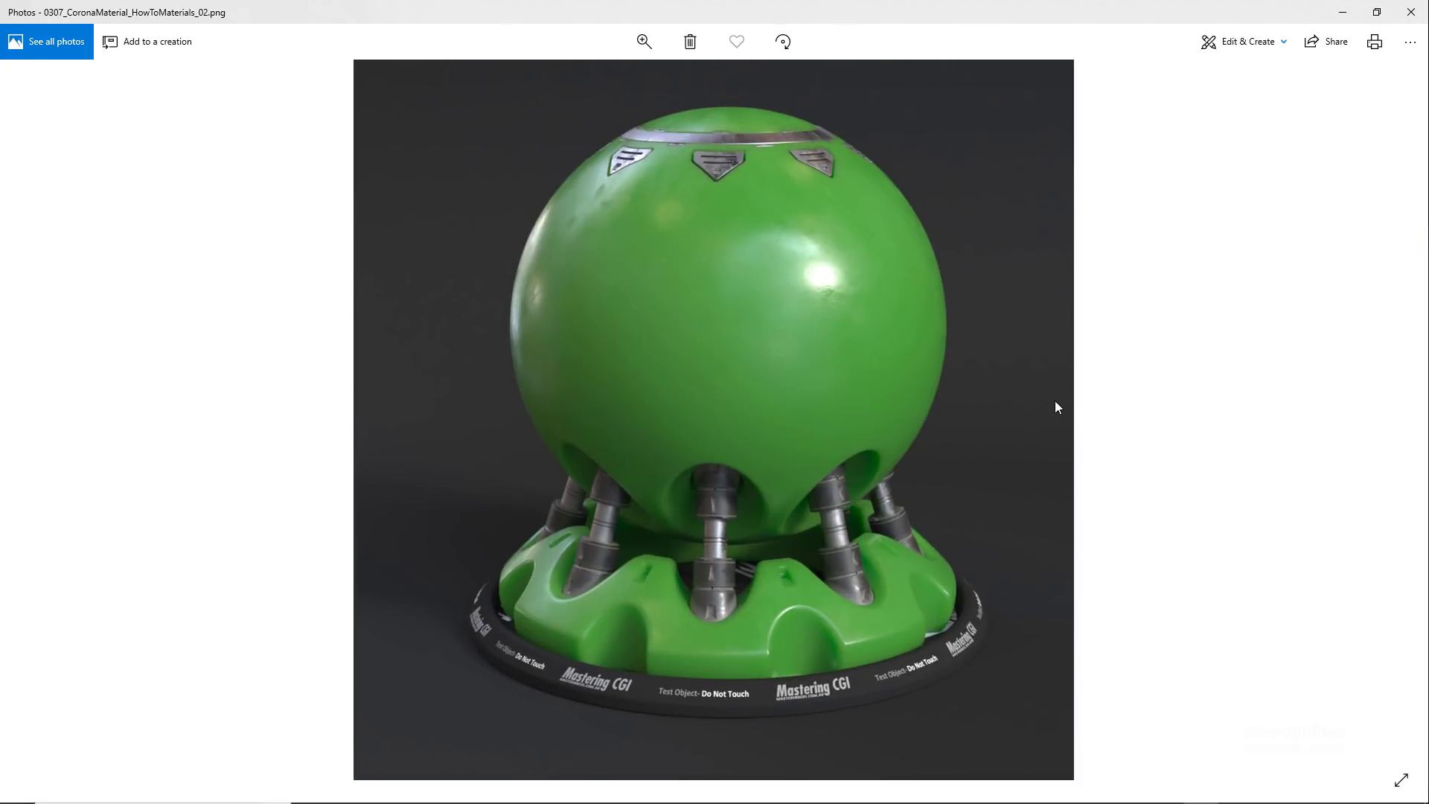
pyautogui.click(1410, 12)
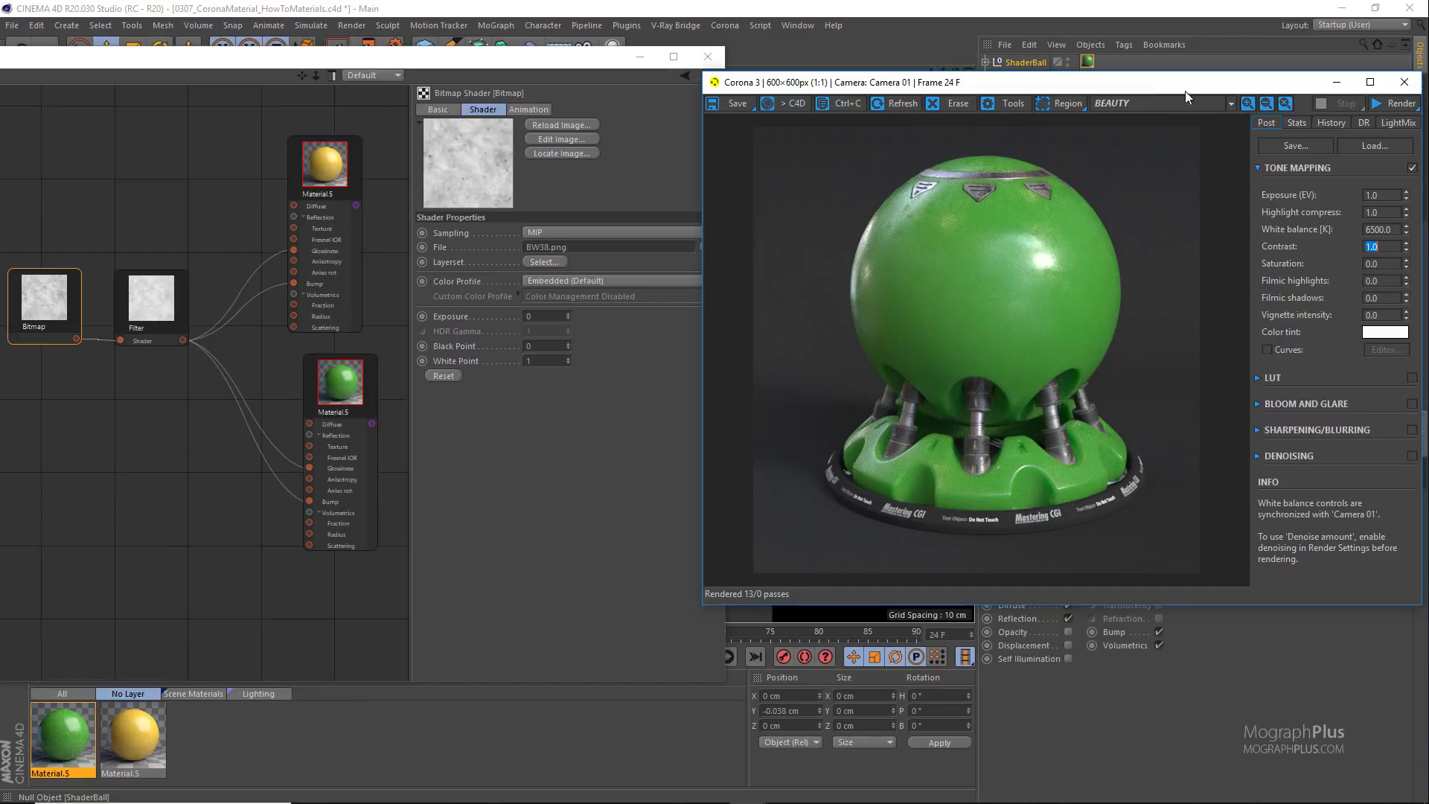
# Step: Rearrange the render and node editor windows and create a new Corona material in the empty area below the existing nodes
pyautogui.moveTo(1112, 84); pyautogui.dragTo(1237, 86)
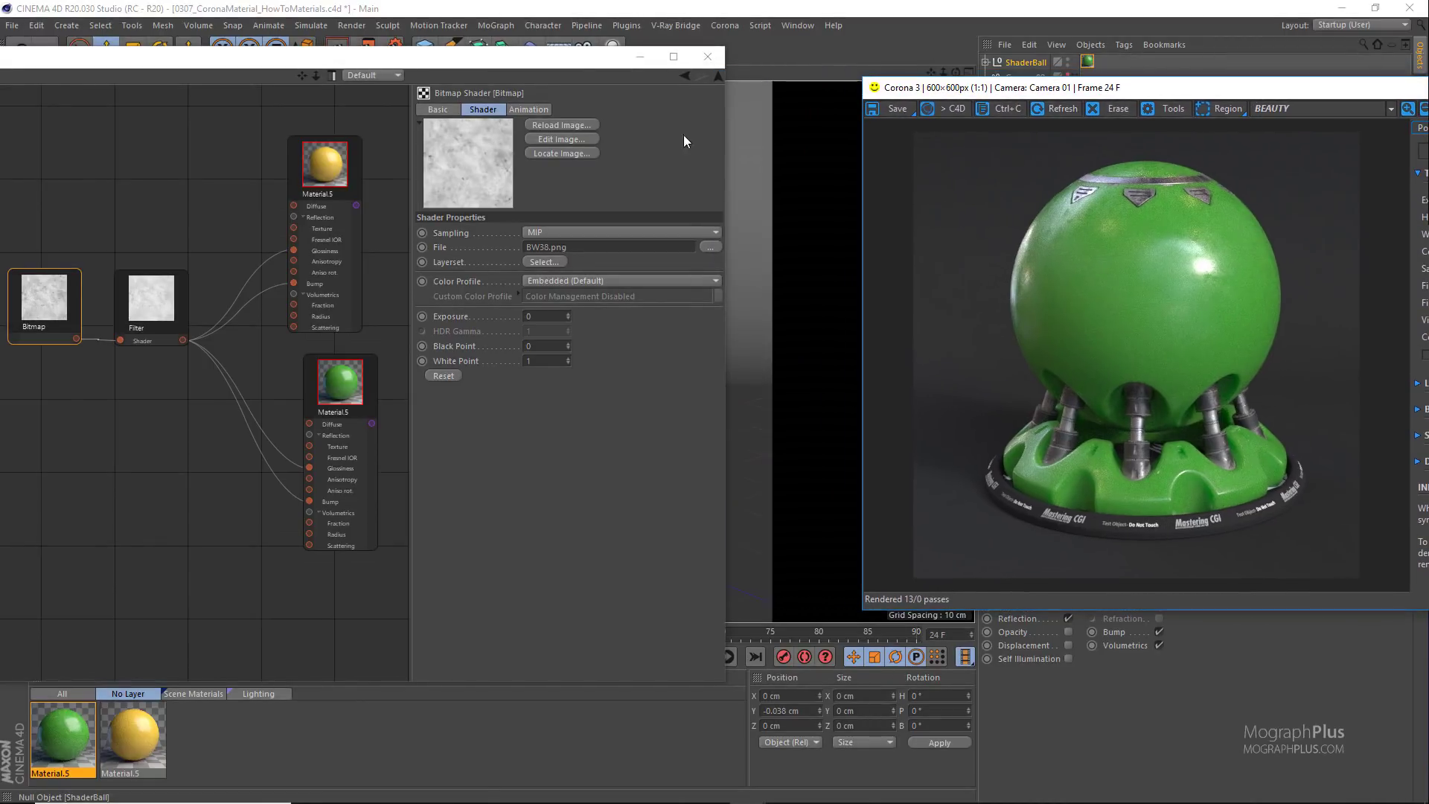
pyautogui.moveTo(565, 63); pyautogui.dragTo(735, 52)
pyautogui.scroll(-5, 387, 468)
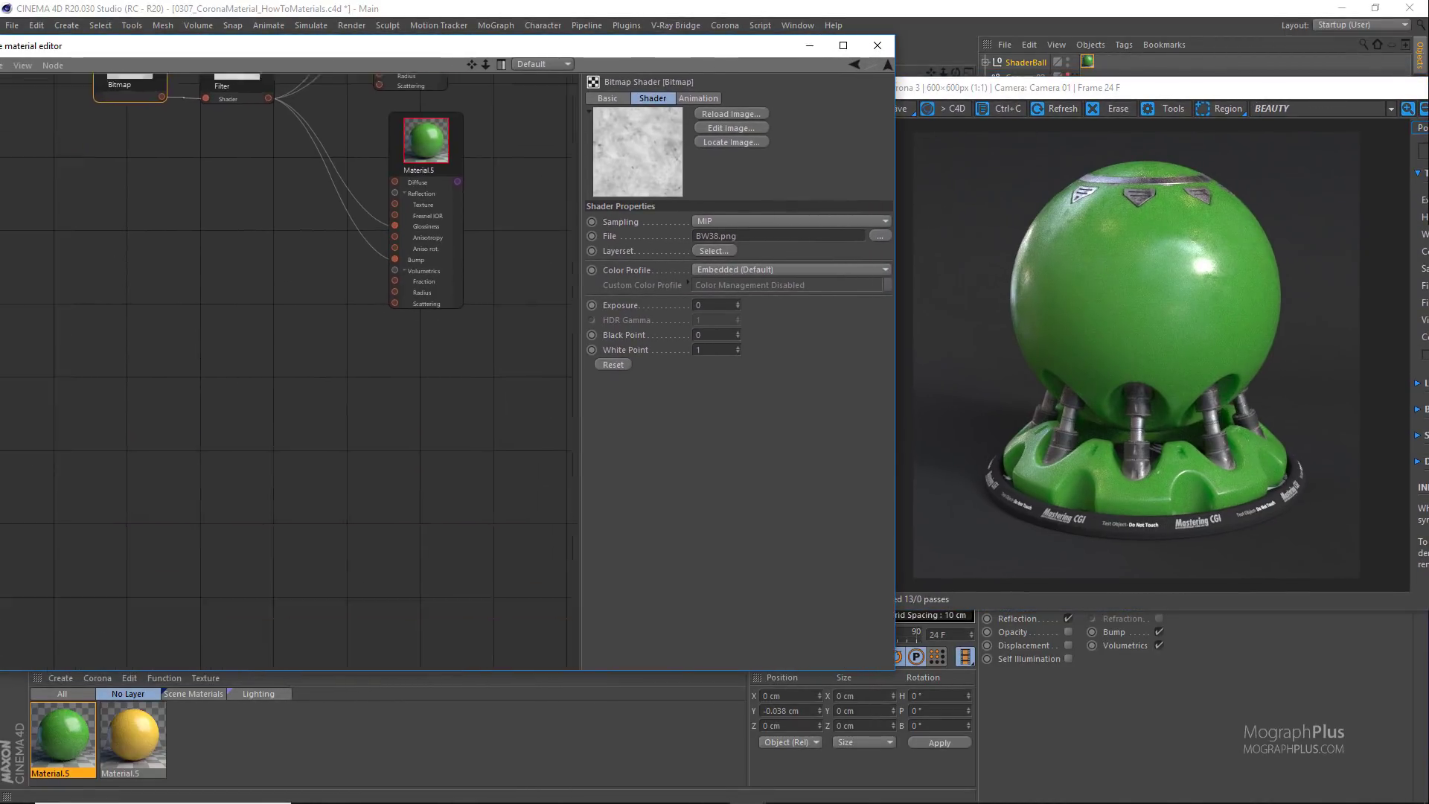
pyautogui.rightClick(341, 339)
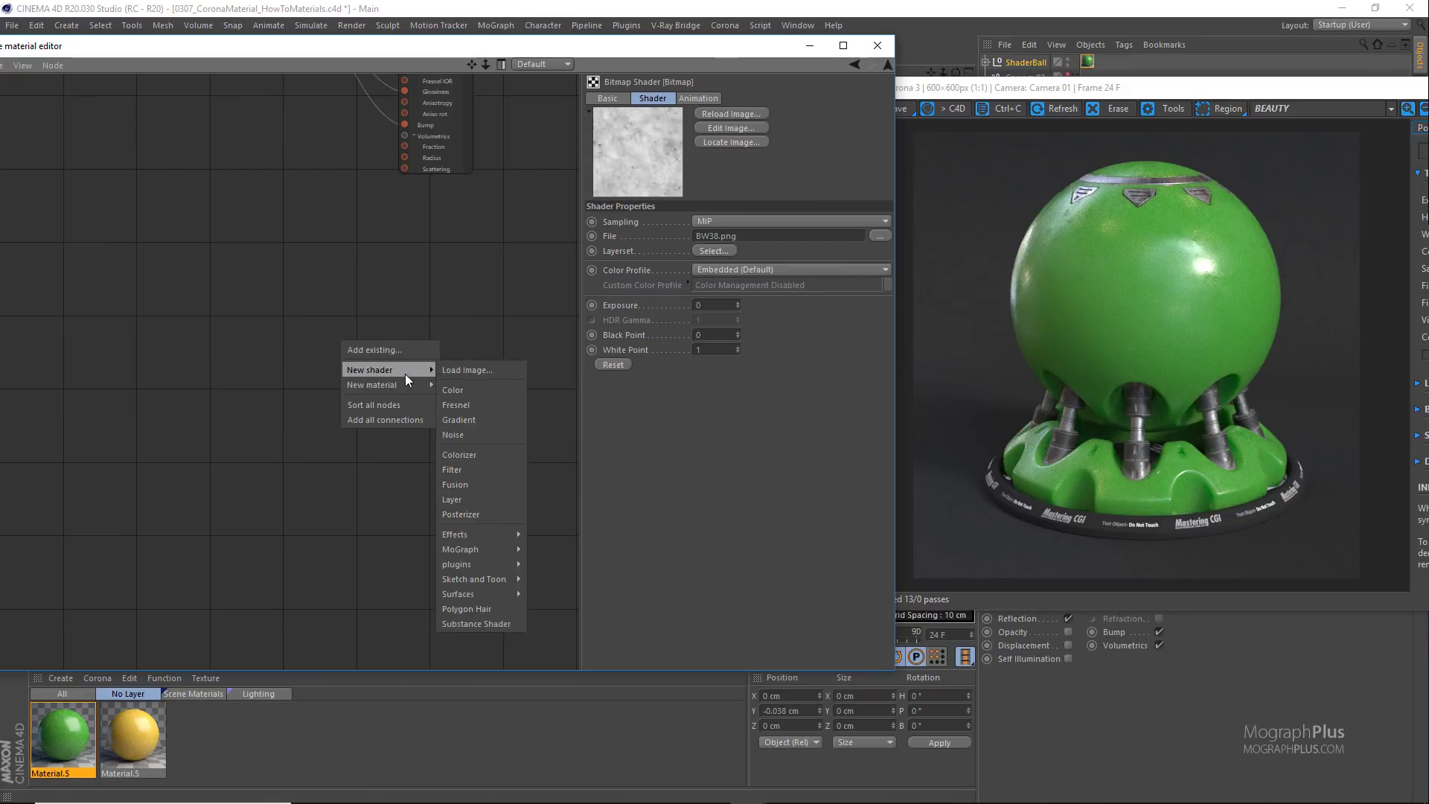
pyautogui.click(448, 384)
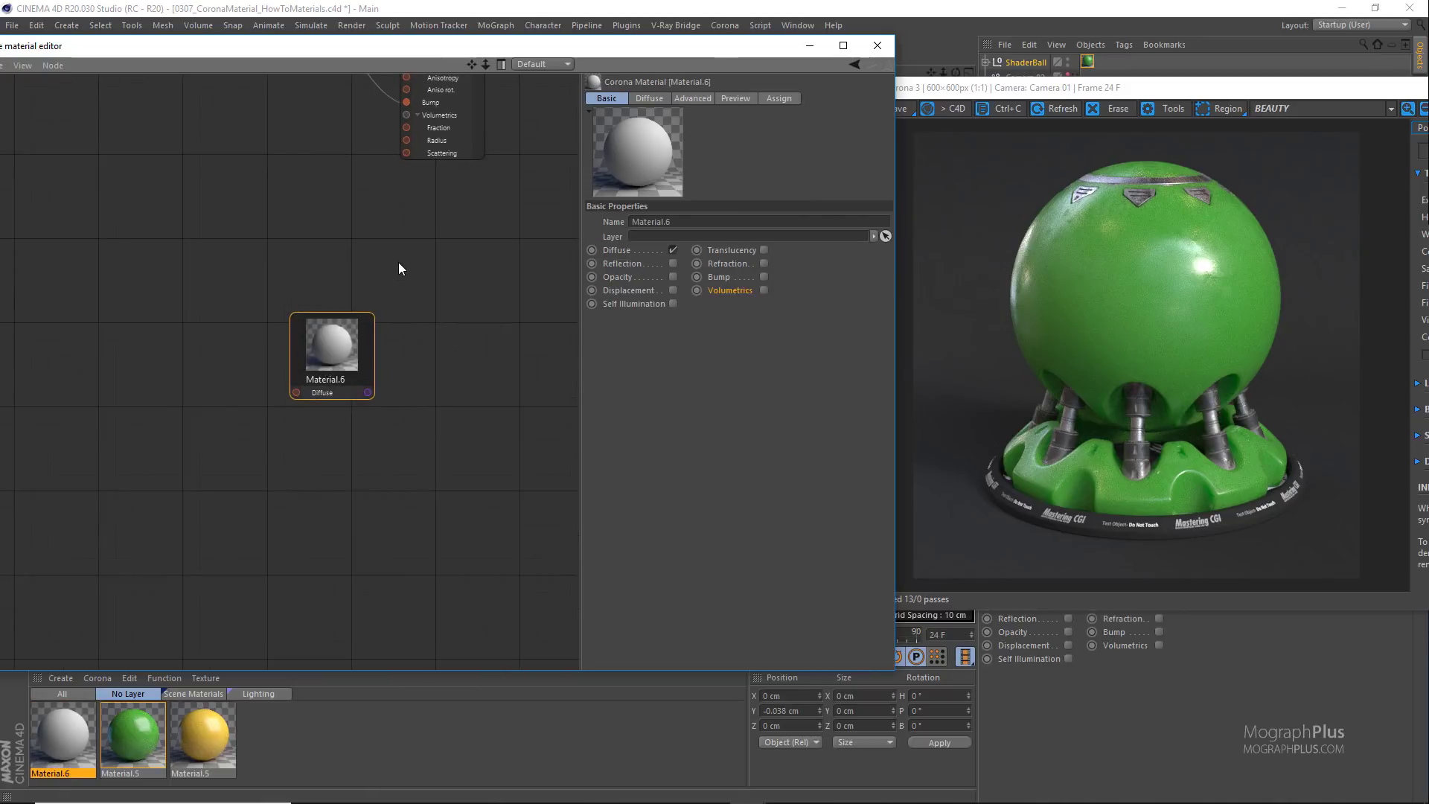
pyautogui.scroll(2, 416, 268)
pyautogui.moveTo(398, 404); pyautogui.dragTo(497, 386)
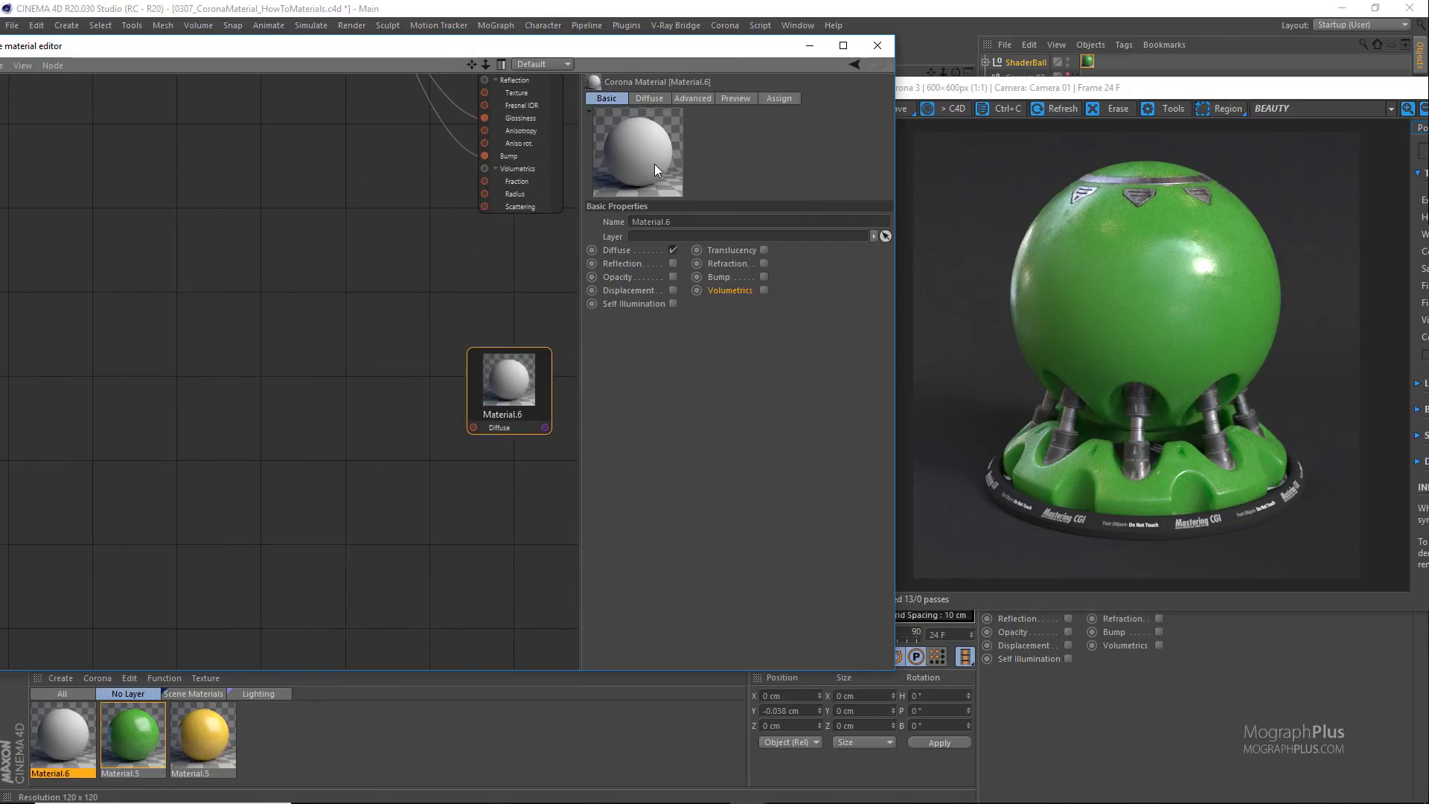
# Step: Assign the new material to the ShaderBall's texture tag and start the interactive render
pyautogui.moveTo(1088, 71); pyautogui.dragTo(1088, 66)
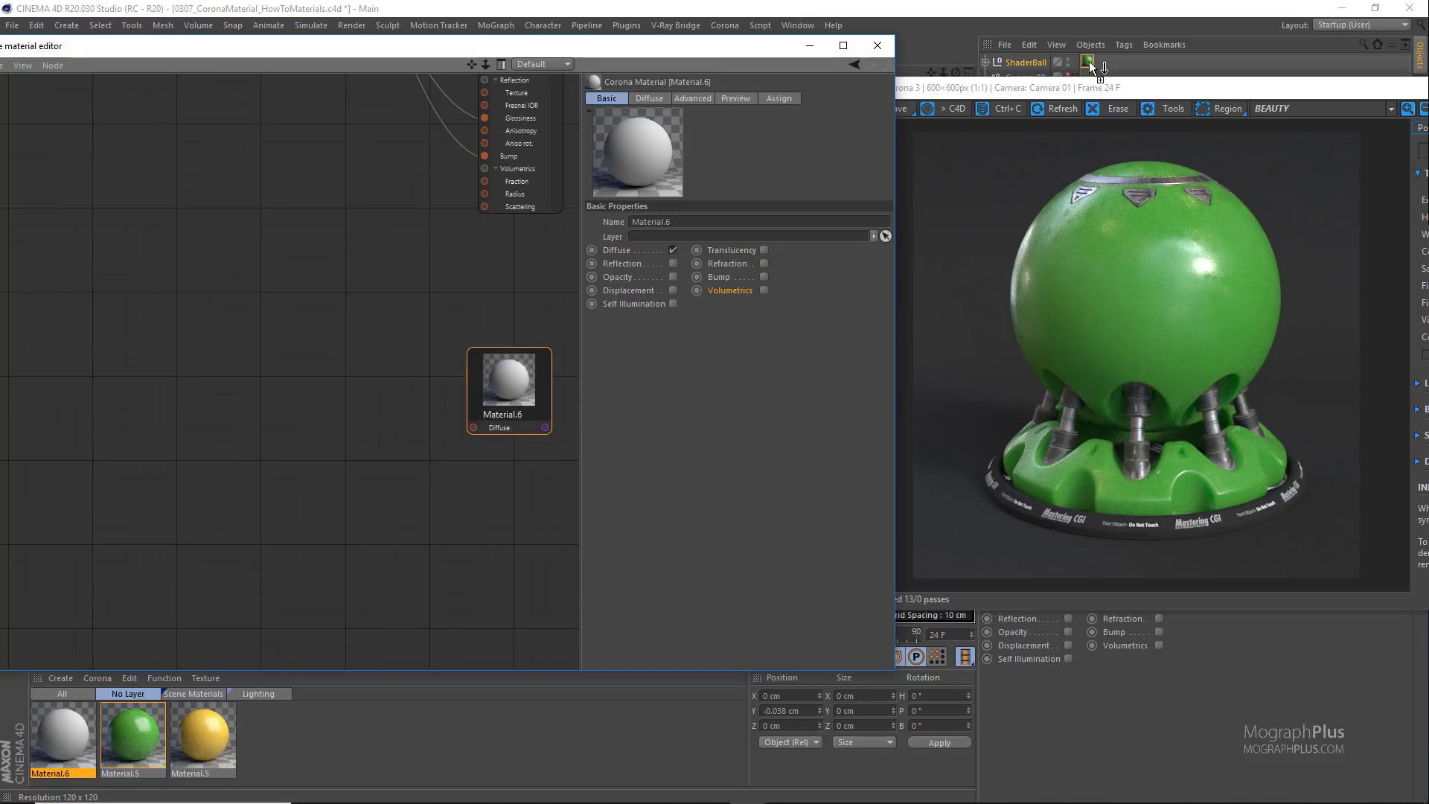
pyautogui.click(1135, 93)
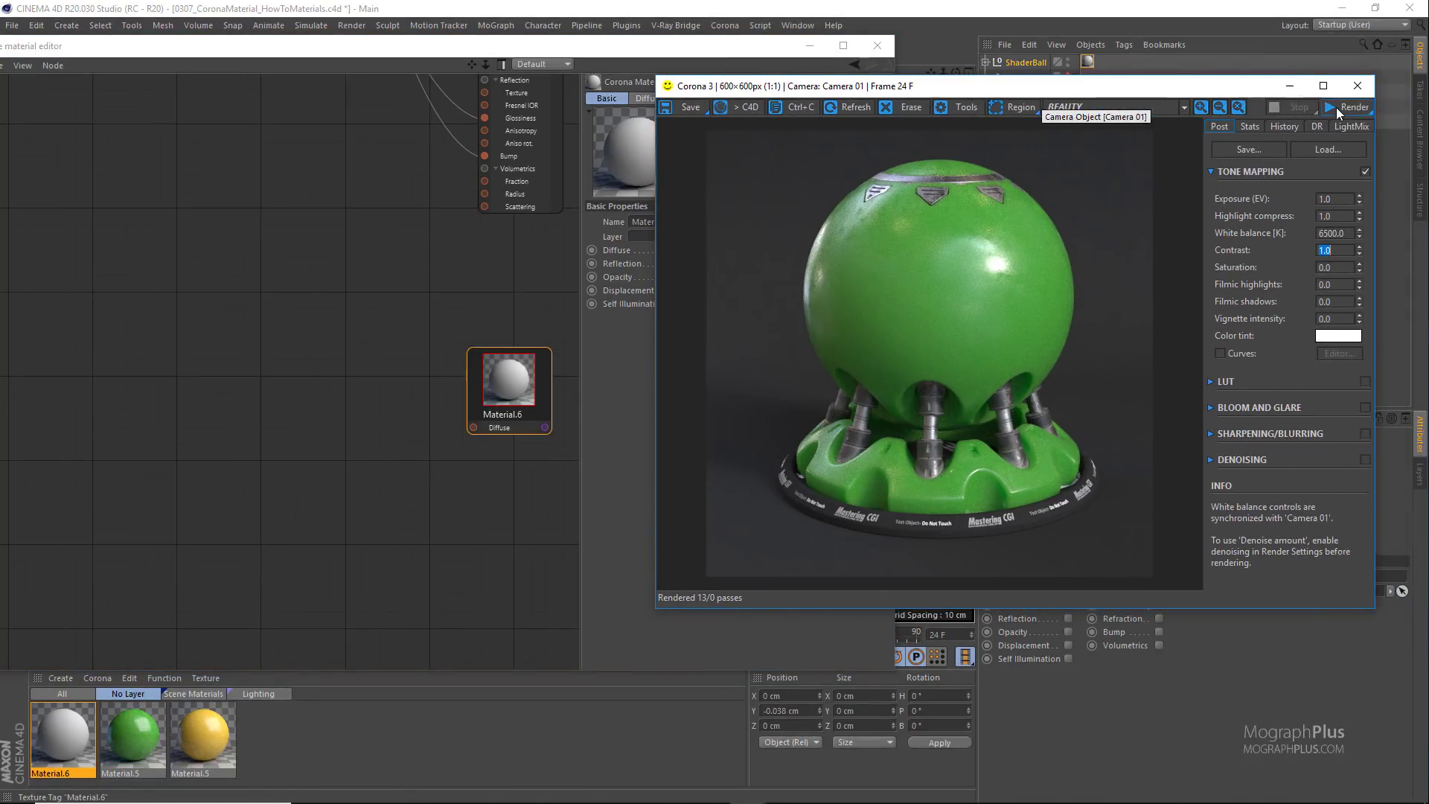
pyautogui.click(1337, 107)
pyautogui.click(1341, 123)
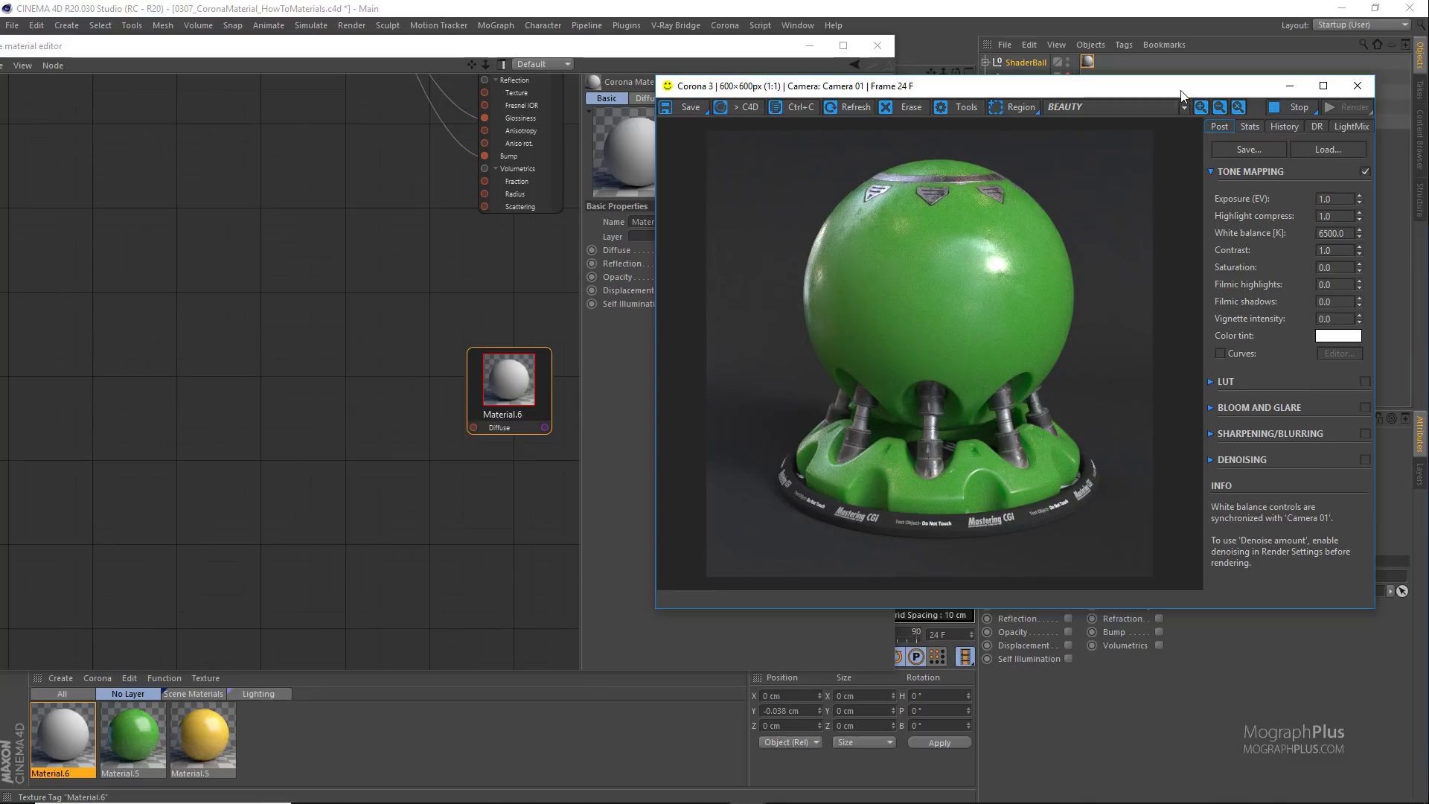
pyautogui.moveTo(1172, 94); pyautogui.dragTo(1212, 91)
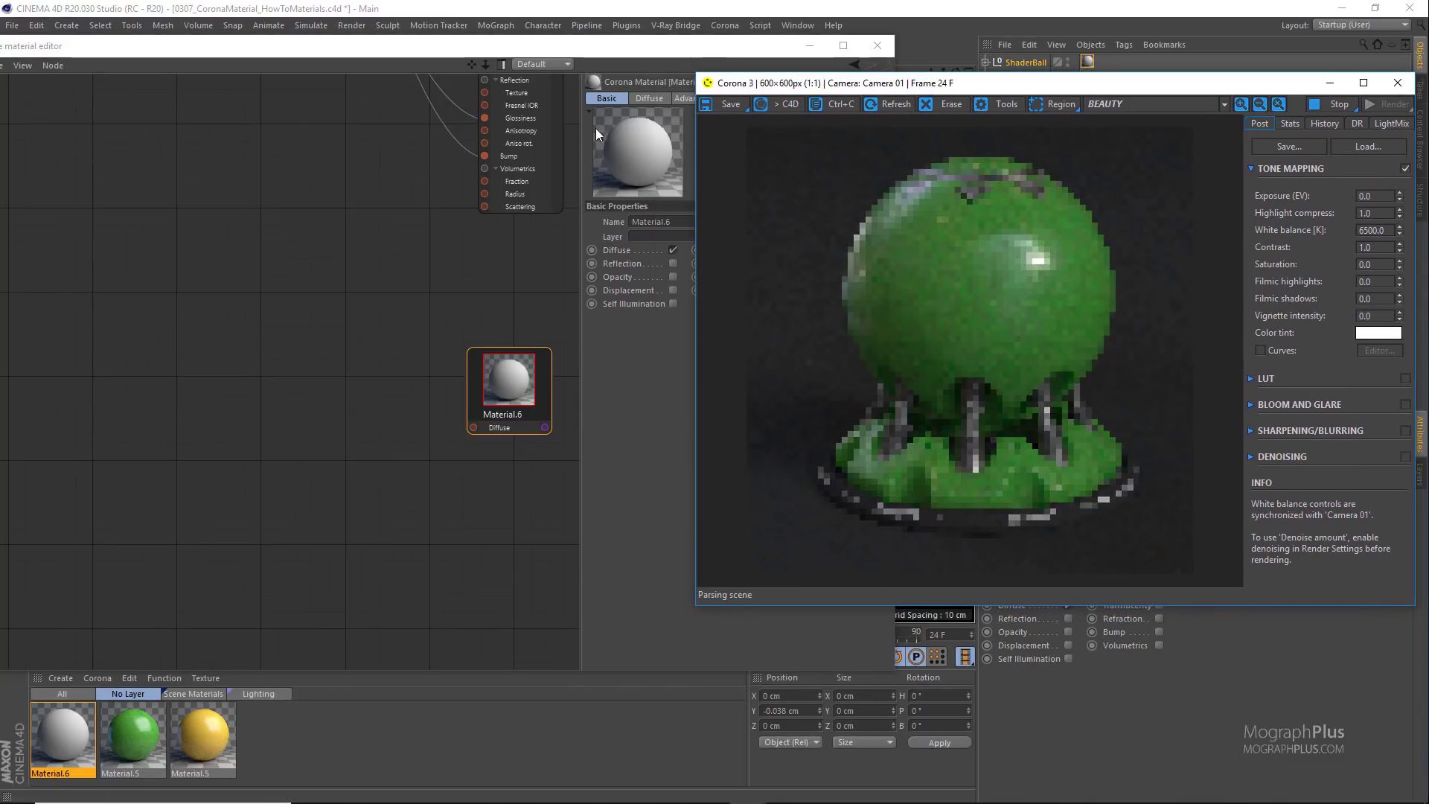
# Step: Load wood_Parquet.png as a bitmap shader and connect it to the new material's Diffuse input
pyautogui.click(424, 308)
pyautogui.rightClick(97, 313)
pyautogui.moveTo(157, 349)
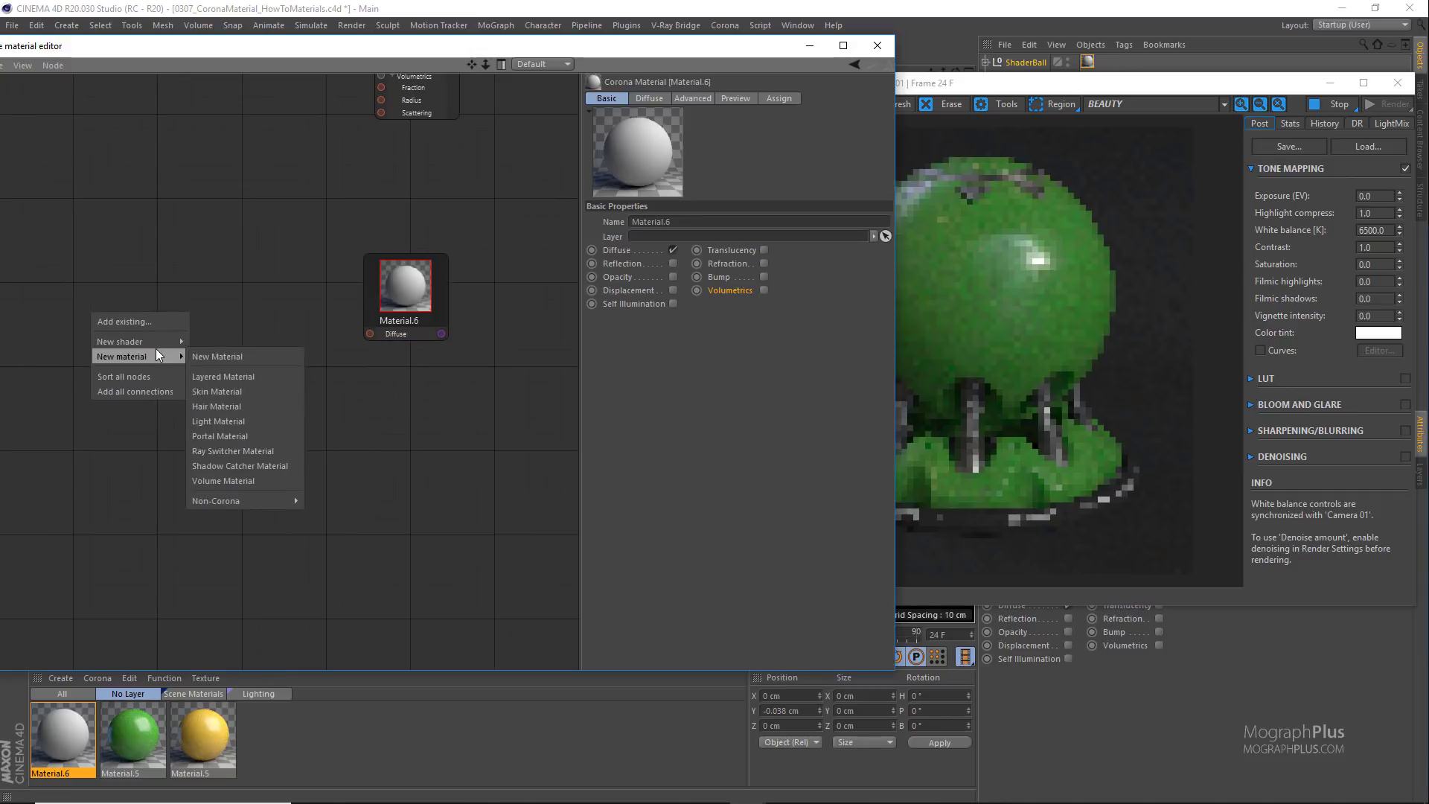
pyautogui.click(200, 342)
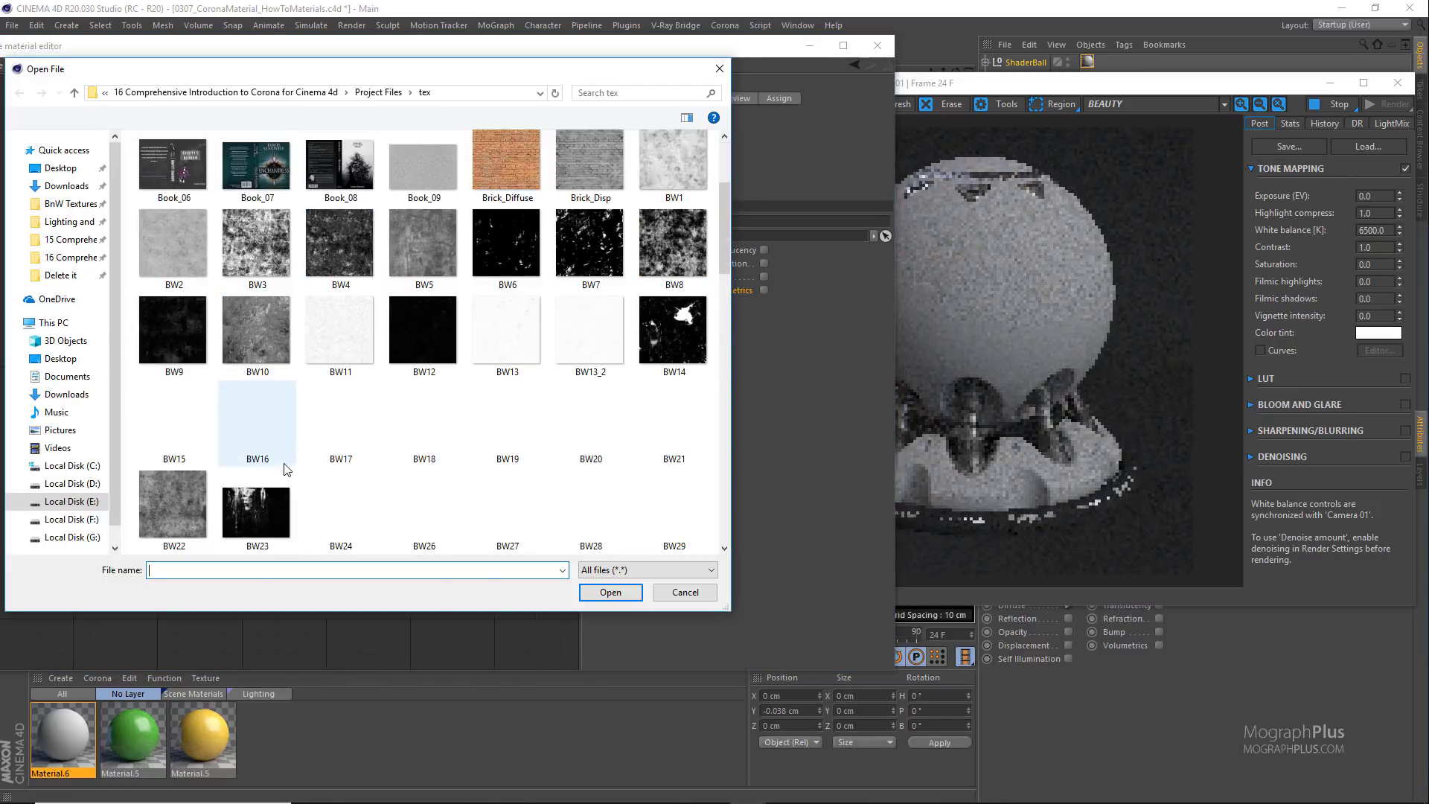
pyautogui.scroll(-10, 297, 469)
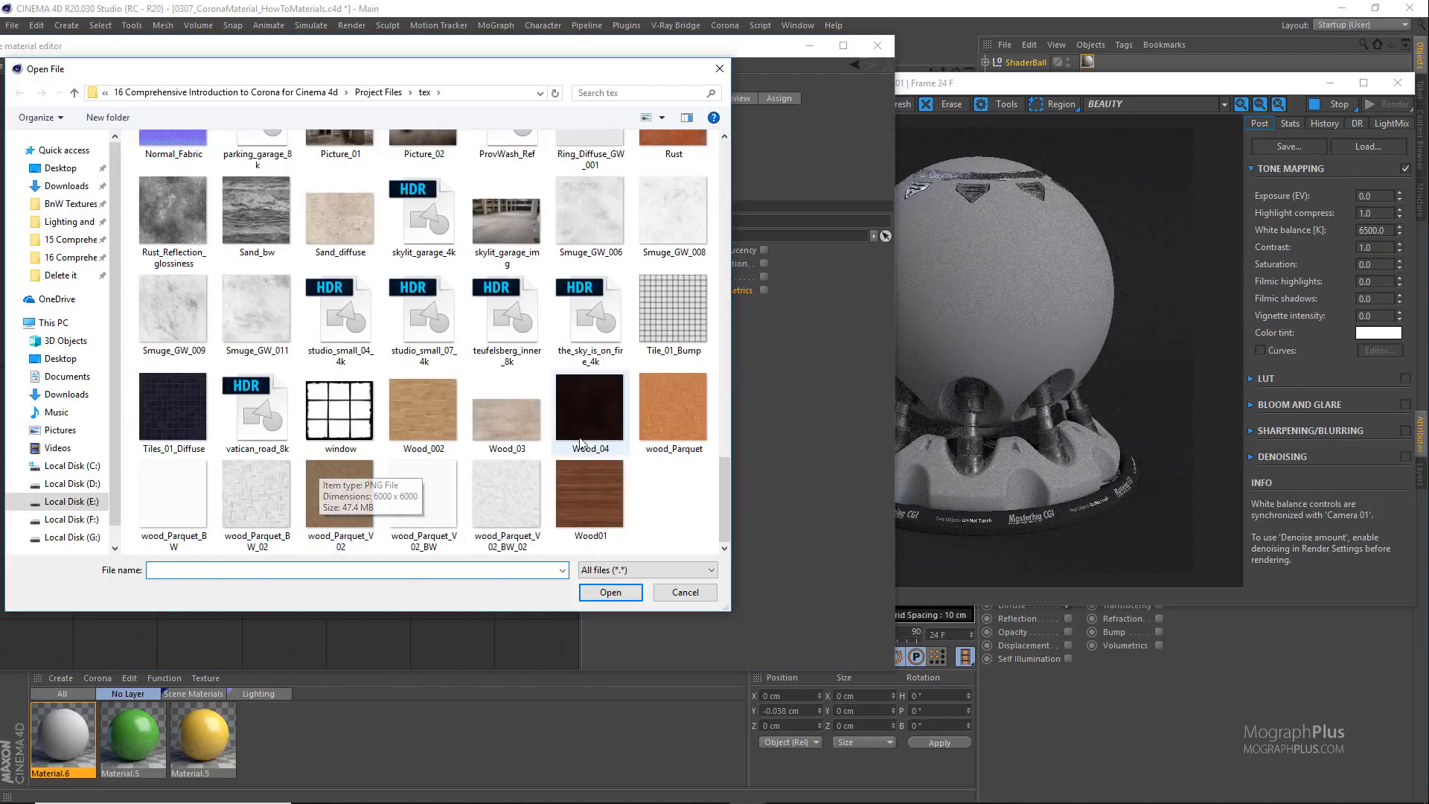
pyautogui.doubleClick(662, 408)
pyautogui.scroll(2, 121, 343)
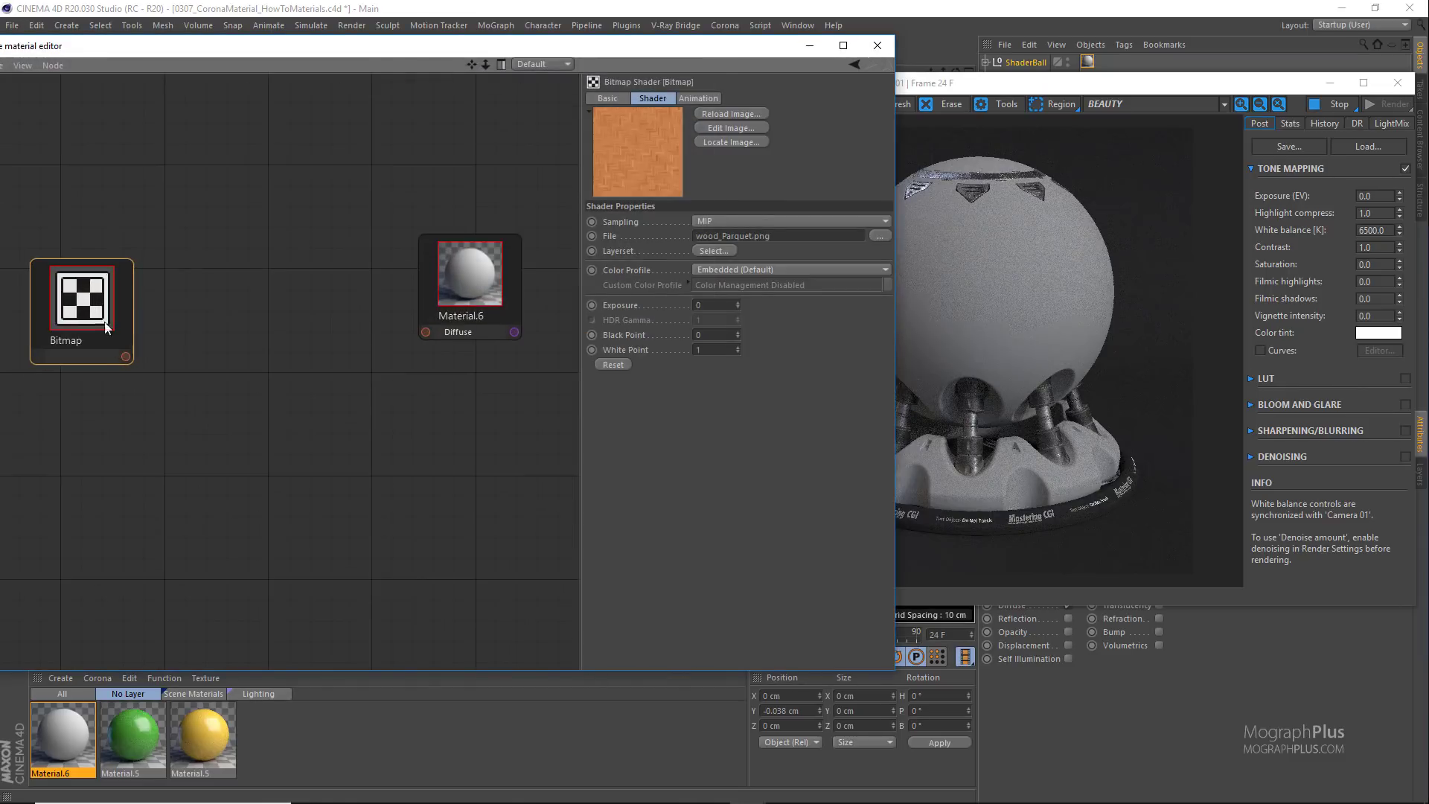
pyautogui.moveTo(104, 321); pyautogui.dragTo(425, 332)
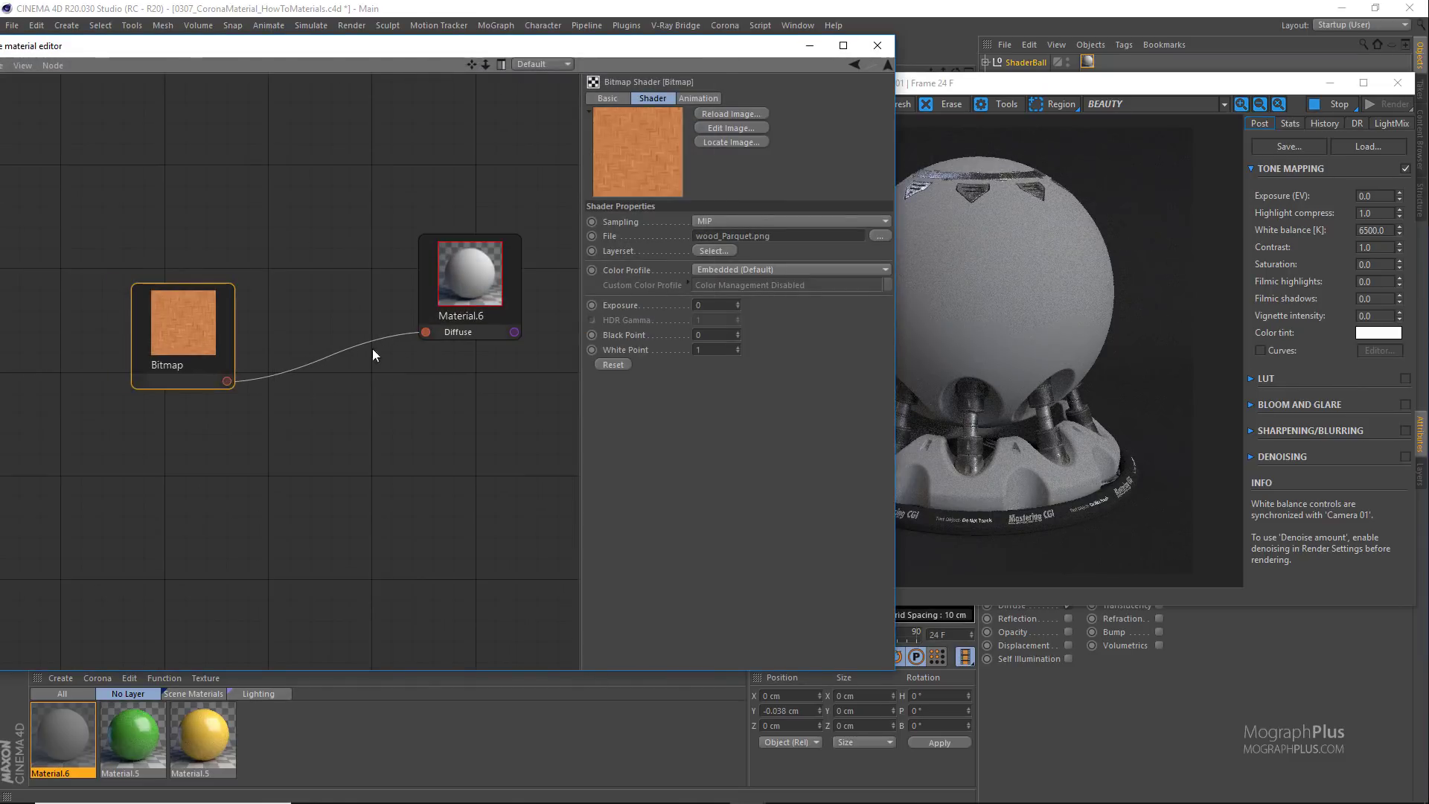
# Step: Set the ShaderBall texture tag's Tiles U and Tiles V to 1
pyautogui.click(1087, 62)
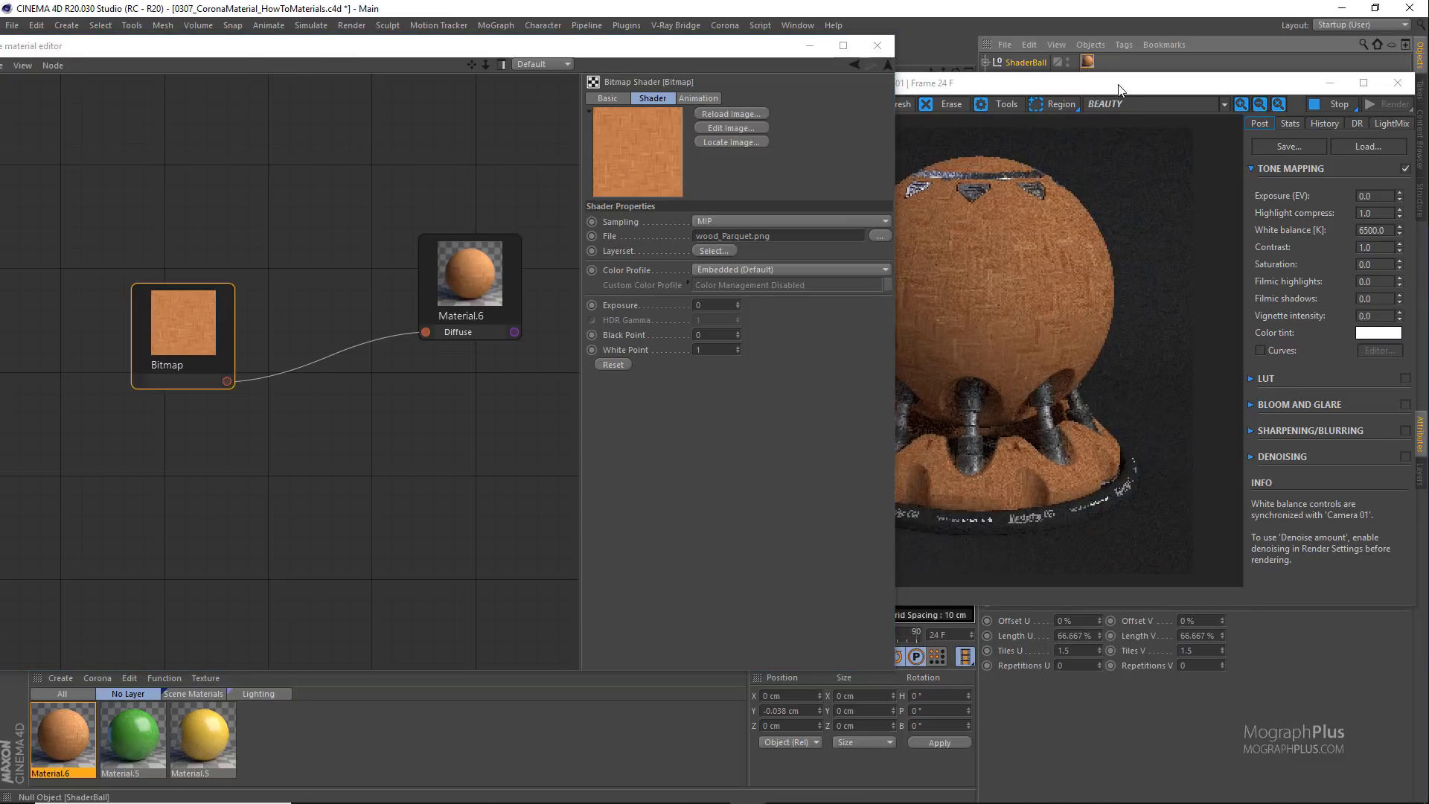
pyautogui.doubleClick(1064, 650)
pyautogui.write('1.51')
pyautogui.press('Return')
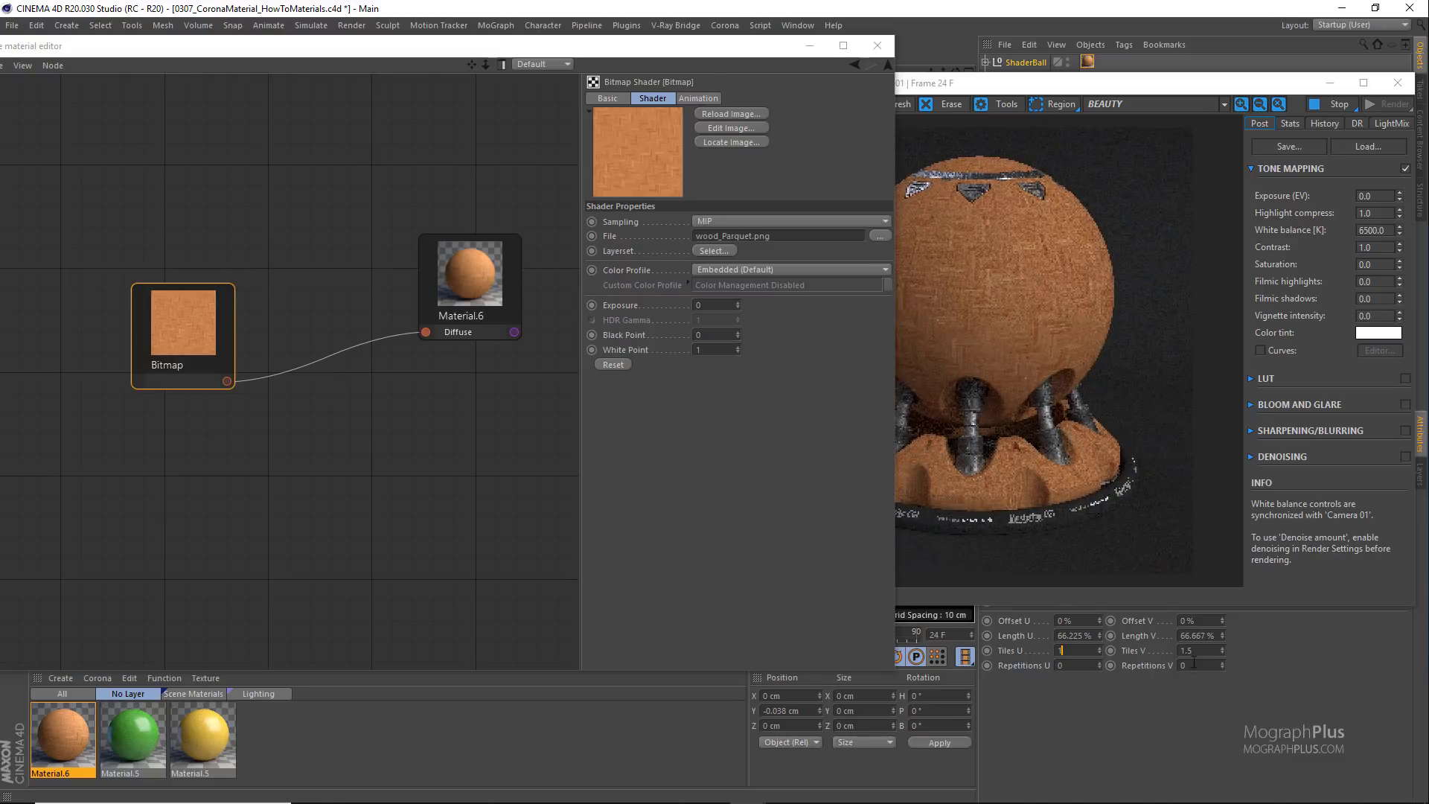
pyautogui.write('1')
pyautogui.press('Tab')
pyautogui.write('1')
pyautogui.press('Return')
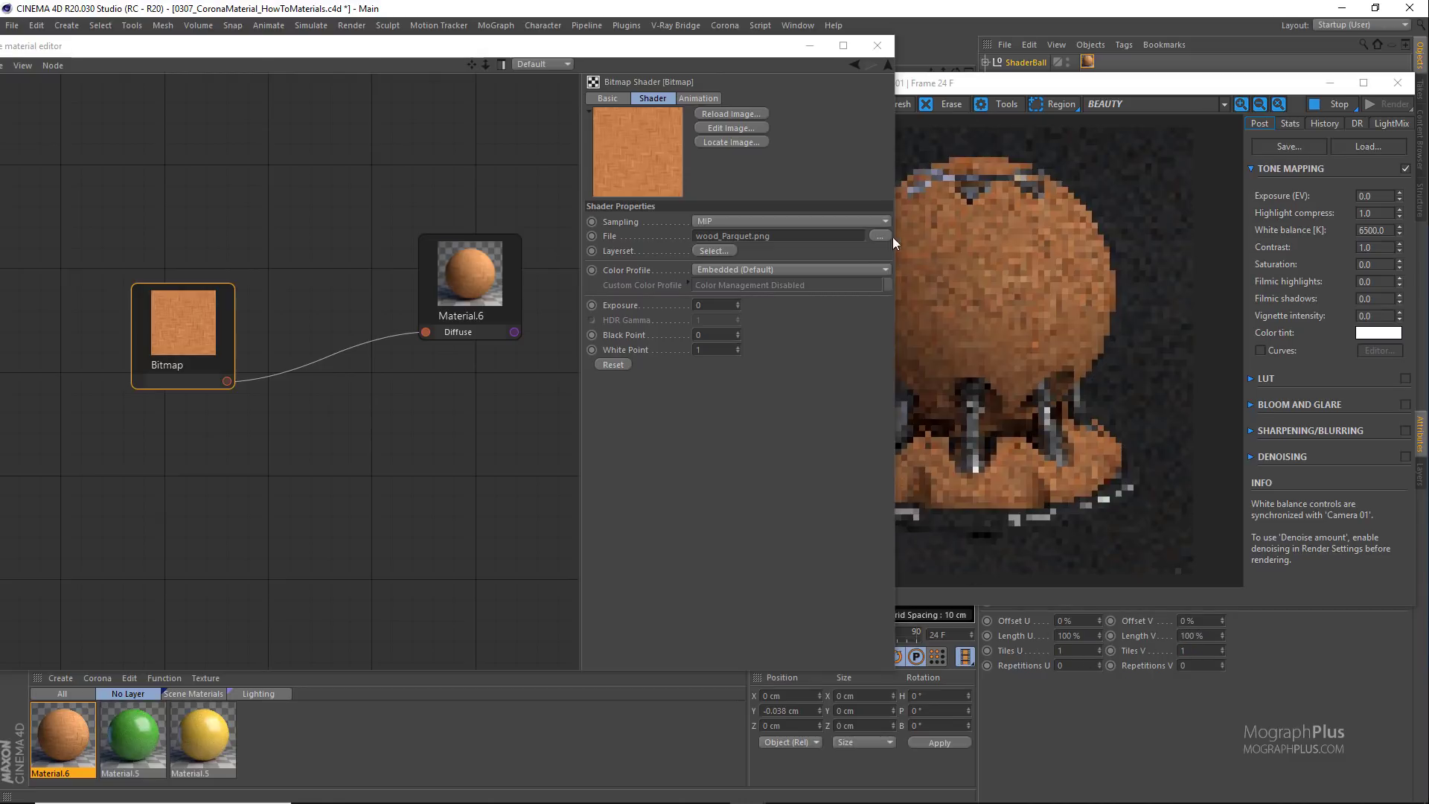
# Step: Shift the node editor window off the render and enable Reflection on the wood parquet material
pyautogui.moveTo(728, 46); pyautogui.dragTo(660, 44)
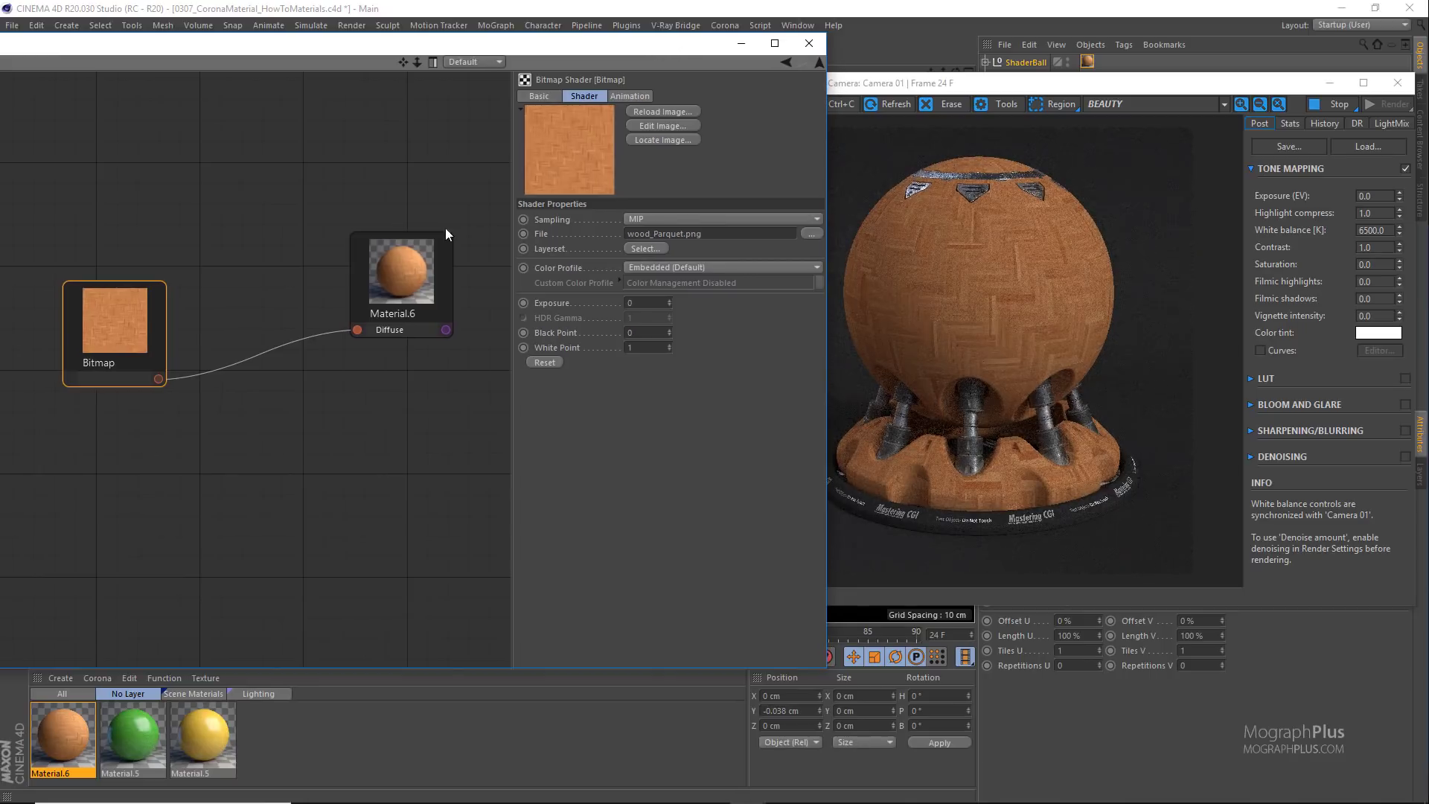
pyautogui.click(545, 100)
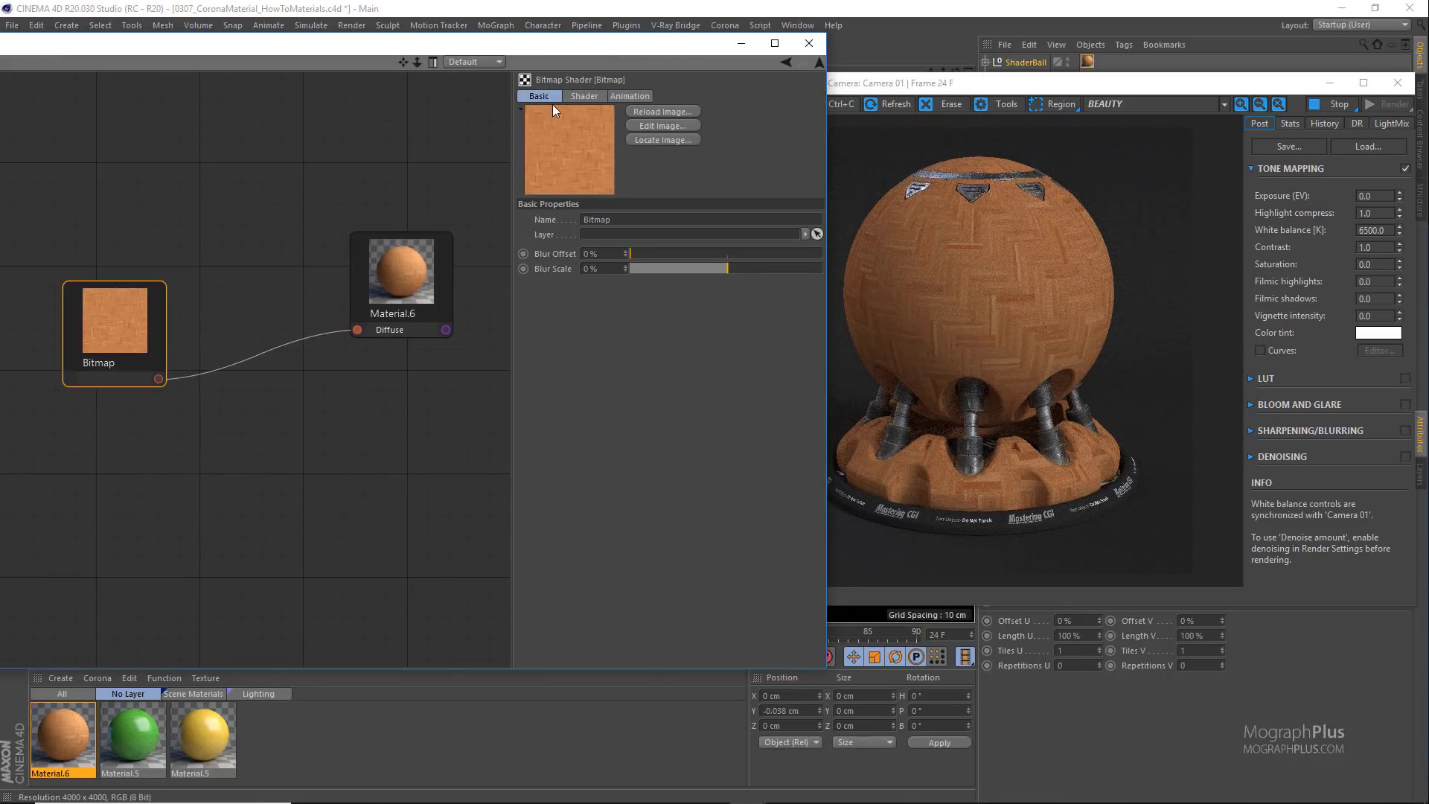
pyautogui.click(412, 296)
pyautogui.click(605, 261)
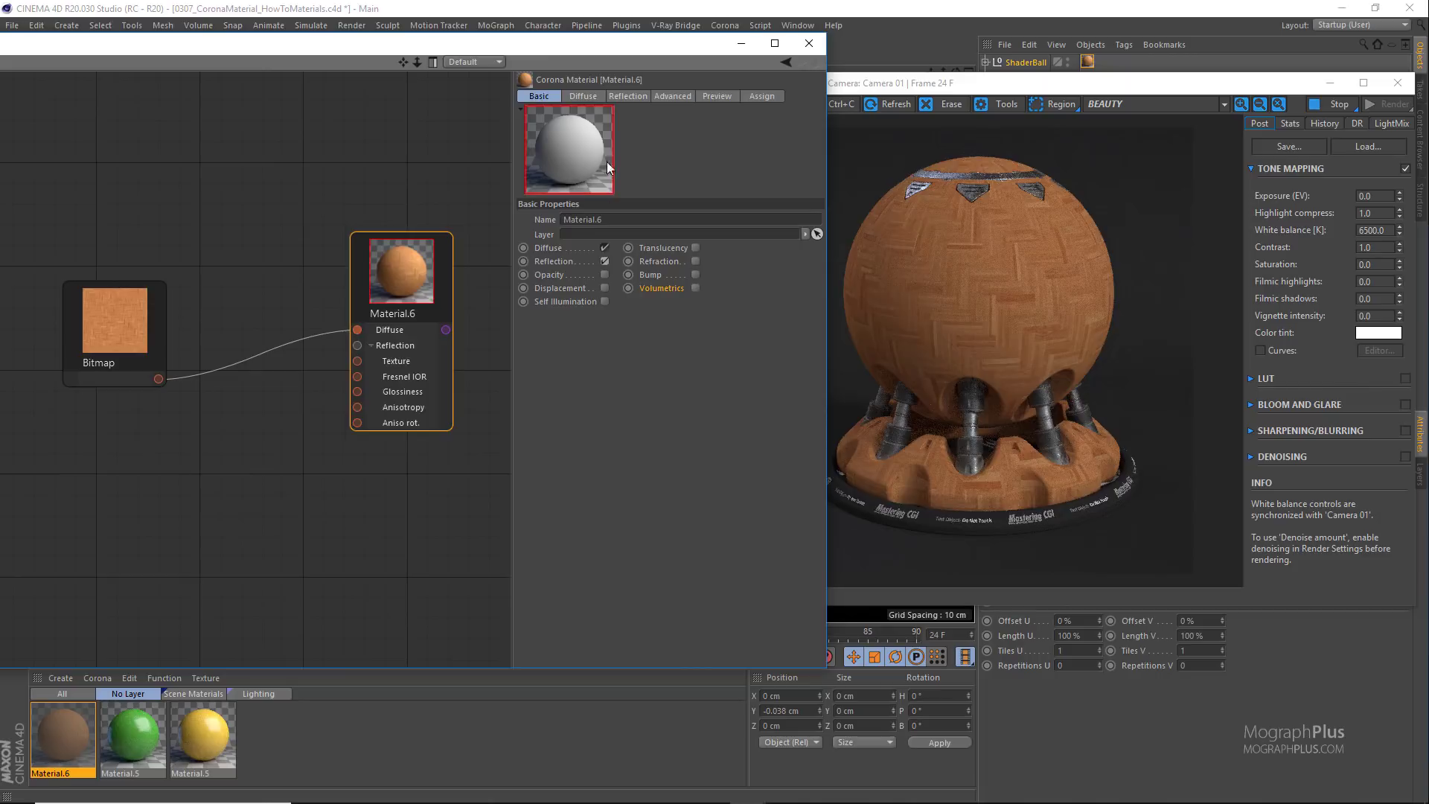
# Step: Set the wood parquet material's reflection Fresnel IOR to 1.65
pyautogui.click(615, 97)
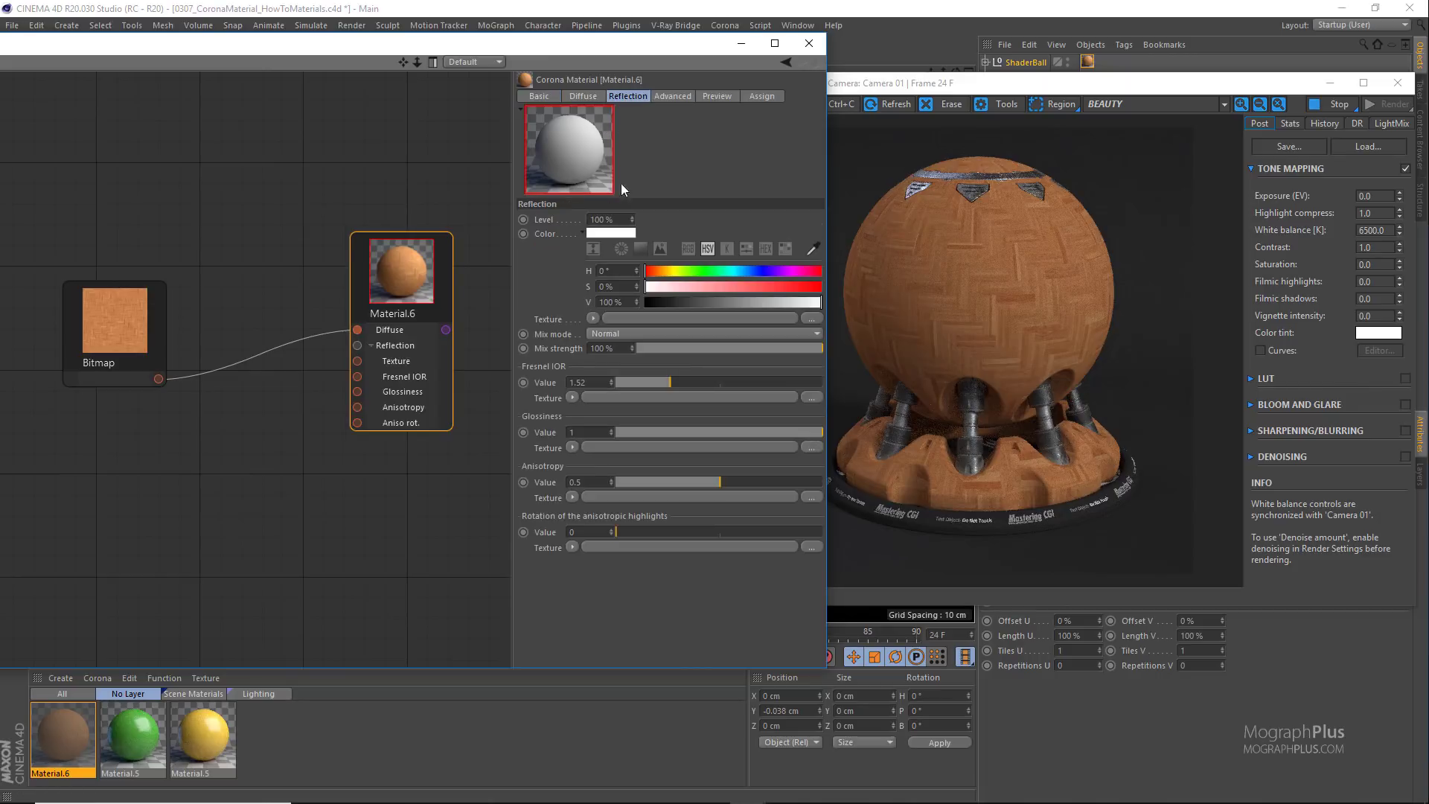
pyautogui.click(594, 382)
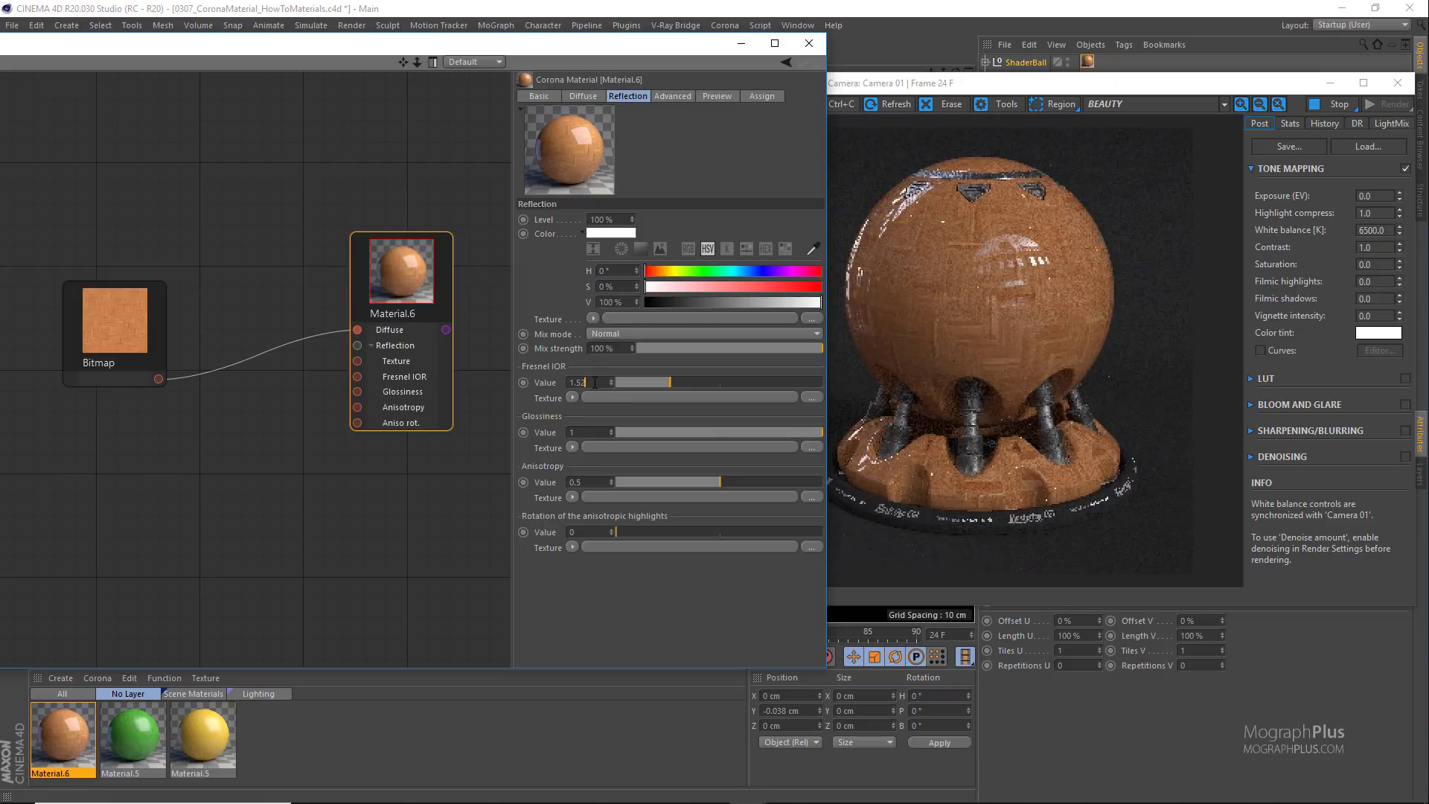
pyautogui.press('BackSpace')
pyautogui.press('BackSpace')
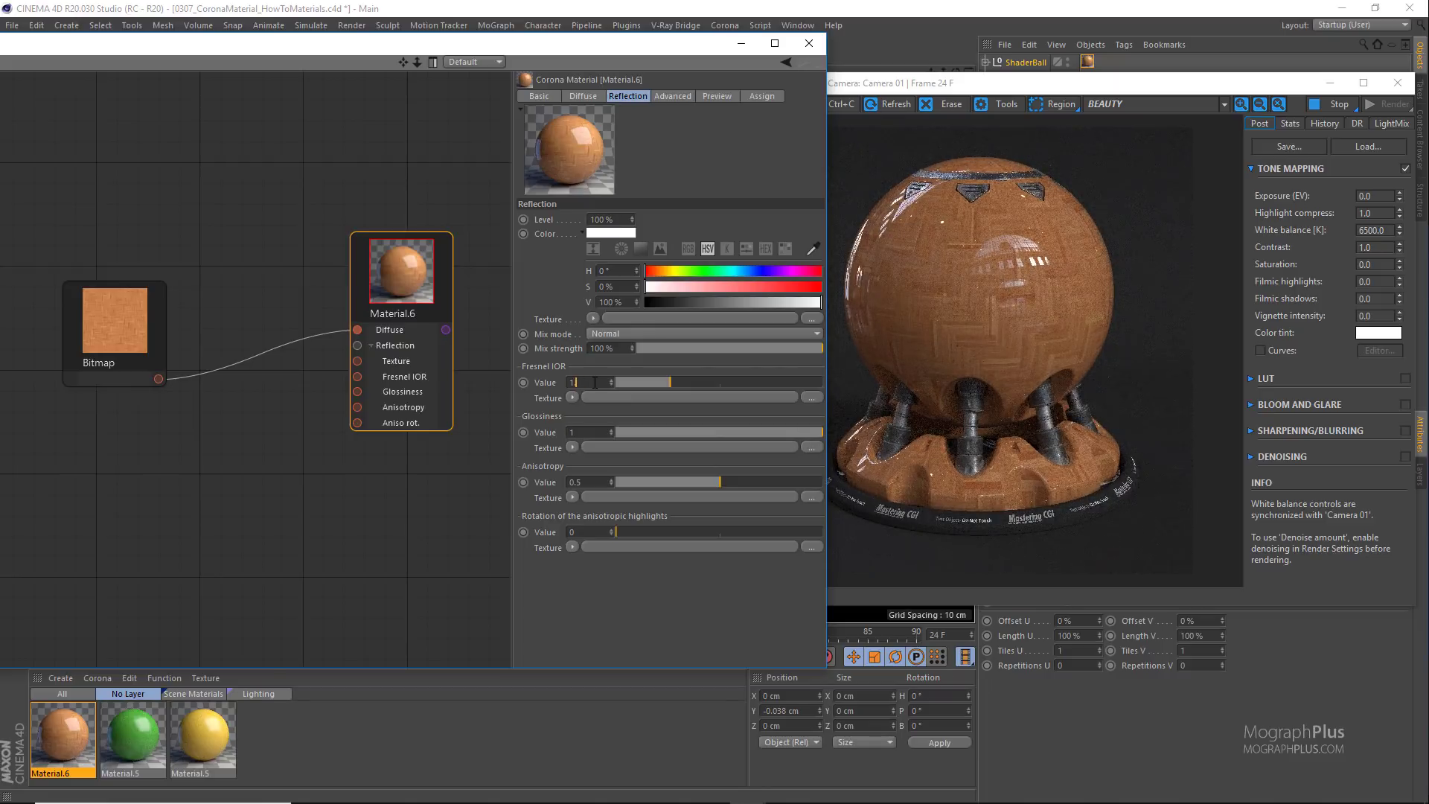
pyautogui.write('65')
pyautogui.press('Return')
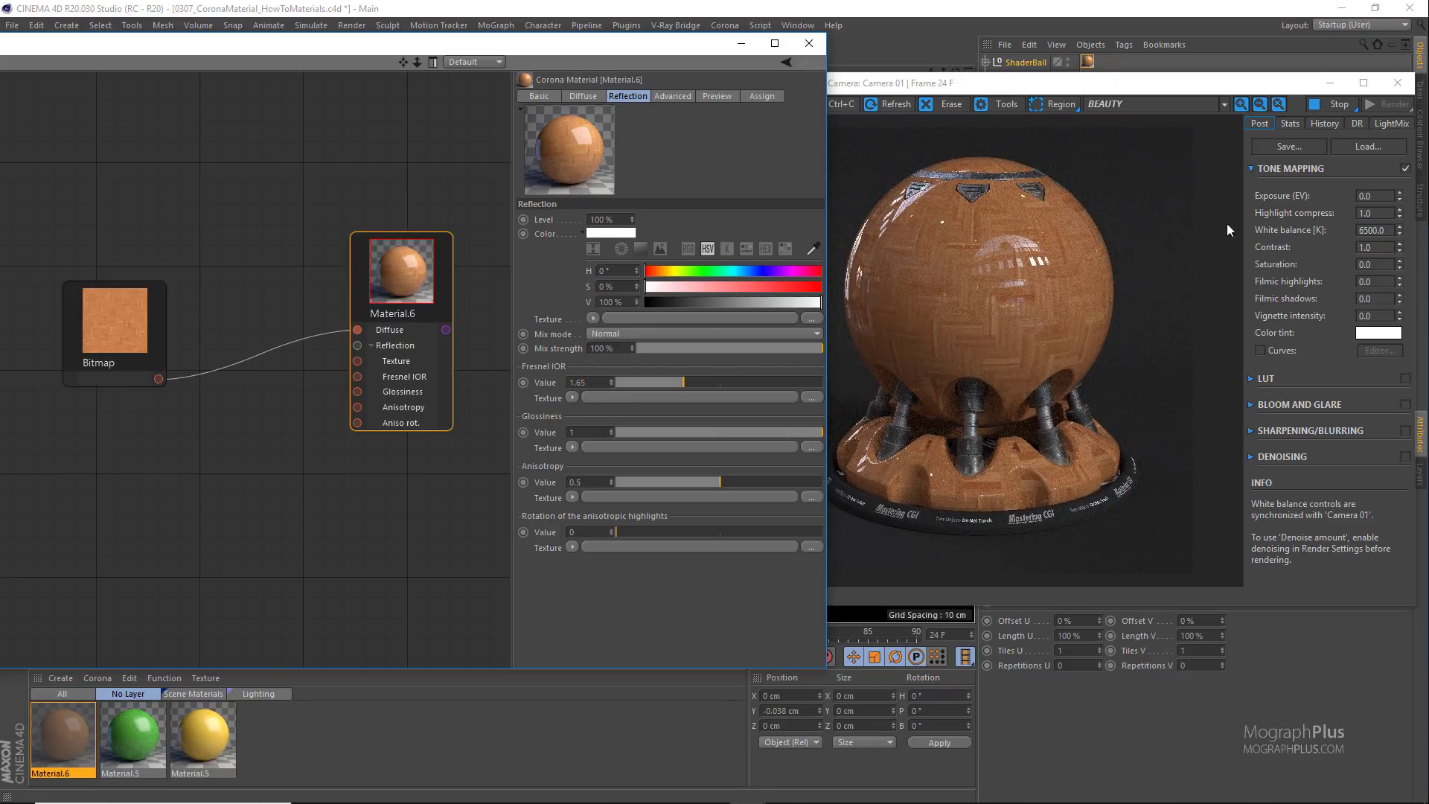
# Step: Set the interactive render's tone mapping exposure to 1 and nudge the render window aside
pyautogui.doubleClick(1363, 196)
pyautogui.write('1')
pyautogui.press('Return')
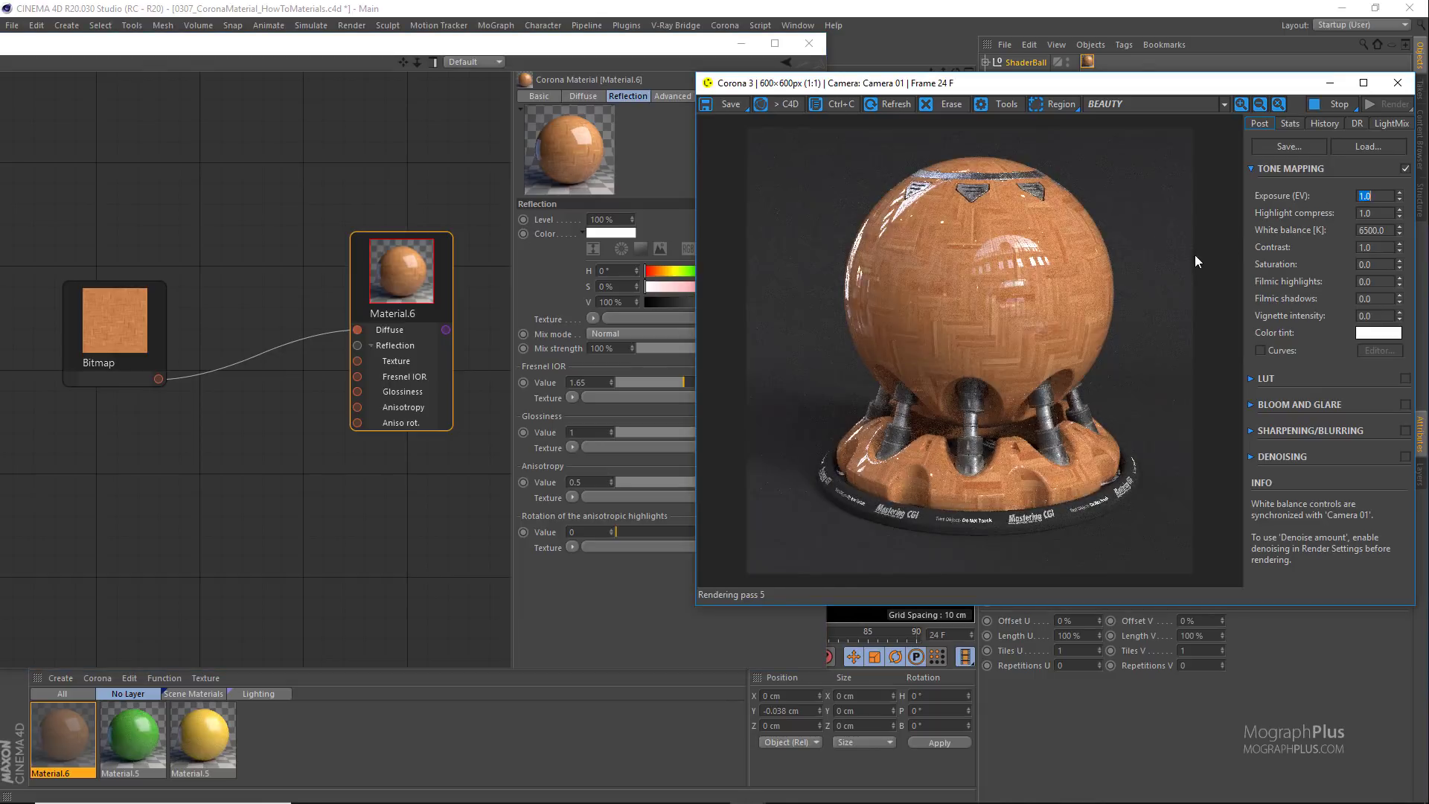
pyautogui.moveTo(968, 83); pyautogui.dragTo(977, 83)
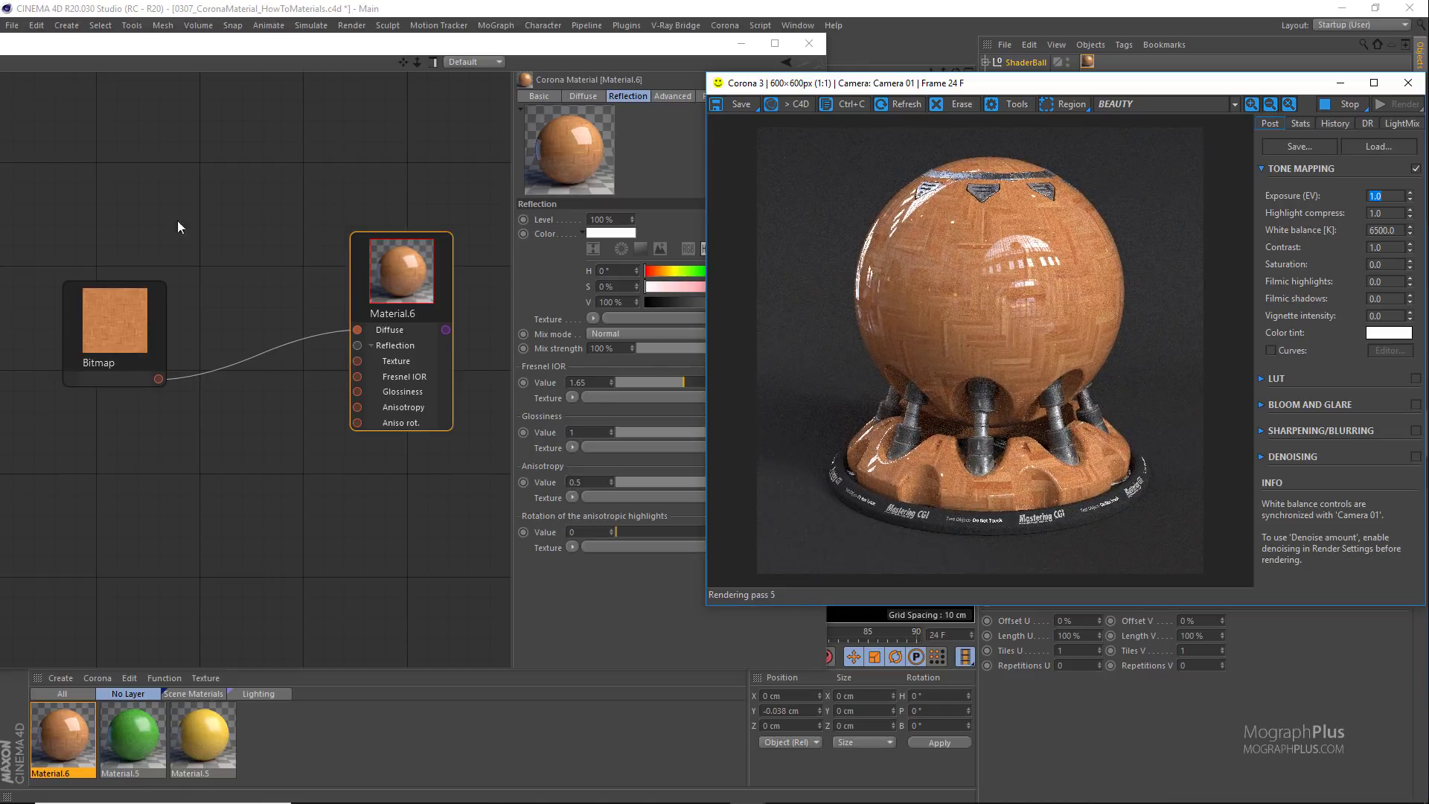
# Step: Load wood_Parquet_BW_02 as a second bitmap shader and place it below the diffuse bitmap node
pyautogui.moveTo(122, 287); pyautogui.dragTo(113, 256)
pyautogui.rightClick(118, 395)
pyautogui.moveTo(167, 426)
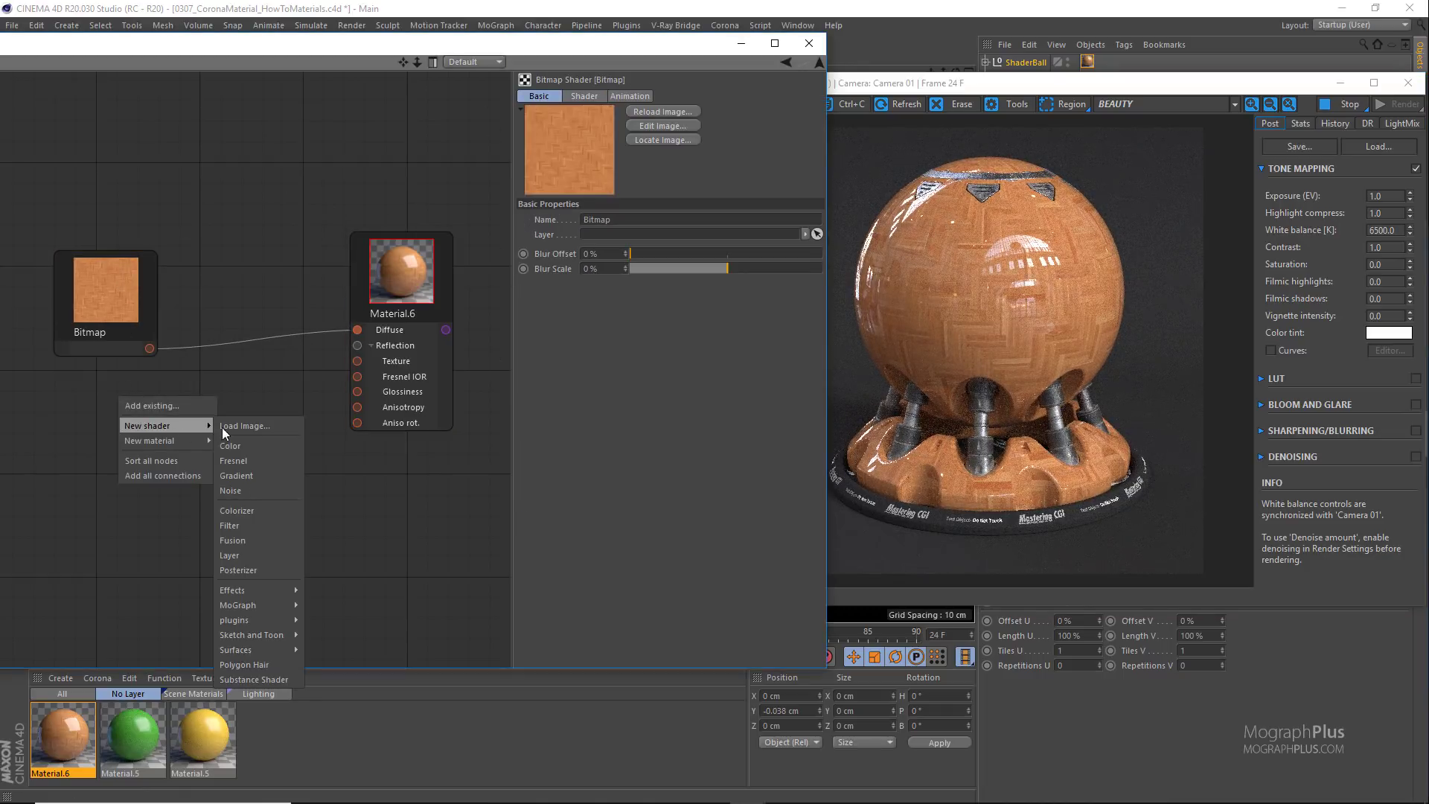
pyautogui.click(223, 426)
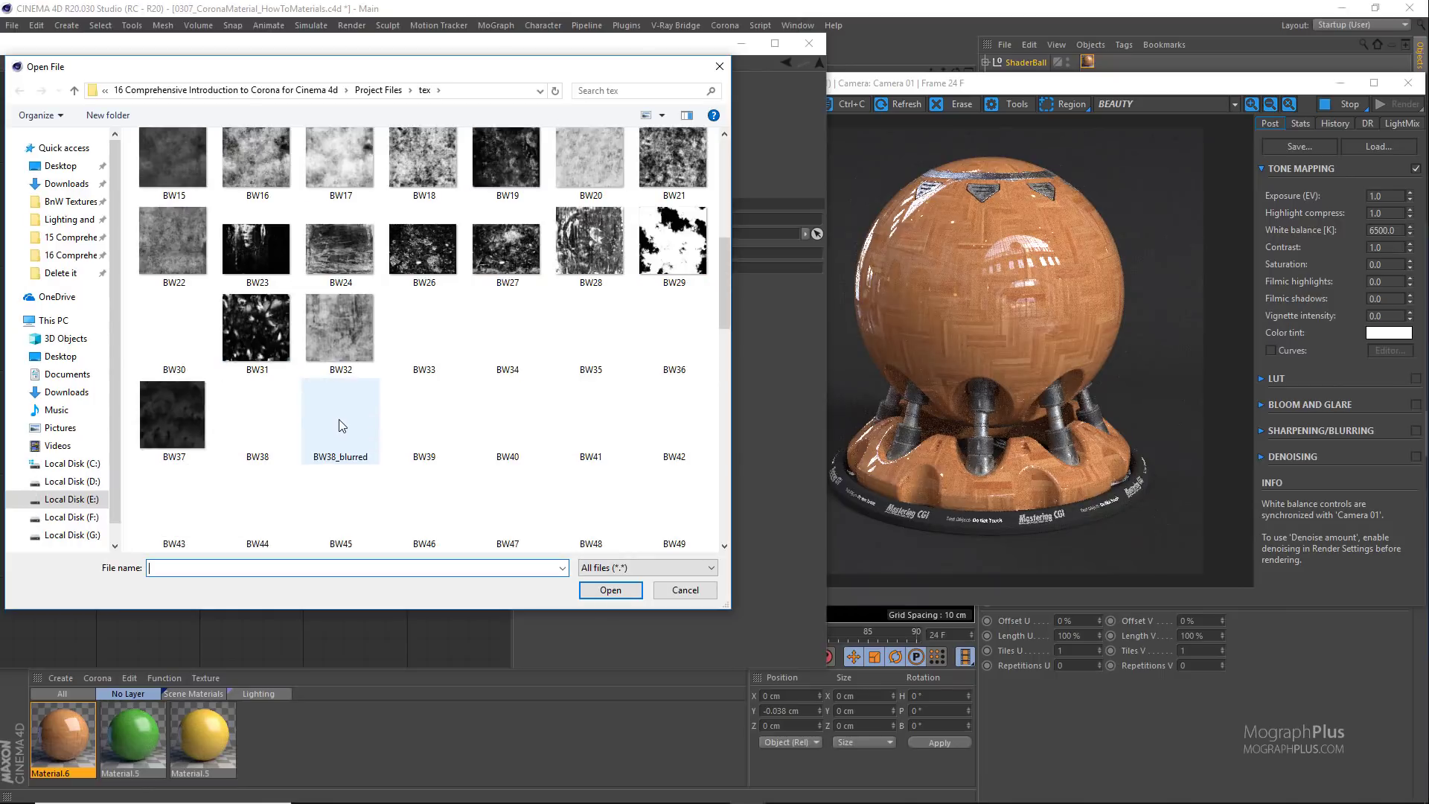
pyautogui.scroll(-15, 338, 425)
pyautogui.click(498, 490)
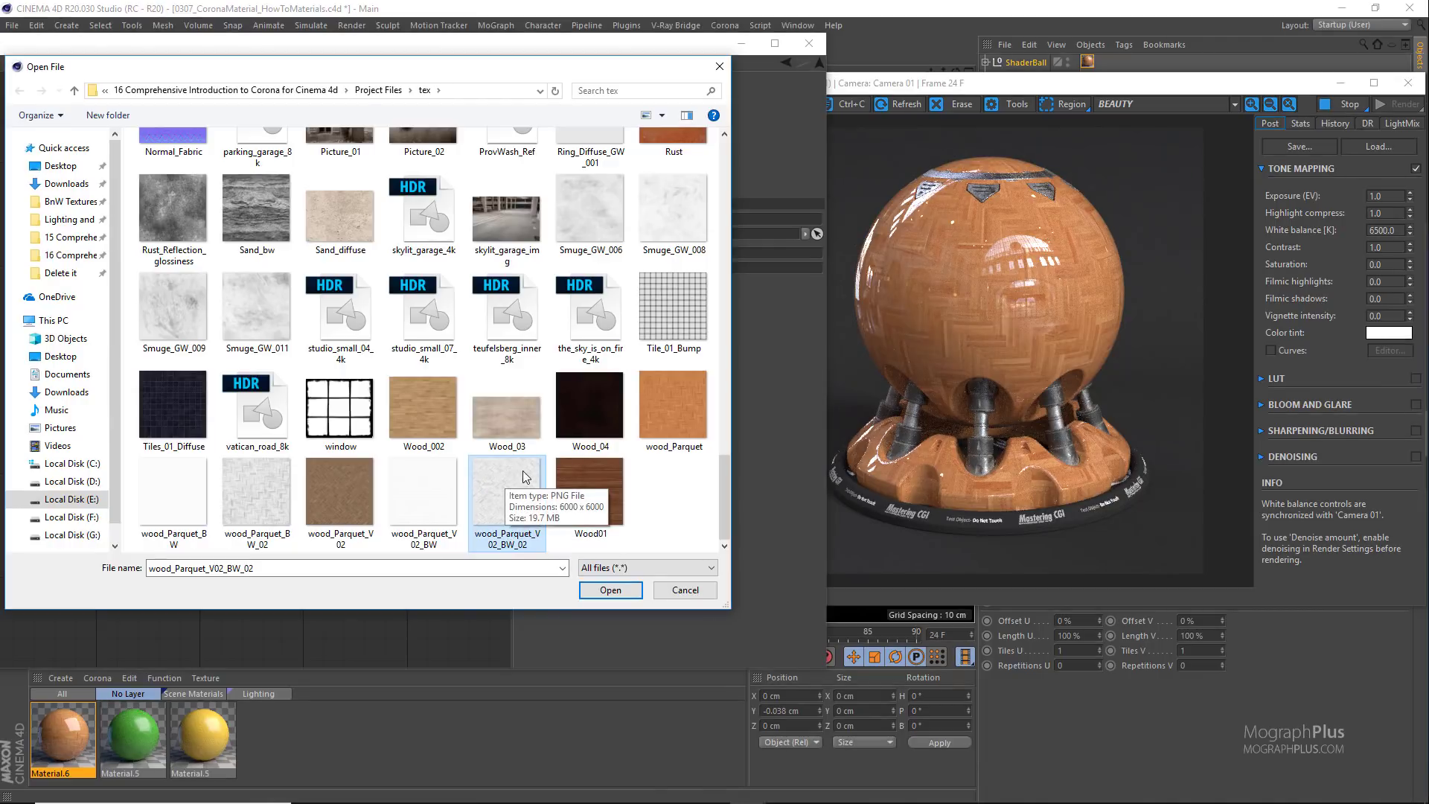
pyautogui.click(960, 469)
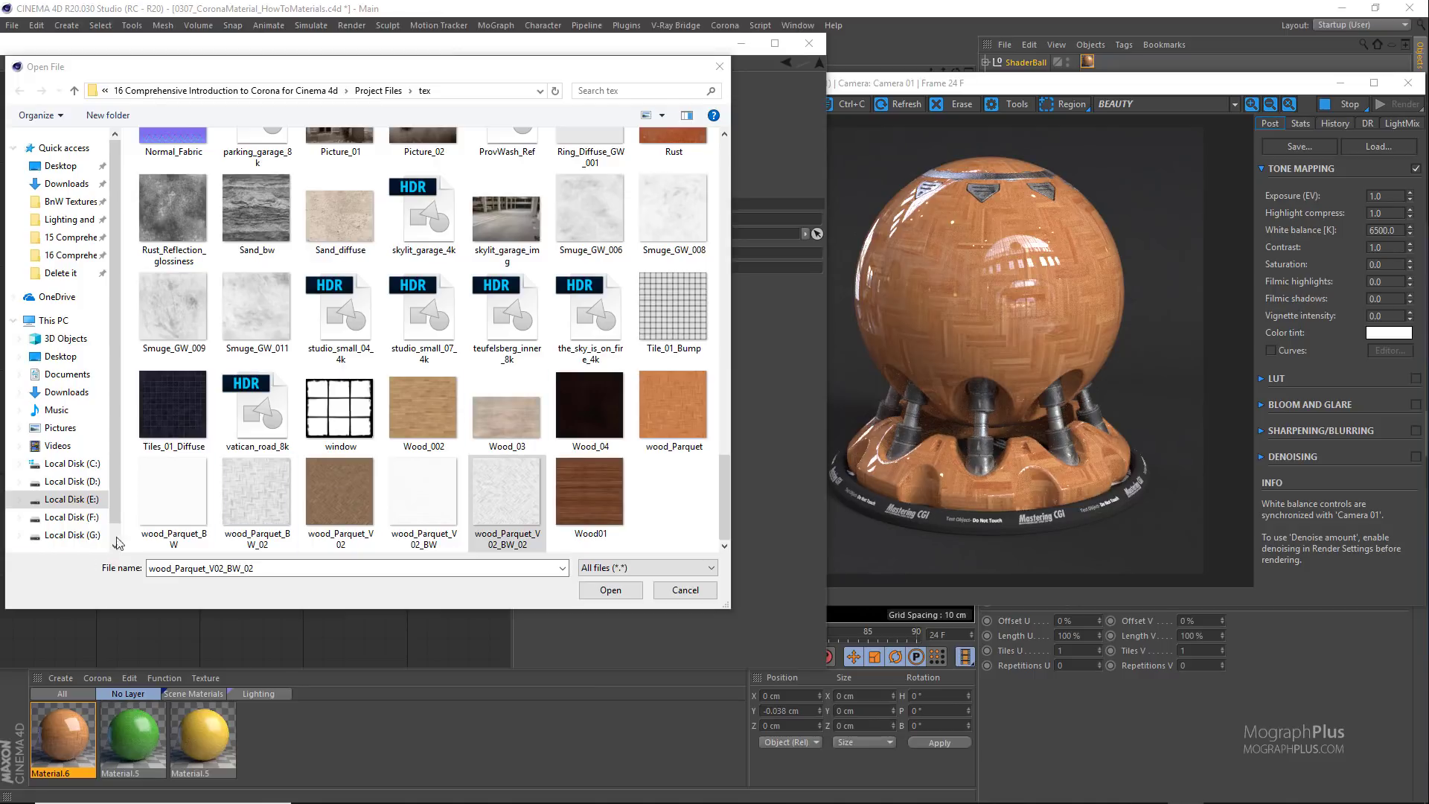
pyautogui.doubleClick(253, 485)
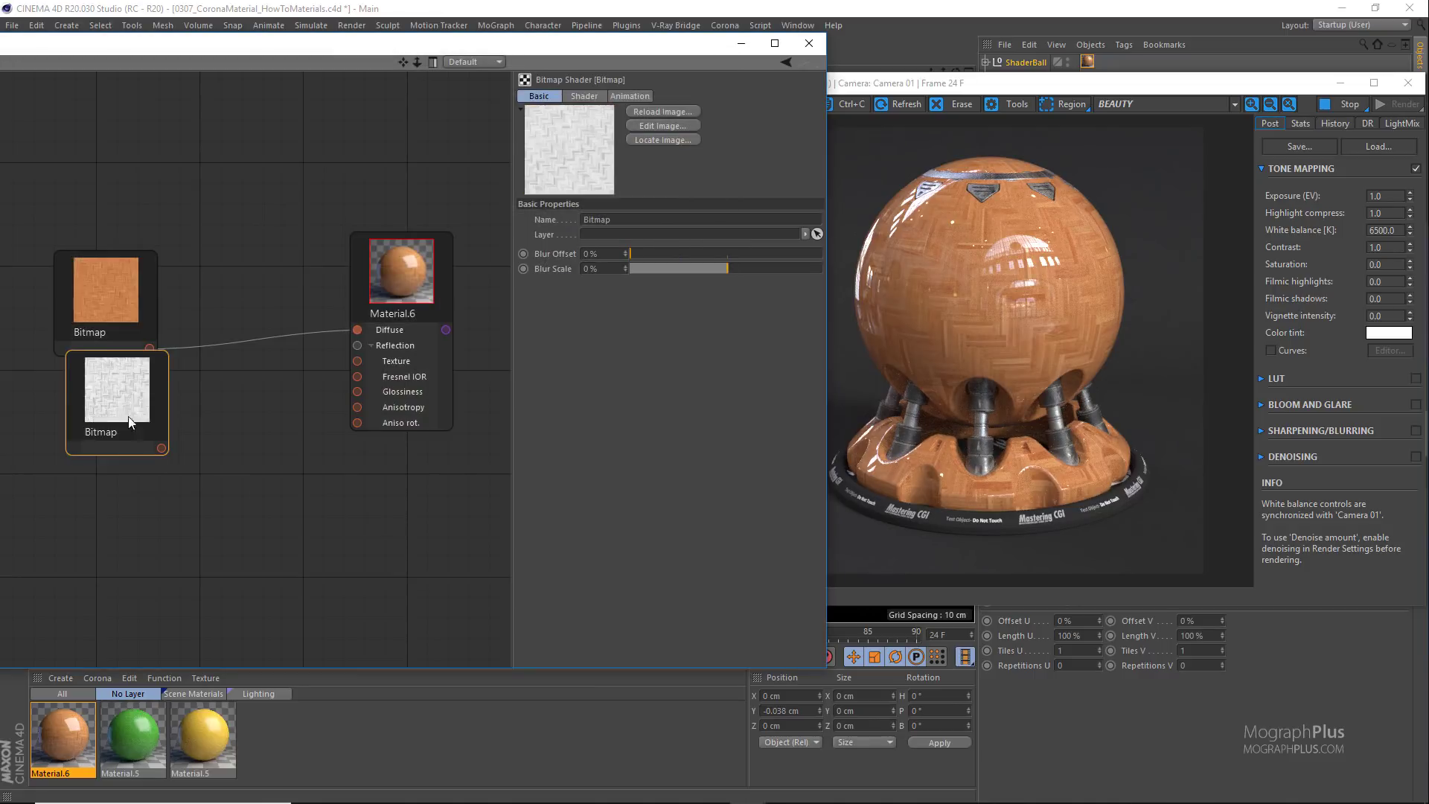
pyautogui.moveTo(128, 416); pyautogui.dragTo(137, 488)
# Step: Add a Corona Color Correct shader and wire the black-and-white parquet bitmap through it into the material's Glossiness input
pyautogui.rightClick(185, 492)
pyautogui.moveTo(240, 525)
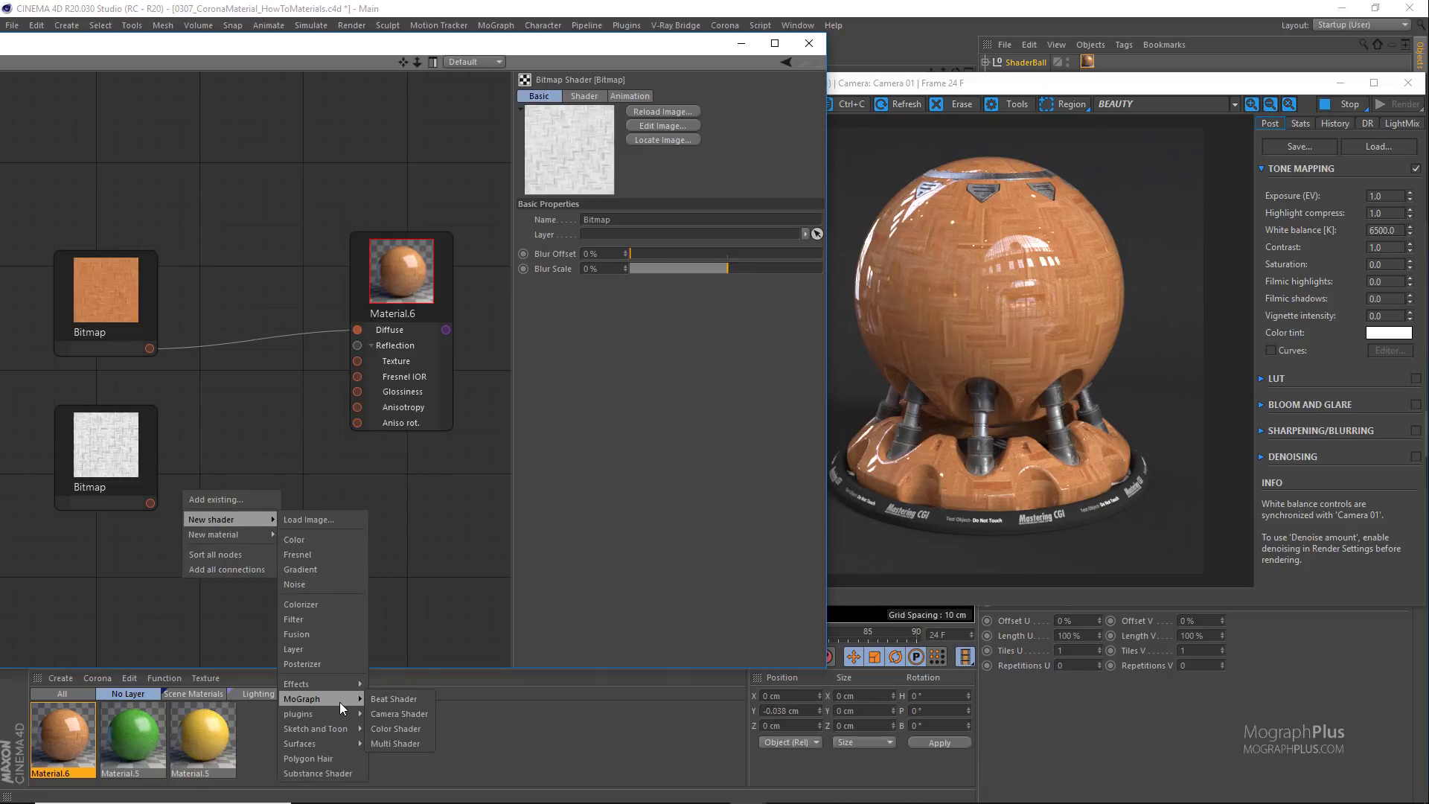
pyautogui.moveTo(357, 714)
pyautogui.moveTo(427, 712)
pyautogui.click(489, 679)
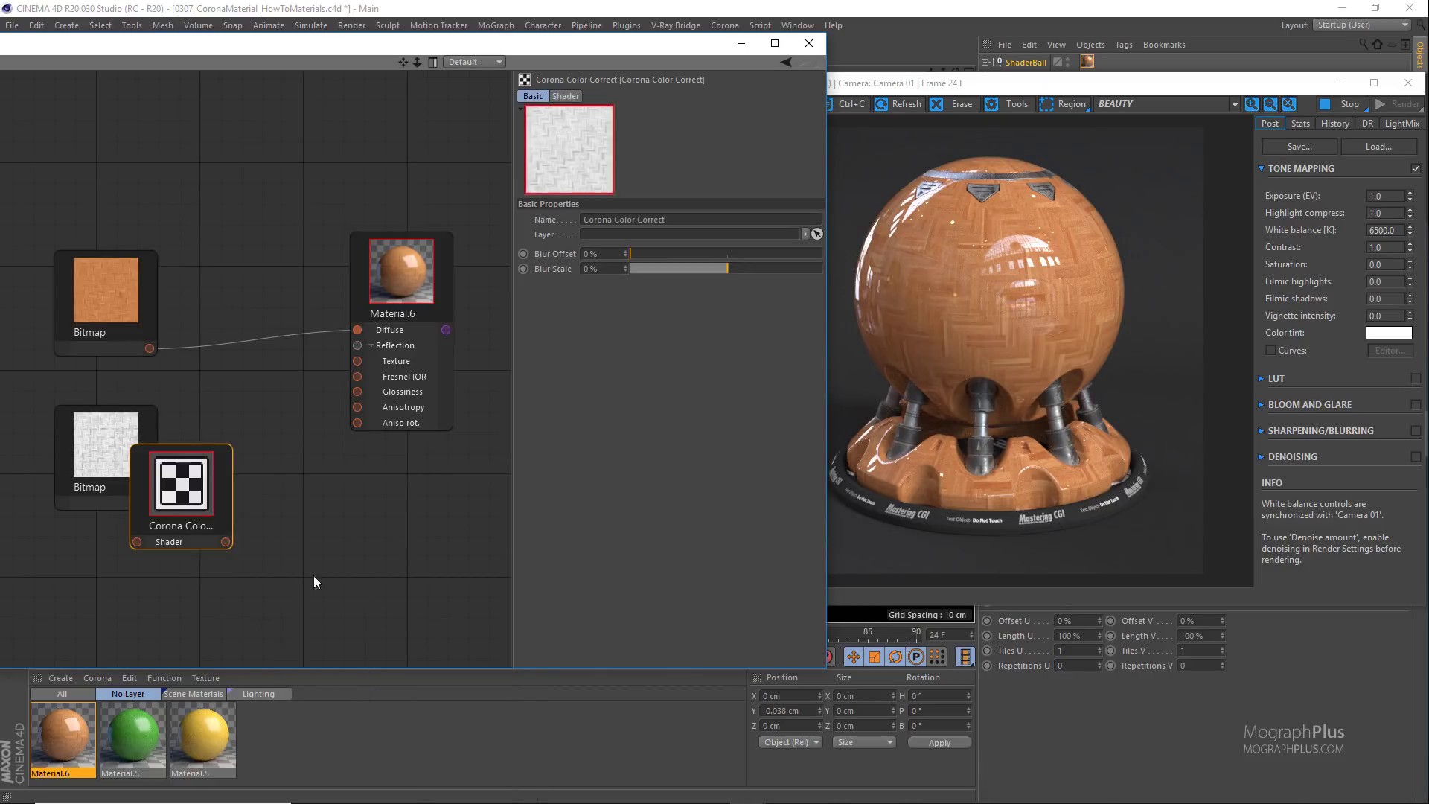
pyautogui.moveTo(233, 524); pyautogui.dragTo(356, 399)
pyautogui.moveTo(150, 503); pyautogui.dragTo(205, 583)
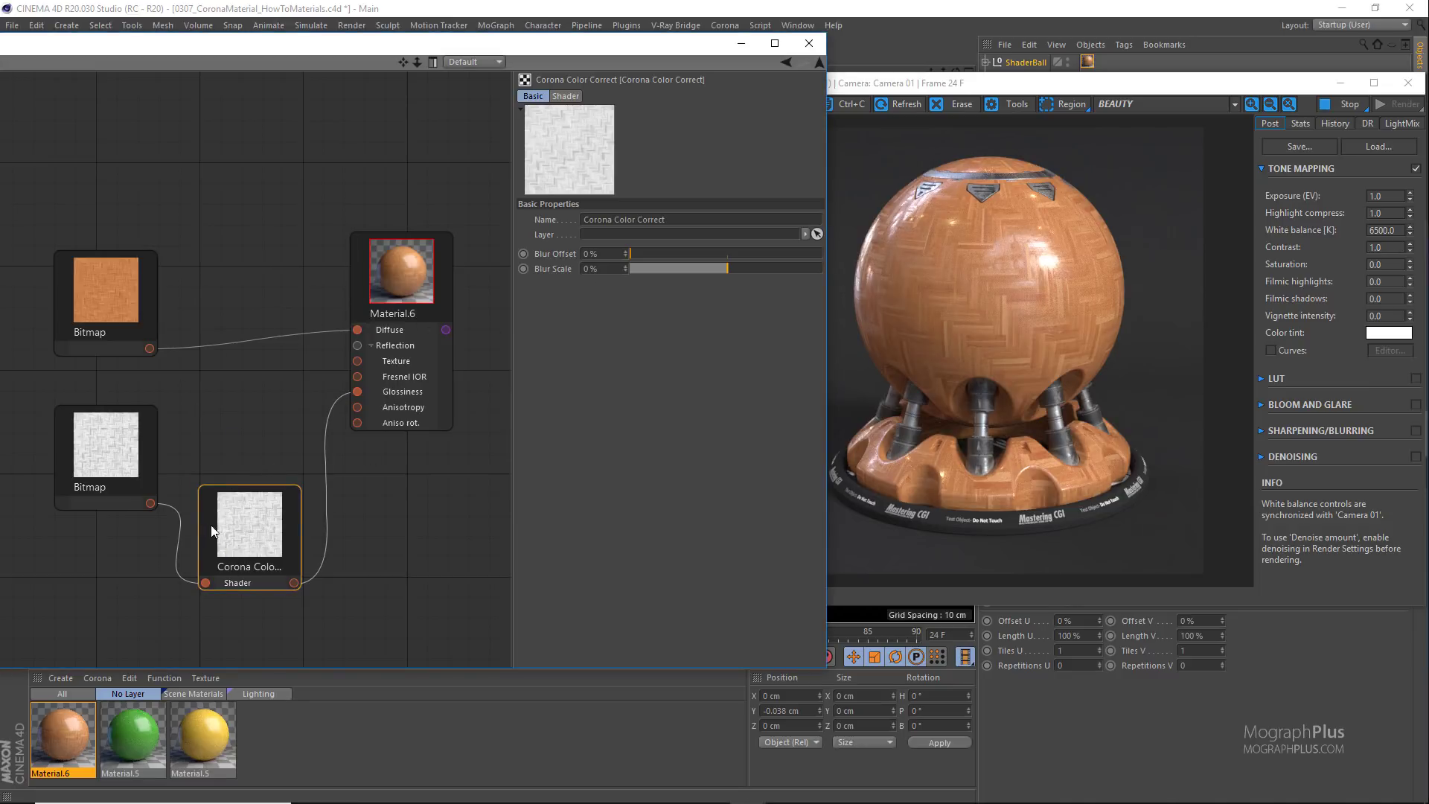
# Step: Set the Color Correct shader's contrast to 0.45 and brightness to -0.05
pyautogui.click(567, 98)
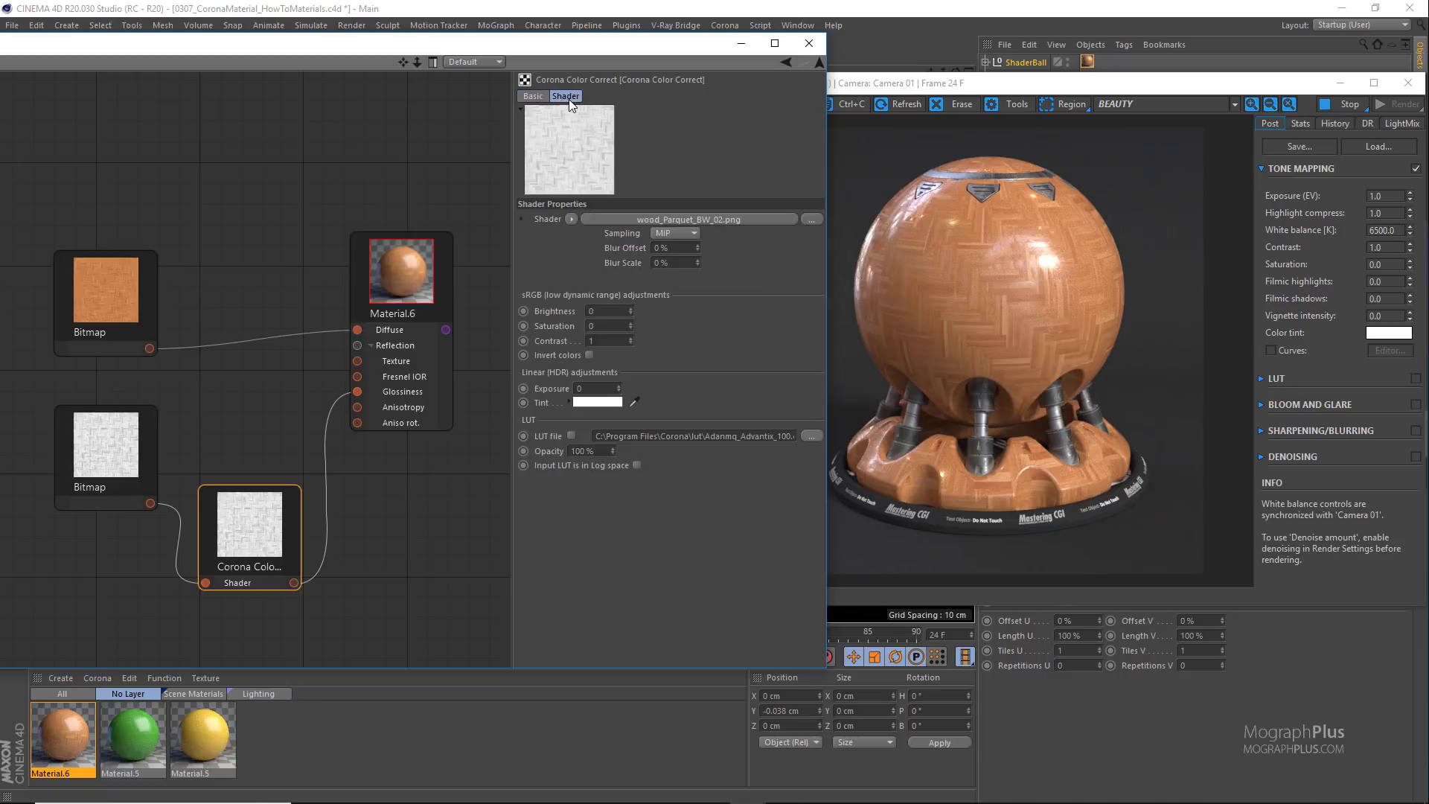
pyautogui.click(610, 342)
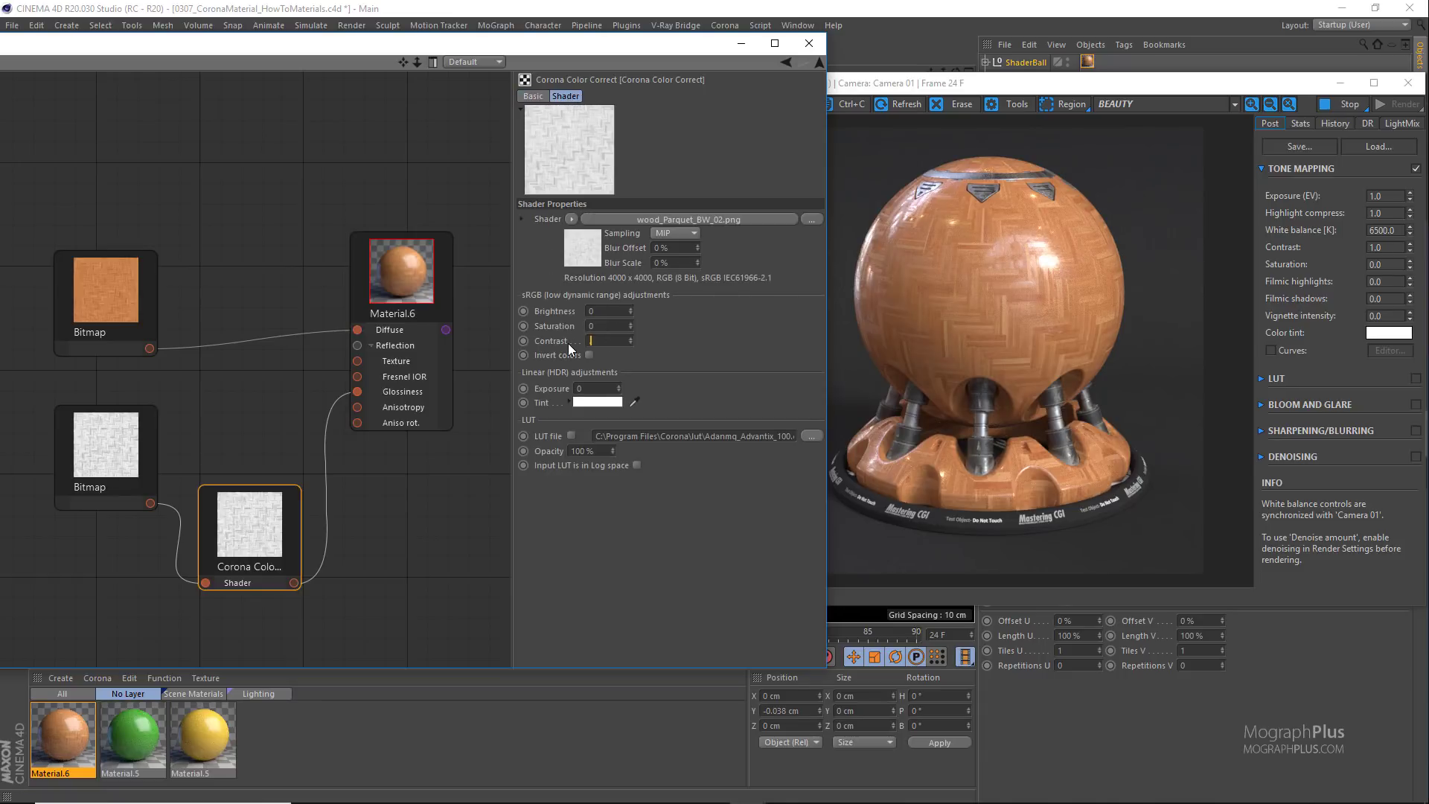
pyautogui.press('Return')
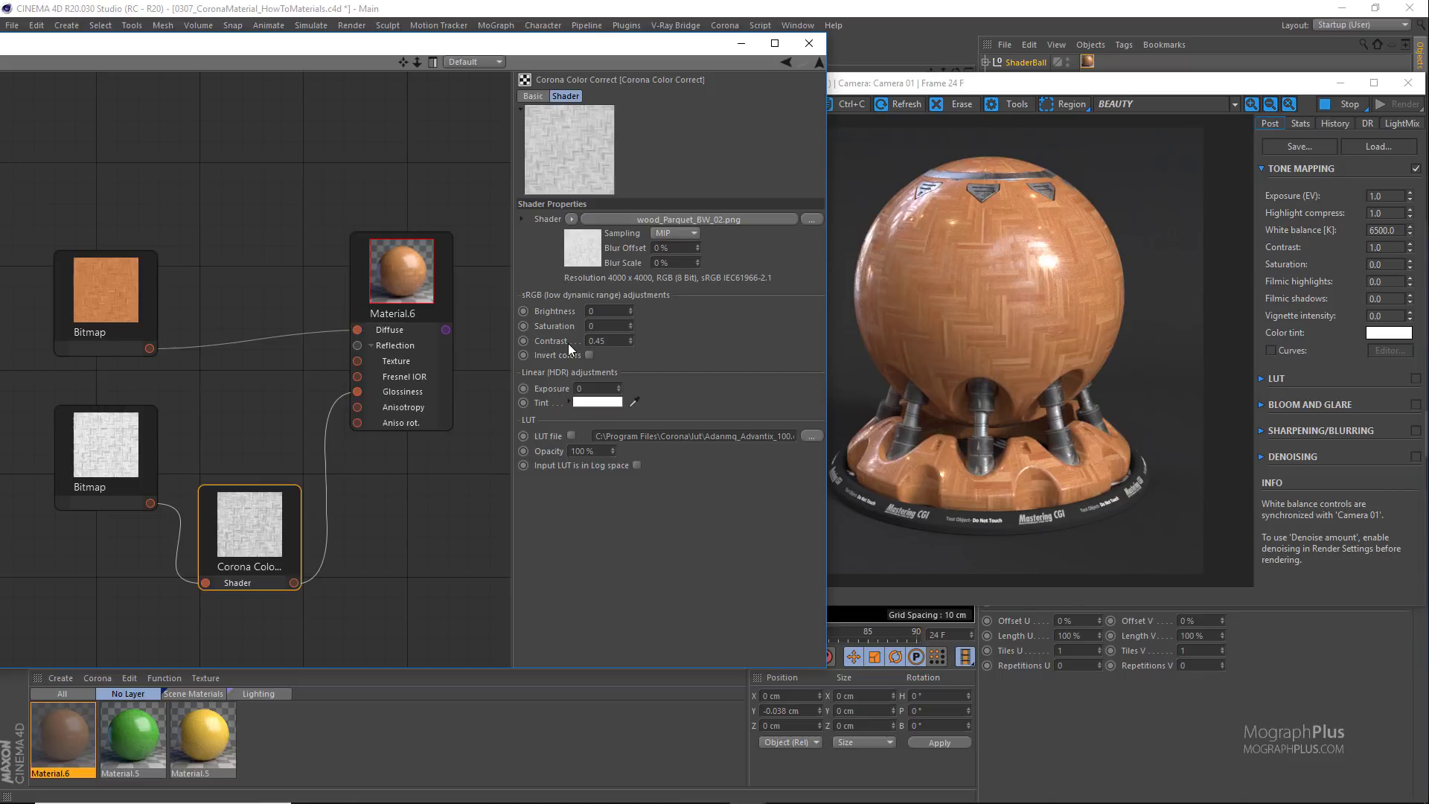
pyautogui.scroll(2, 231, 602)
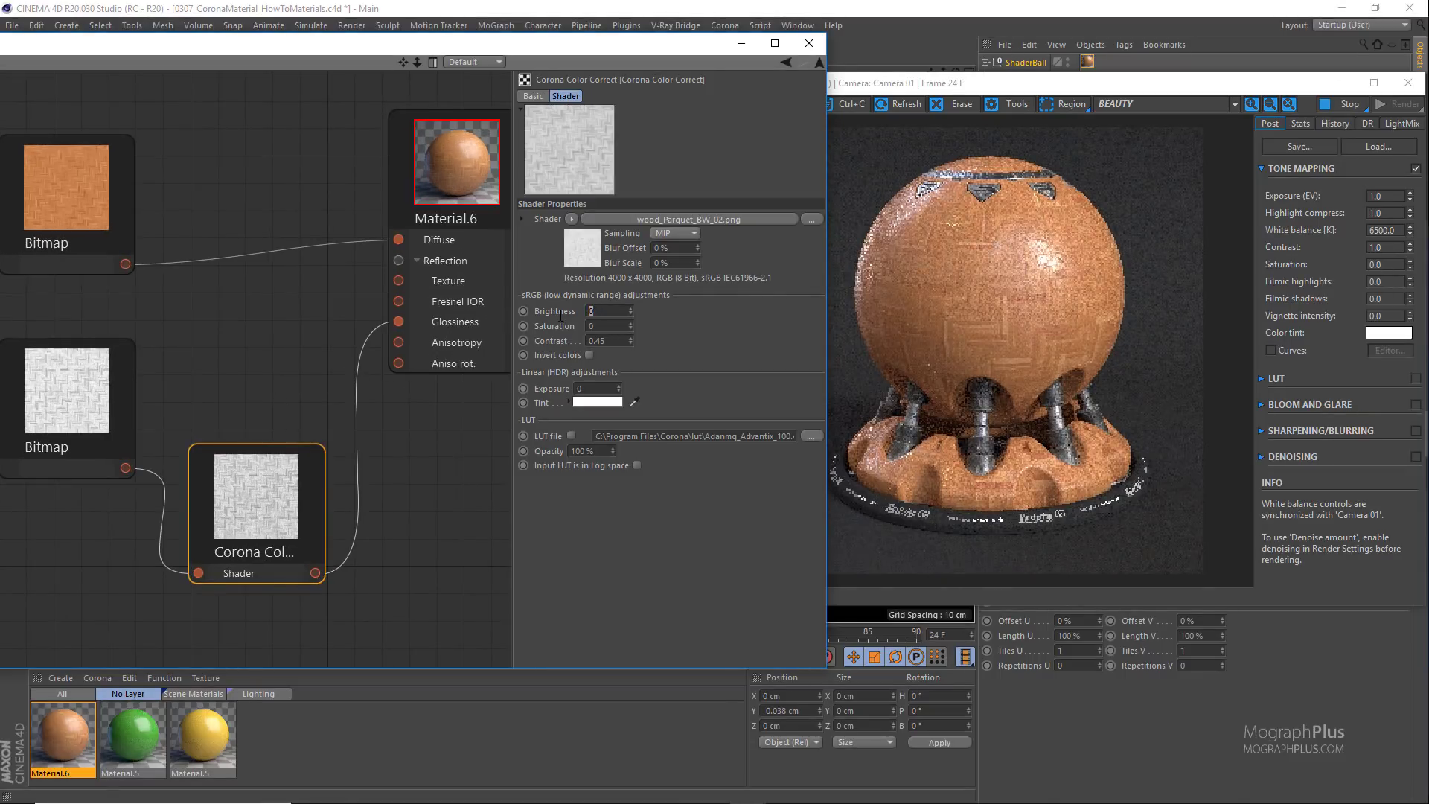
pyautogui.press('BackSpace')
pyautogui.write('-0.05')
pyautogui.press('Return')
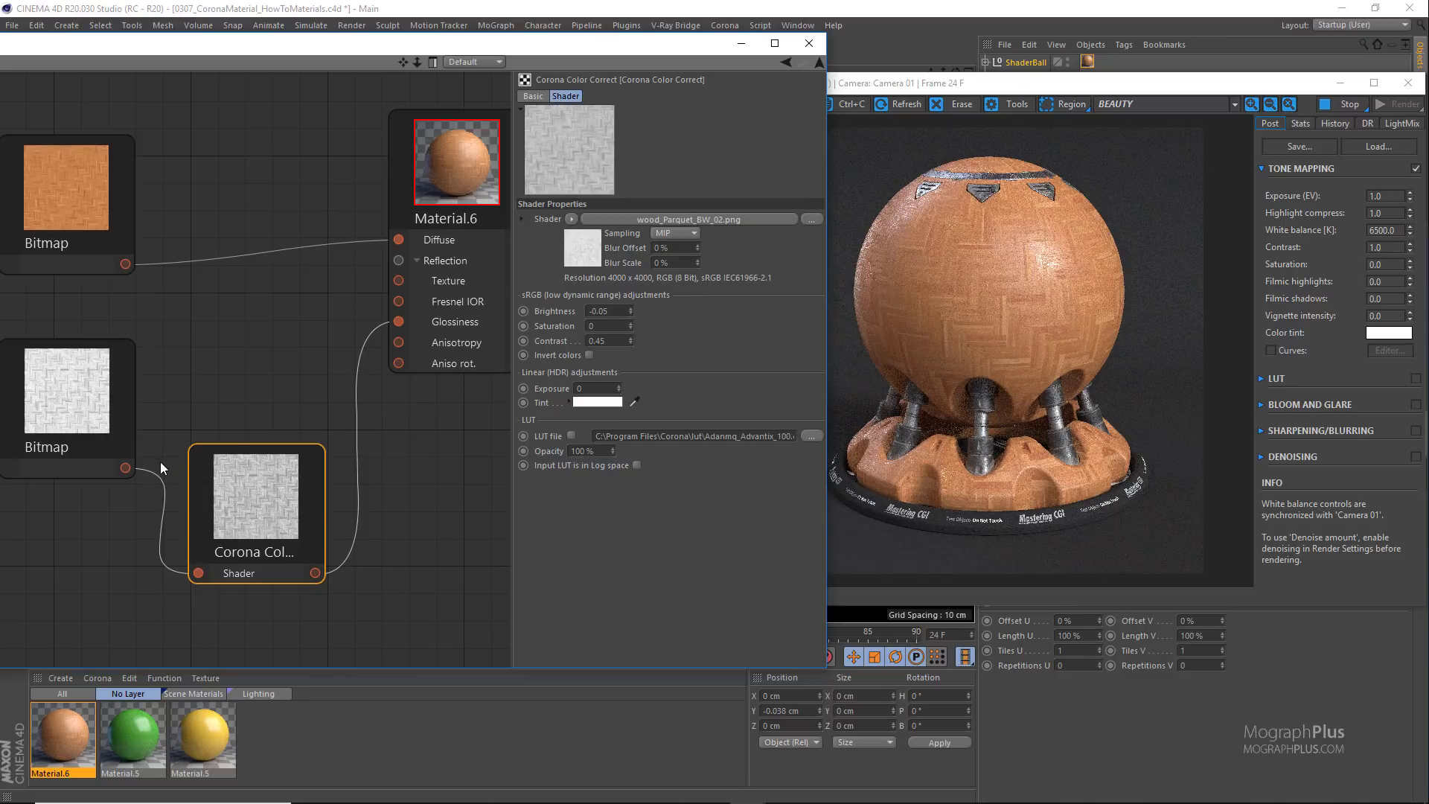
# Step: Enable Bump on the wood material and connect the black-and-white parquet bitmap directly to its Bump input
pyautogui.click(432, 158)
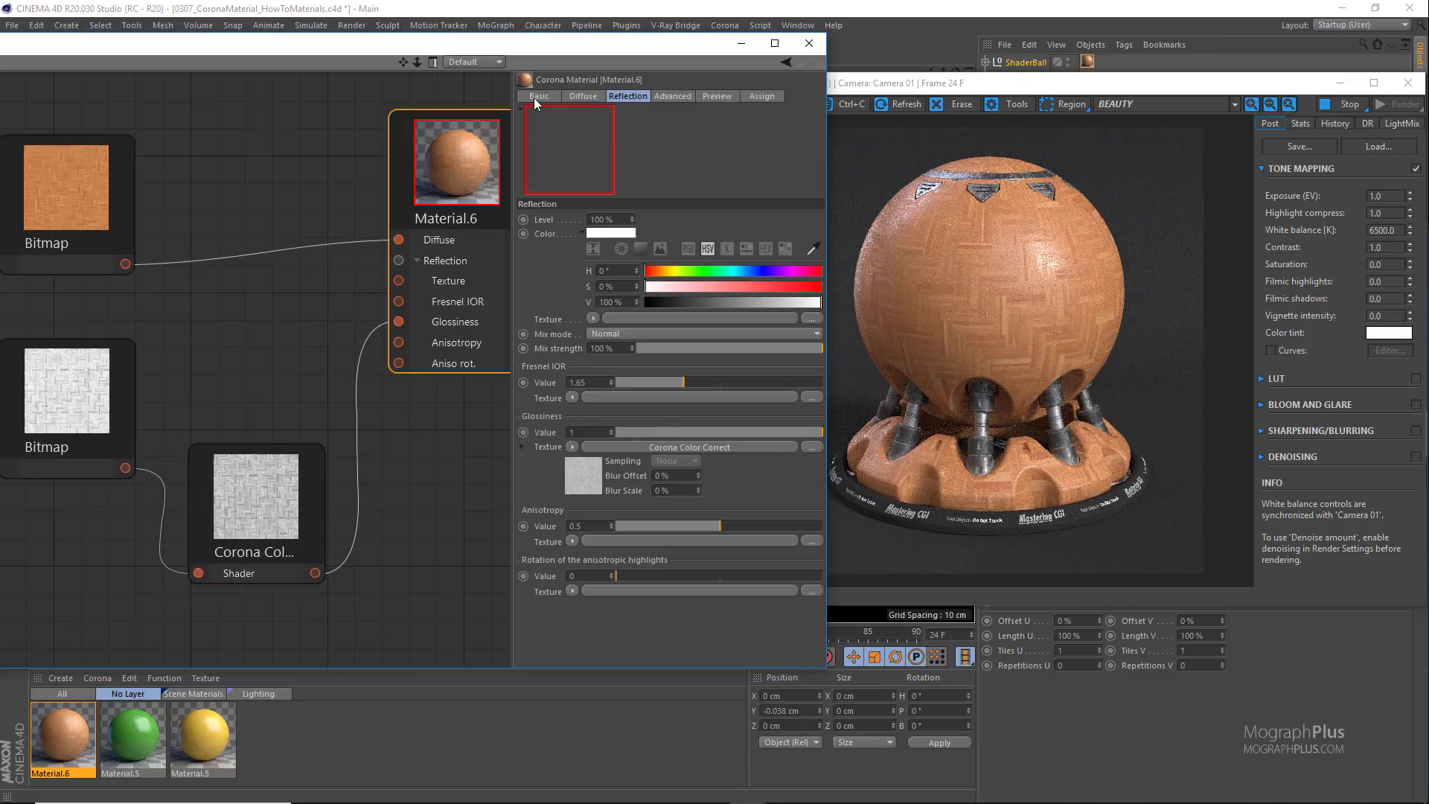
pyautogui.click(535, 97)
pyautogui.click(695, 274)
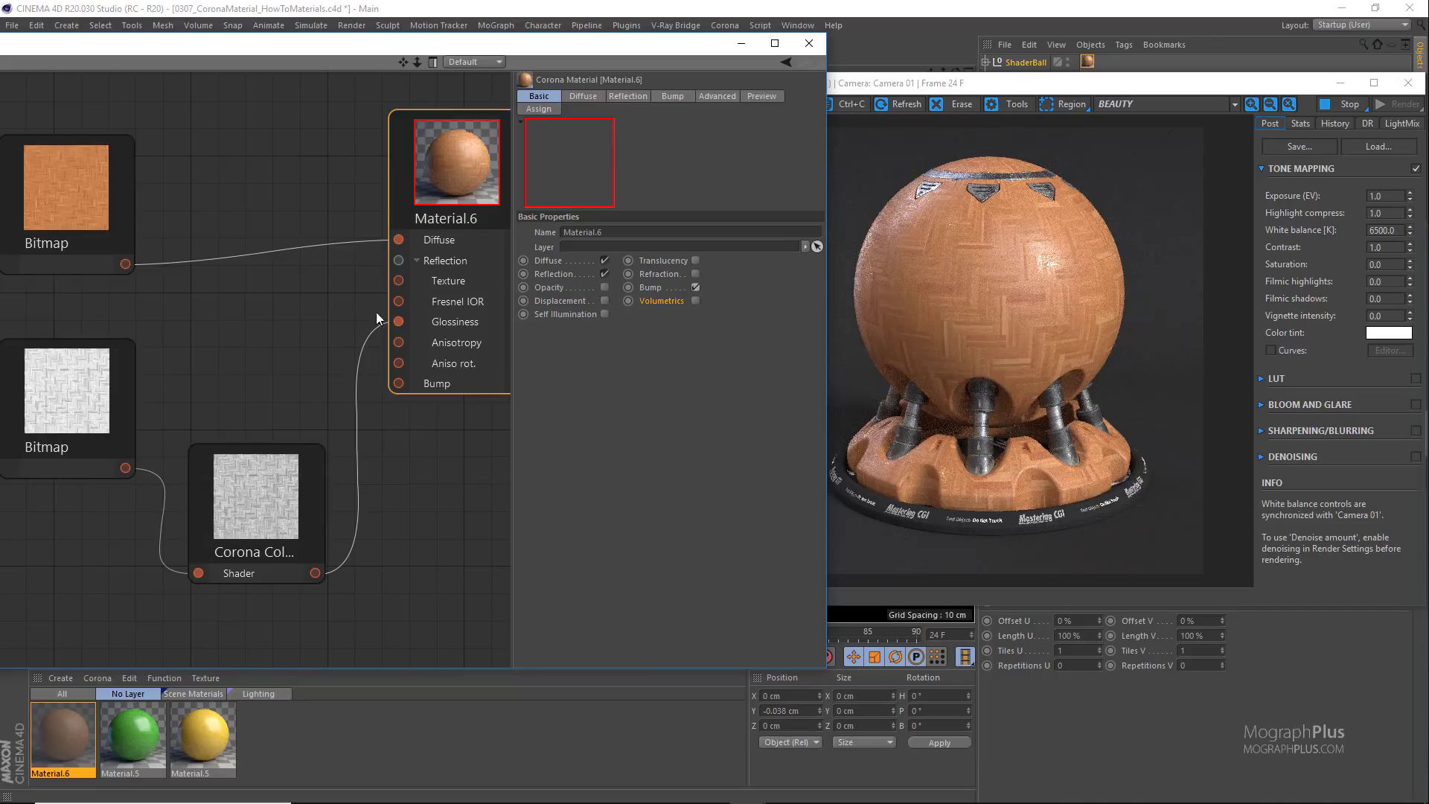
pyautogui.moveTo(126, 468); pyautogui.dragTo(412, 386)
pyautogui.moveTo(125, 468); pyautogui.dragTo(399, 383)
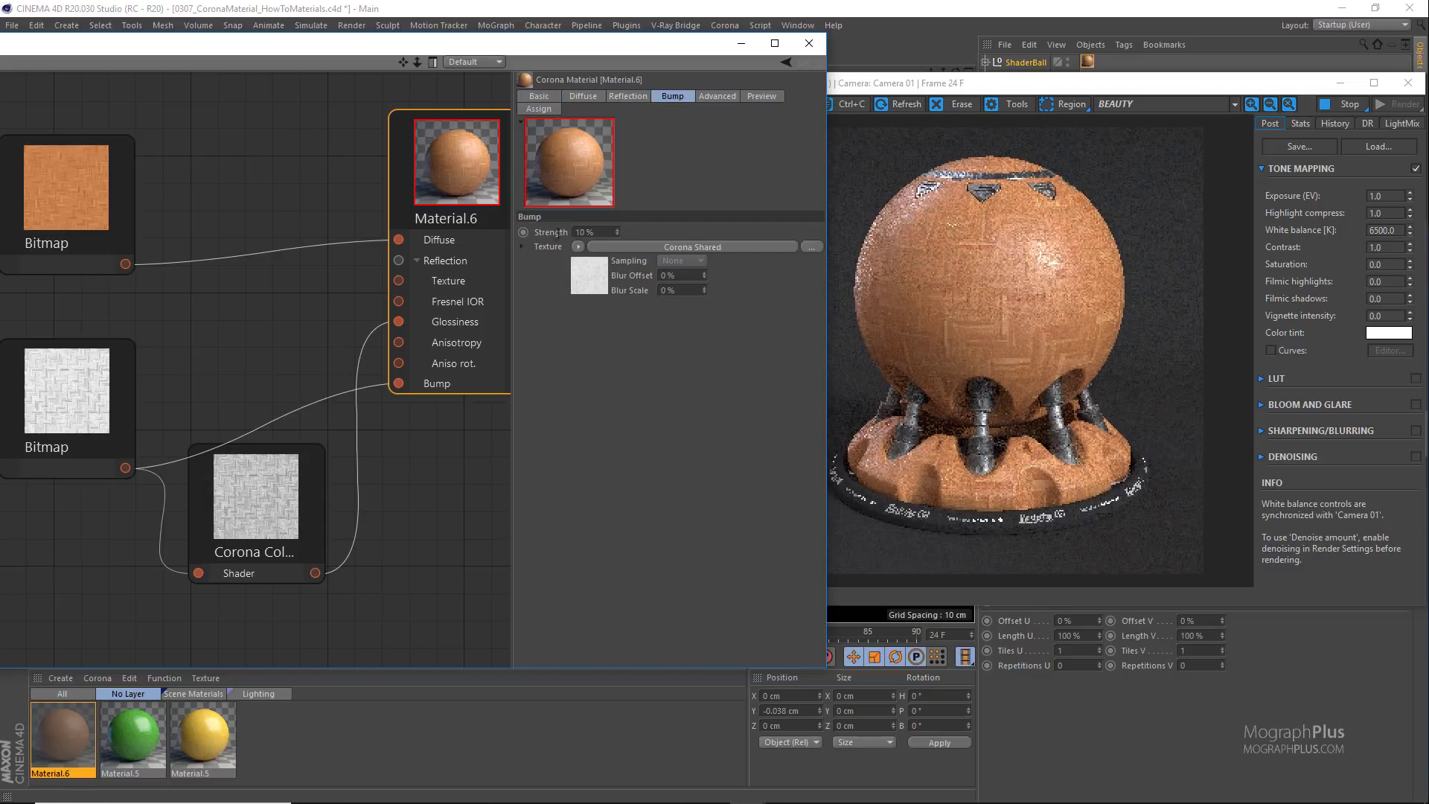
# Step: Set the wood material's bump strength to 2%
pyautogui.doubleClick(585, 233)
pyautogui.write('2')
pyautogui.press('Return')
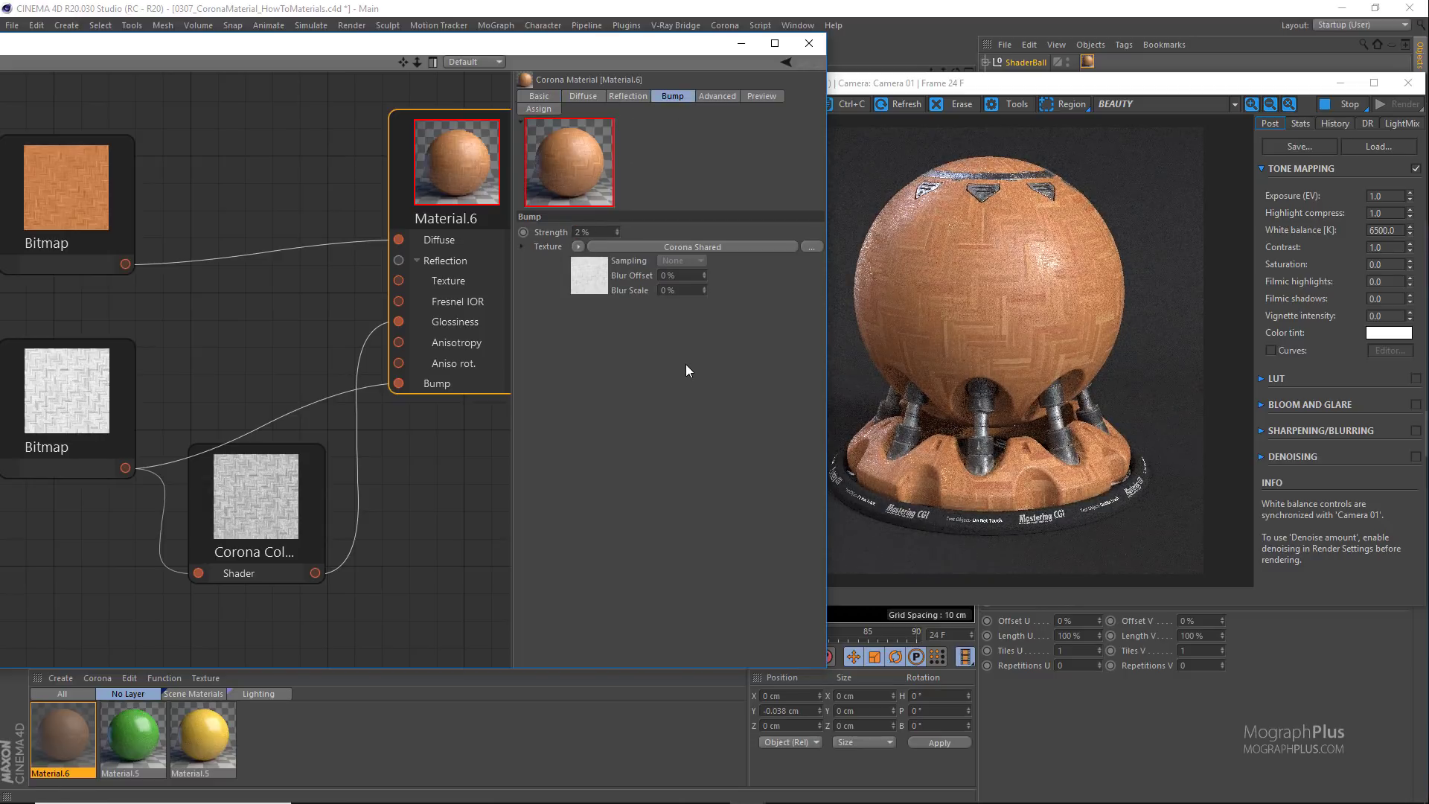
pyautogui.scroll(-1, 290, 310)
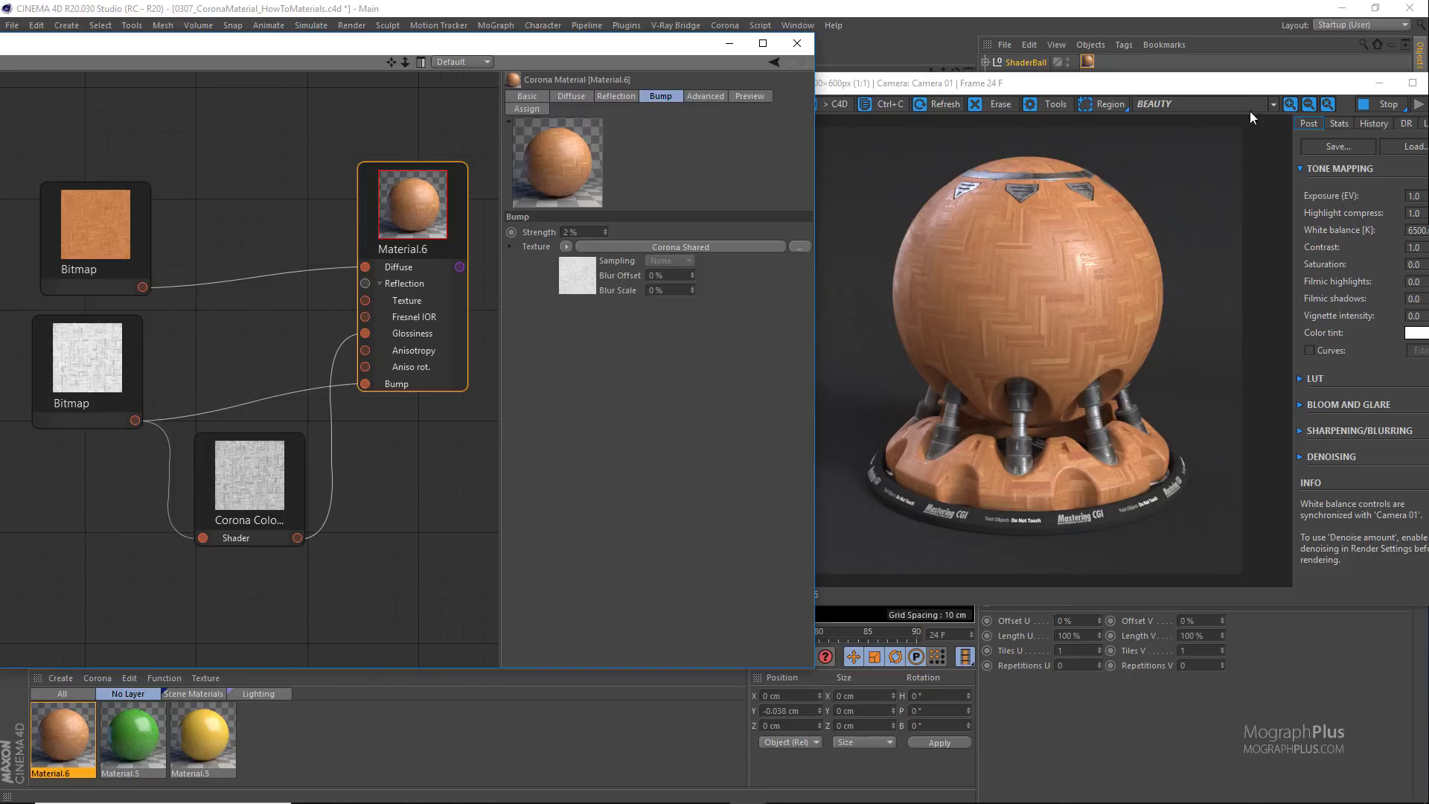
# Step: Move the render window fully into view and set its tone mapping contrast to 1.5
pyautogui.moveTo(1201, 84); pyautogui.dragTo(1131, 91)
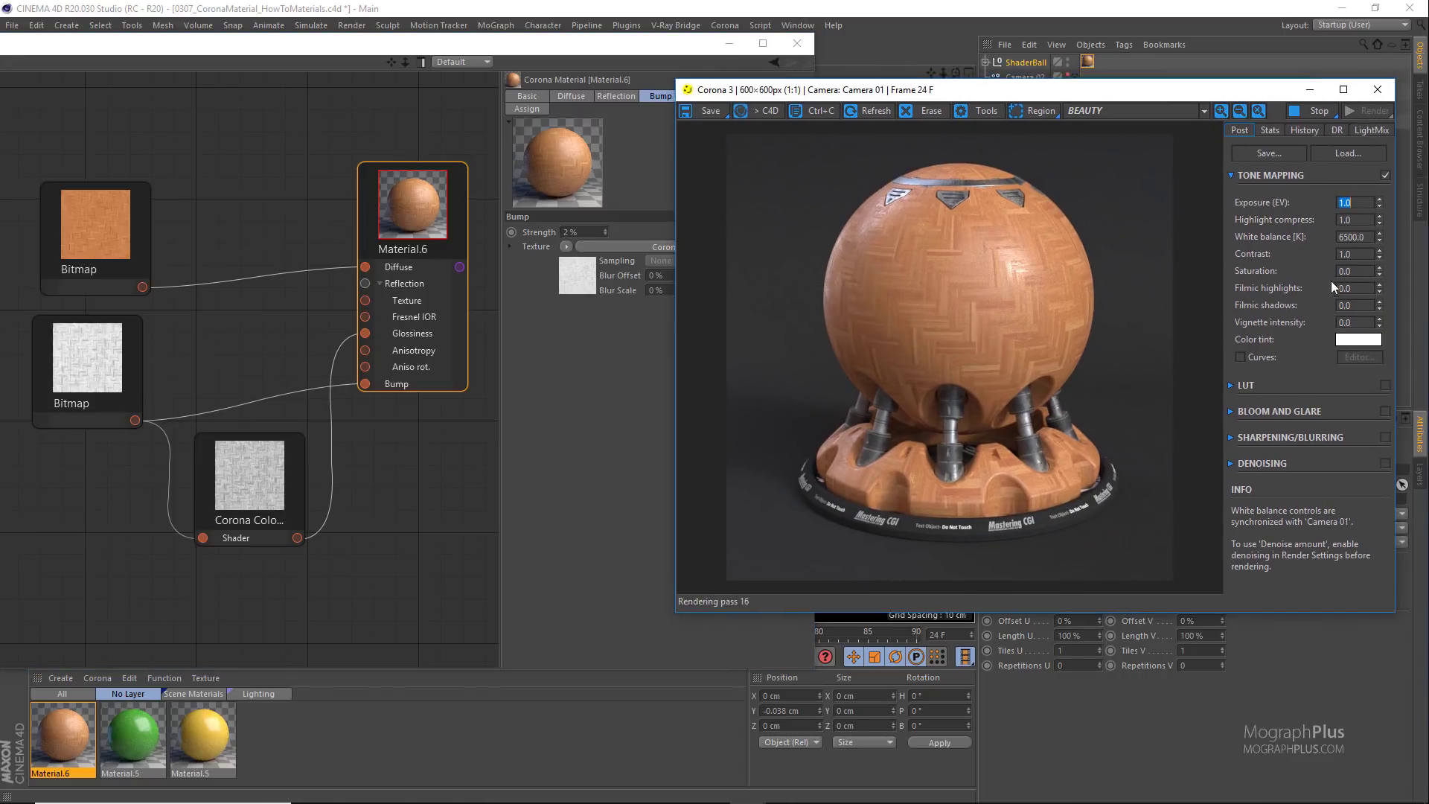
pyautogui.click(1358, 255)
pyautogui.press('BackSpace')
pyautogui.write('5')
pyautogui.press('Return')
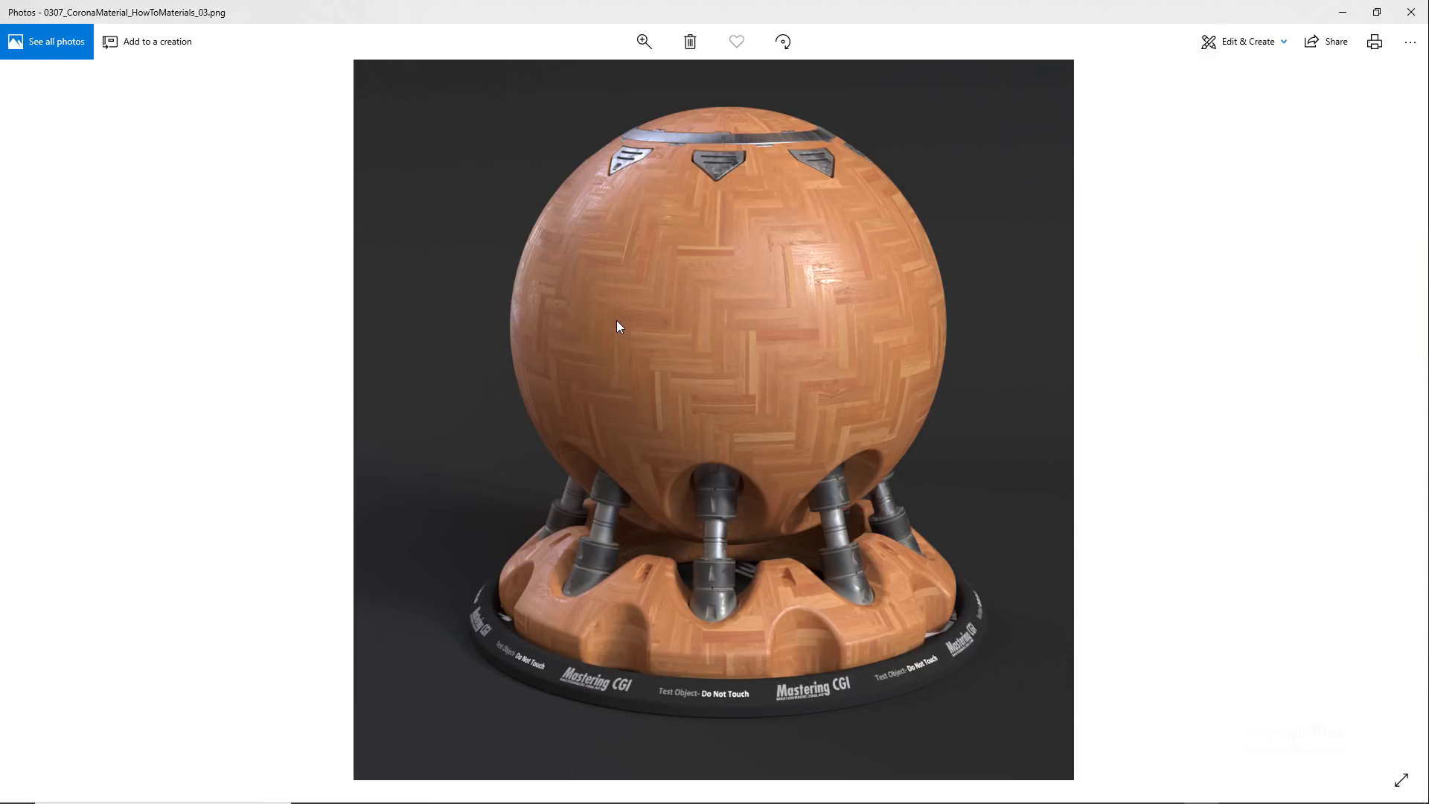
# Step: Close the saved render in Photos and create a new Corona material in the empty area below the wood nodes
pyautogui.click(1416, 10)
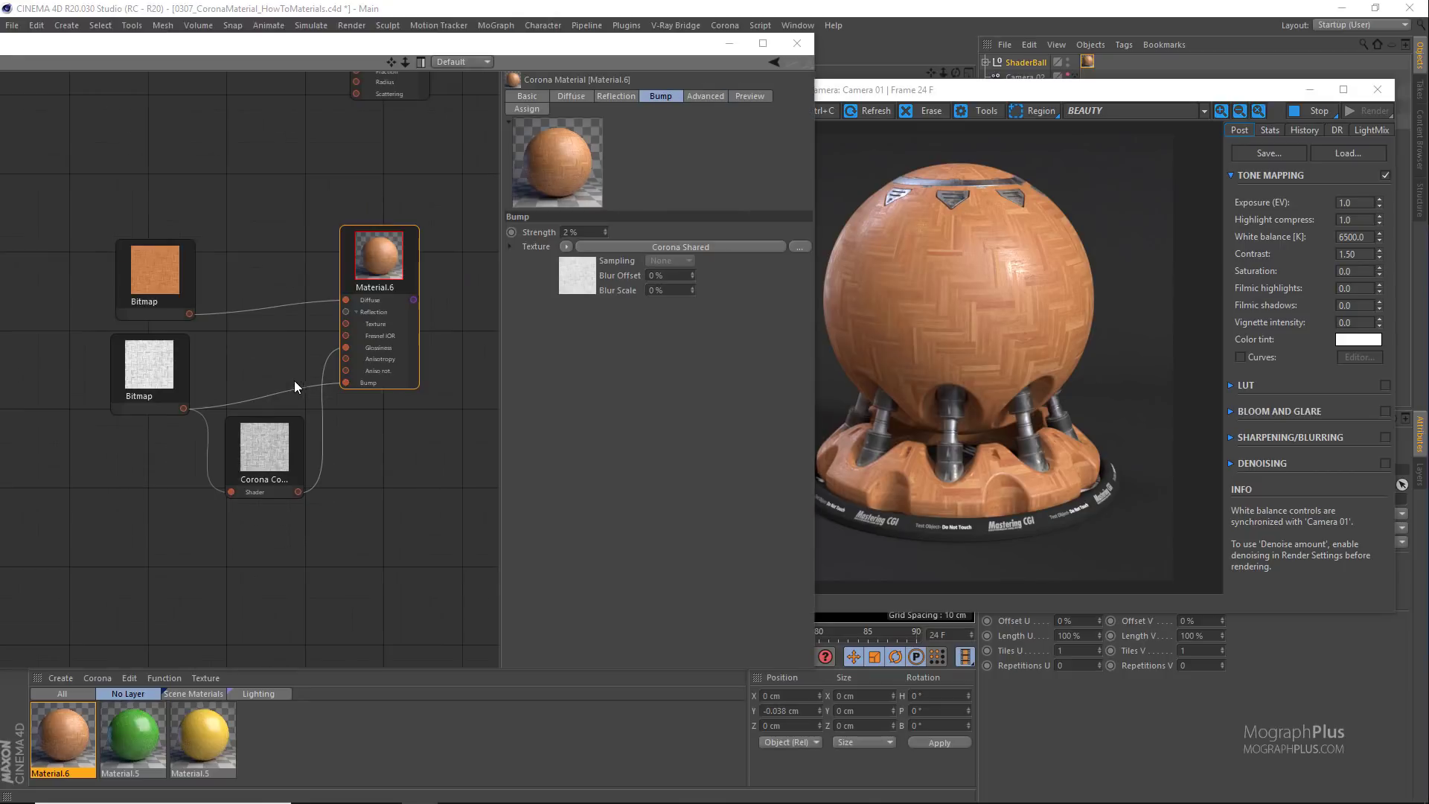
pyautogui.rightClick(259, 348)
pyautogui.moveTo(346, 392)
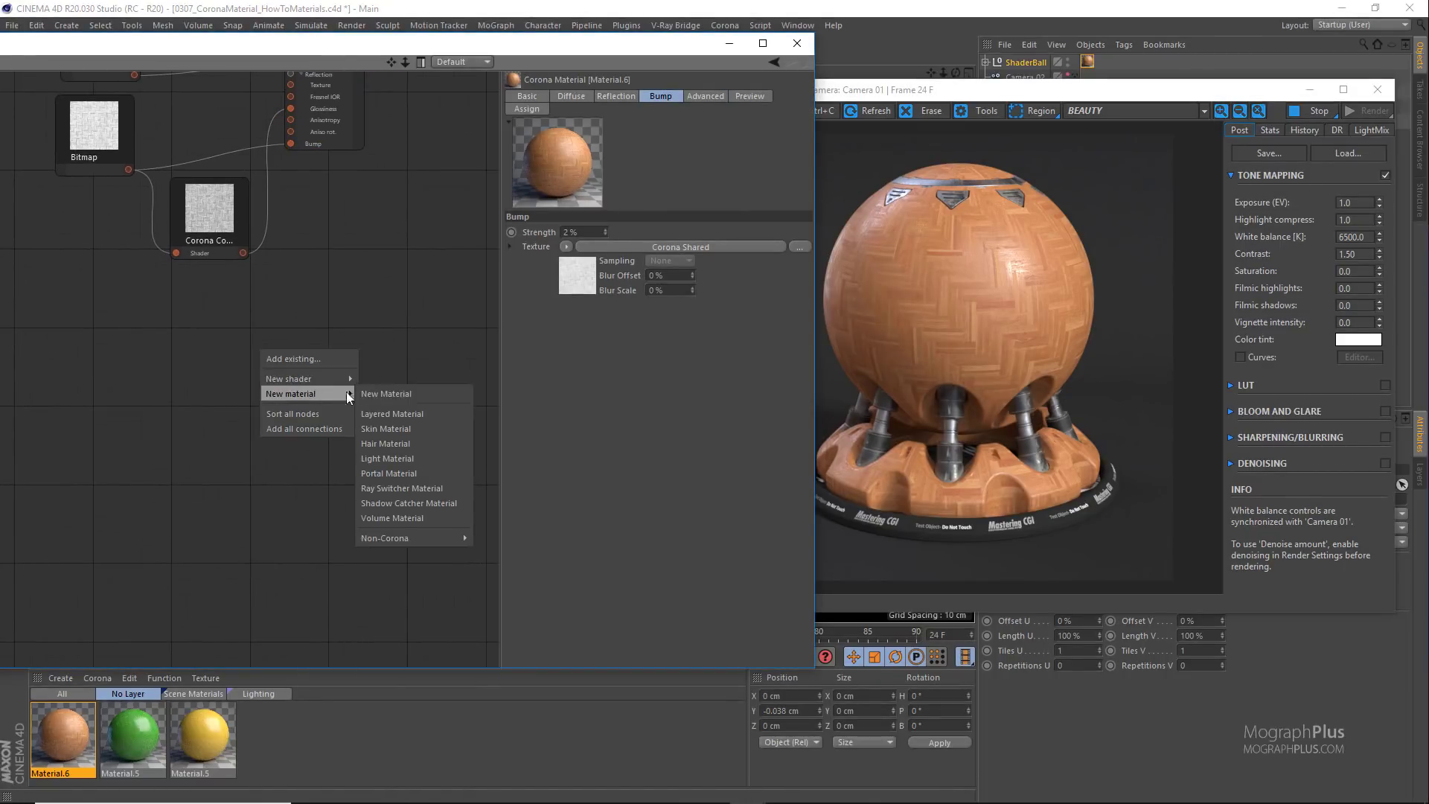
pyautogui.click(402, 392)
pyautogui.moveTo(241, 347); pyautogui.dragTo(325, 414)
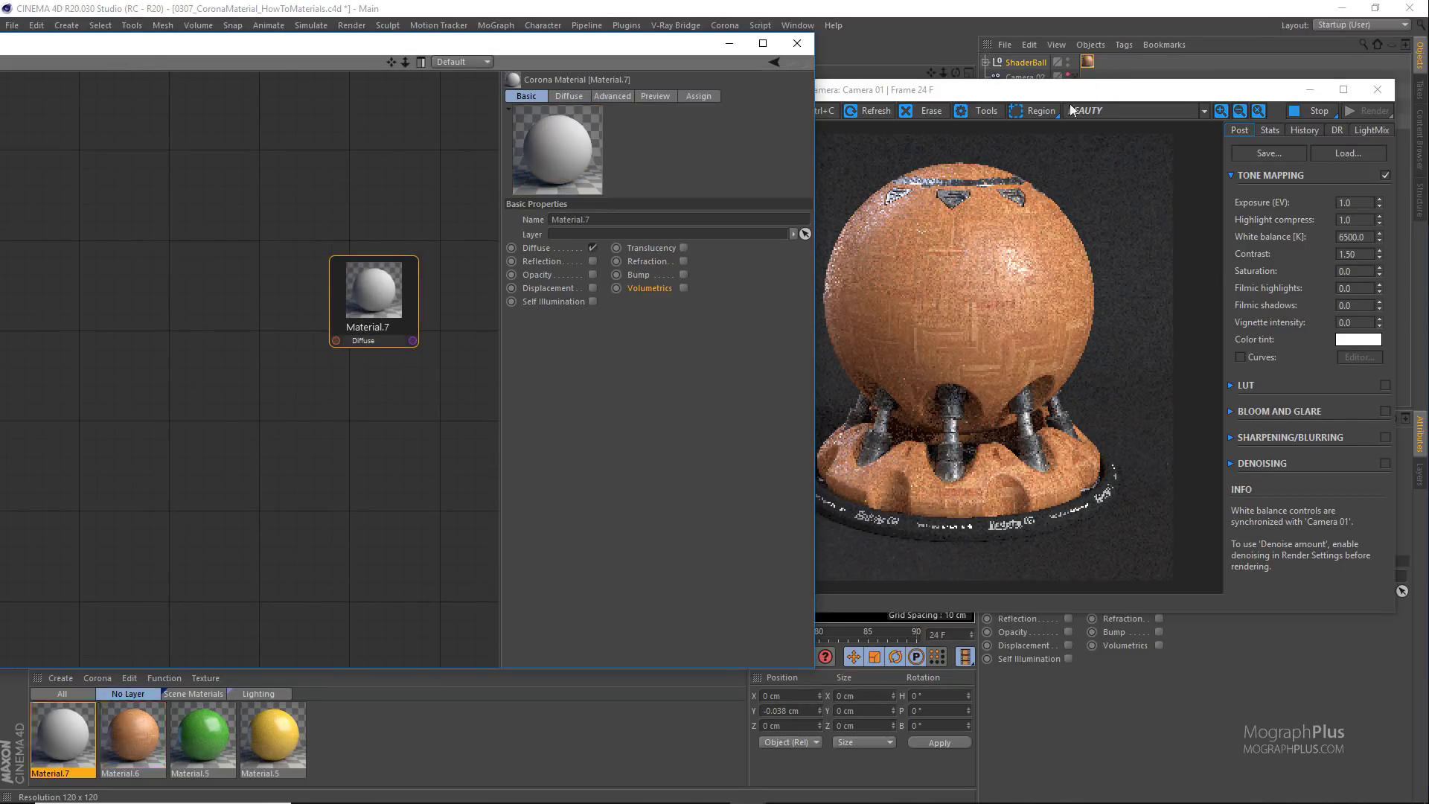
# Step: Load the Concrete_01_d image as a new bitmap node and connect it to the new material's Diffuse input
pyautogui.scroll(-1, 265, 265)
pyautogui.moveTo(265, 265); pyautogui.dragTo(341, 362, button='middle')
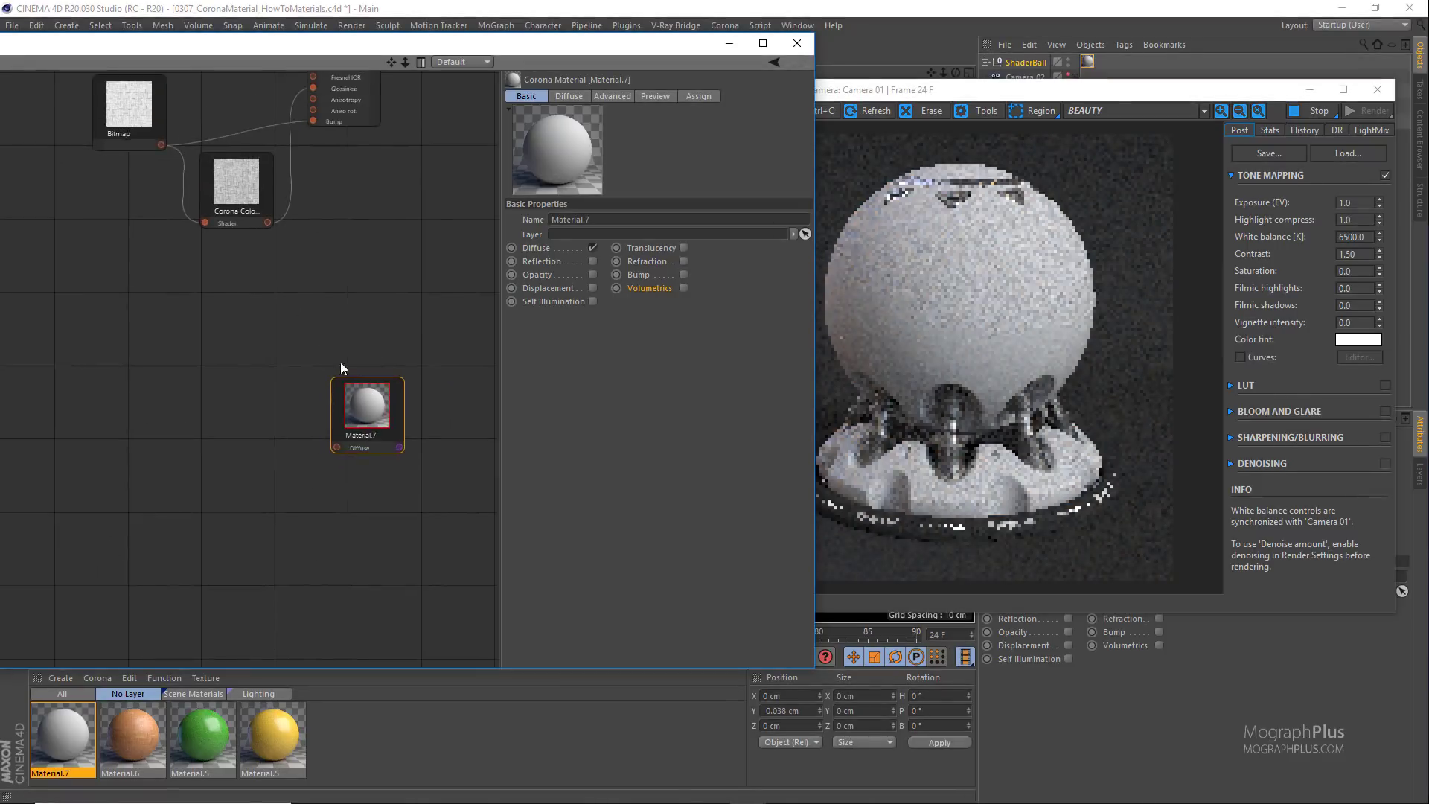
pyautogui.scroll(2, 308, 390)
pyautogui.rightClick(125, 389)
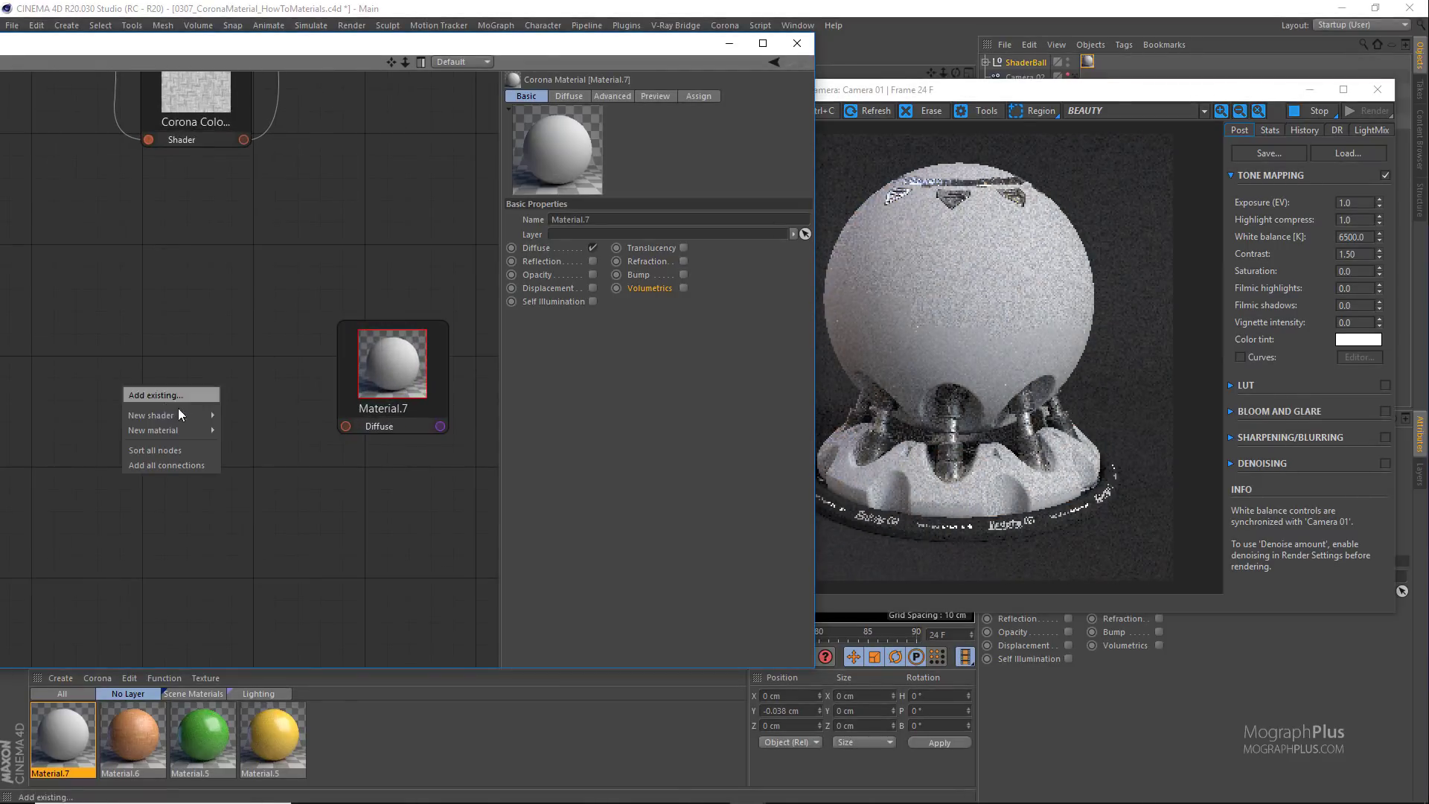
pyautogui.moveTo(195, 415)
pyautogui.click(248, 415)
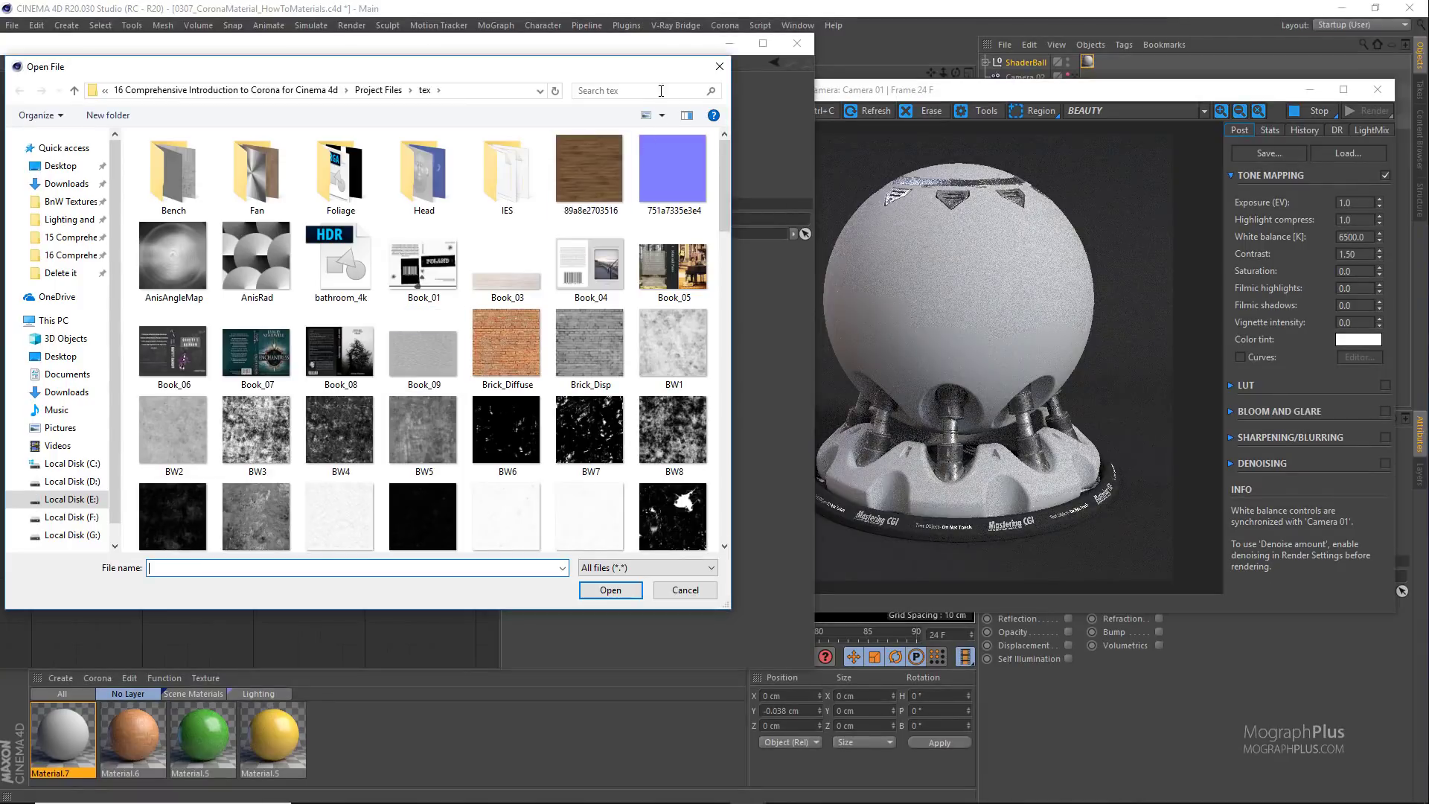
pyautogui.click(645, 91)
pyautogui.write('conc')
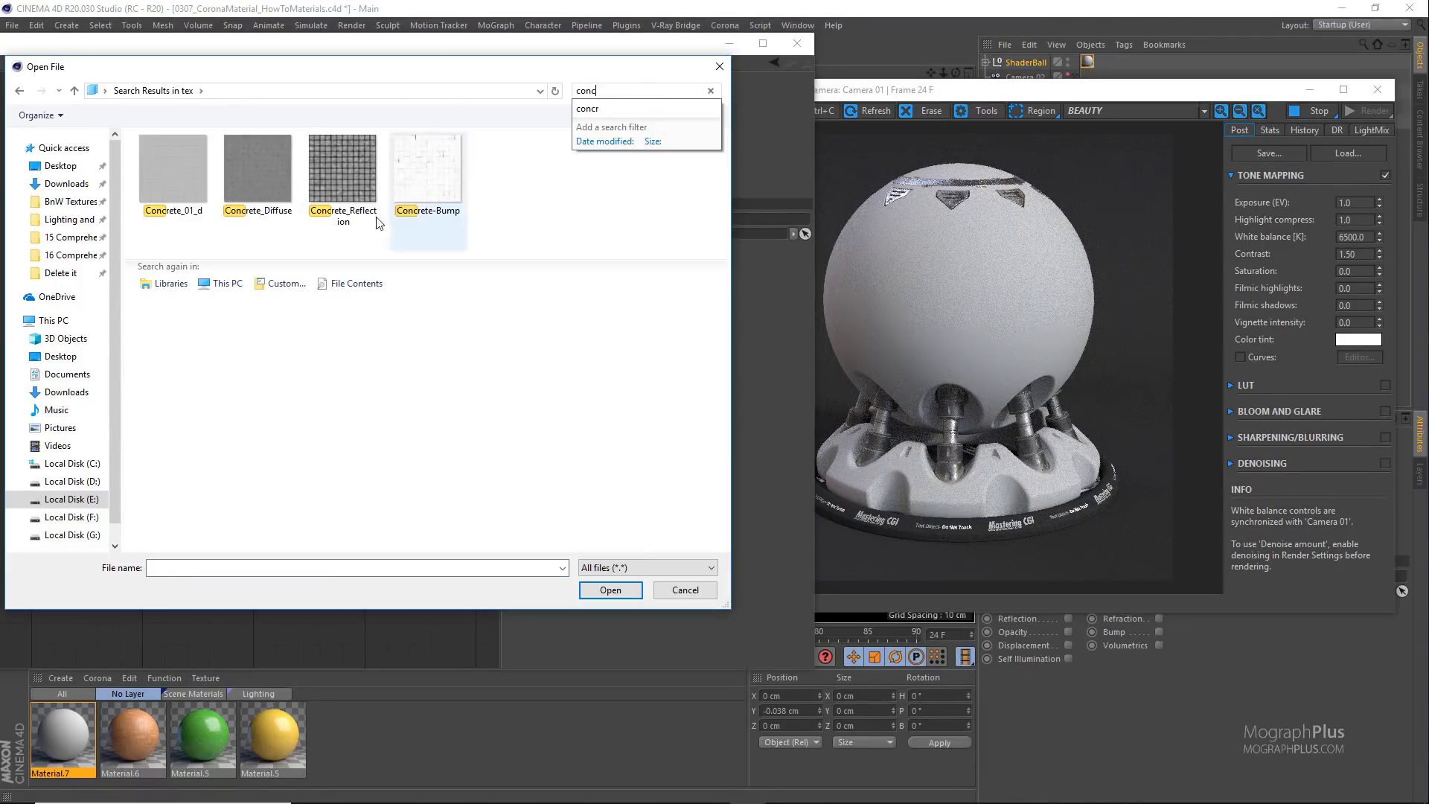
pyautogui.click(180, 183)
pyautogui.doubleClick(180, 183)
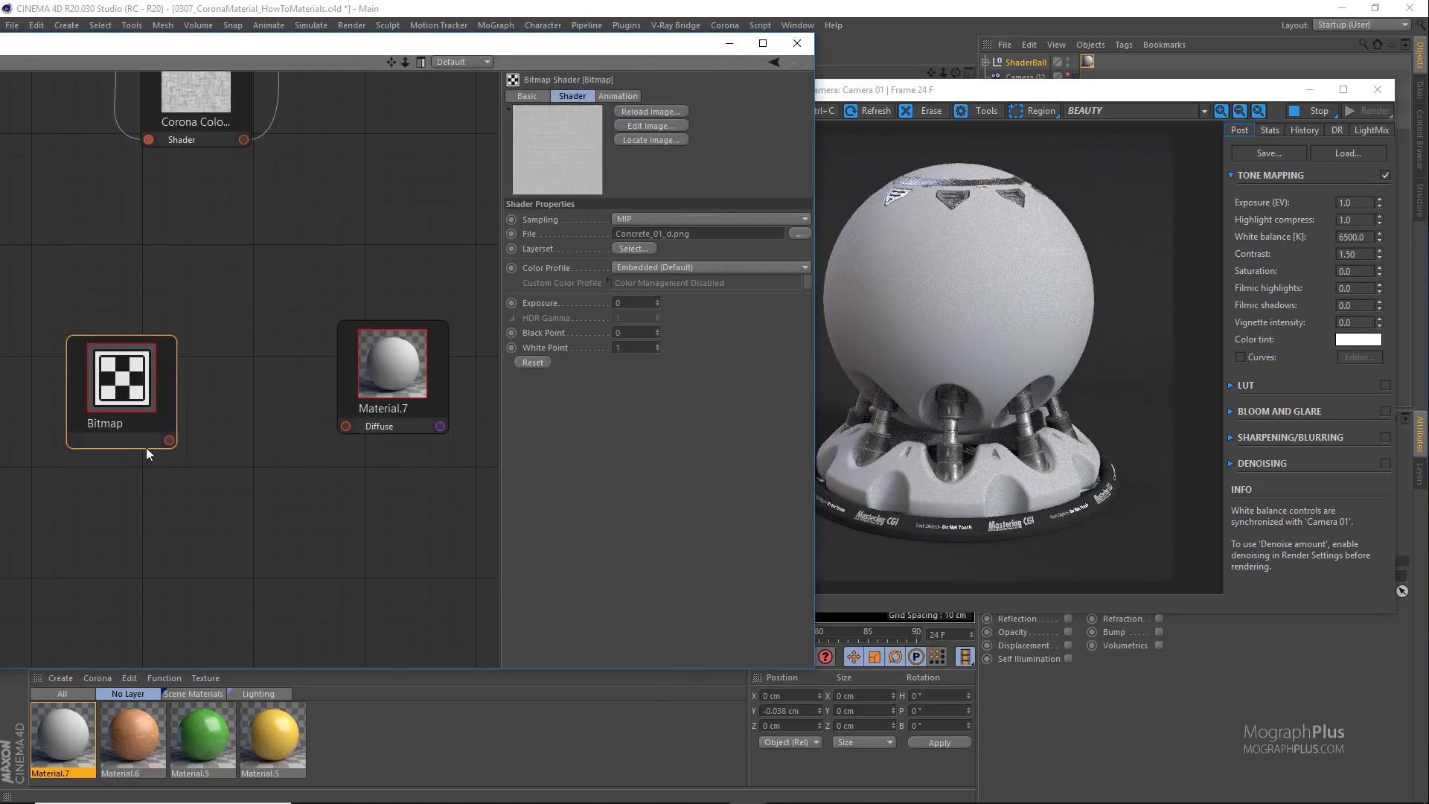
pyautogui.moveTo(169, 440); pyautogui.dragTo(345, 426)
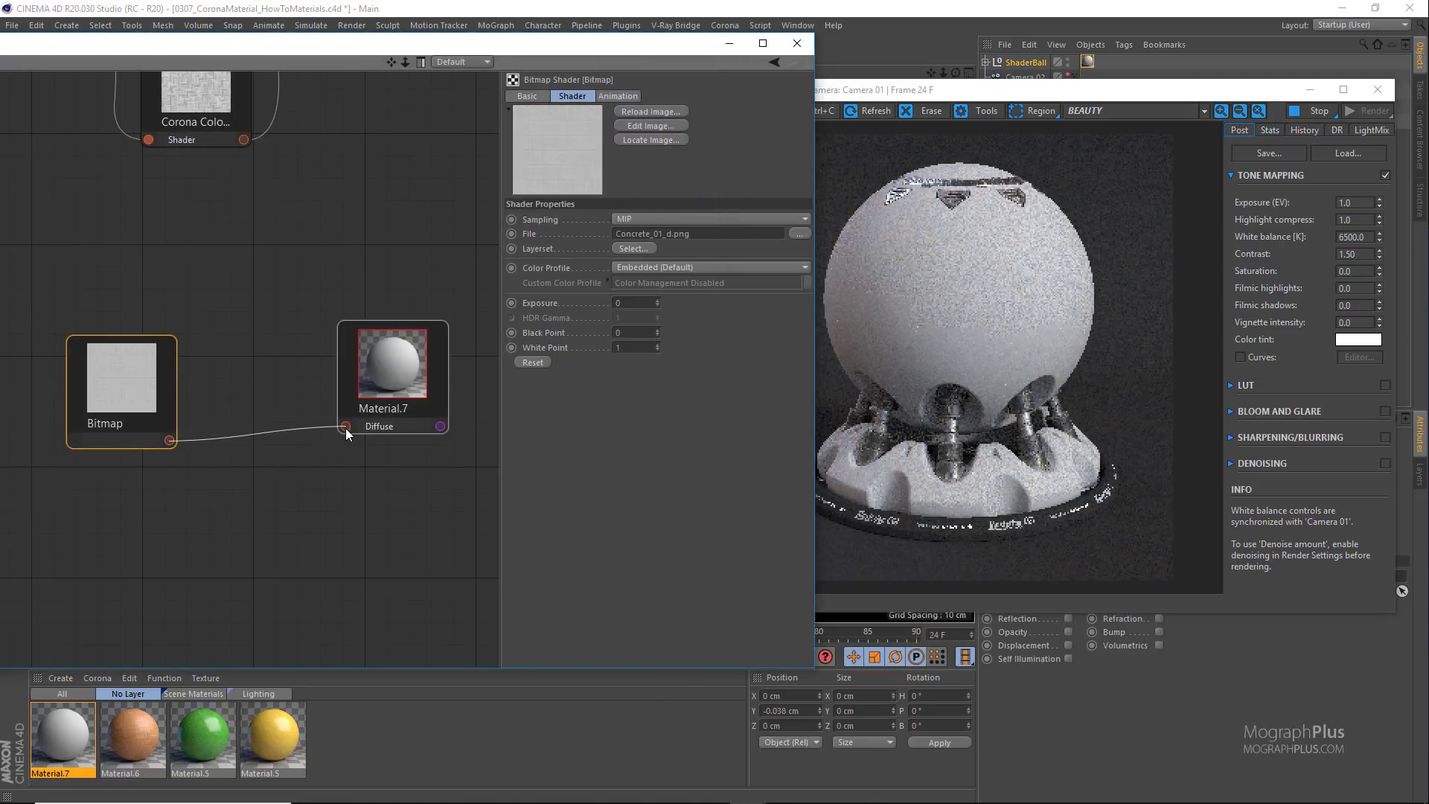
pyautogui.moveTo(1011, 90); pyautogui.dragTo(1175, 97)
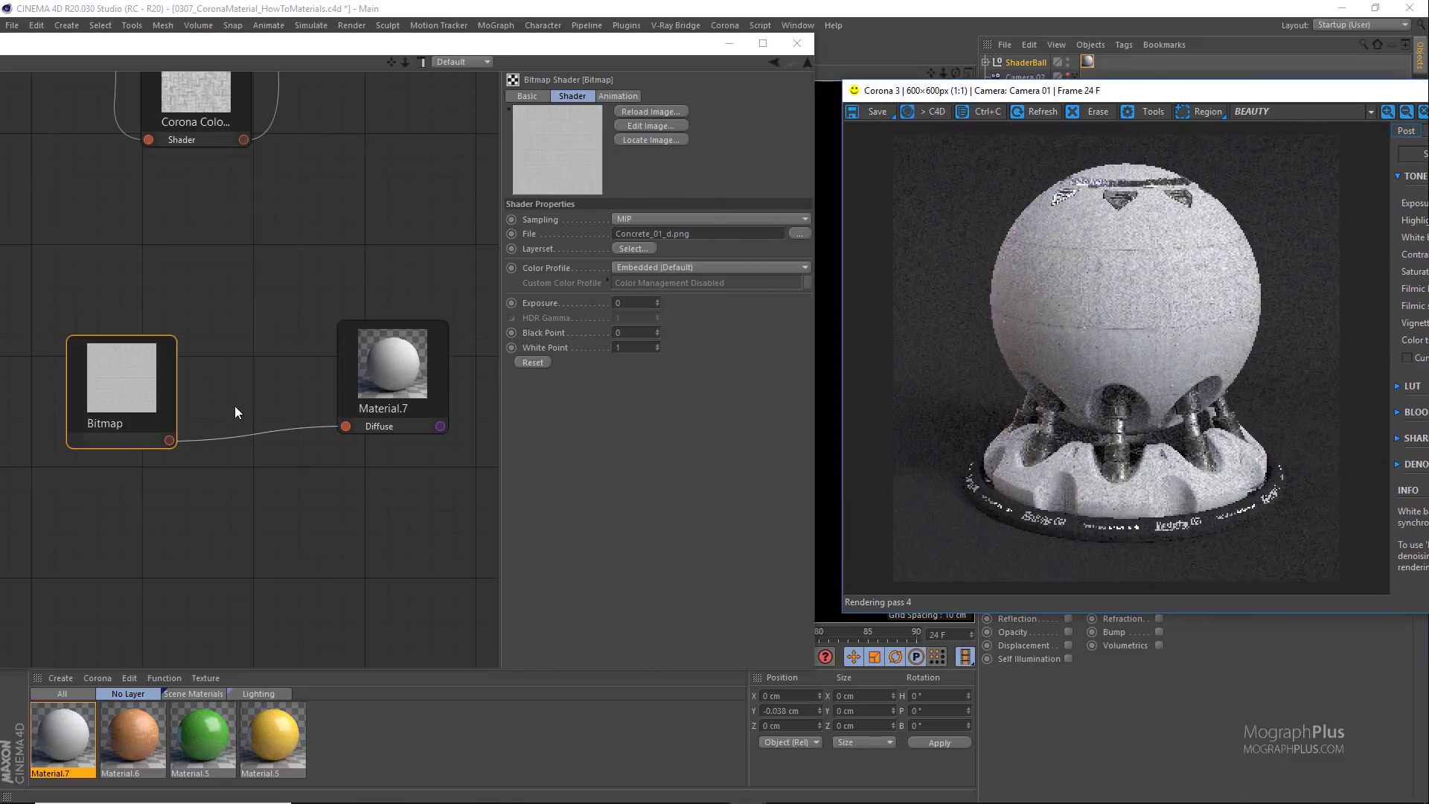
# Step: Enable Reflection on the concrete material and set its Fresnel IOR to 1.7
pyautogui.click(393, 350)
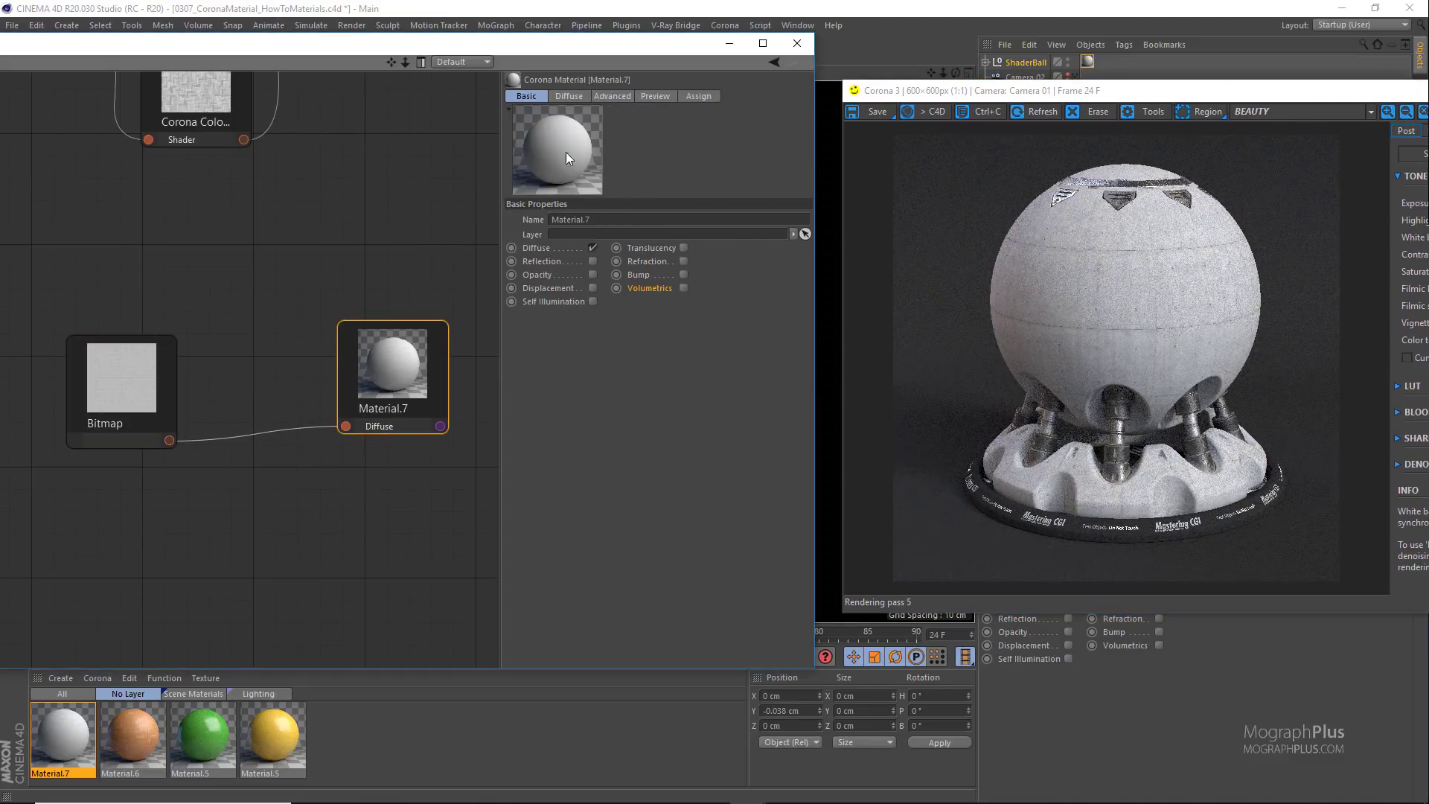
pyautogui.click(593, 261)
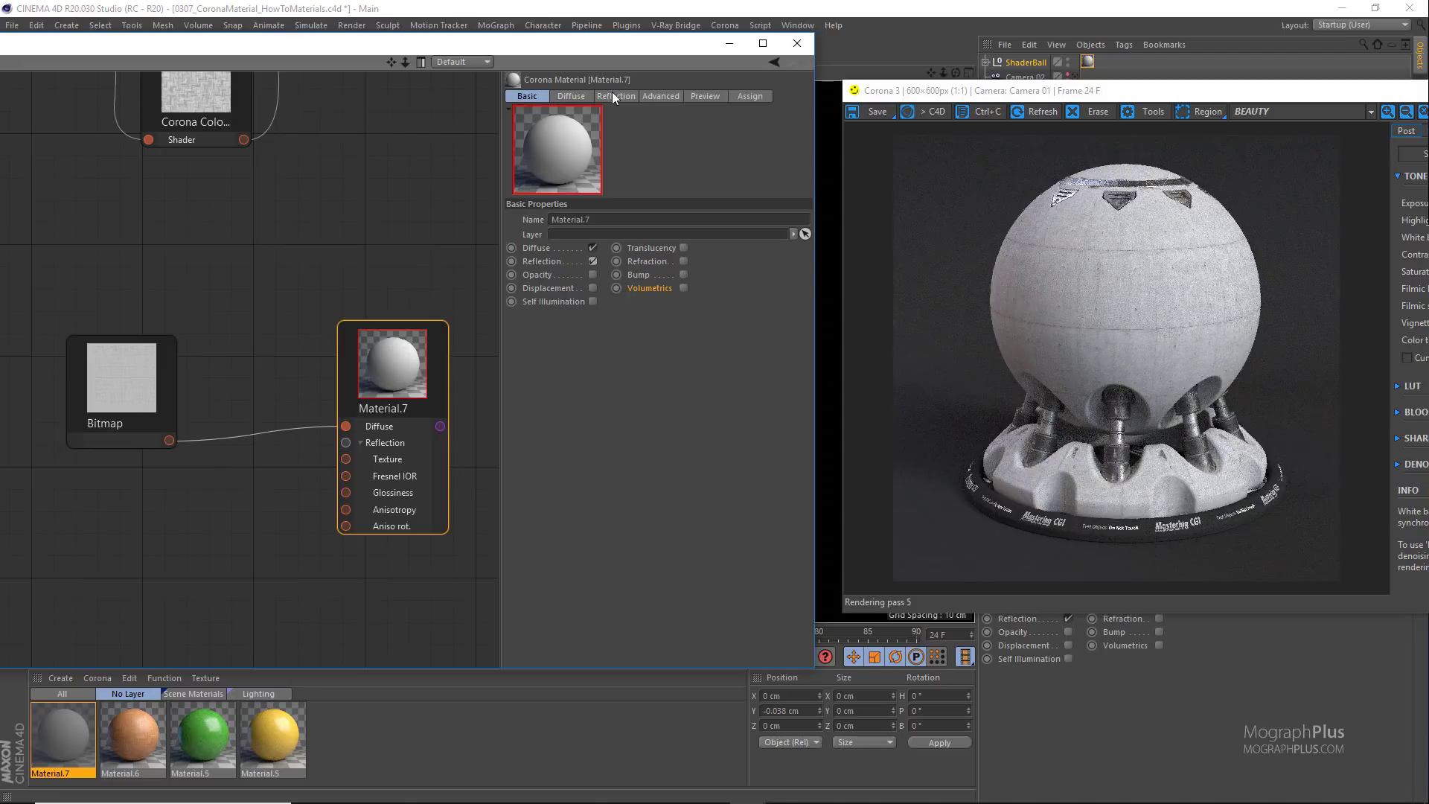
pyautogui.click(612, 95)
pyautogui.click(585, 387)
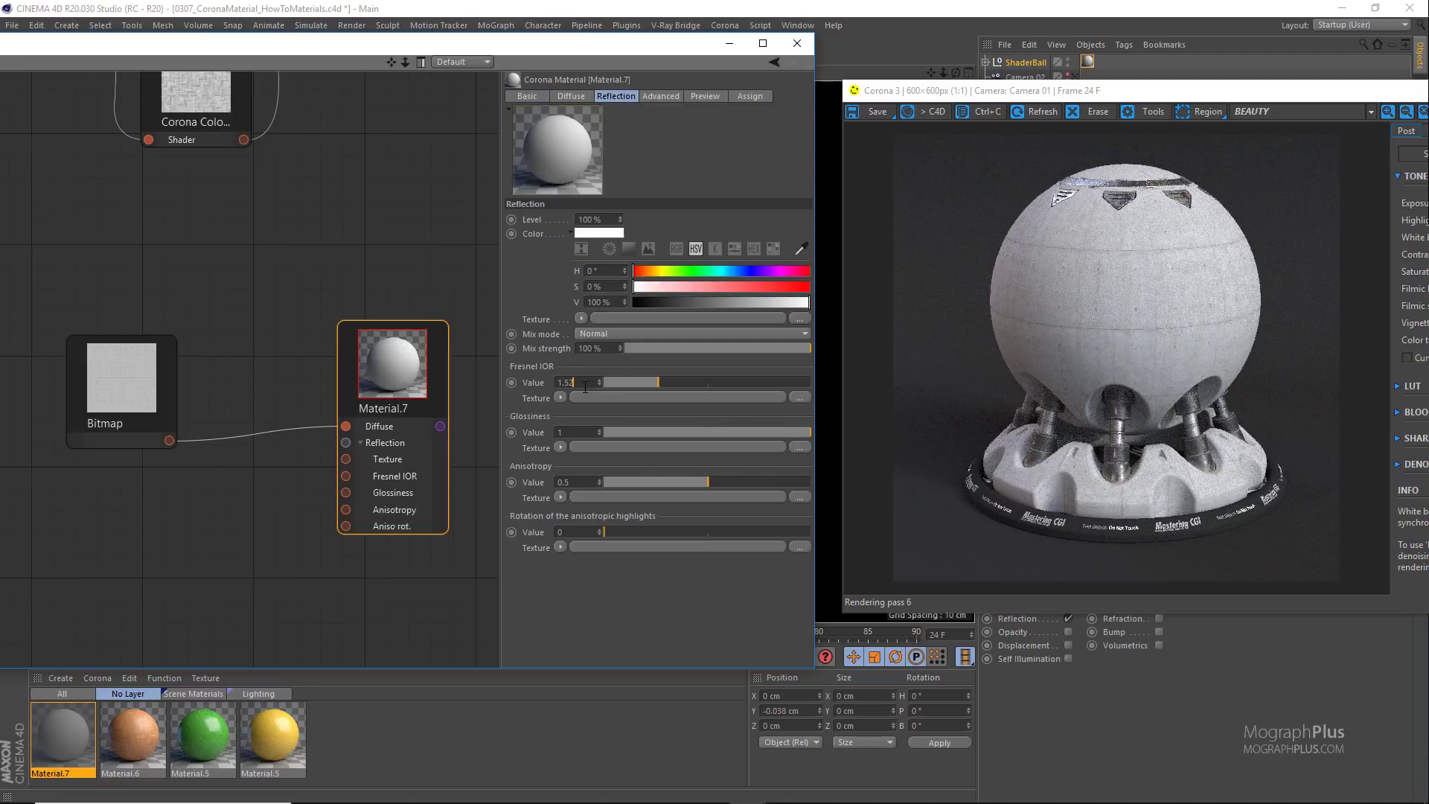
pyautogui.write('1.7')
pyautogui.press('Return')
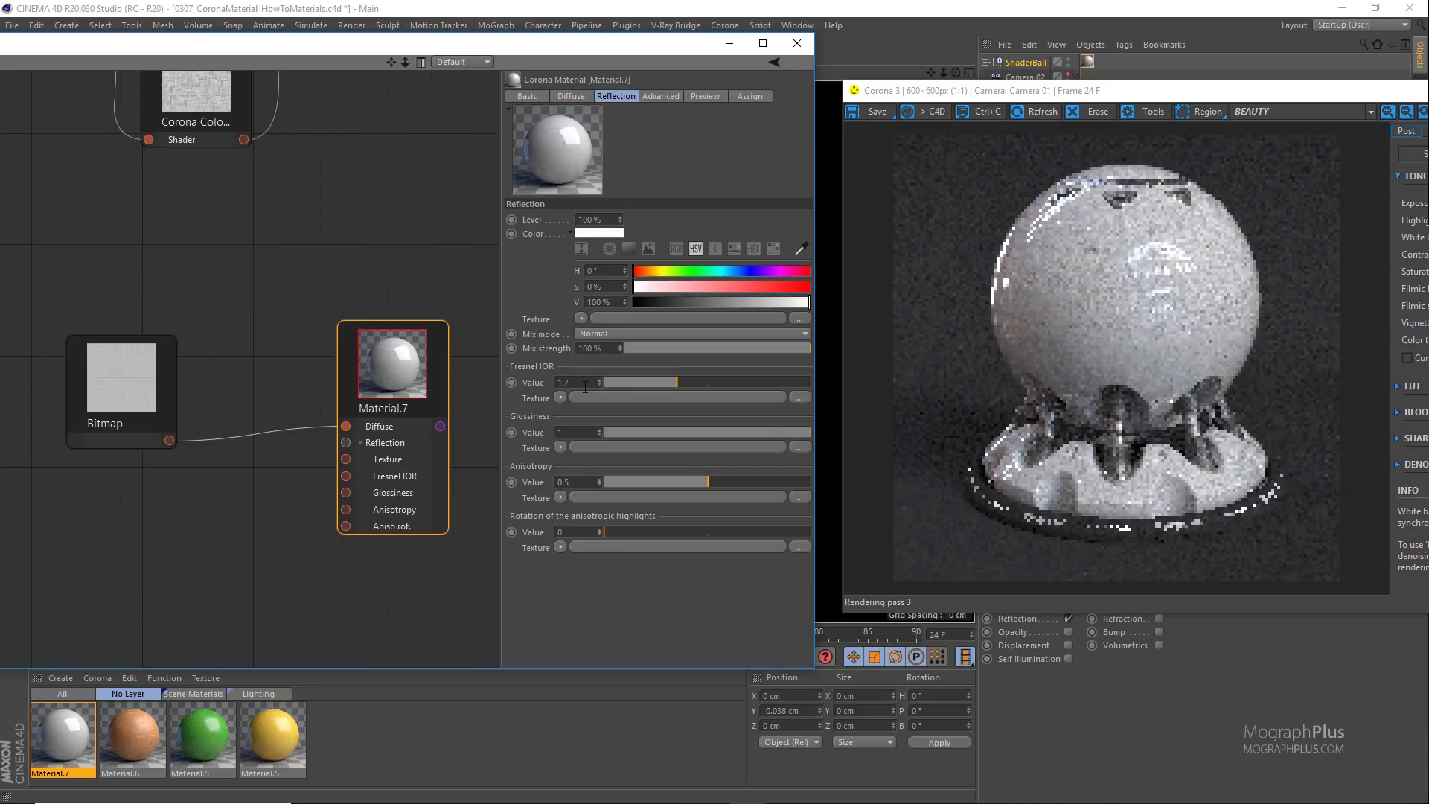
# Step: Set the concrete material's reflection glossiness value to 0.5
pyautogui.click(561, 432)
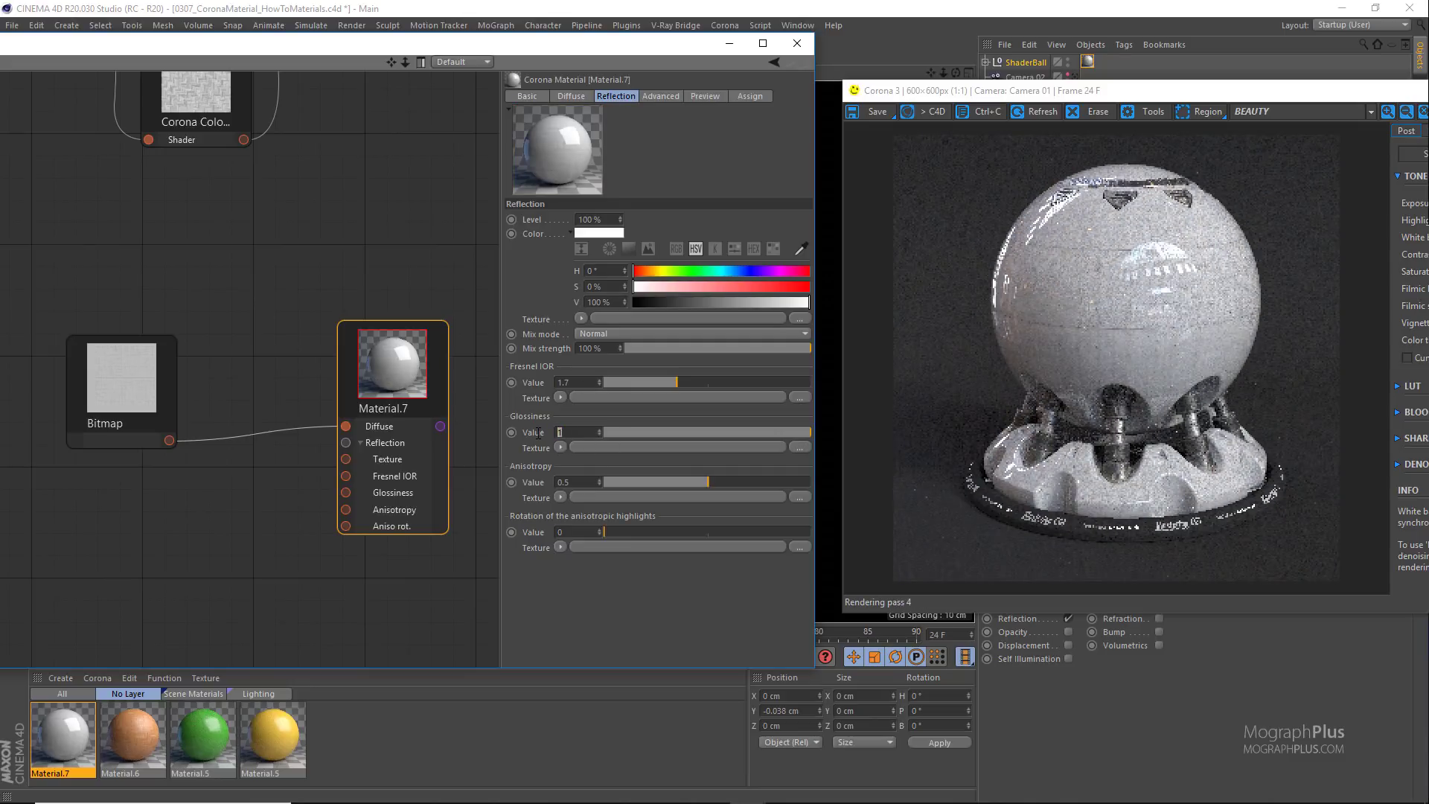
pyautogui.write('0.5')
pyautogui.press('Return')
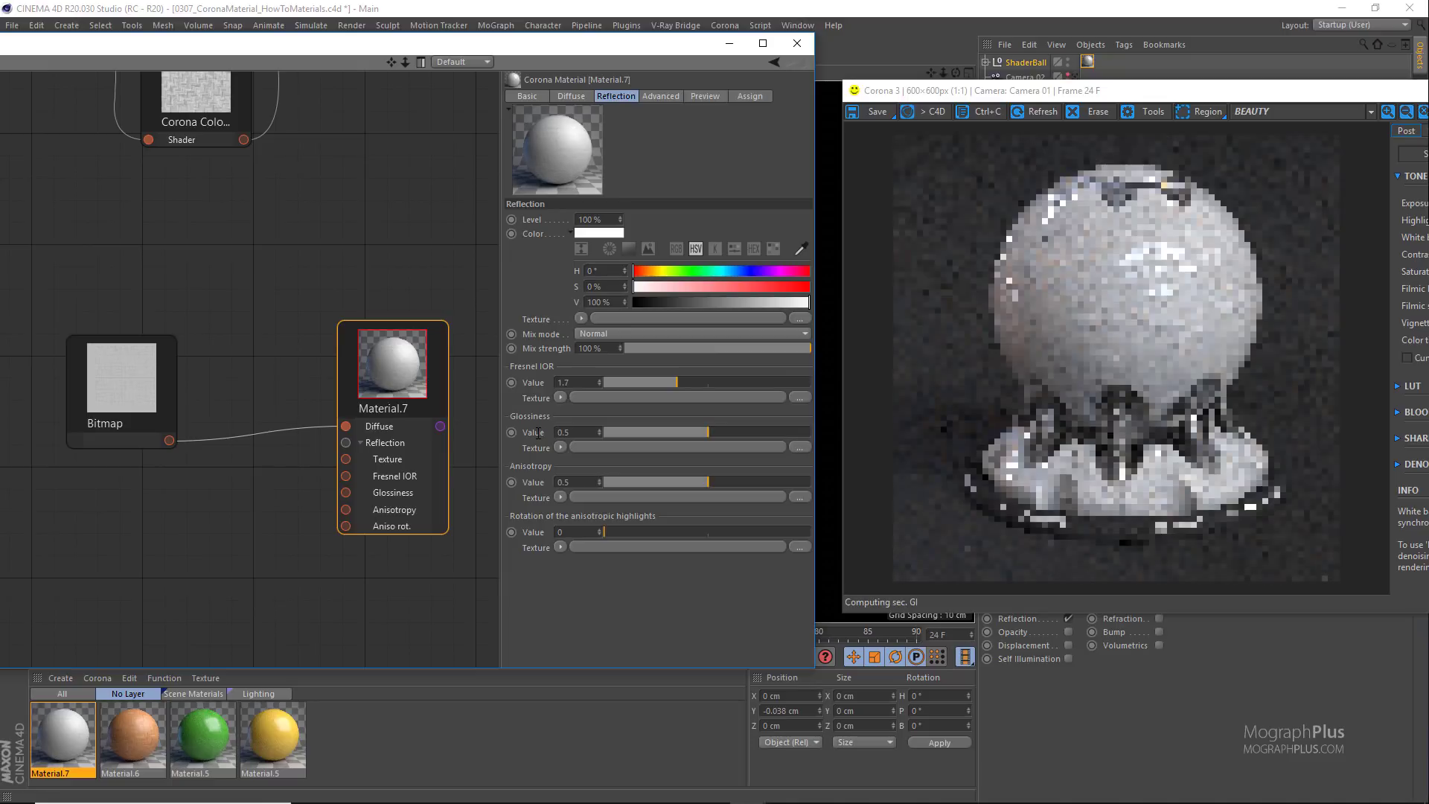
# Step: Add a Corona Color Correct node below the concrete bitmap and feed the bitmap into its Shader input
pyautogui.rightClick(181, 524)
pyautogui.moveTo(256, 552)
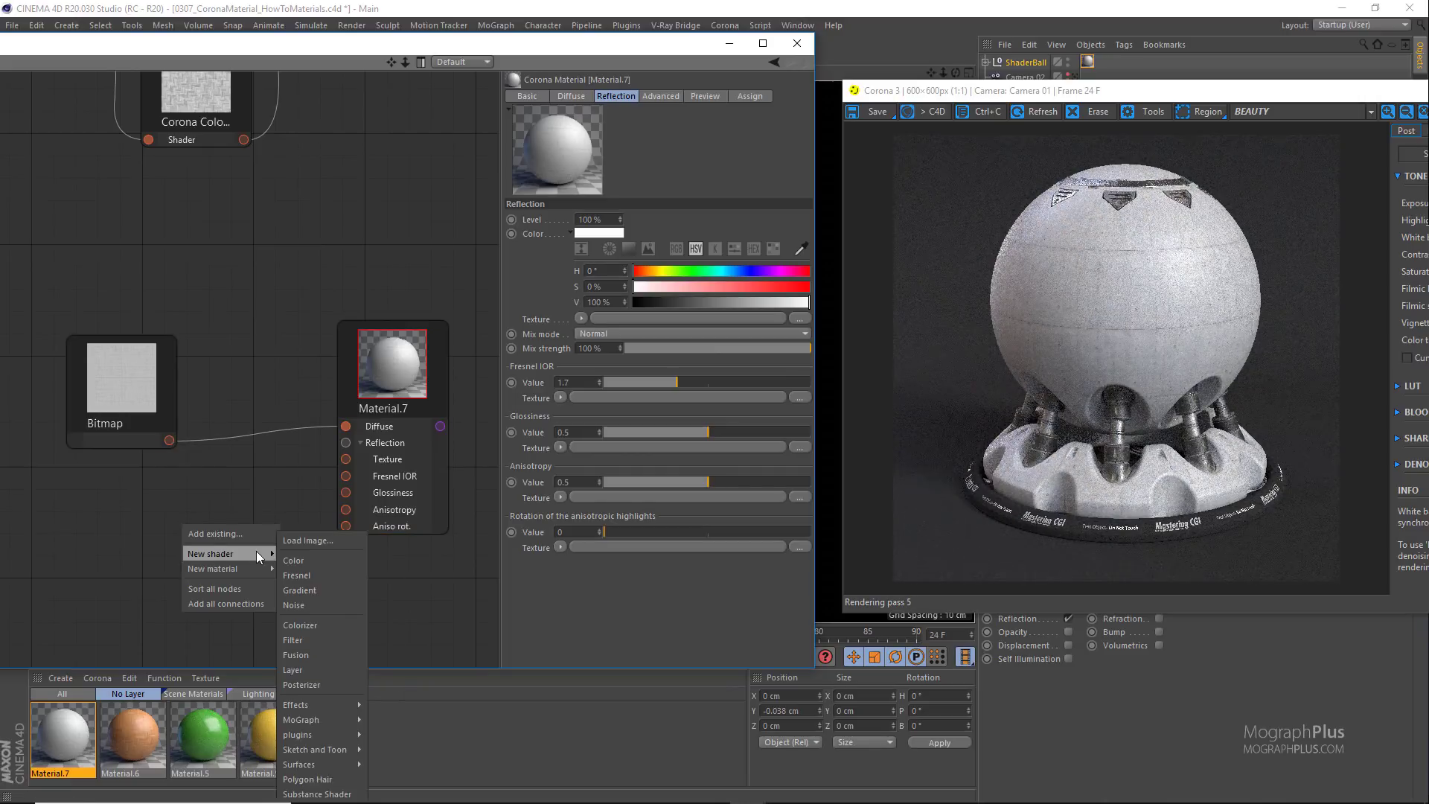
pyautogui.moveTo(334, 734)
pyautogui.moveTo(391, 735)
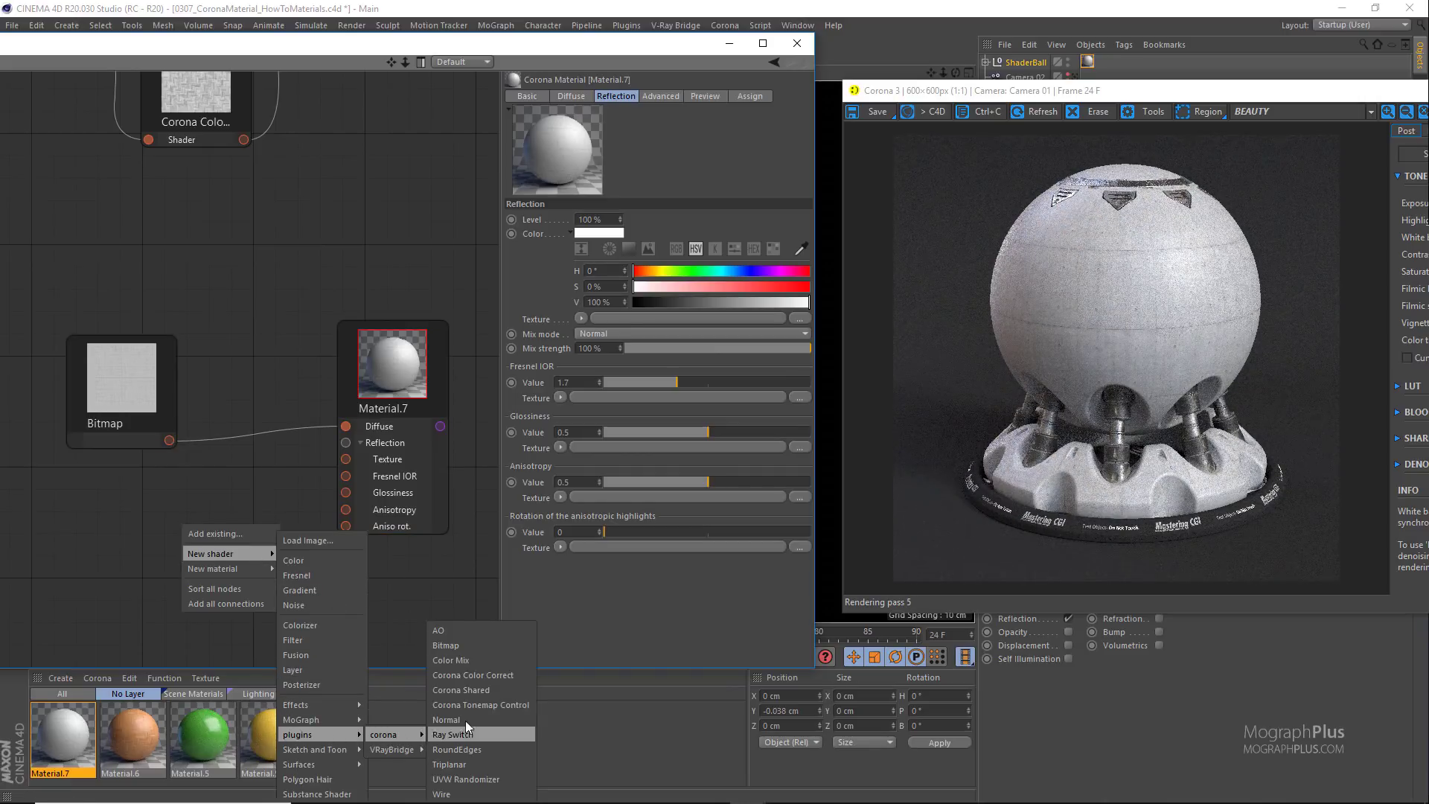
pyautogui.click(483, 677)
pyautogui.moveTo(170, 440); pyautogui.dragTo(133, 579)
pyautogui.moveTo(108, 393); pyautogui.dragTo(49, 309)
pyautogui.moveTo(179, 530); pyautogui.dragTo(203, 533)
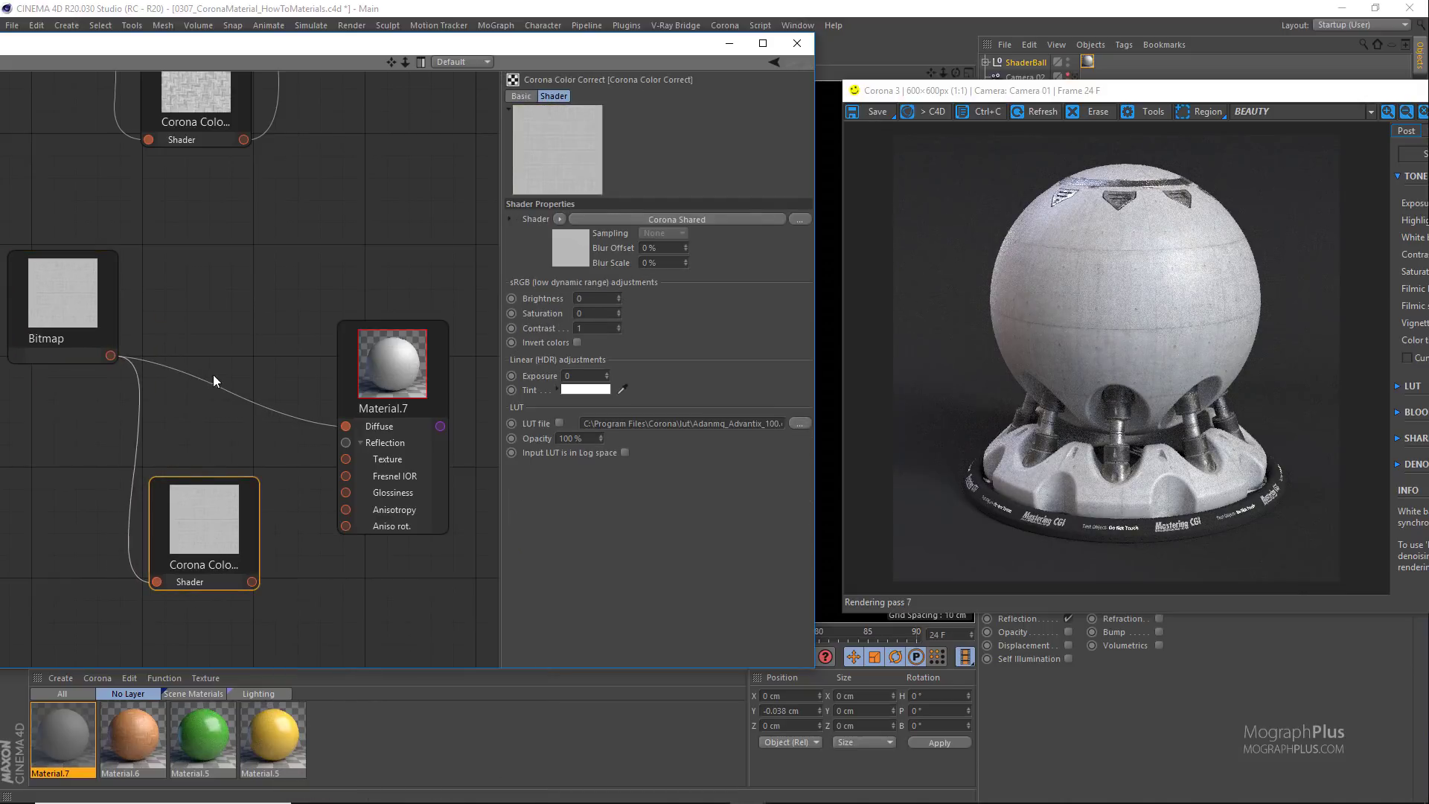
# Step: Set the Color Correct node's contrast to 1.5 and connect its output to the concrete material's Glossiness input
pyautogui.moveTo(213, 373); pyautogui.dragTo(238, 358, button='middle')
pyautogui.moveTo(231, 502); pyautogui.dragTo(249, 507)
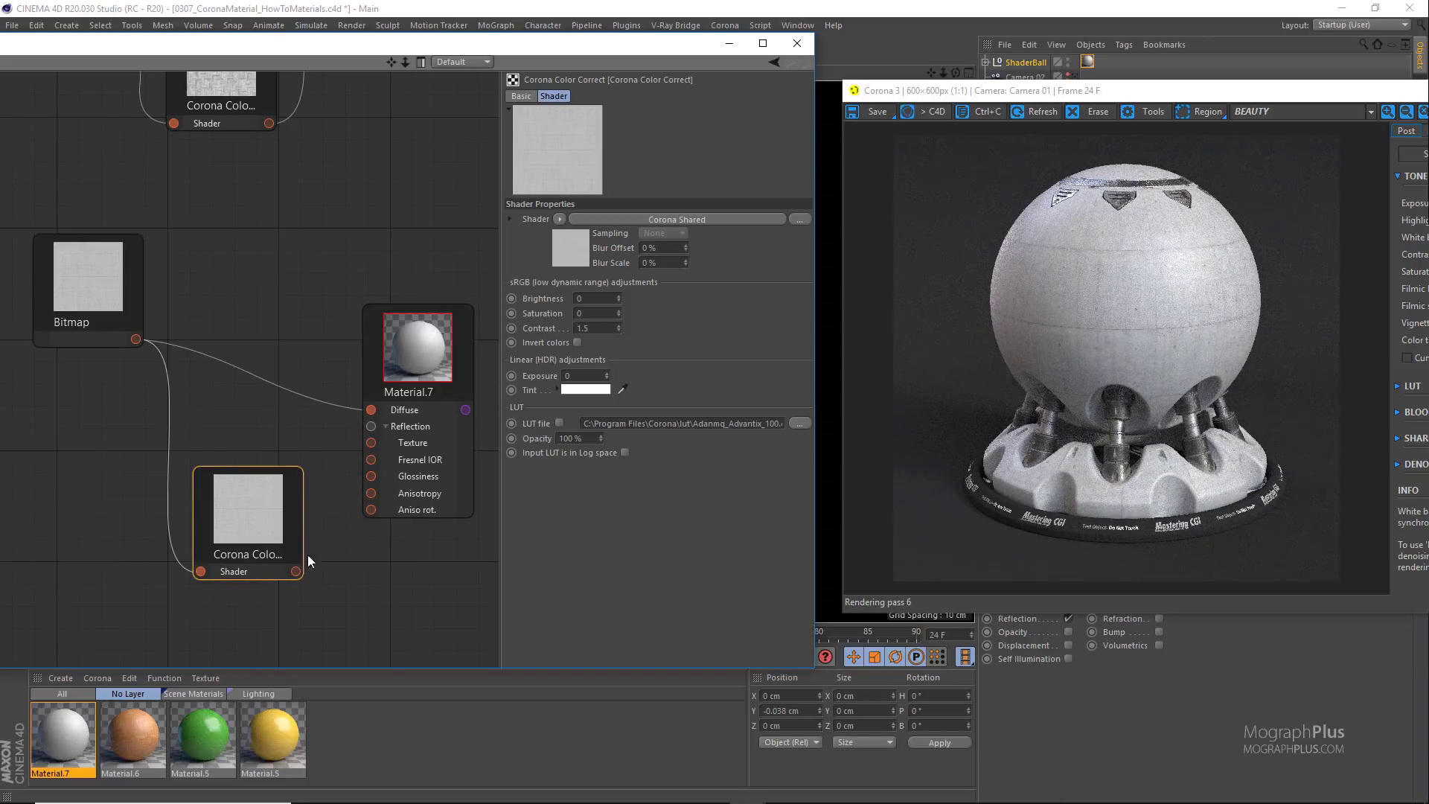
pyautogui.moveTo(296, 571); pyautogui.dragTo(372, 476)
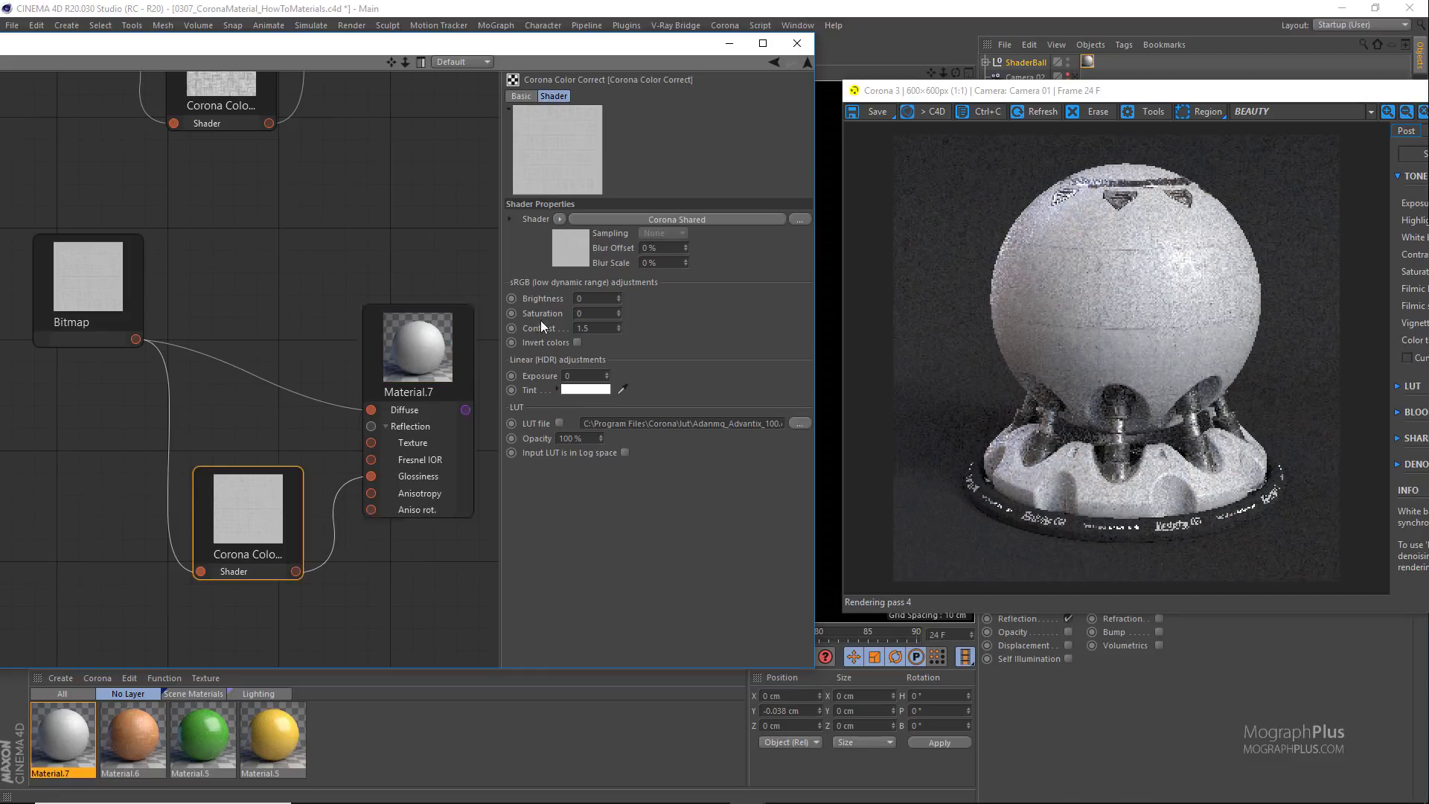
# Step: Try a brightness of 0.2 on the concrete Color Correct node and set it back to 0
pyautogui.click(588, 297)
pyautogui.write('.2')
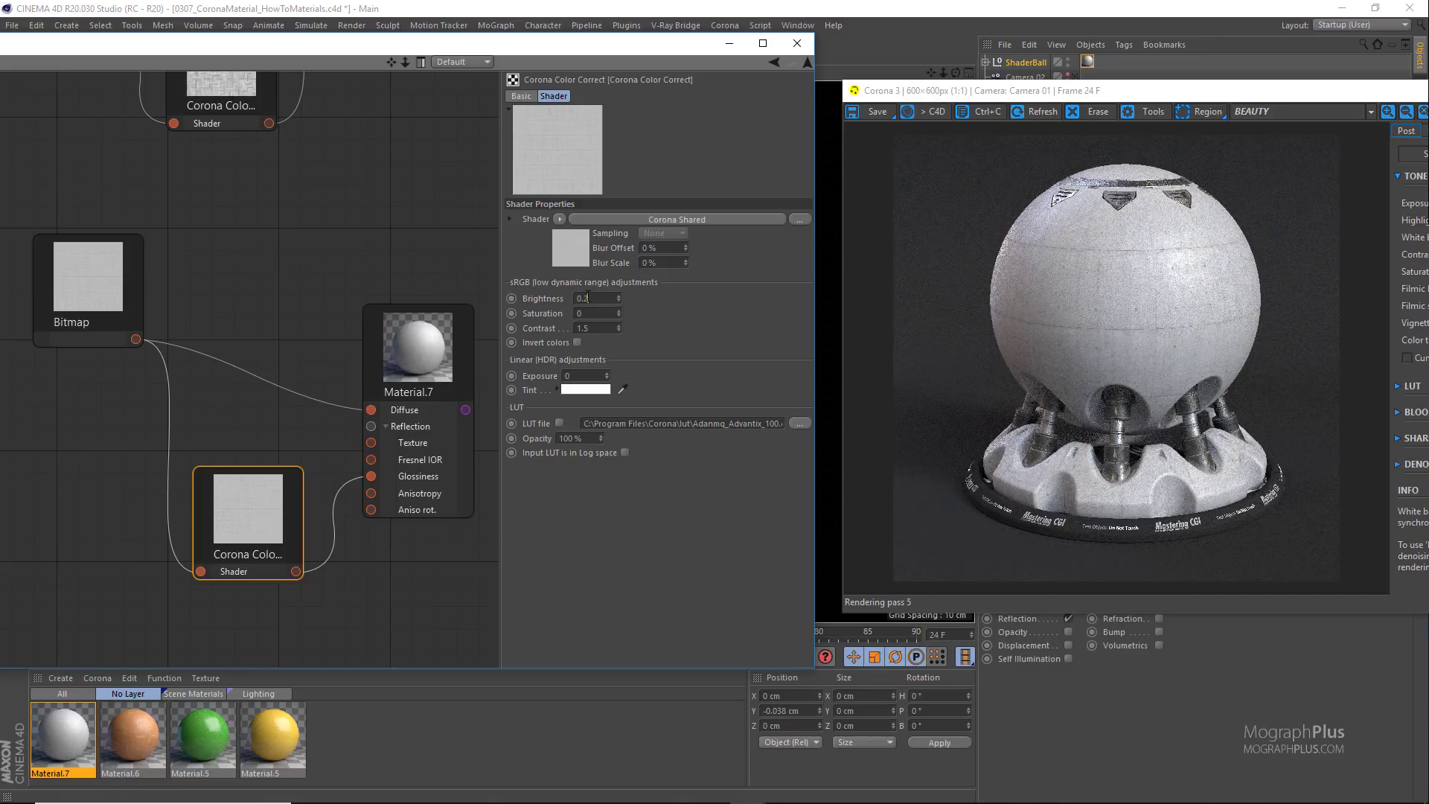
pyautogui.press('Return')
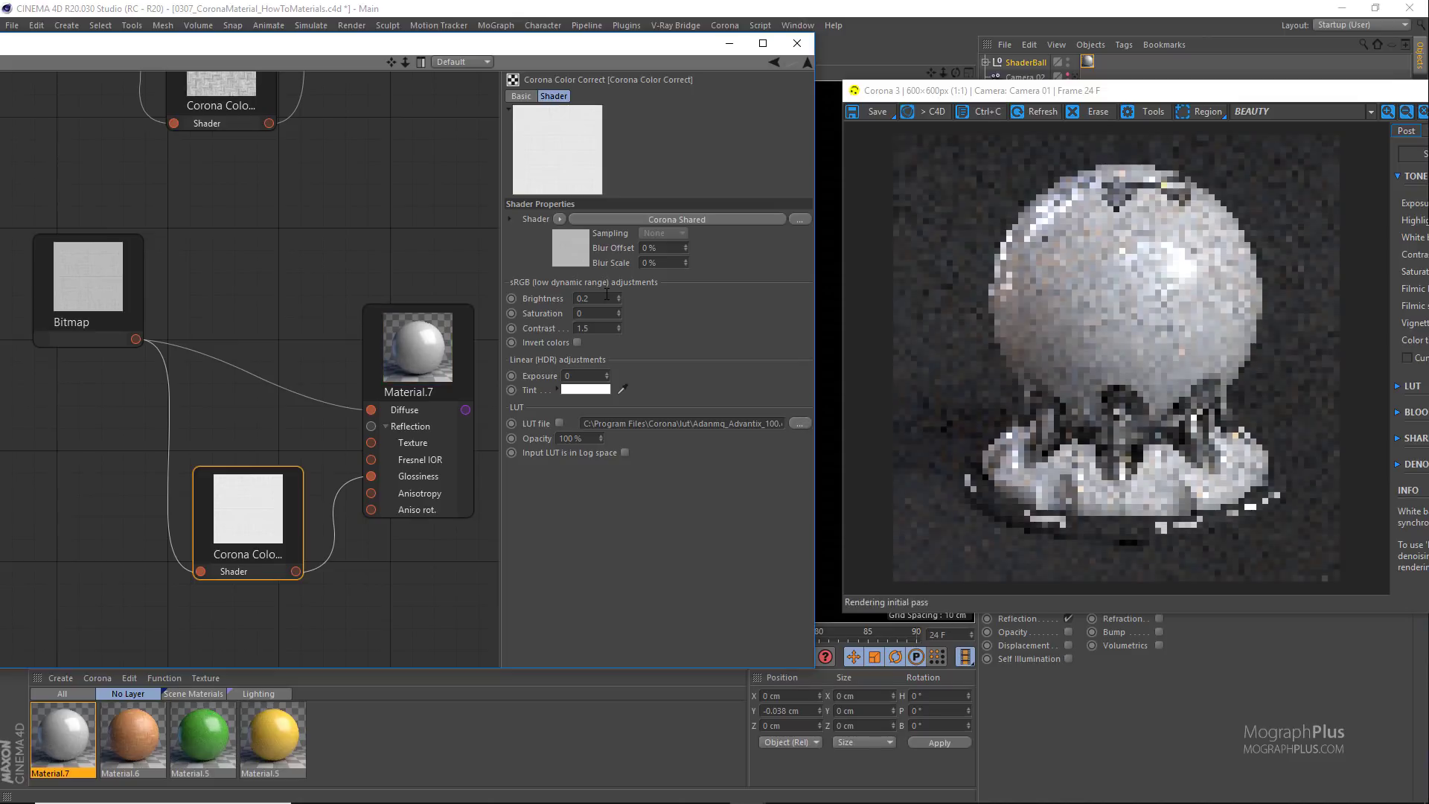
pyautogui.doubleClick(606, 295)
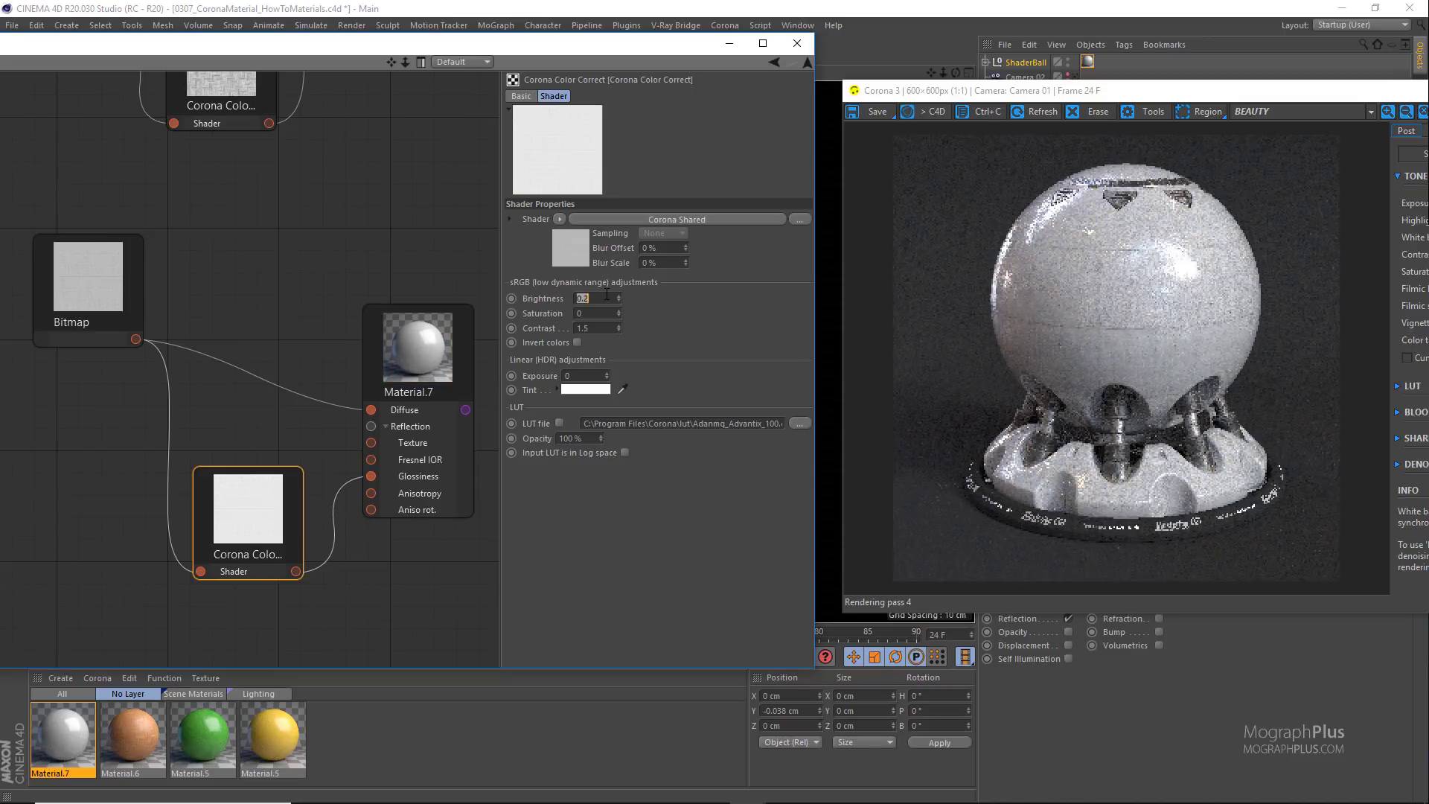
pyautogui.write('0')
pyautogui.press('Return')
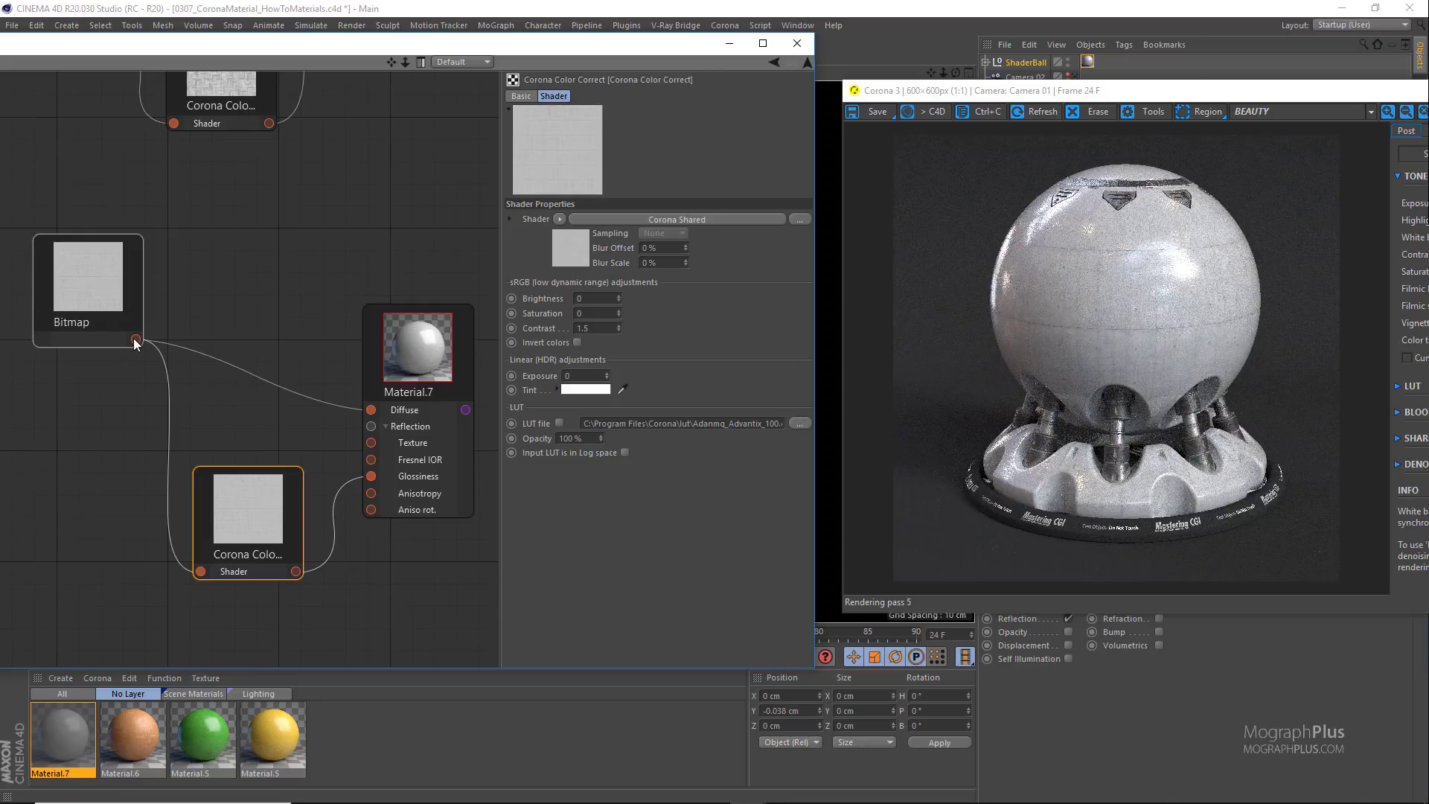
# Step: Enable Bump on the concrete material, connect the concrete bitmap directly to it and set the strength to 20%
pyautogui.moveTo(281, 349); pyautogui.dragTo(369, 255)
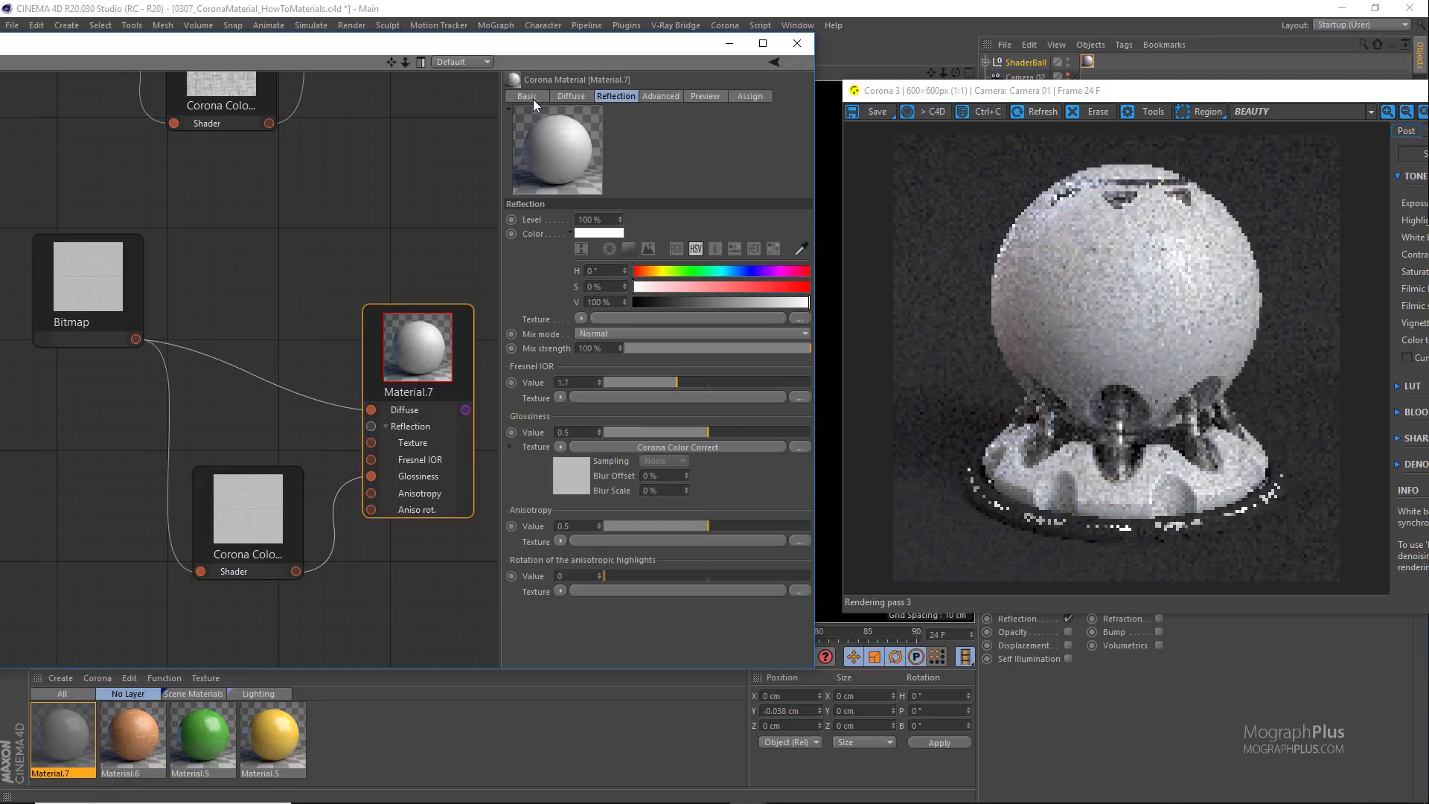
pyautogui.click(530, 97)
pyautogui.click(682, 276)
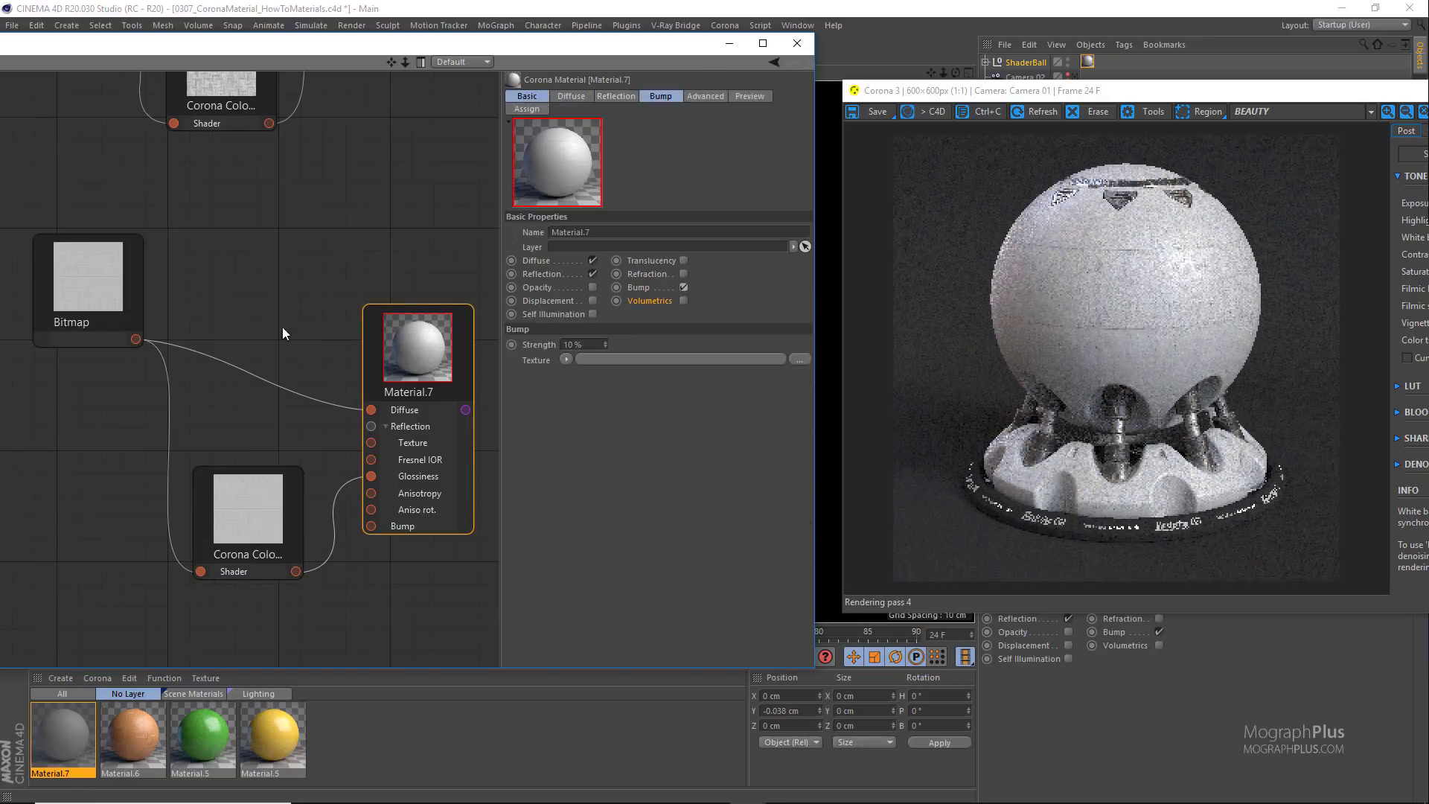
pyautogui.moveTo(135, 339); pyautogui.dragTo(371, 525)
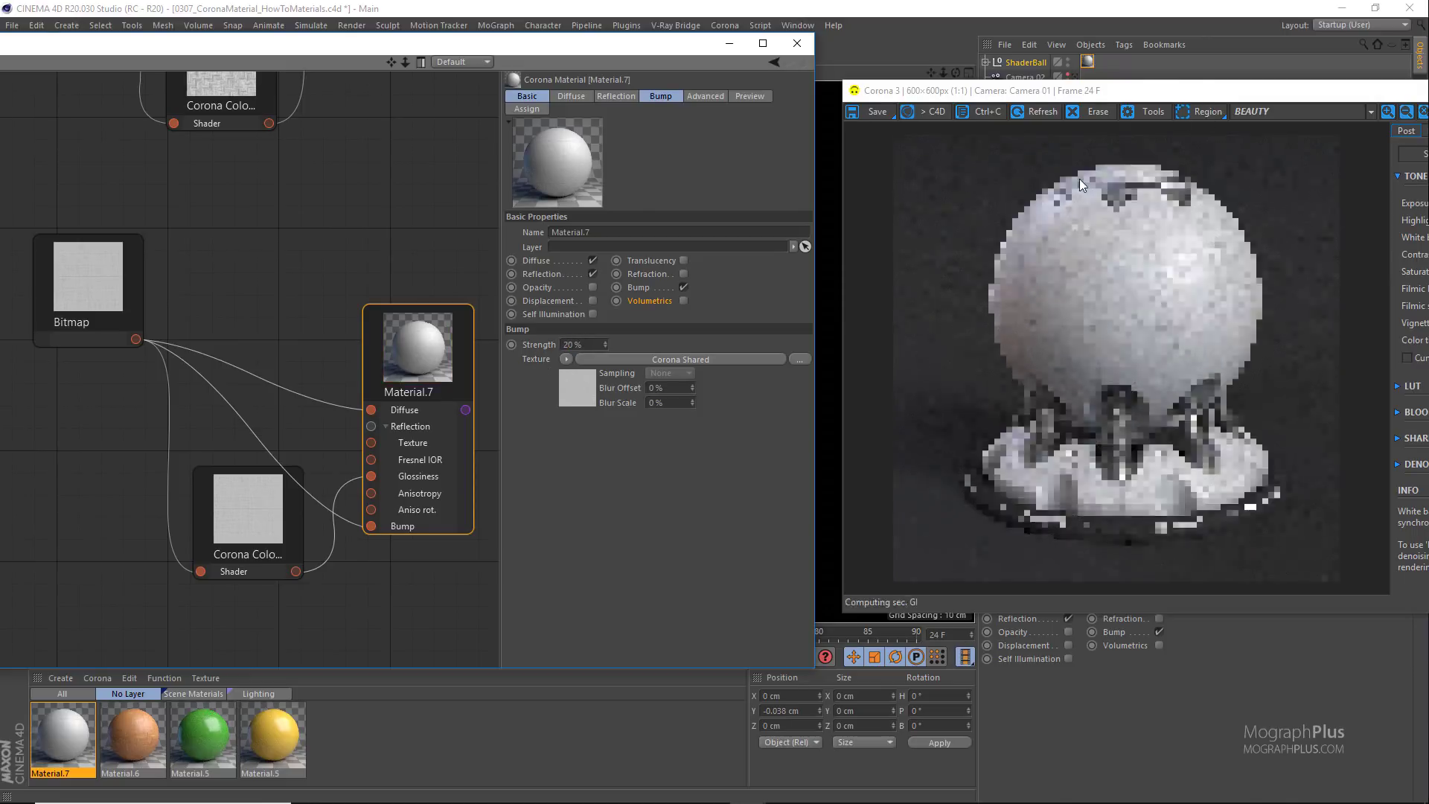
# Step: Move the render window fully into view and set its tone mapping contrast to 2
pyautogui.moveTo(1079, 90); pyautogui.dragTo(908, 101)
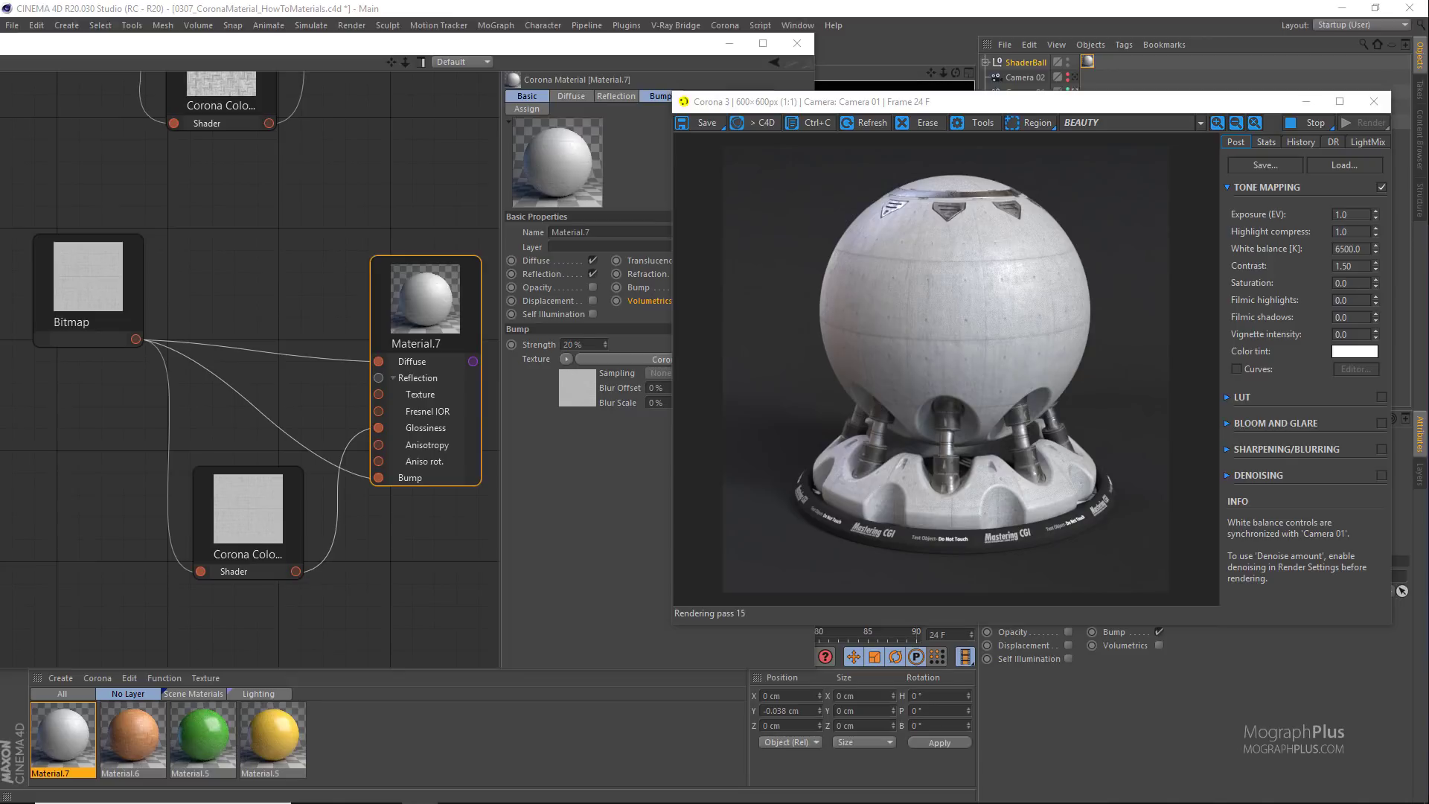
pyautogui.doubleClick(1341, 266)
pyautogui.write('2')
pyautogui.press('Return')
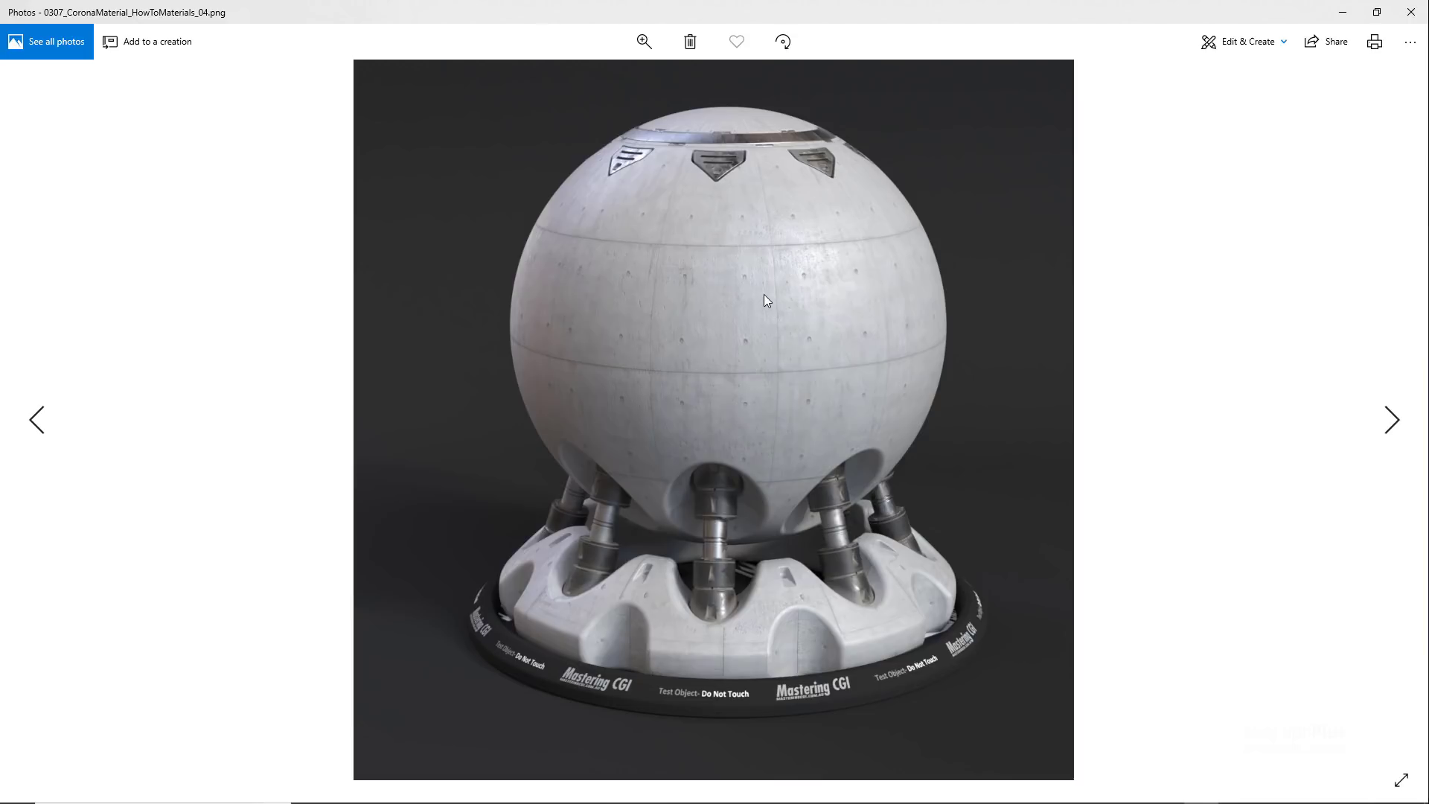
# Step: Examine the concrete surface and base in the saved render in Photos up close and close the image
pyautogui.scroll(3, 763, 293)
pyautogui.moveTo(704, 296)
pyautogui.mouseDown()
pyautogui.moveTo(703, 452)
pyautogui.moveTo(717, 311)
pyautogui.mouseUp()
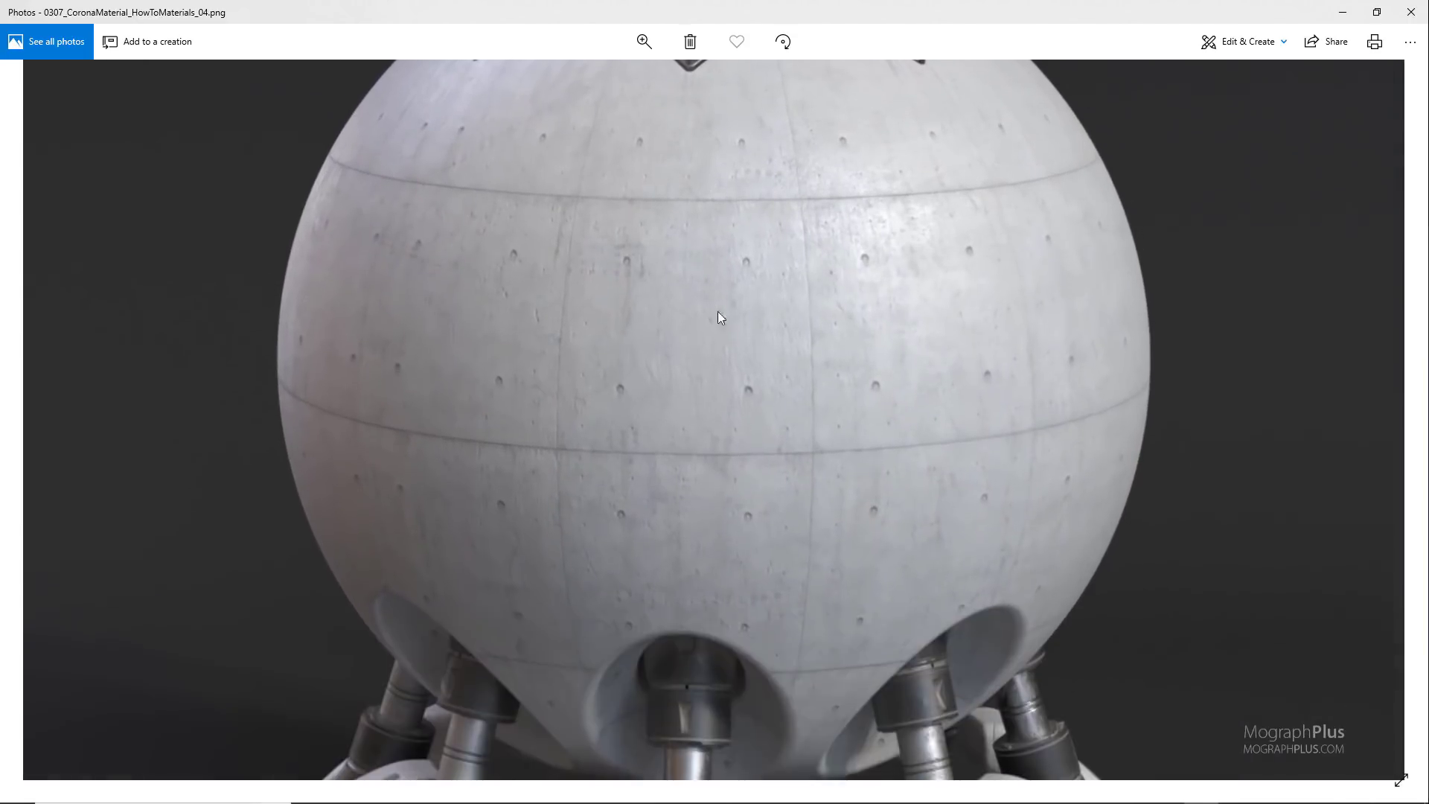
pyautogui.scroll(-5, 717, 311)
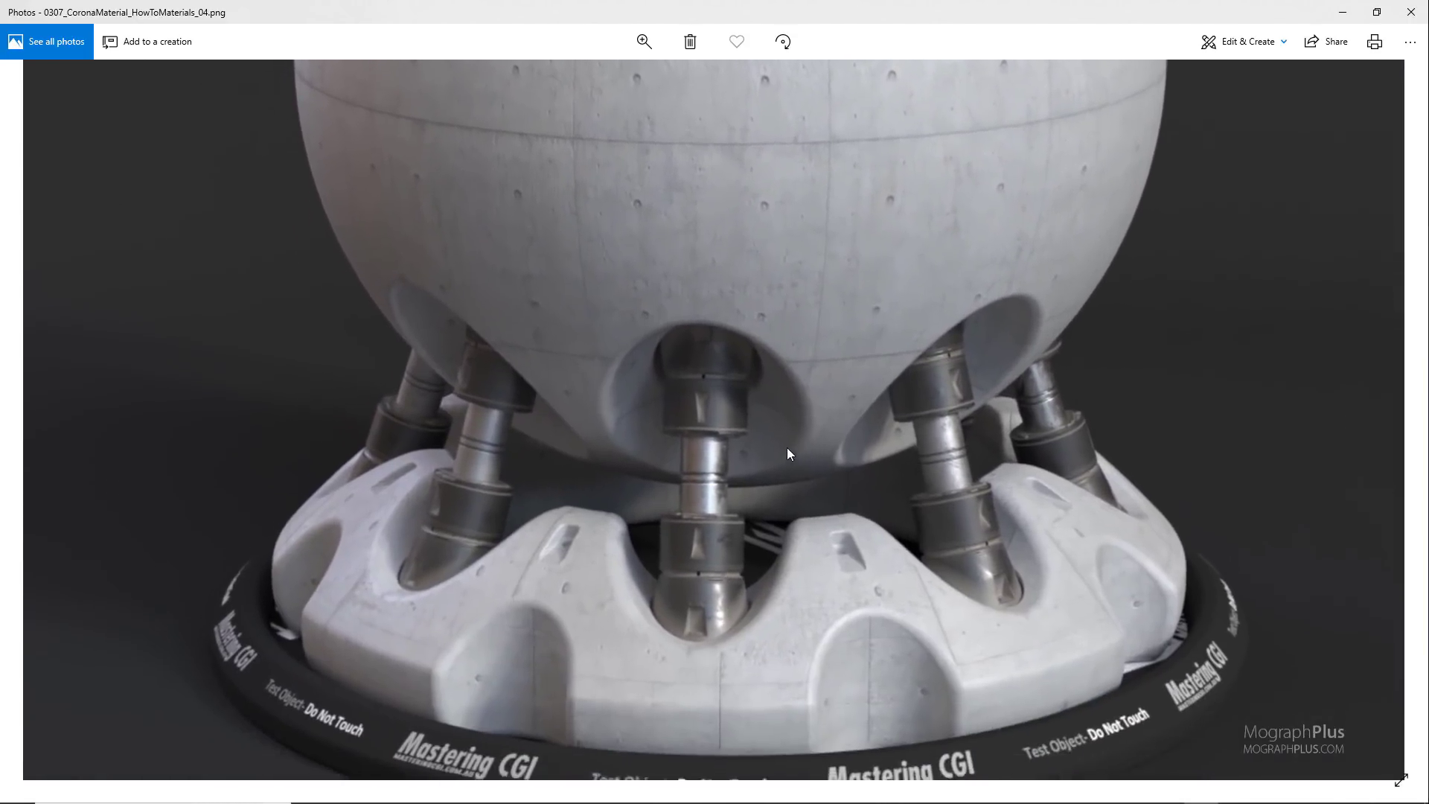
pyautogui.scroll(5, 772, 432)
pyautogui.scroll(-3, 729, 332)
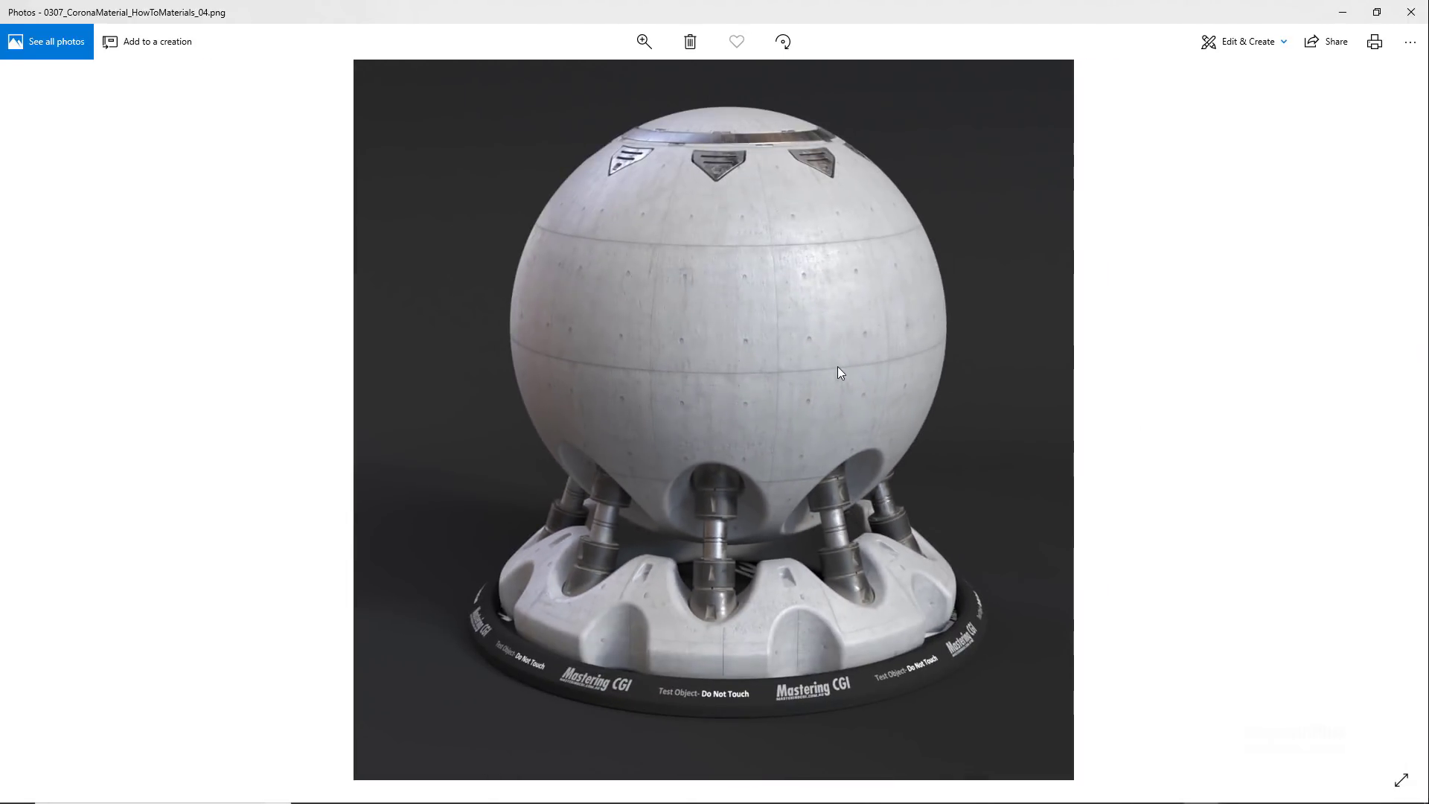
pyautogui.click(1410, 12)
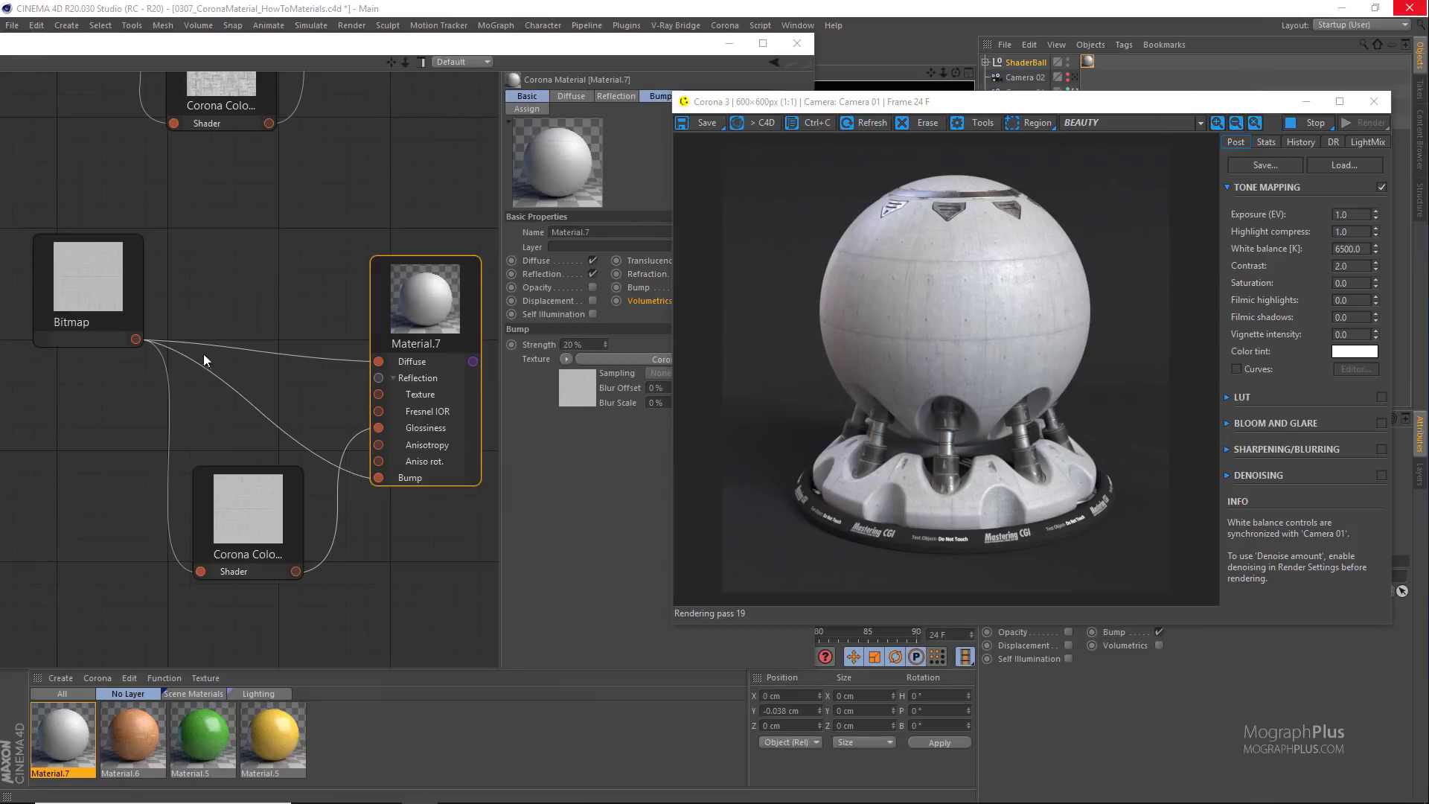
# Step: Create a new Corona material in the empty area below the concrete nodes and place it with free space beside it
pyautogui.moveTo(167, 481); pyautogui.dragTo(111, 128, button='middle')
pyautogui.rightClick(242, 421)
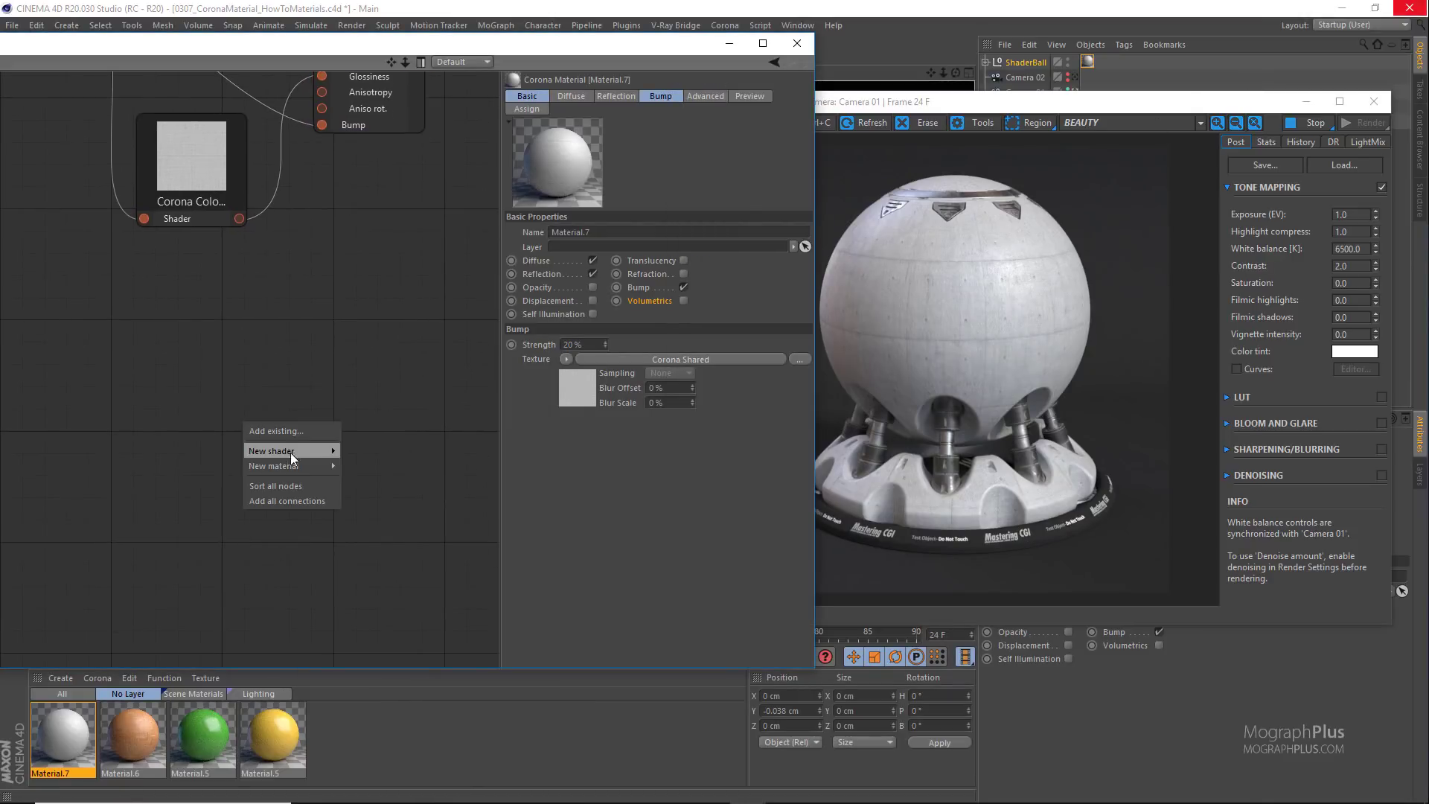
pyautogui.moveTo(306, 467)
pyautogui.click(353, 466)
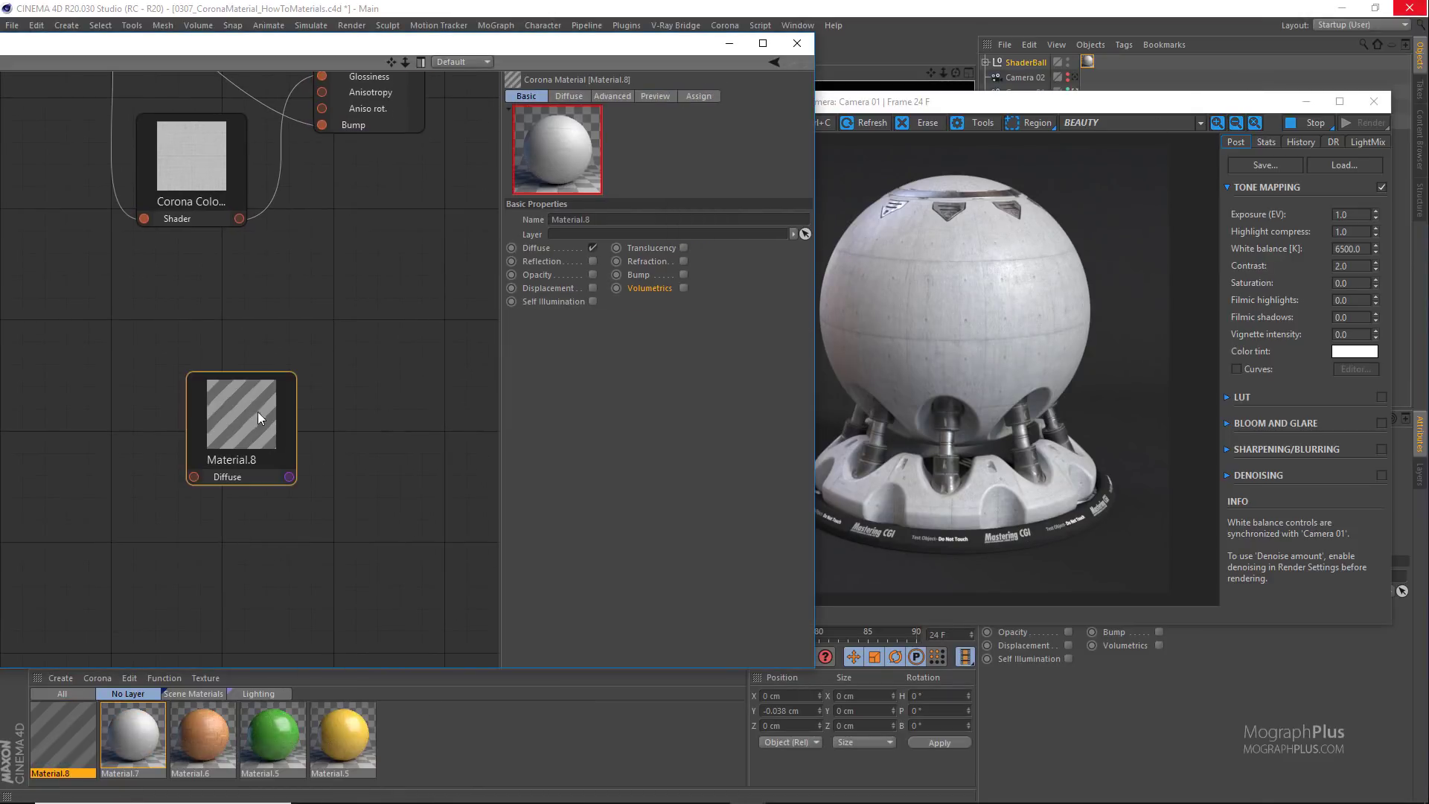
pyautogui.moveTo(258, 412); pyautogui.dragTo(404, 448)
pyautogui.moveTo(434, 388); pyautogui.dragTo(376, 280, button='middle')
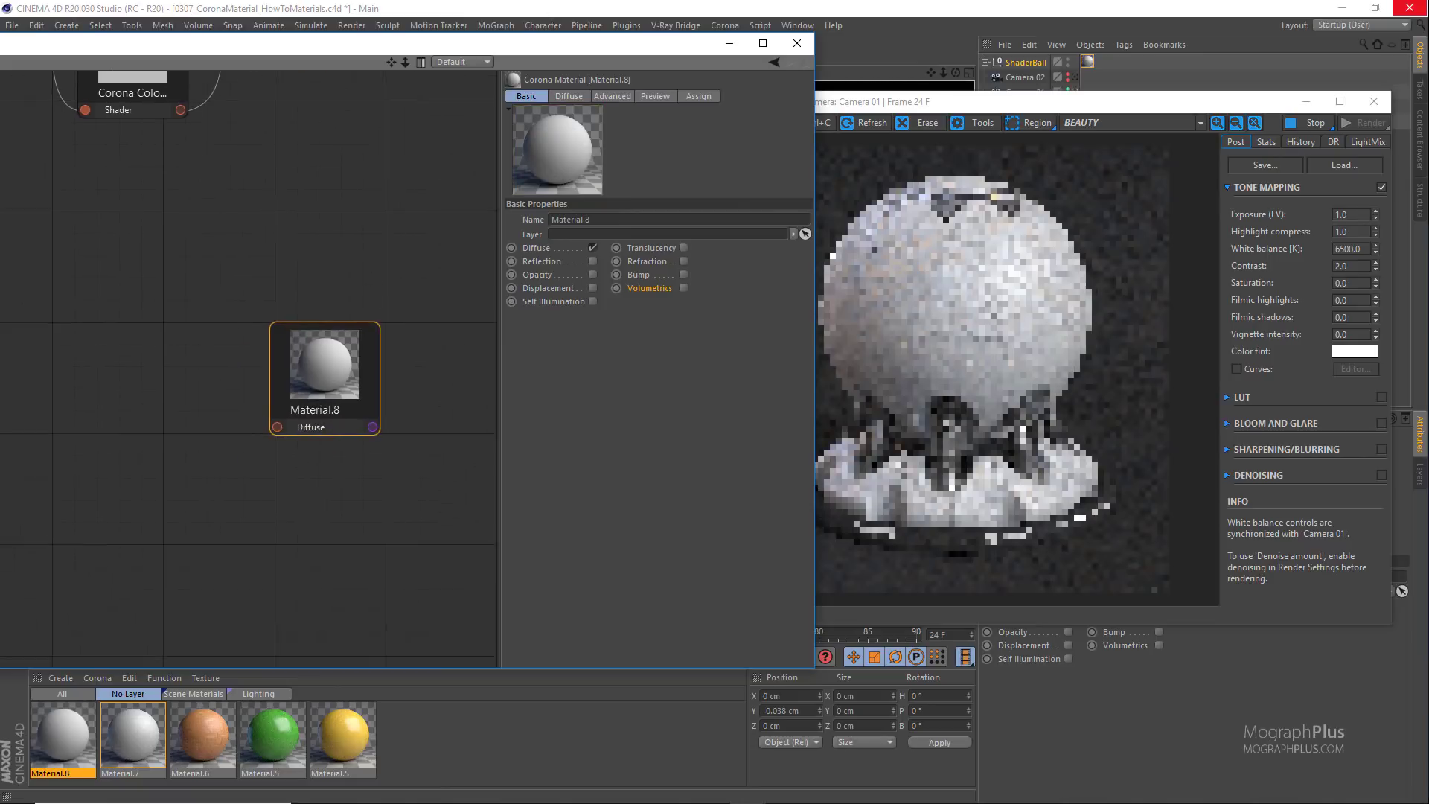
pyautogui.moveTo(382, 345); pyautogui.dragTo(378, 321, button='middle')
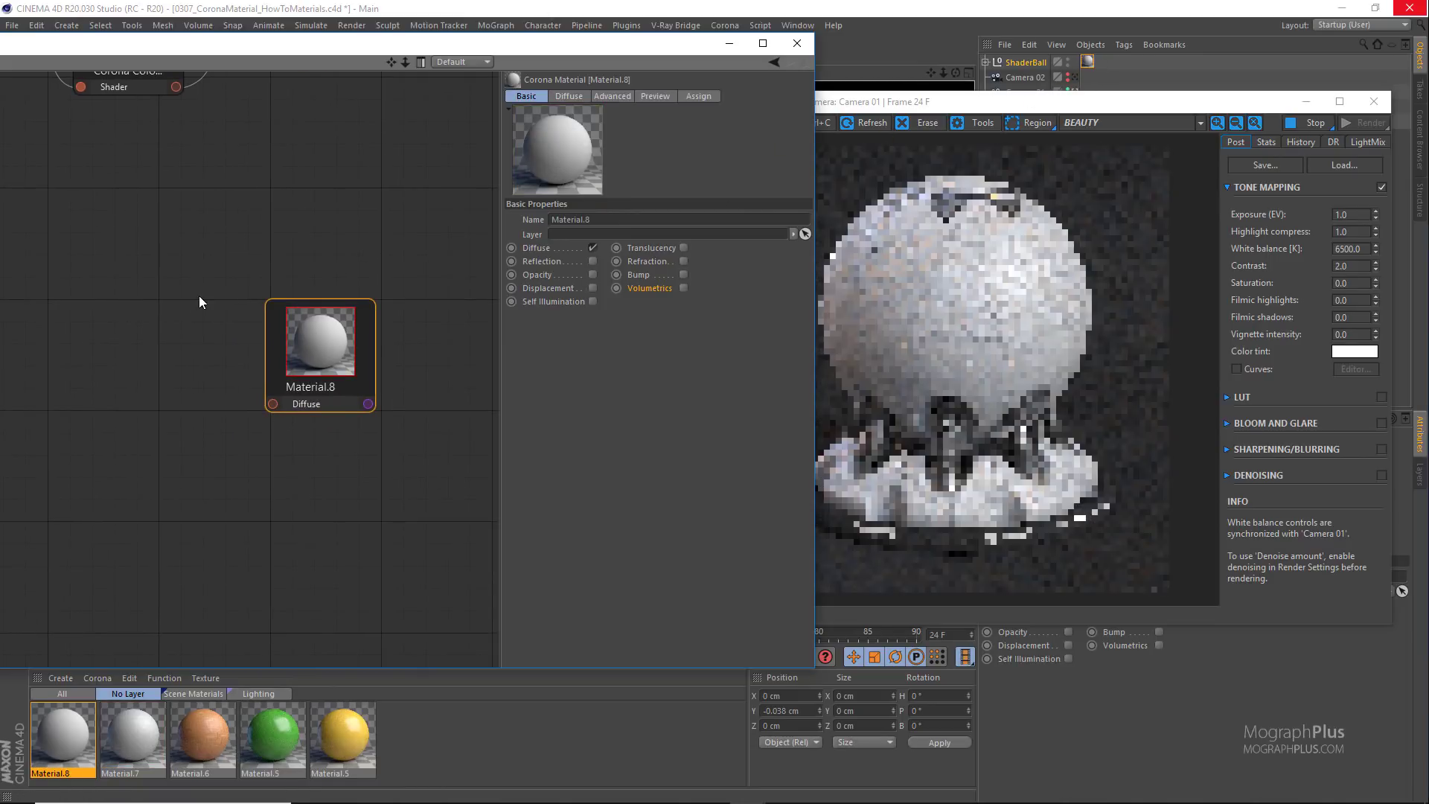
# Step: Disable Diffuse and enable Reflection on the new Corona material, then open its reflection settings
pyautogui.moveTo(970, 105); pyautogui.dragTo(1018, 114)
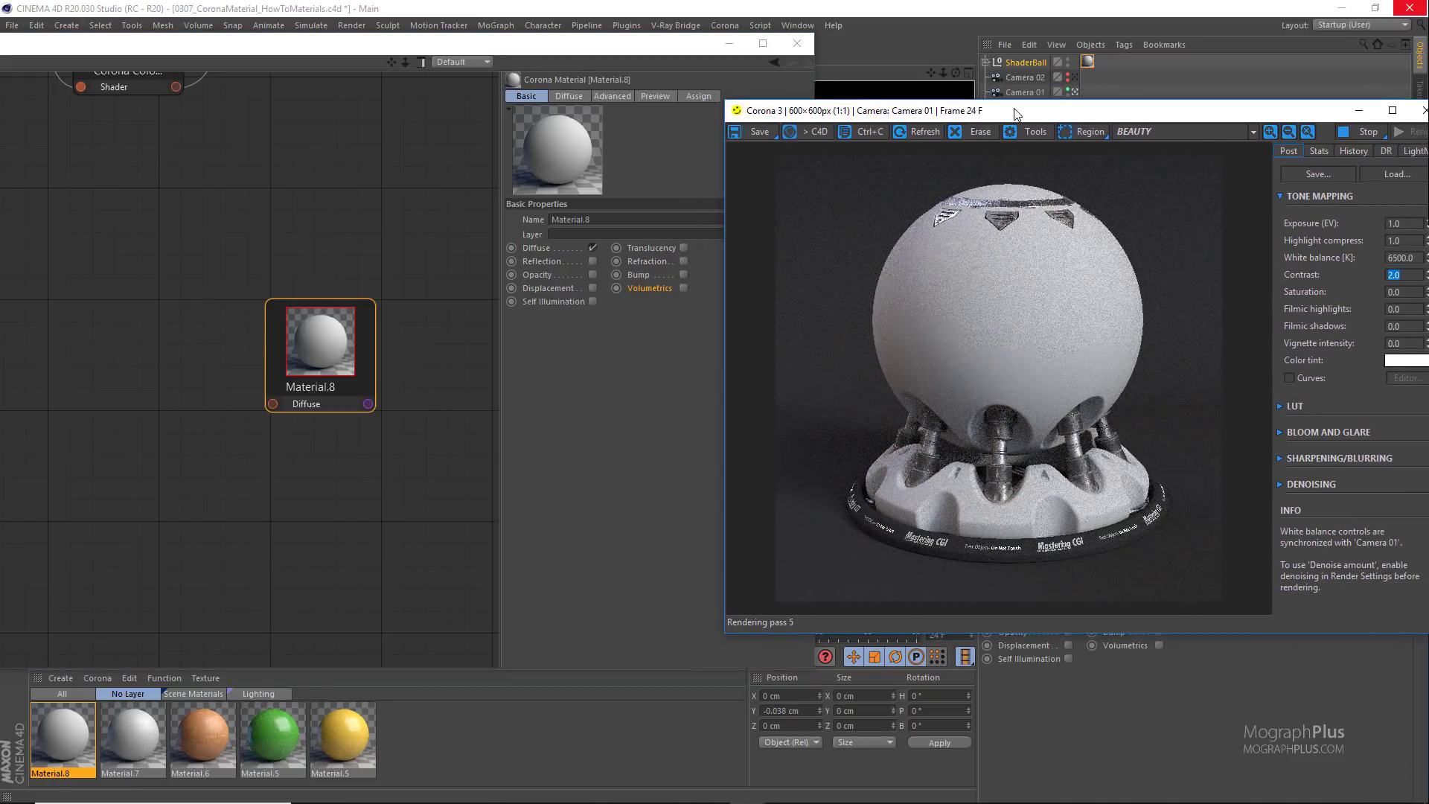
pyautogui.click(253, 333)
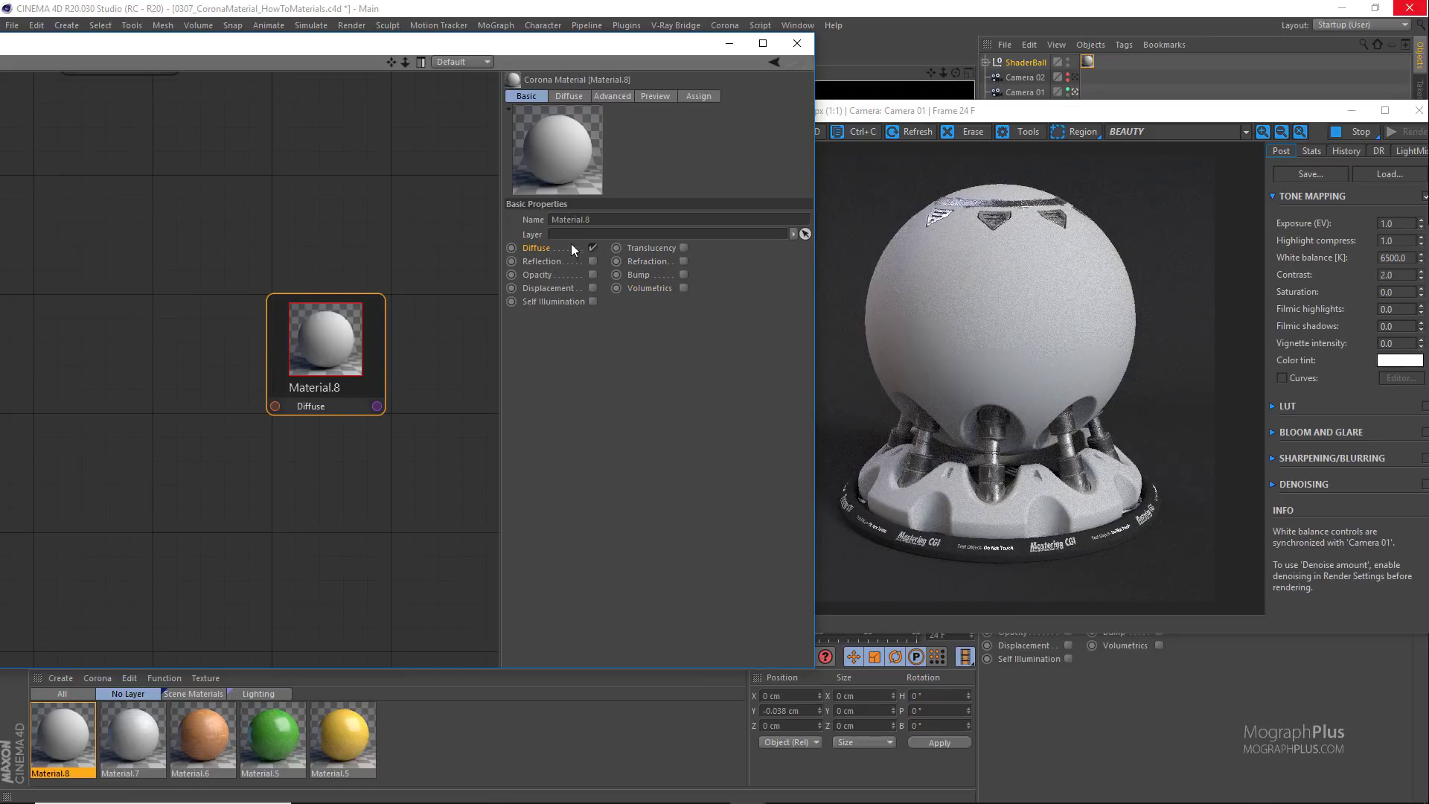
pyautogui.click(592, 248)
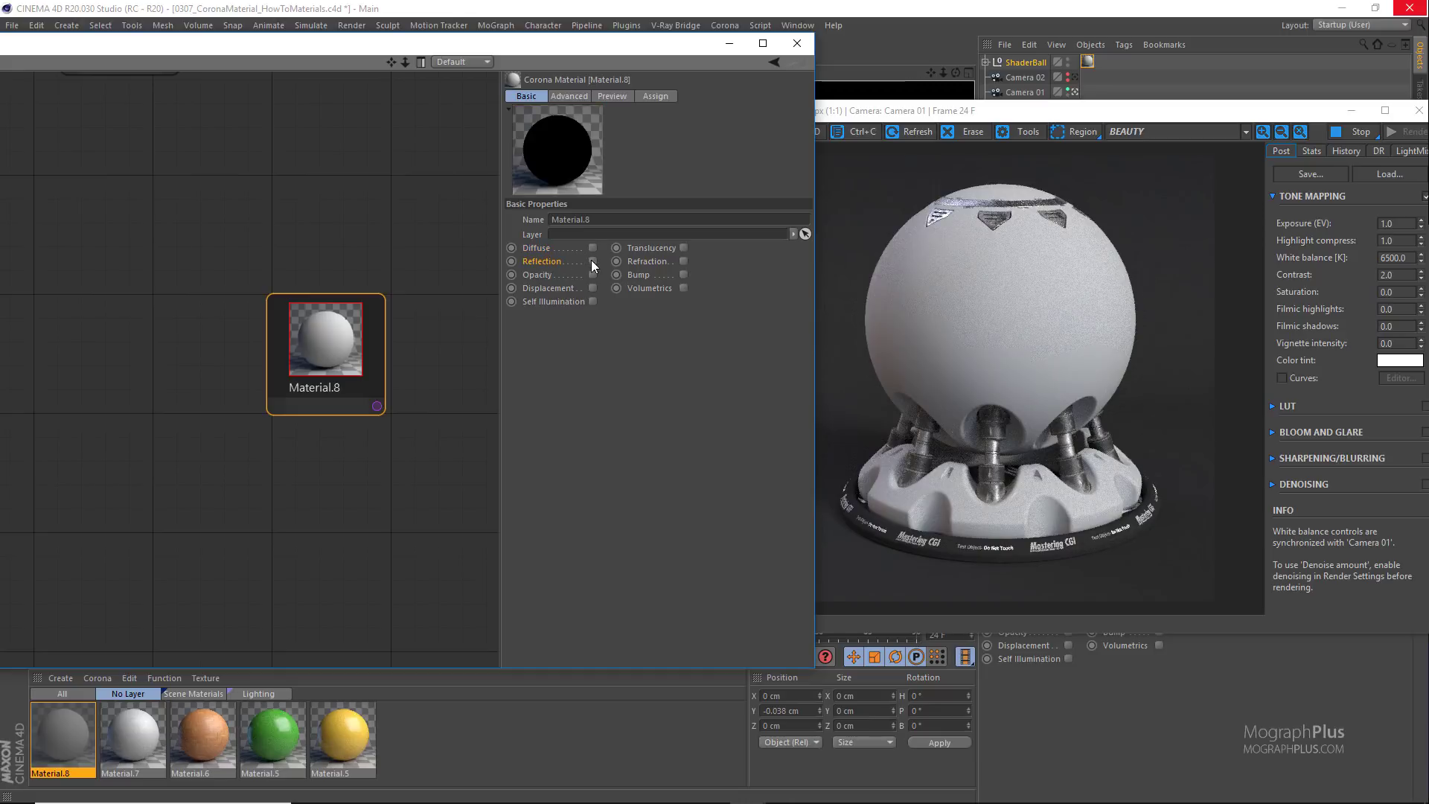
pyautogui.click(592, 261)
pyautogui.click(574, 98)
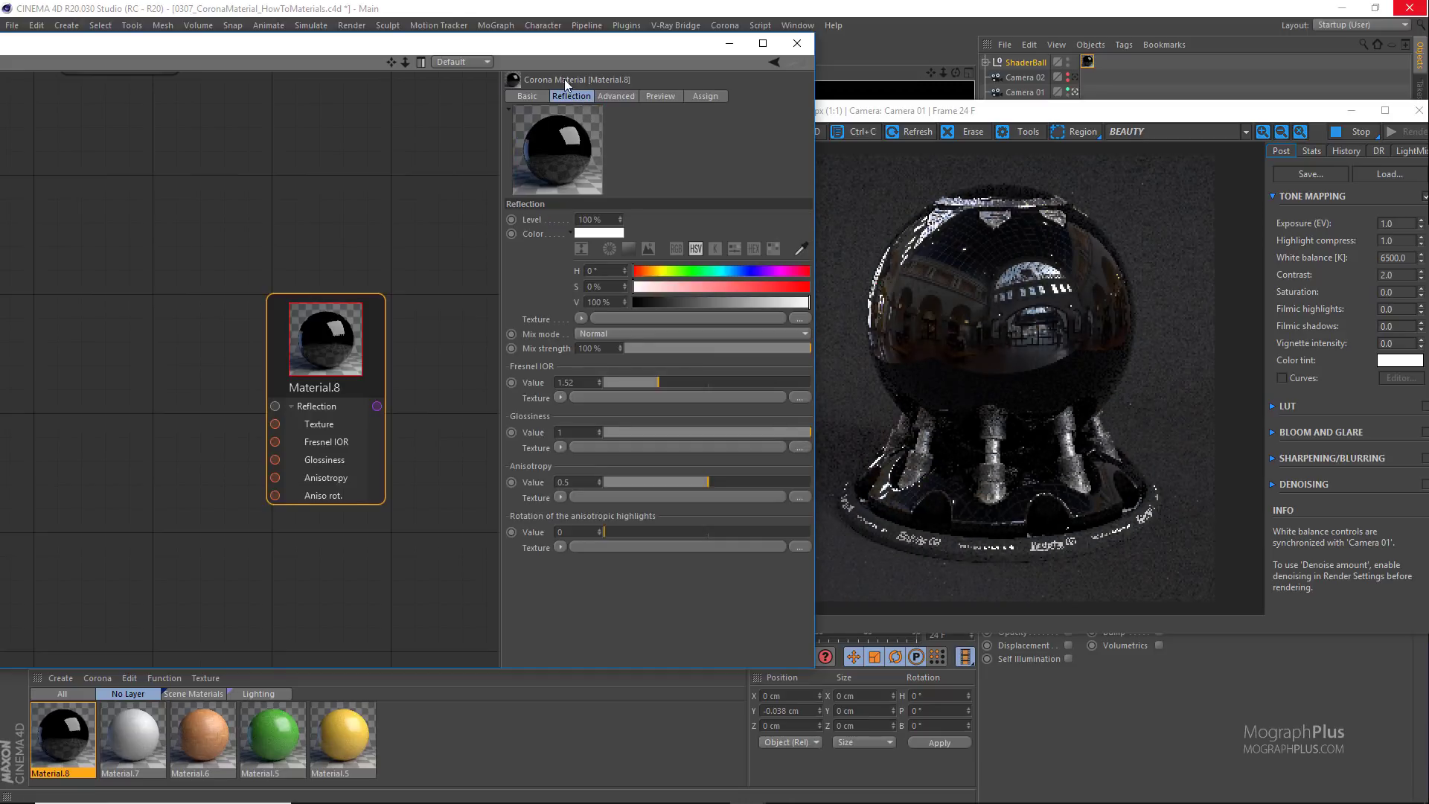
# Step: Set the material's reflection Fresnel IOR to 999 and arrange the render window and material editor side by side
pyautogui.moveTo(346, 298); pyautogui.dragTo(380, 207, button='middle')
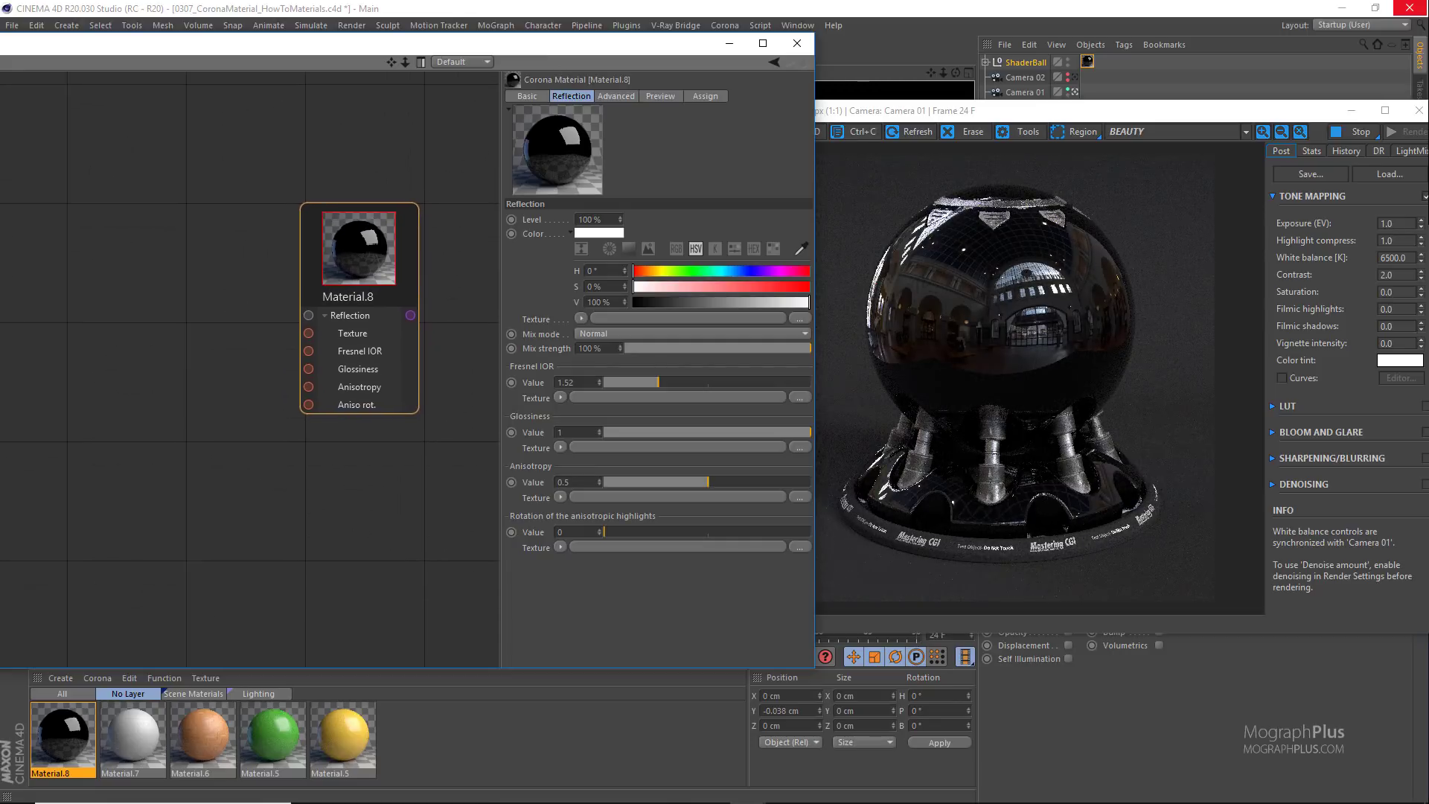
pyautogui.doubleClick(565, 382)
pyautogui.write('999')
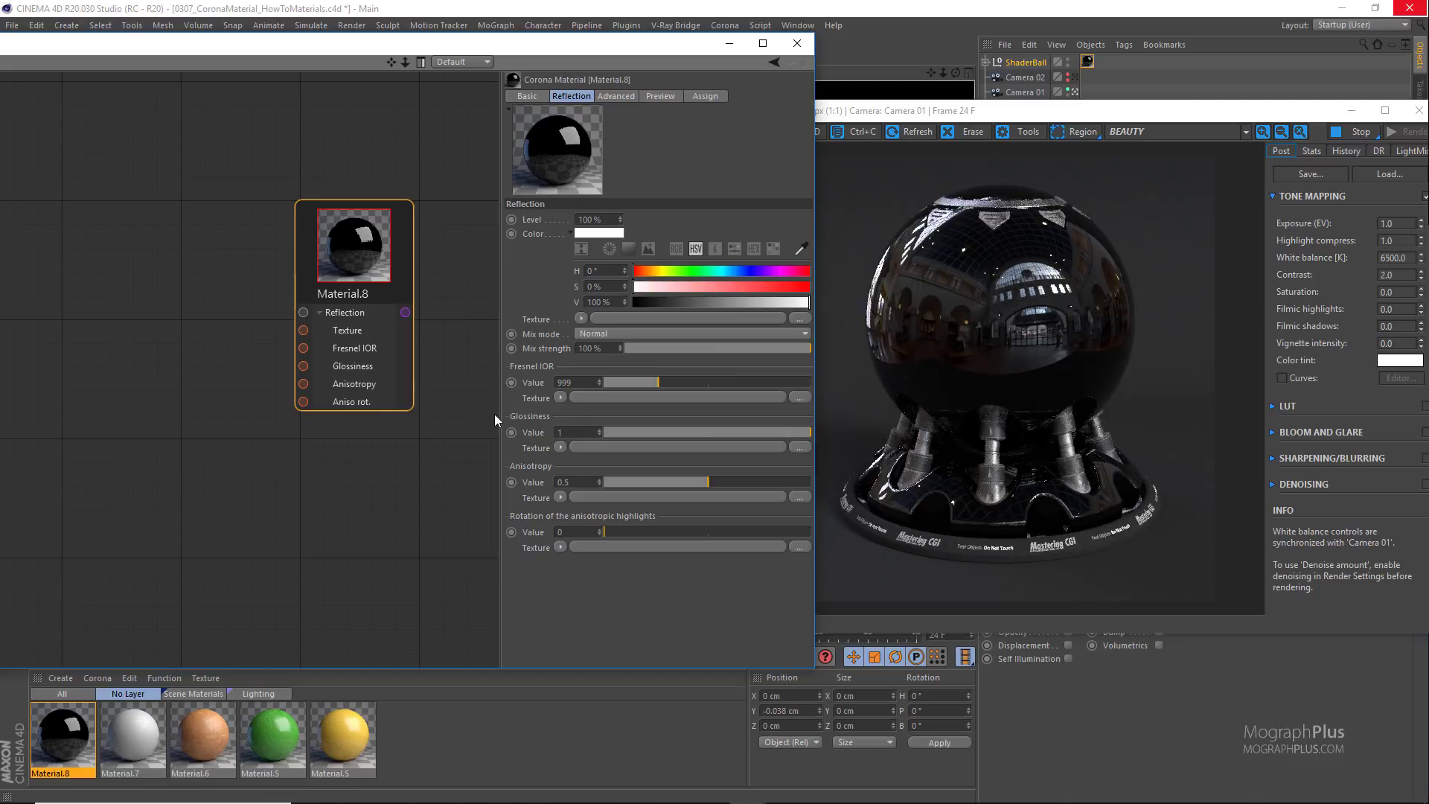
pyautogui.press('Return')
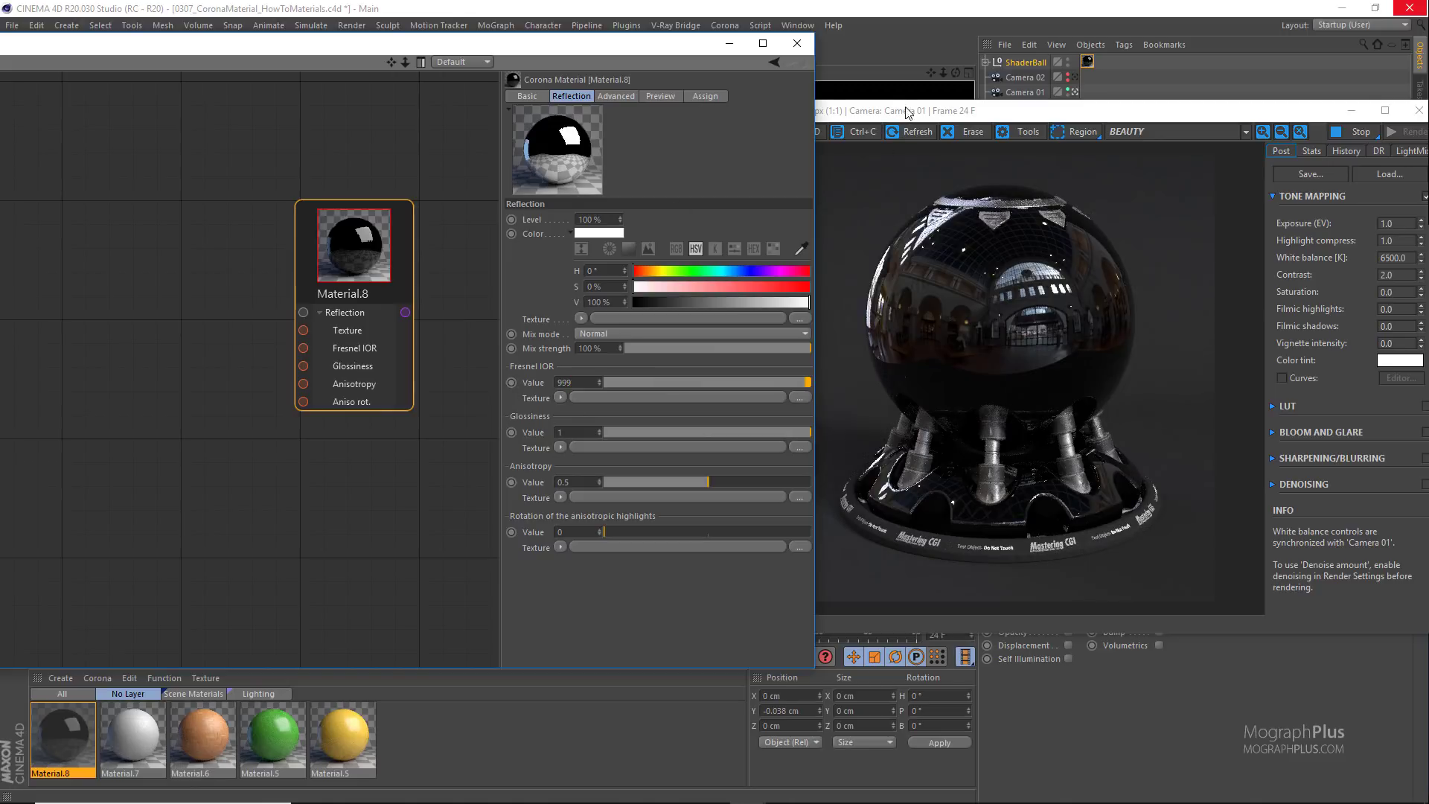
pyautogui.moveTo(904, 112)
pyautogui.mouseDown()
pyautogui.moveTo(1004, 104)
pyautogui.moveTo(912, 99)
pyautogui.mouseUp()
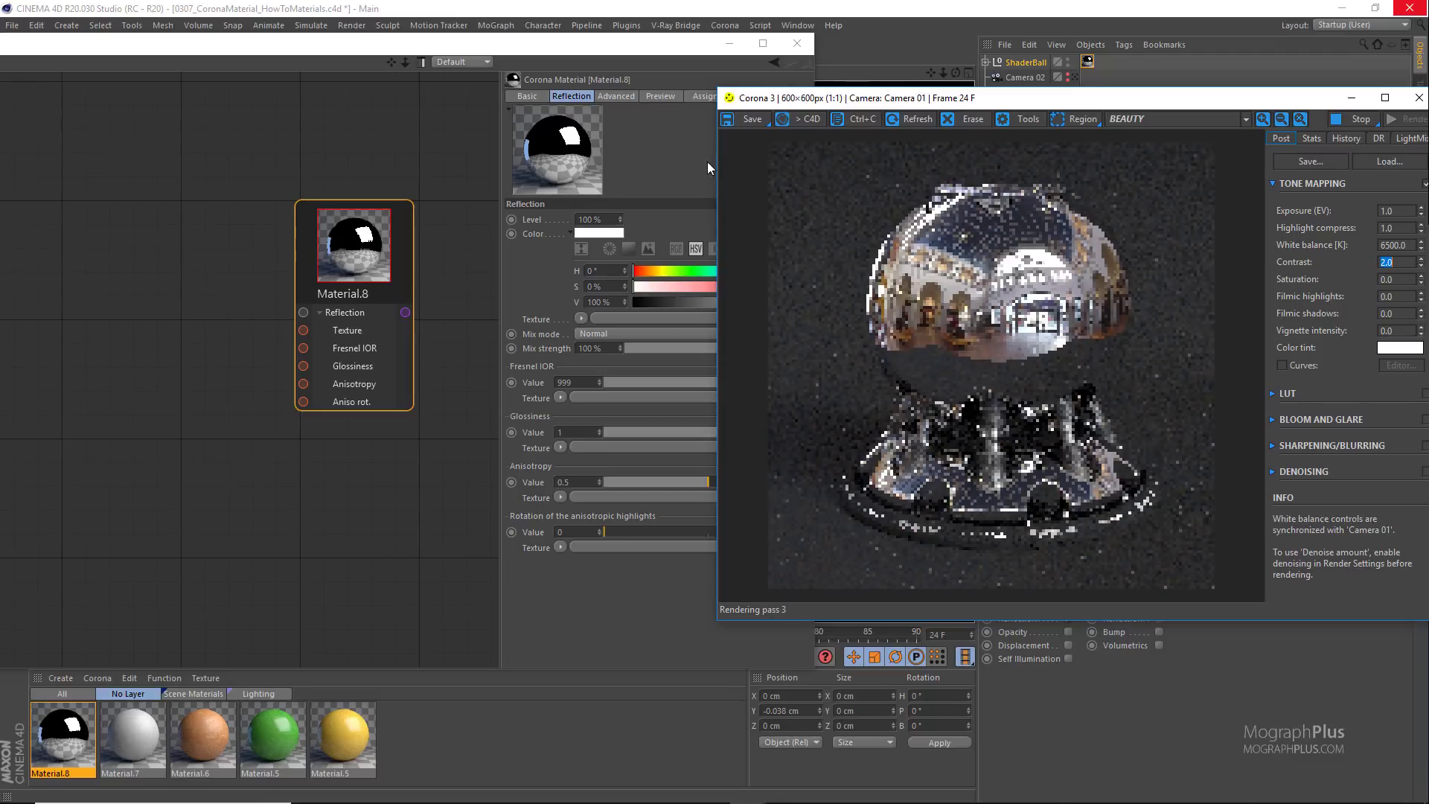
pyautogui.moveTo(557, 56); pyautogui.dragTo(468, 54)
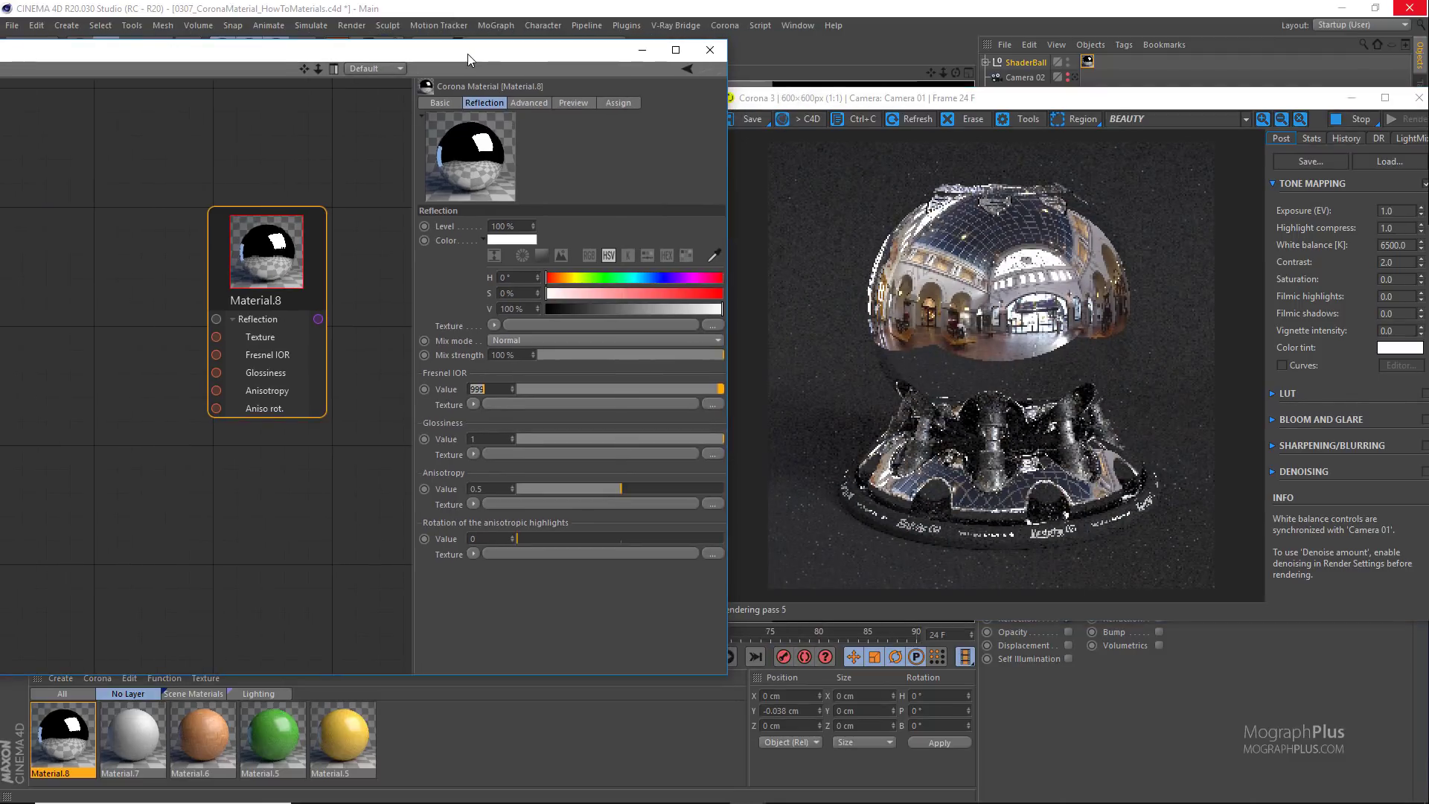
# Step: Set the render's tone mapping highlight compress to 2 and contrast to 1.5
pyautogui.doubleClick(1396, 228)
pyautogui.write('2')
pyautogui.press('Return')
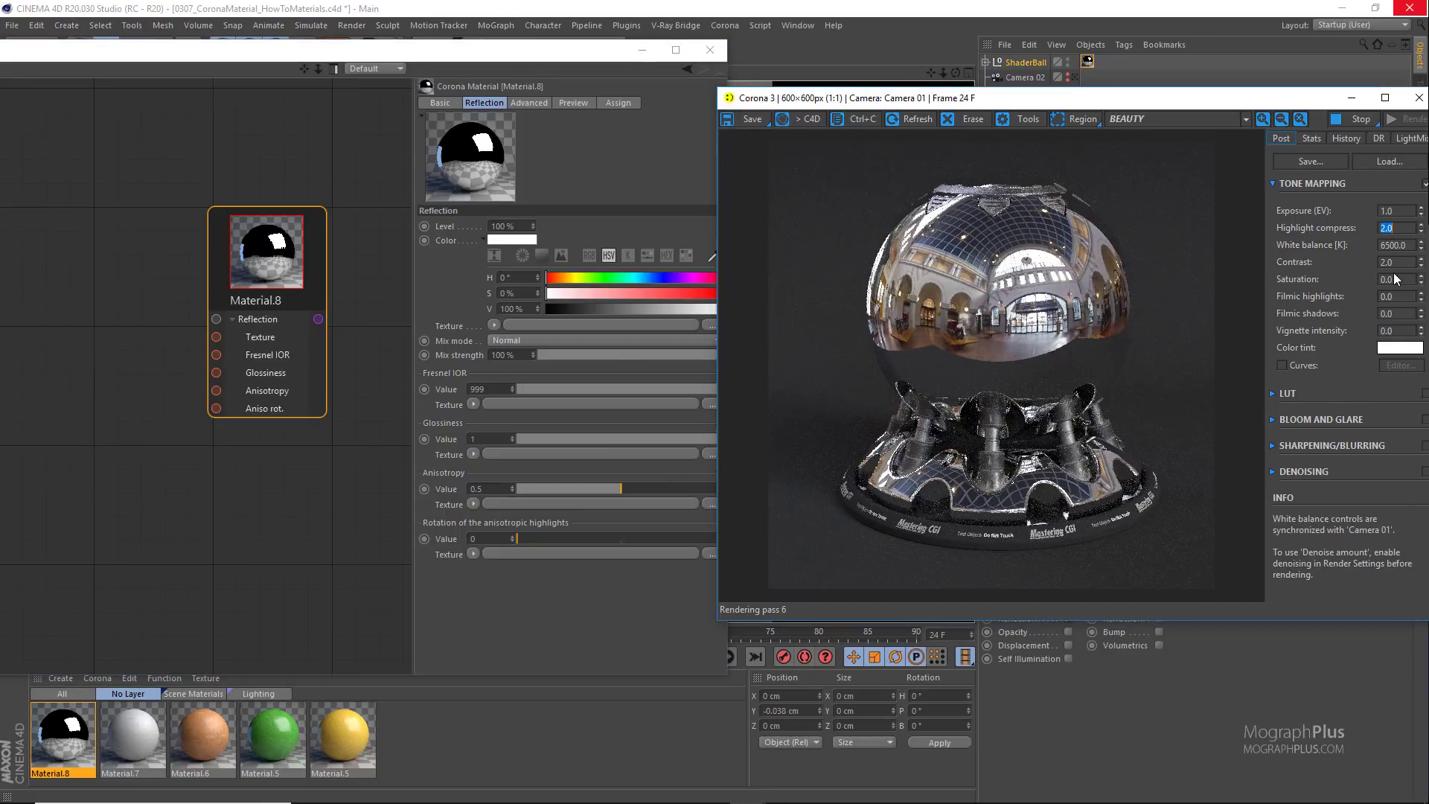
pyautogui.doubleClick(1400, 262)
pyautogui.write('1.5')
pyautogui.press('Return')
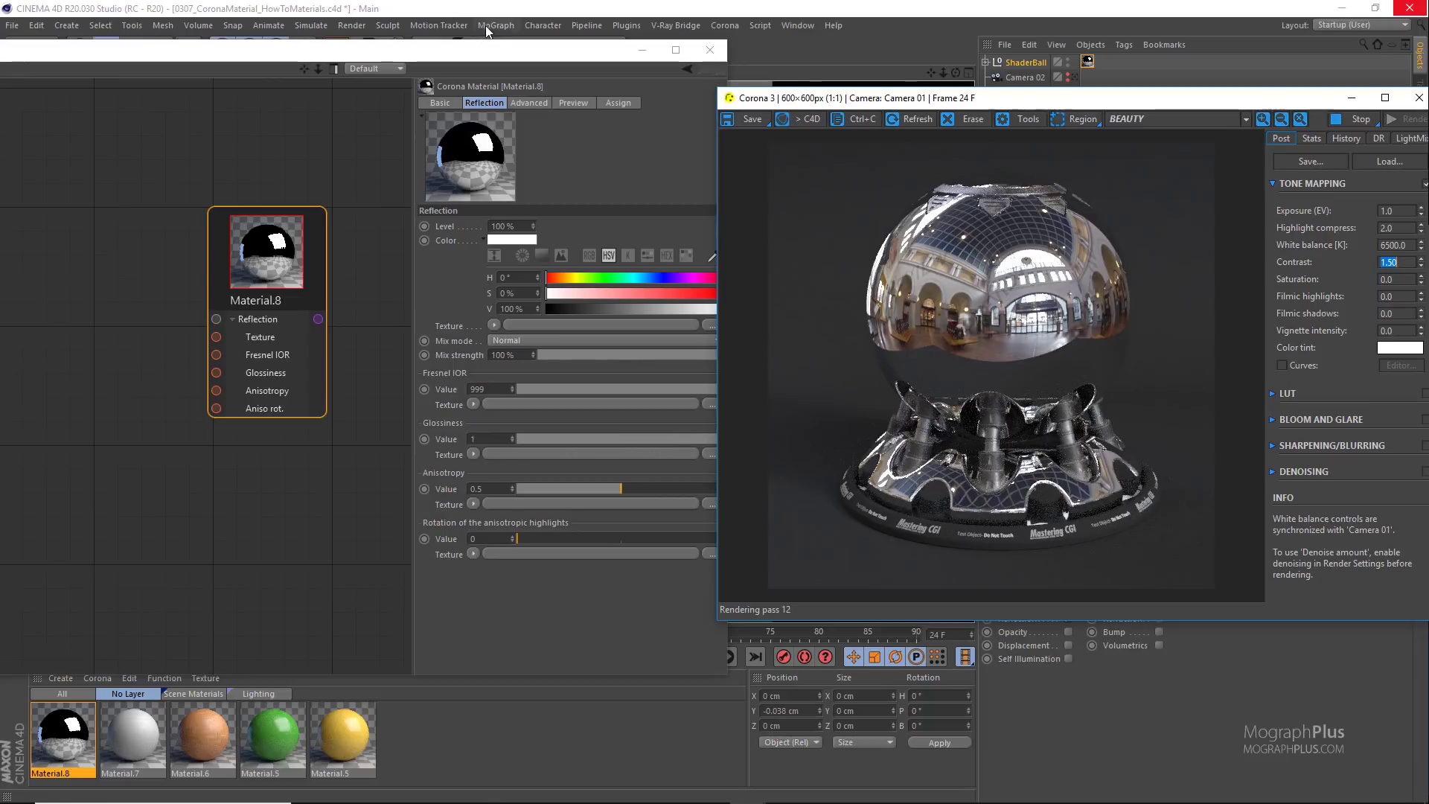
# Step: Lower the metal material's reflection glossiness to 0.84
pyautogui.click(491, 49)
pyautogui.click(693, 439)
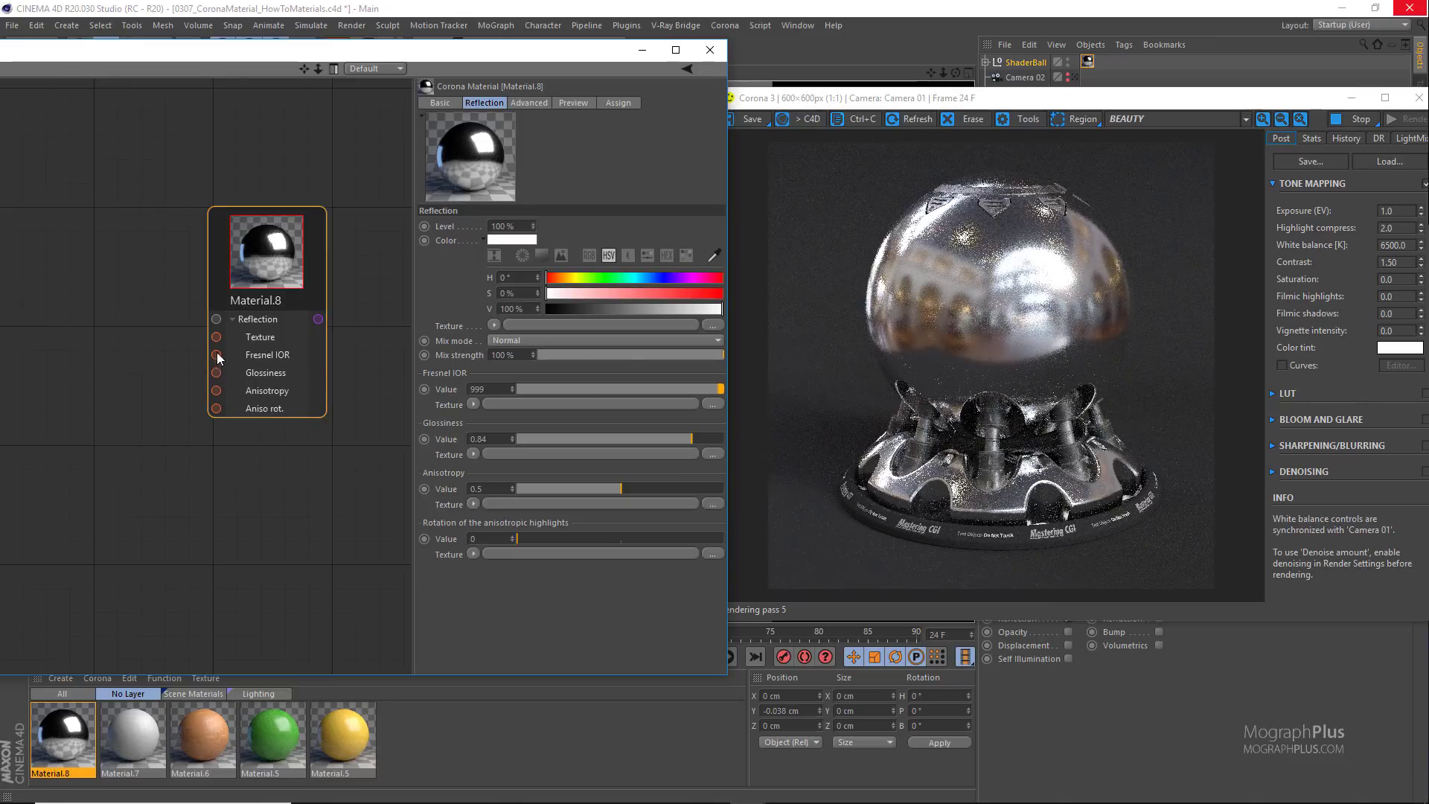
# Step: Load the BW1 image as a bitmap shader beside the metal material and connect it to the Glossiness input
pyautogui.moveTo(278, 253); pyautogui.dragTo(320, 279)
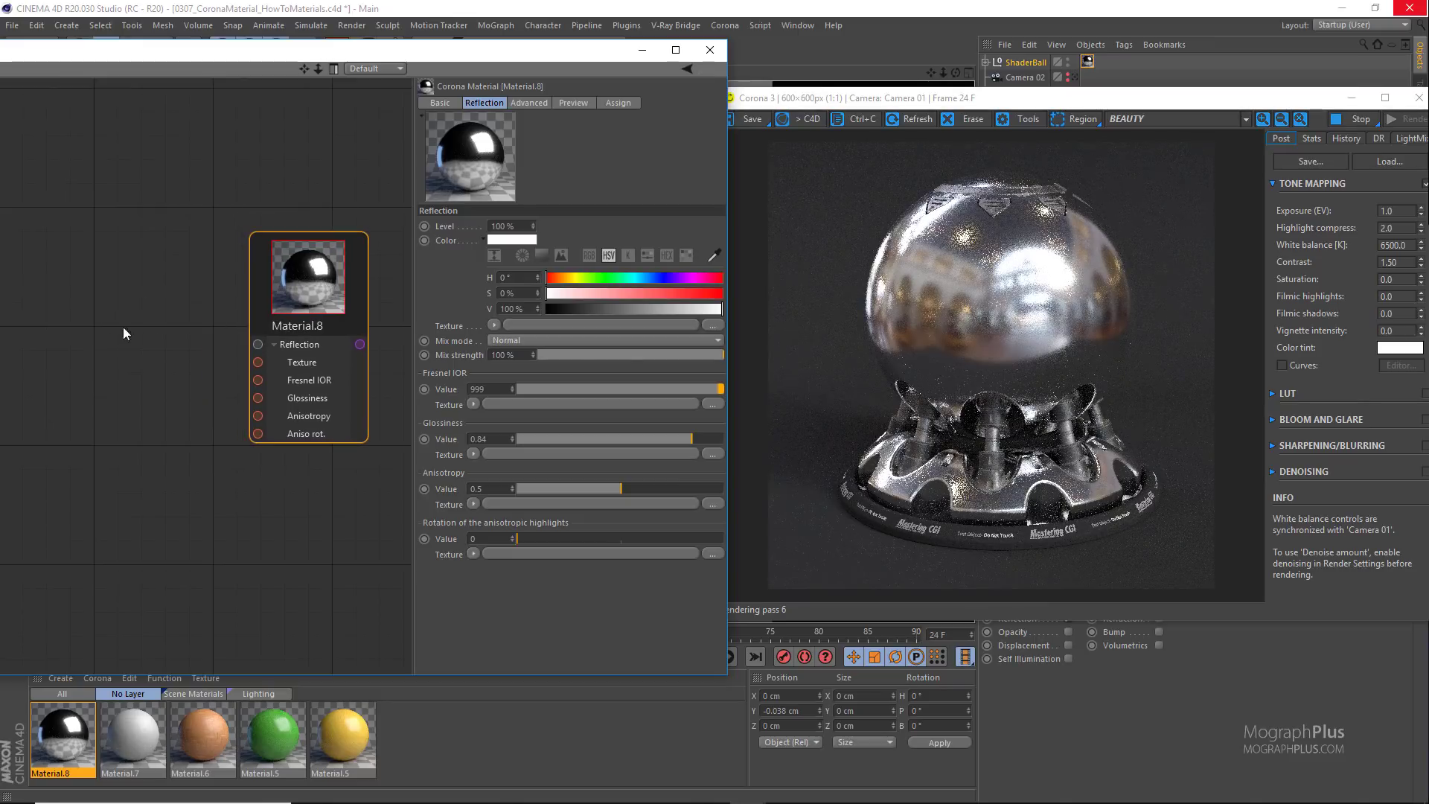
pyautogui.rightClick(55, 338)
pyautogui.moveTo(131, 370)
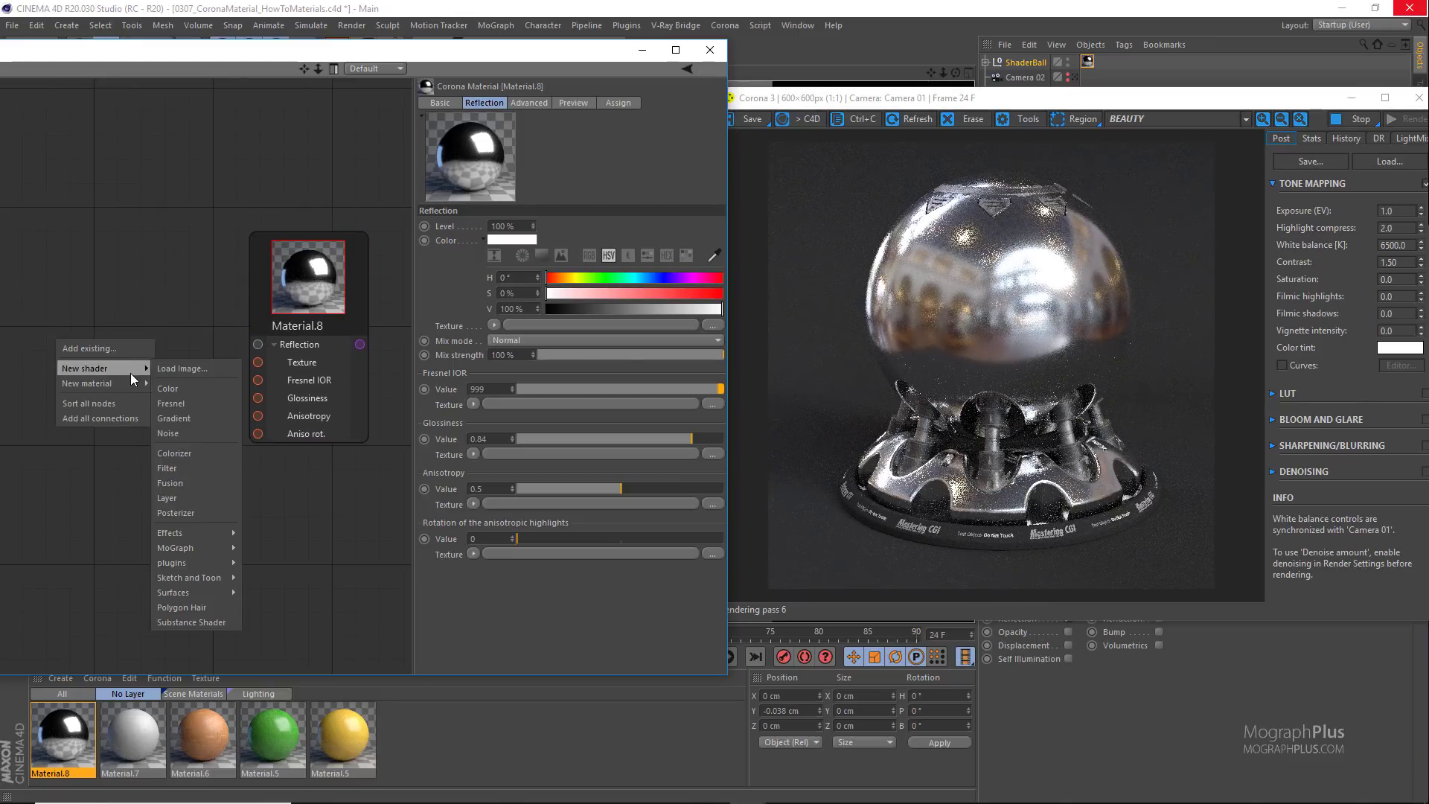
pyautogui.click(182, 369)
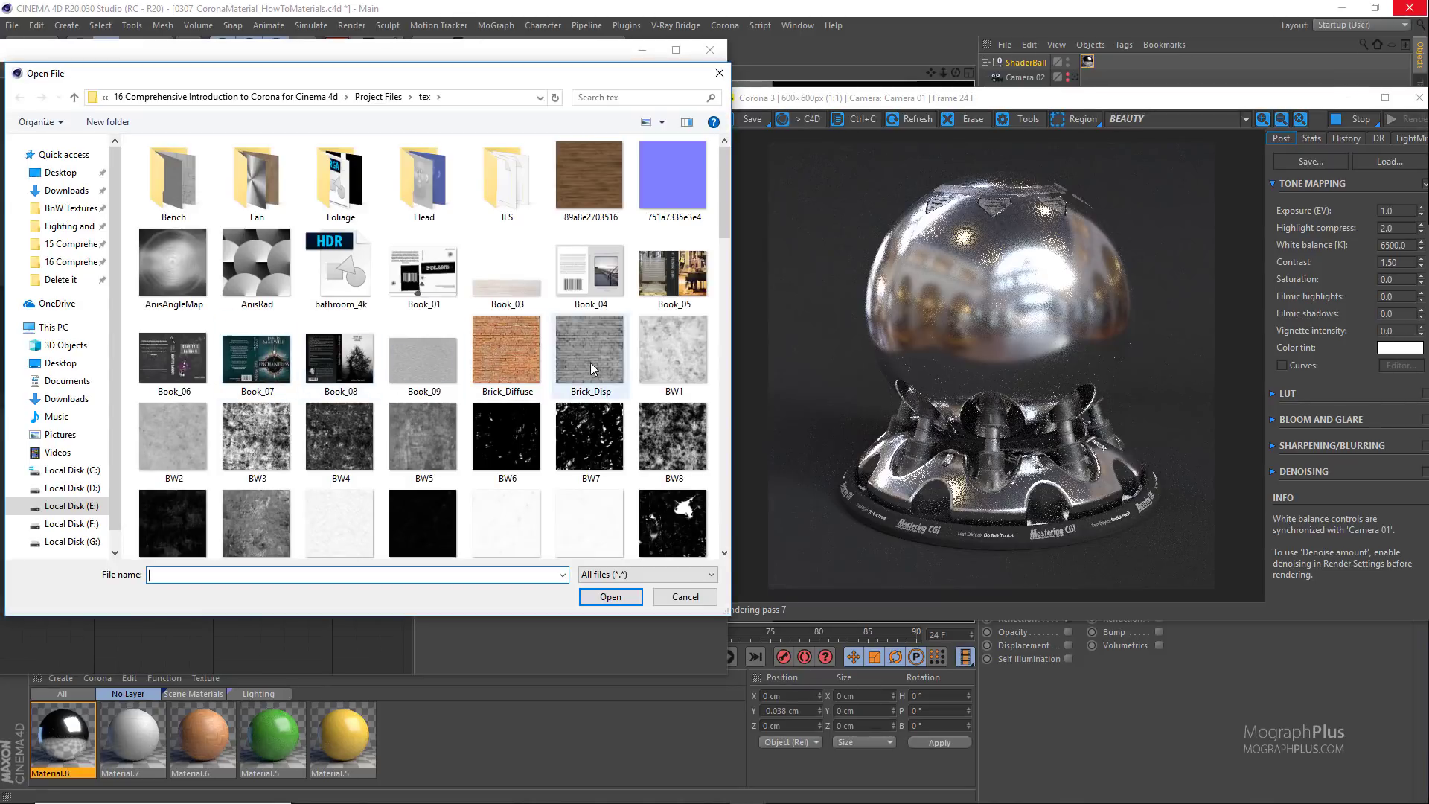
pyautogui.doubleClick(676, 360)
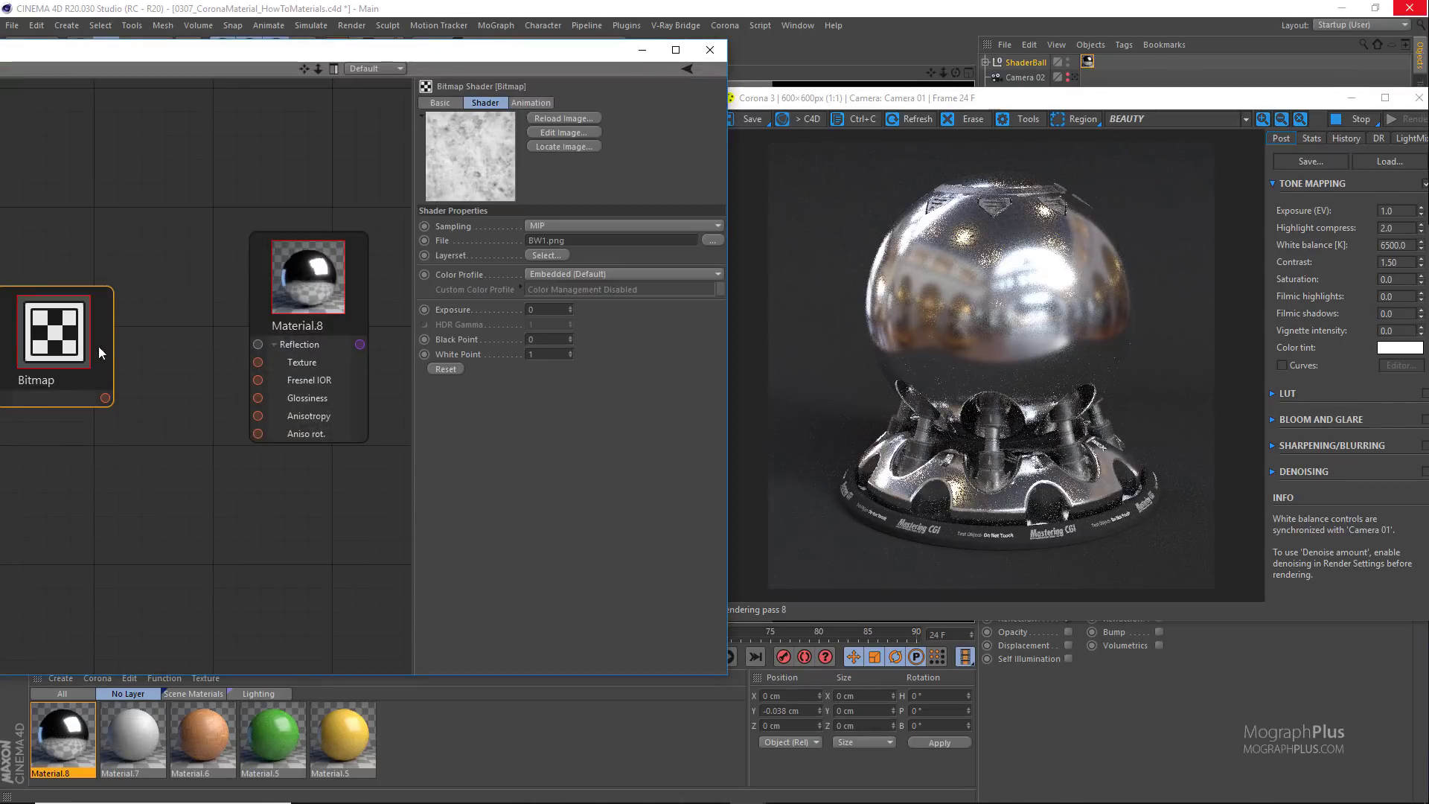
pyautogui.moveTo(105, 397); pyautogui.dragTo(257, 398)
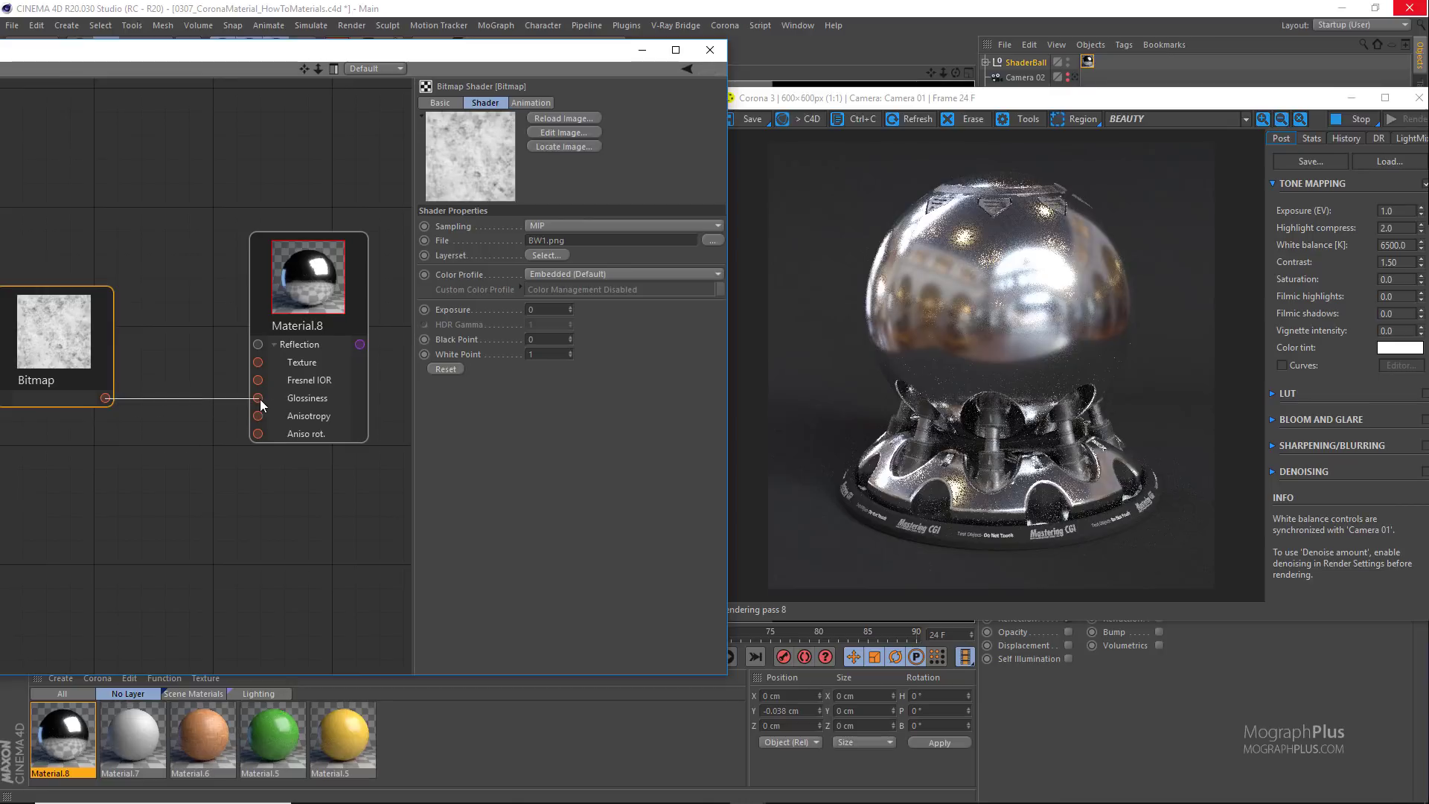
pyautogui.moveTo(74, 347); pyautogui.dragTo(134, 352)
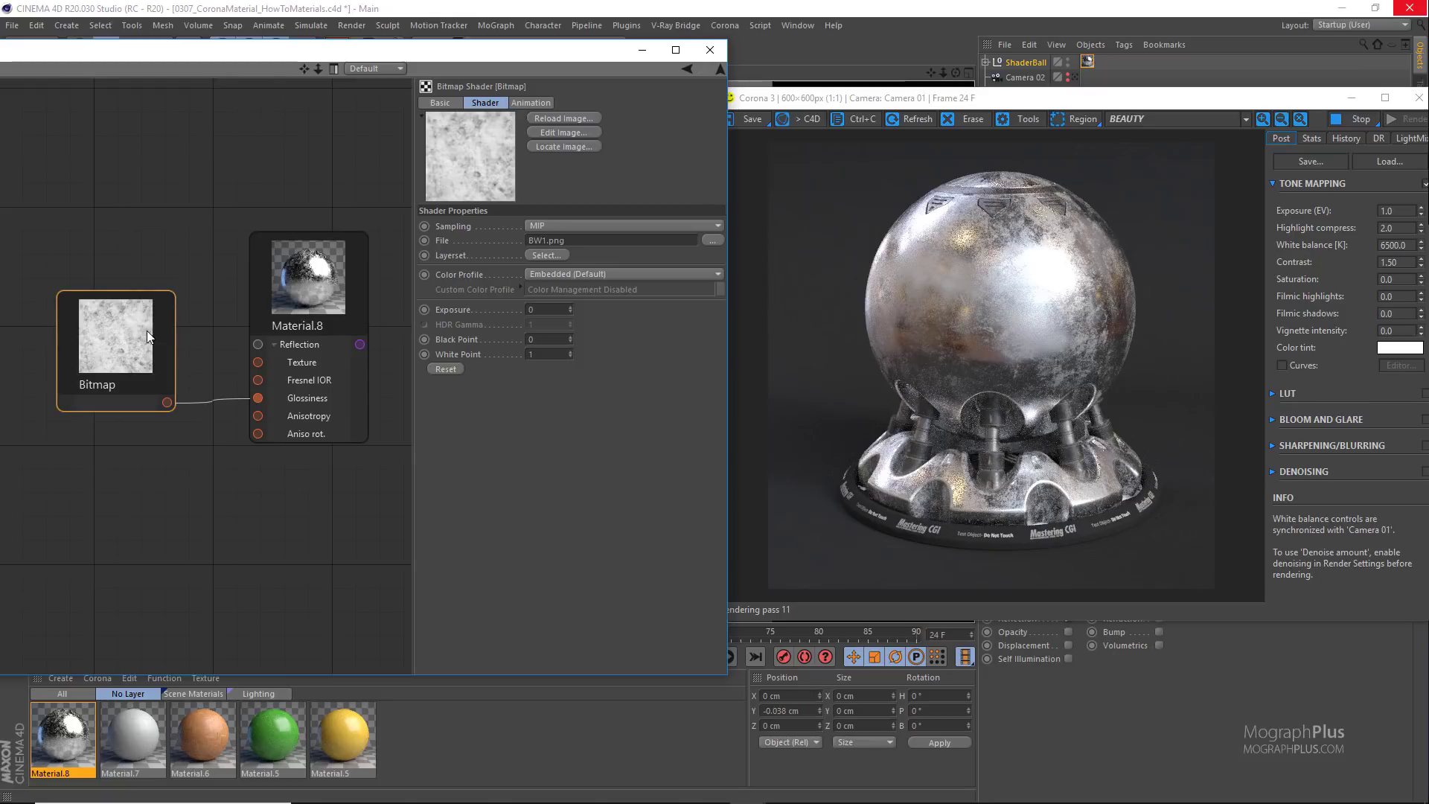
# Step: Add a Filter shader and insert it between the BW1 bitmap and the metal material's Glossiness input
pyautogui.moveTo(133, 320); pyautogui.dragTo(97, 262)
pyautogui.rightClick(138, 415)
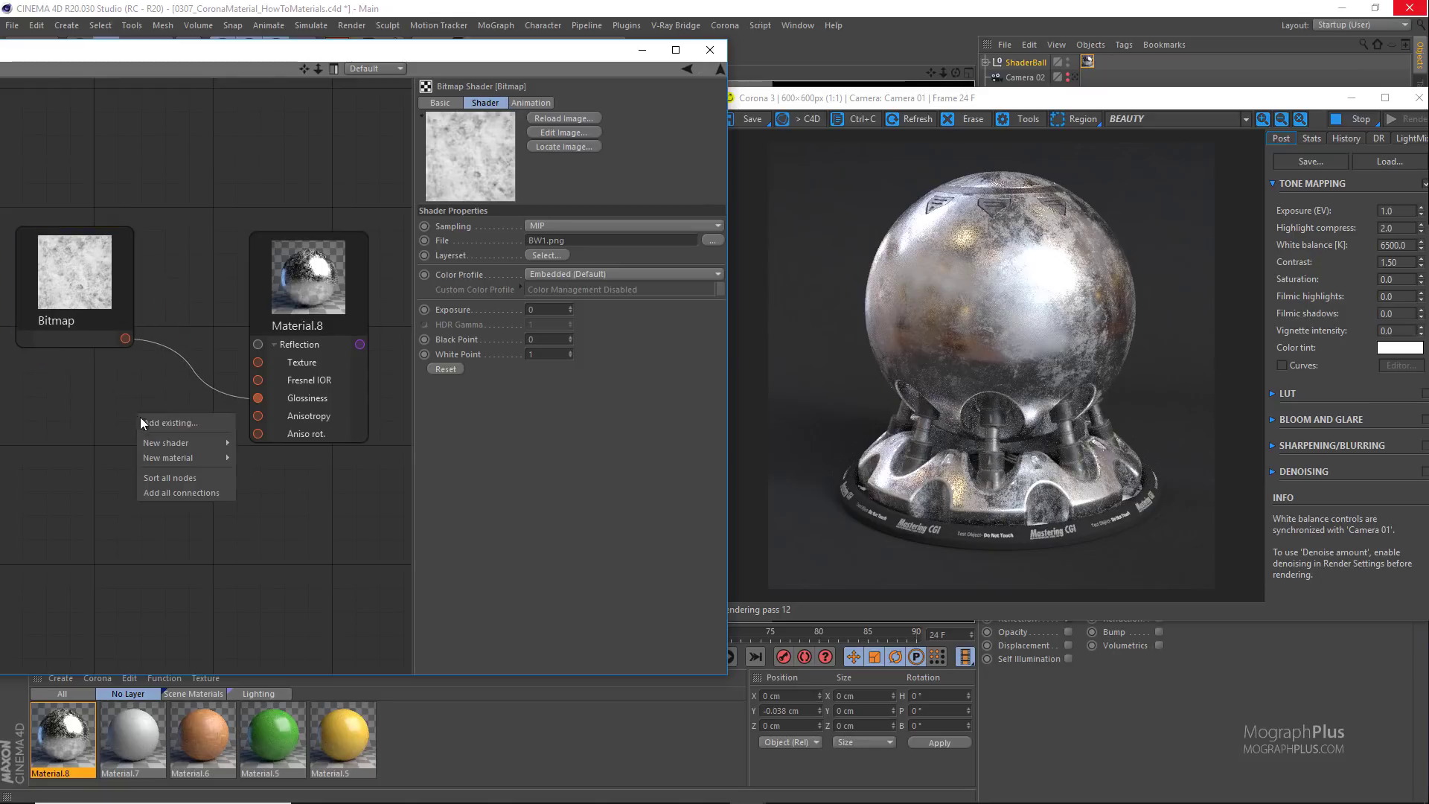
pyautogui.moveTo(176, 442)
pyautogui.click(271, 543)
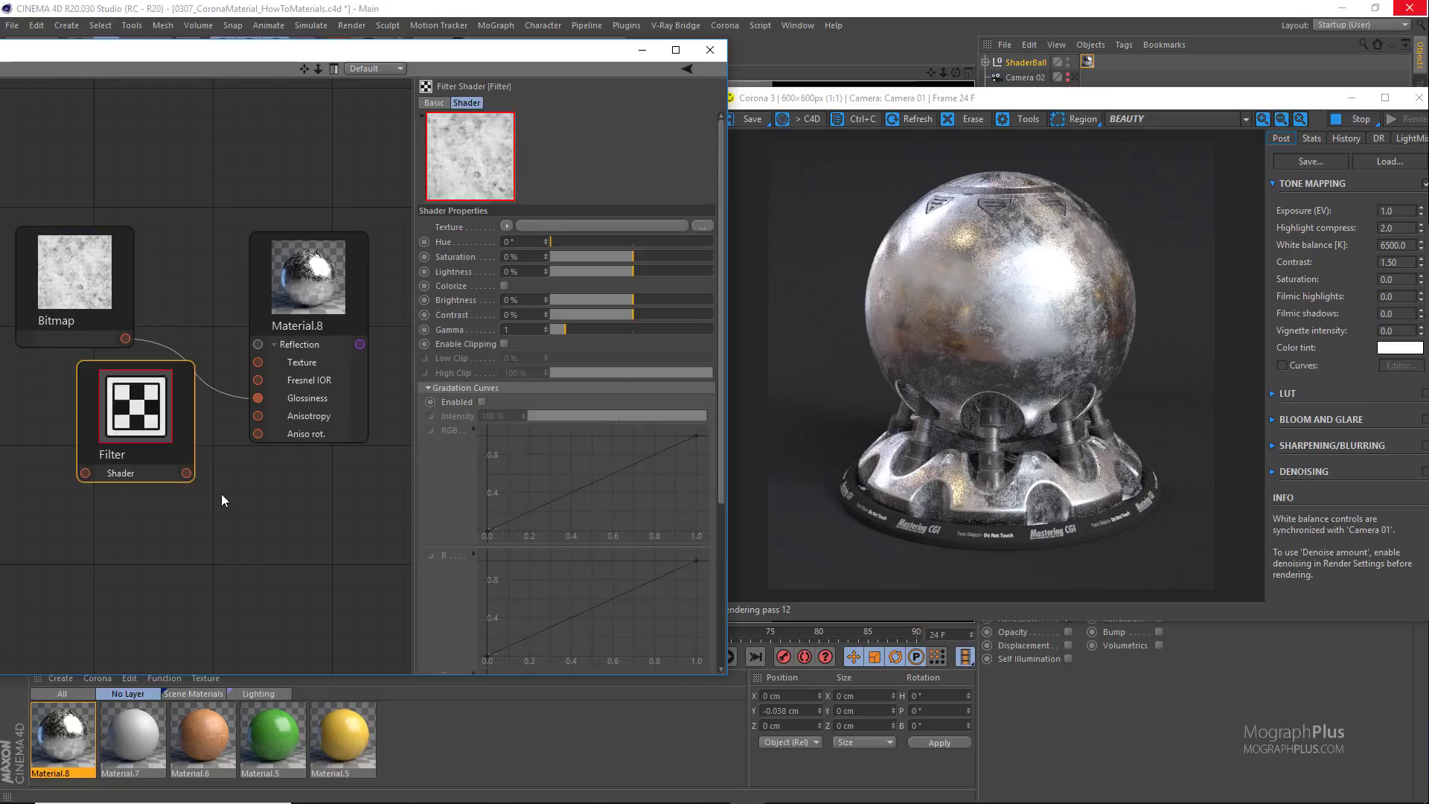
pyautogui.moveTo(179, 482); pyautogui.dragTo(190, 505)
pyautogui.moveTo(125, 339); pyautogui.dragTo(119, 519)
pyautogui.moveTo(221, 518); pyautogui.dragTo(257, 396)
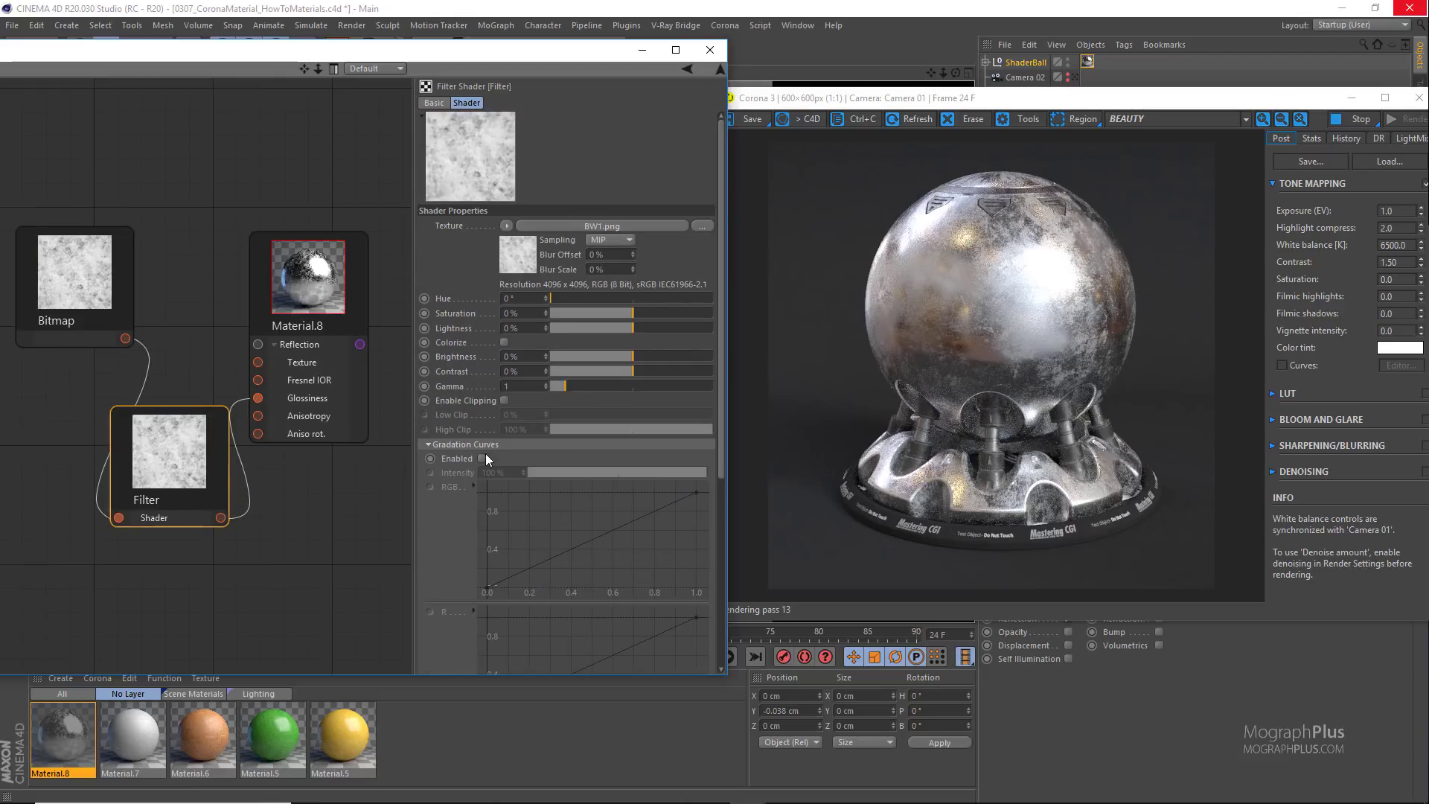
# Step: Enable the Filter shader's gradation curves and open the RGB curve in a separate window placed over the editor
pyautogui.click(482, 458)
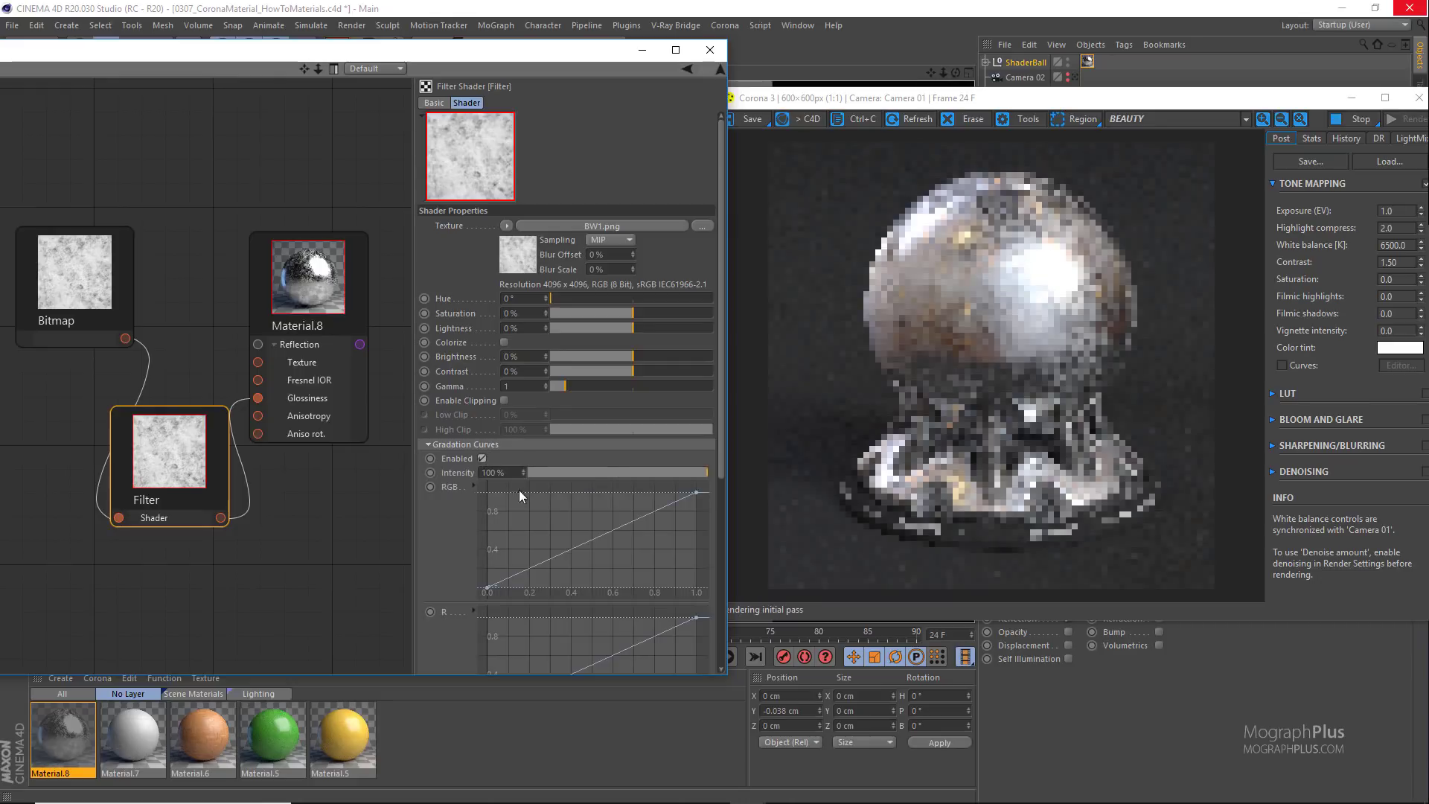
pyautogui.rightClick(550, 524)
pyautogui.click(619, 658)
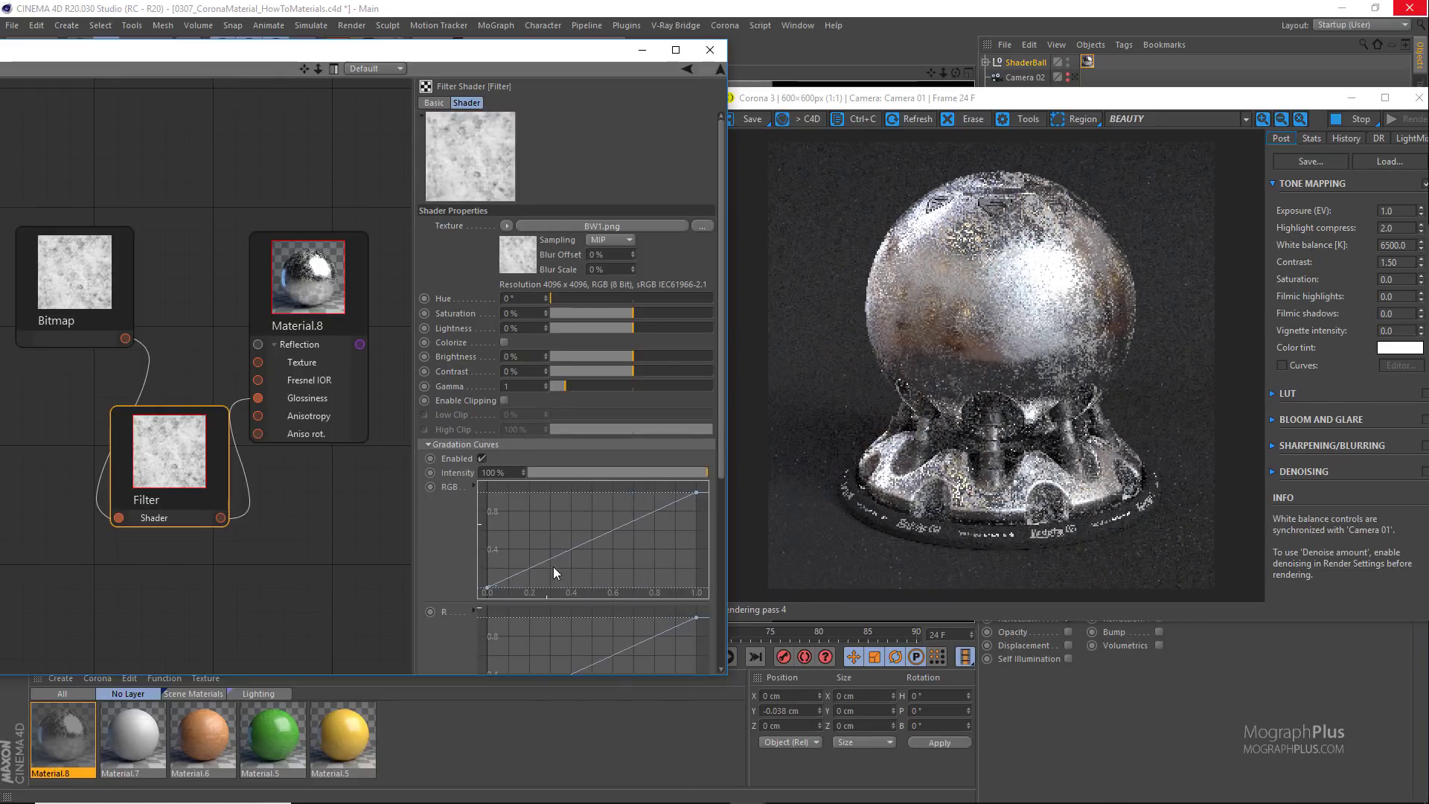
pyautogui.rightClick(559, 580)
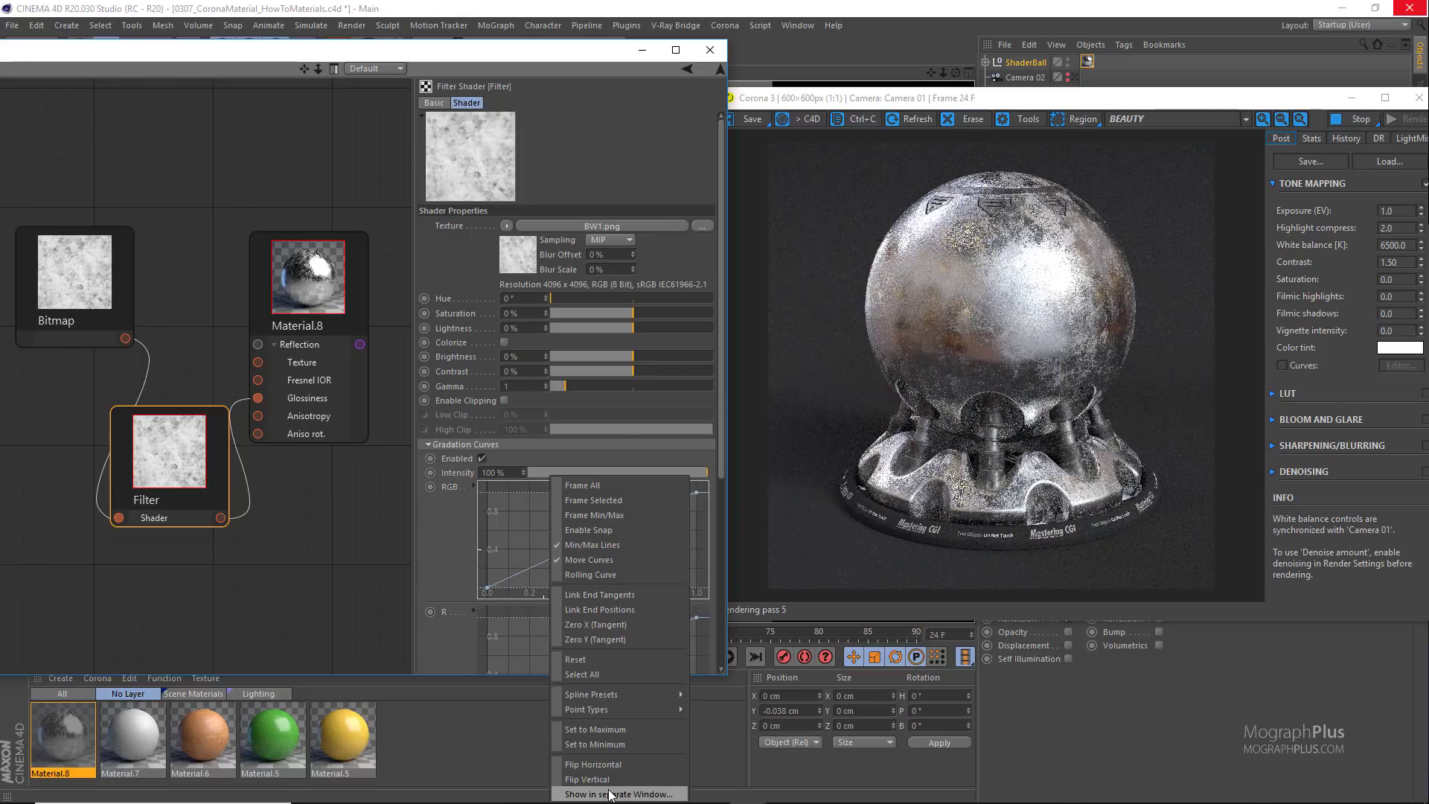
pyautogui.click(618, 777)
pyautogui.moveTo(671, 526); pyautogui.dragTo(489, 307)
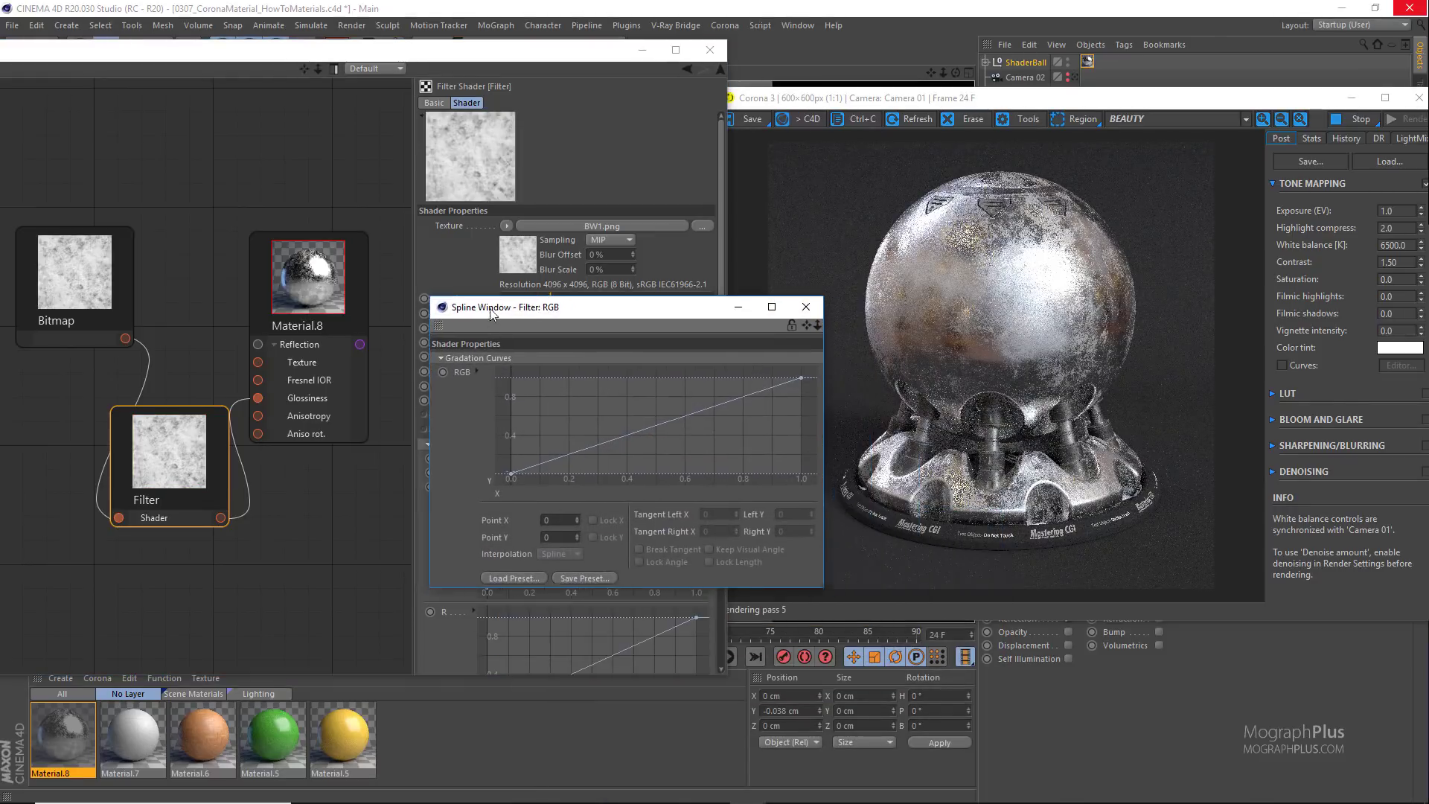
# Step: Set the RGB curve's start point Y to 0.7 and end point Y to 0.925, then close the curve window
pyautogui.click(507, 471)
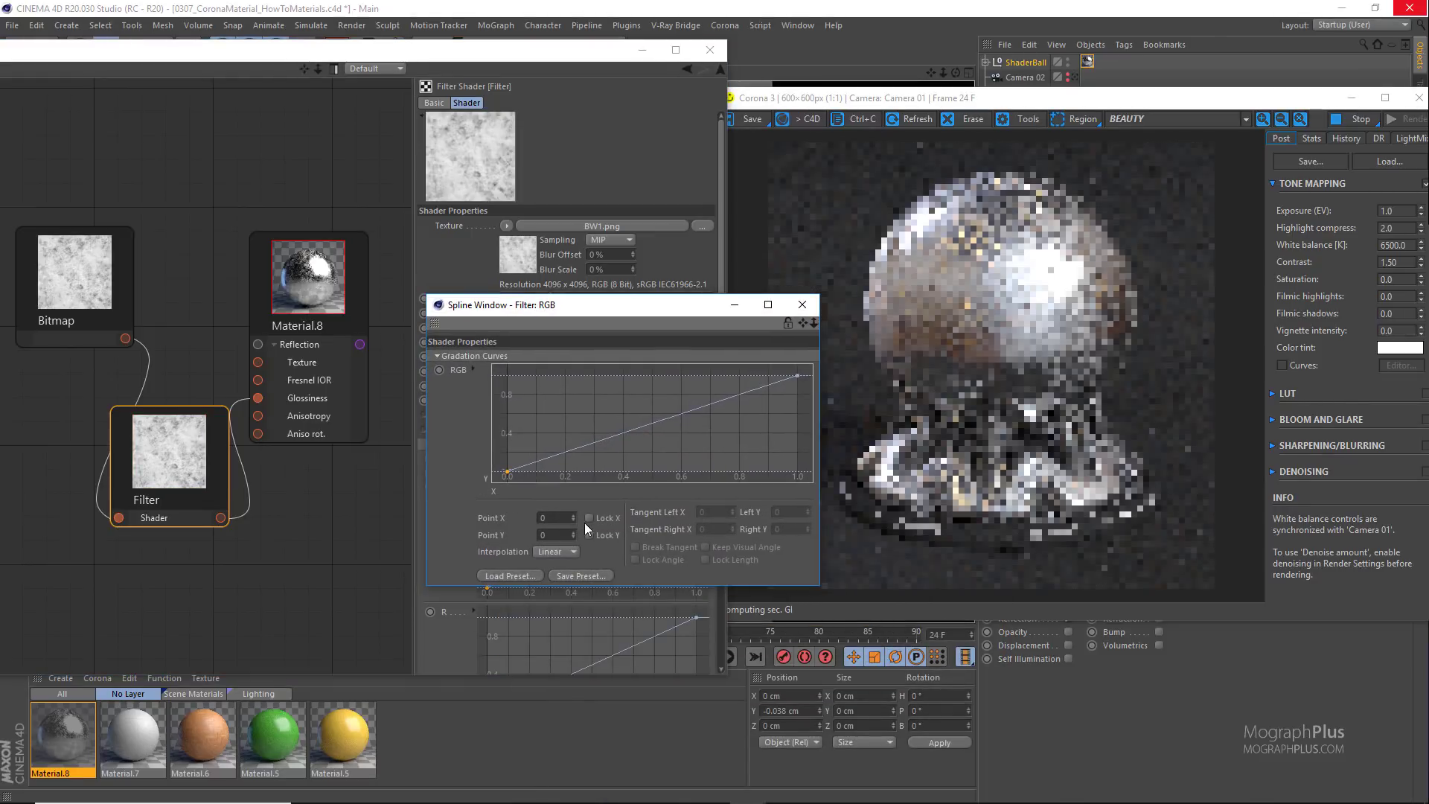
pyautogui.click(560, 535)
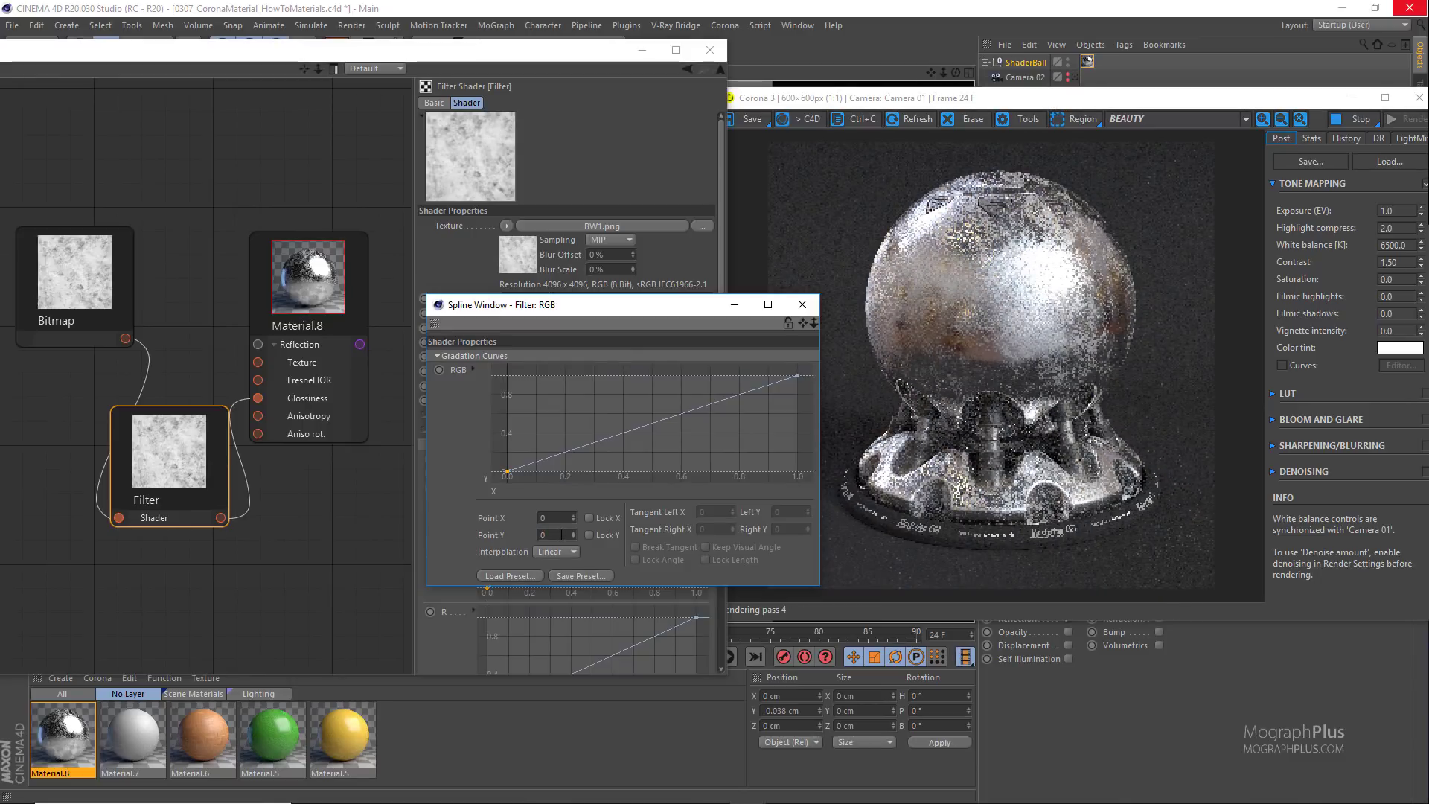
pyautogui.write('0.7')
pyautogui.press('Return')
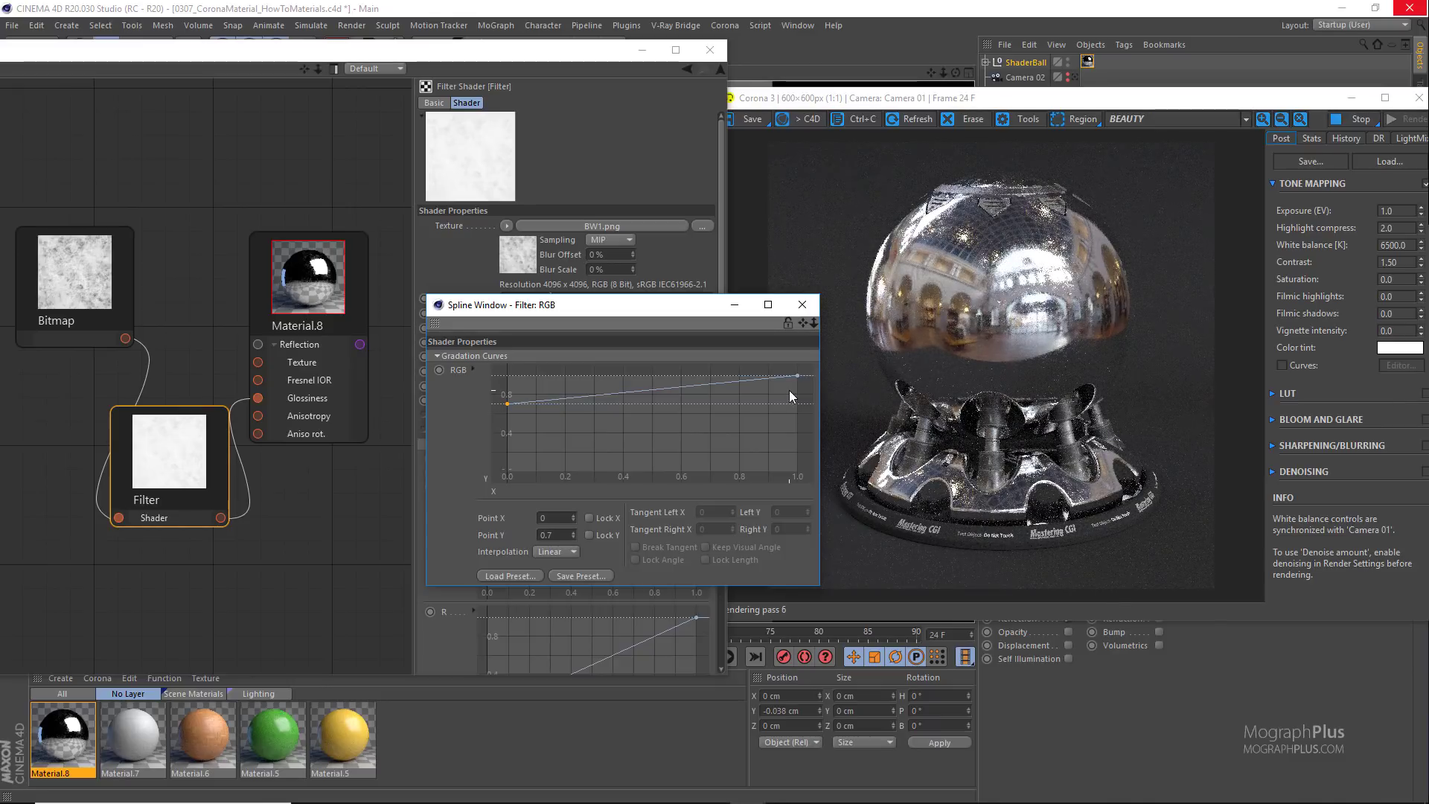
pyautogui.moveTo(789, 390); pyautogui.dragTo(816, 363)
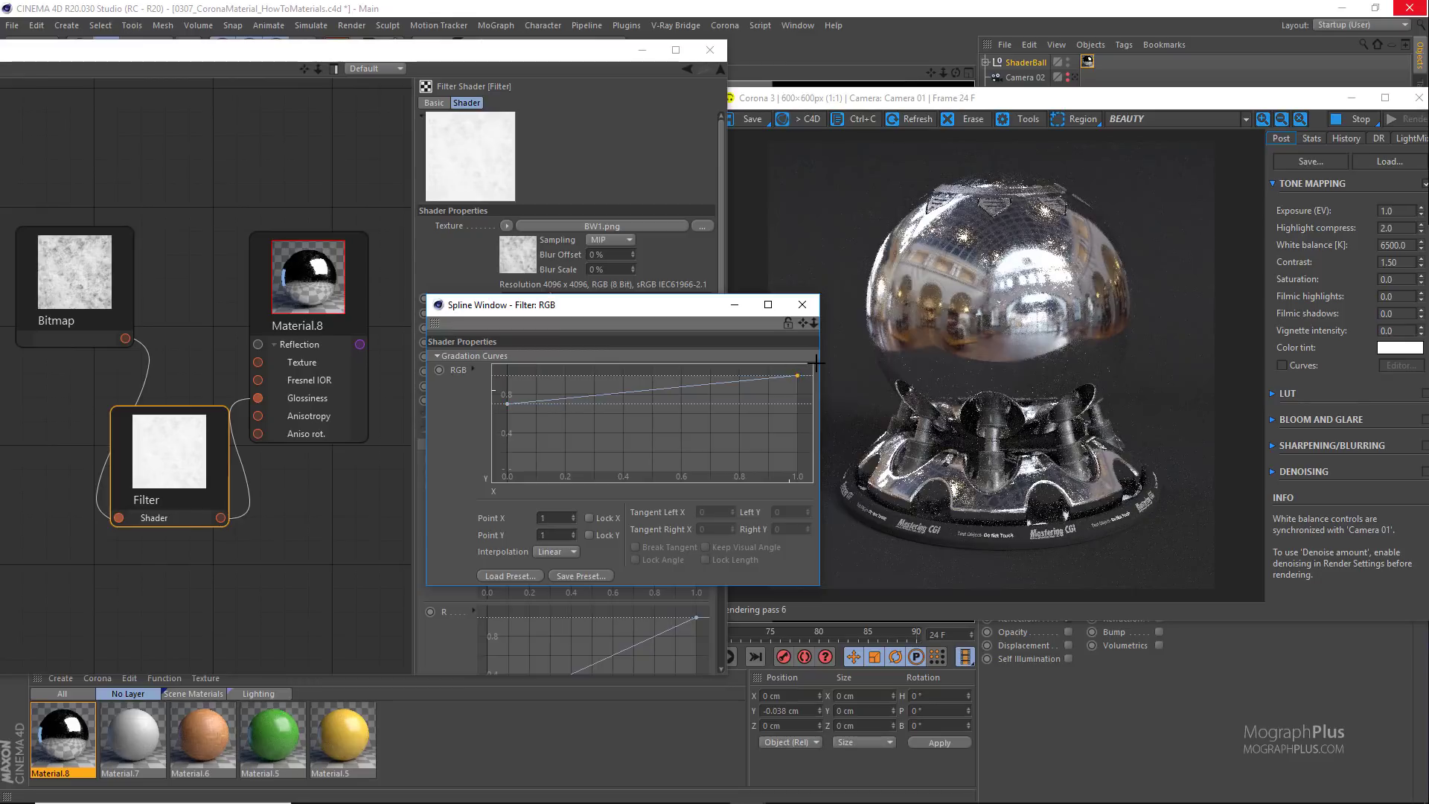
pyautogui.click(562, 533)
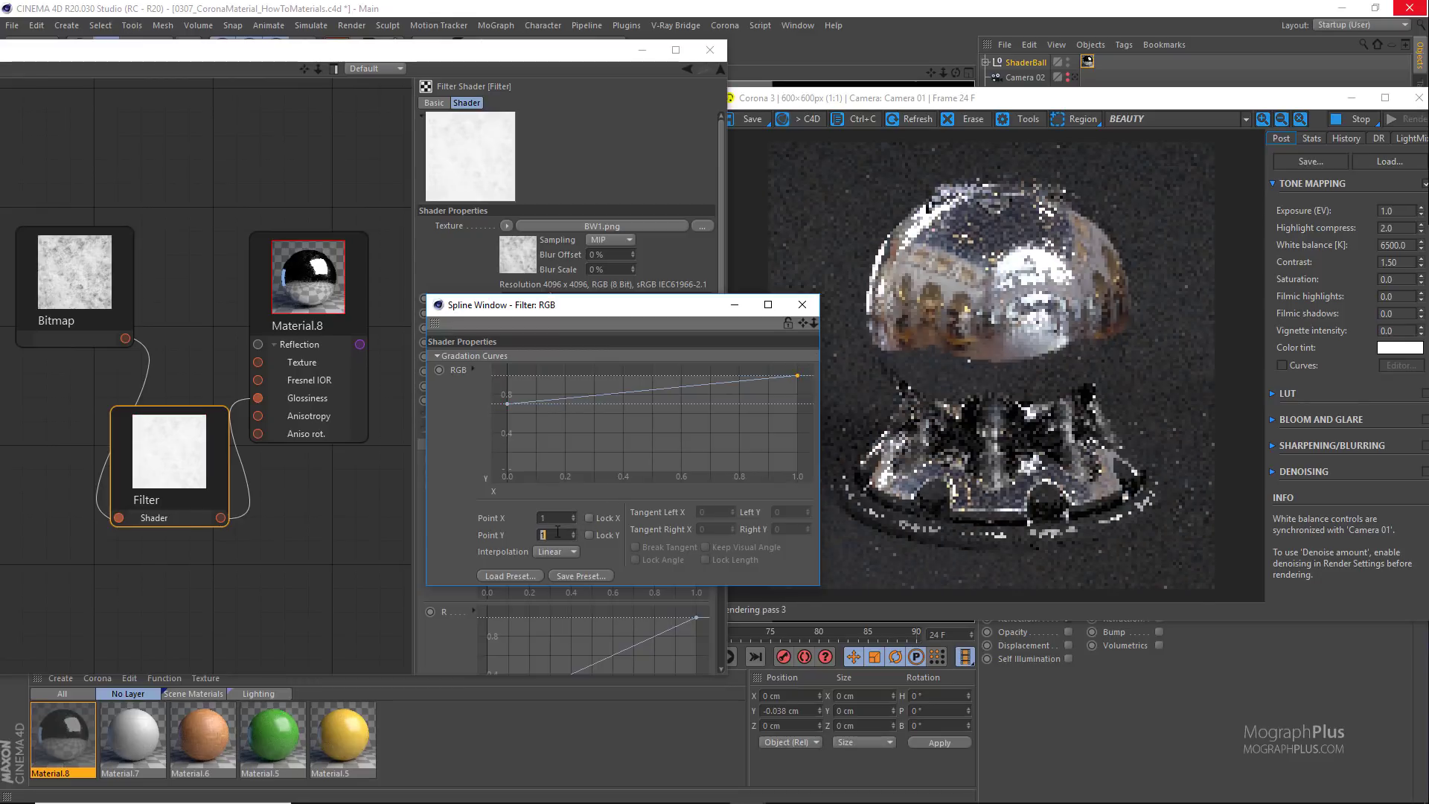
pyautogui.write('0.925')
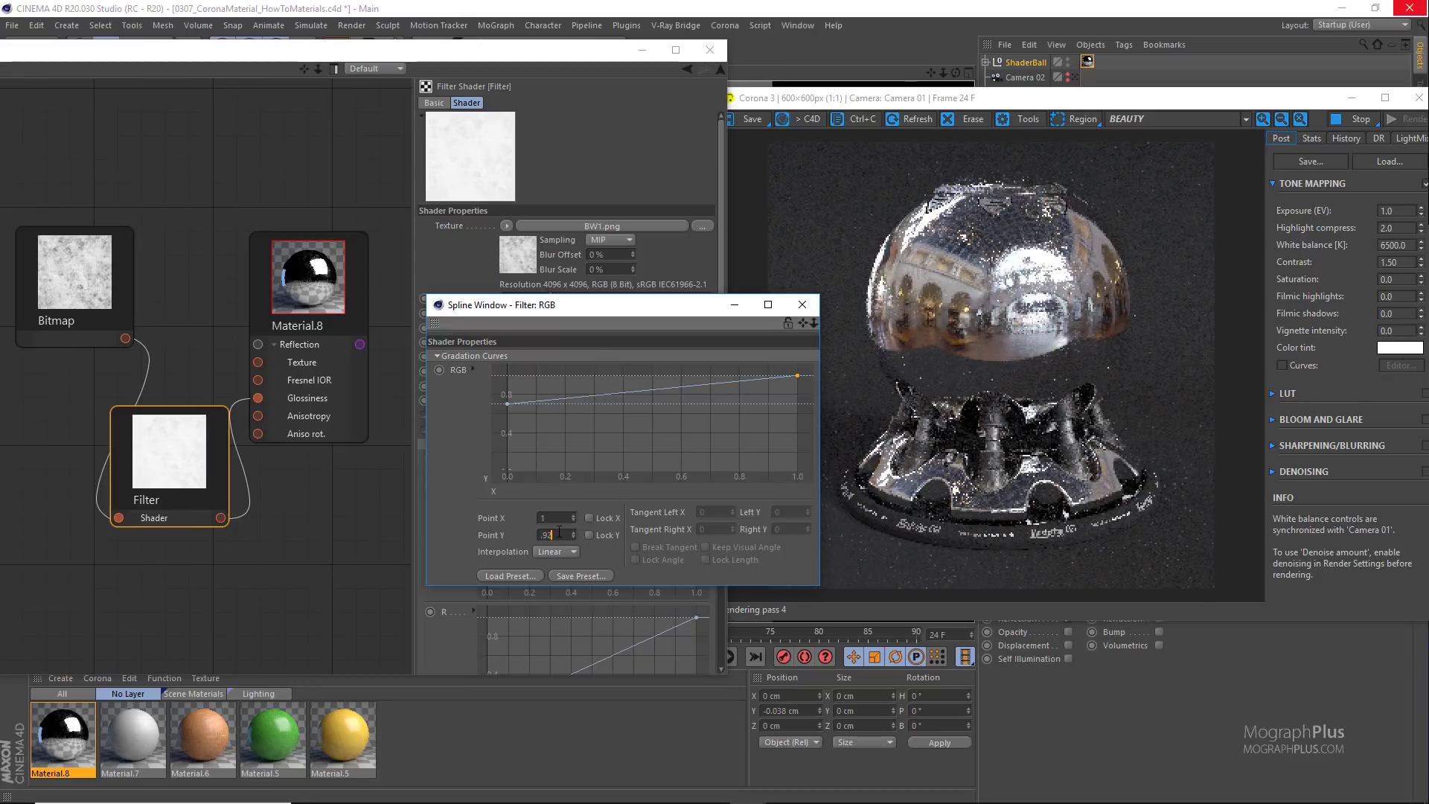
pyautogui.press('Return')
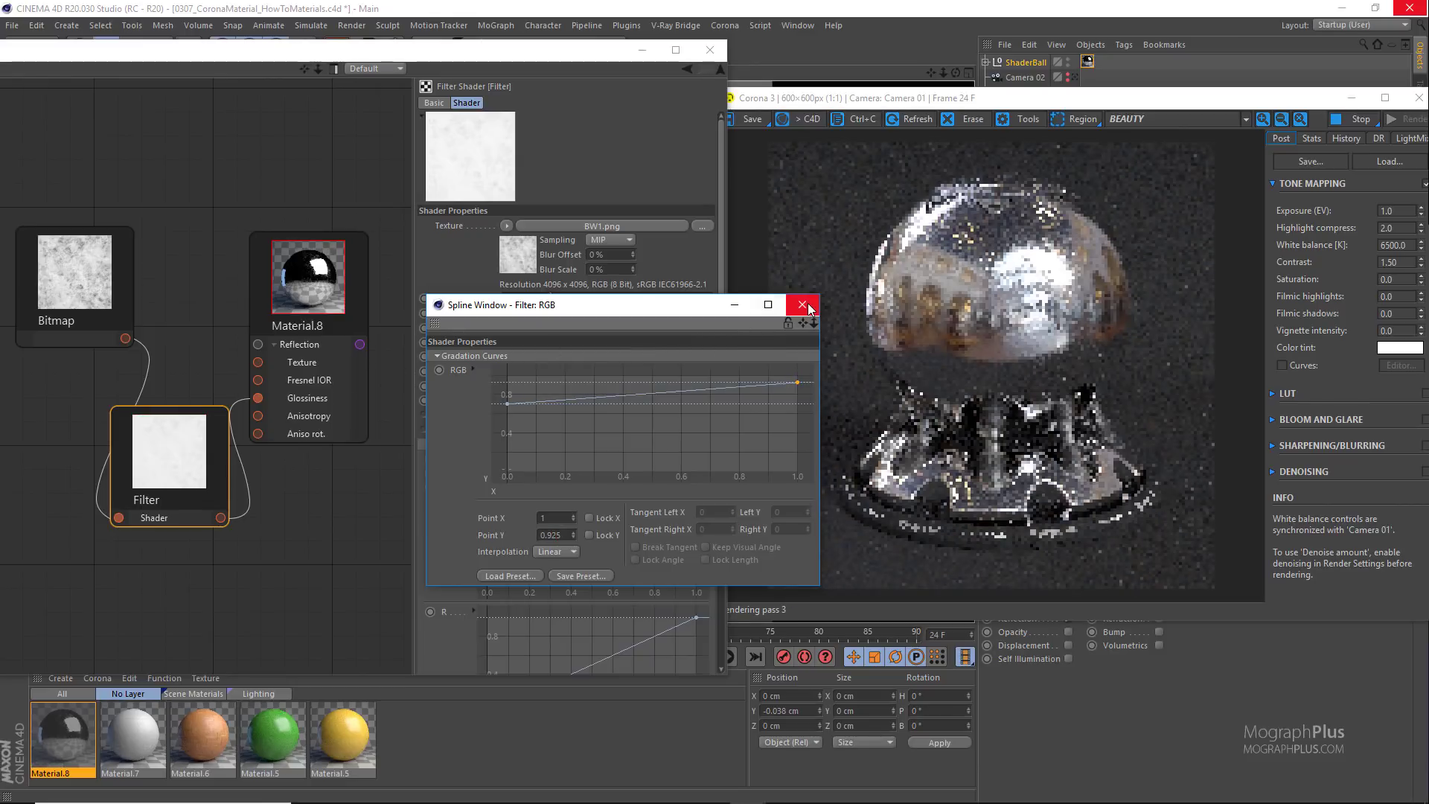
pyautogui.click(802, 304)
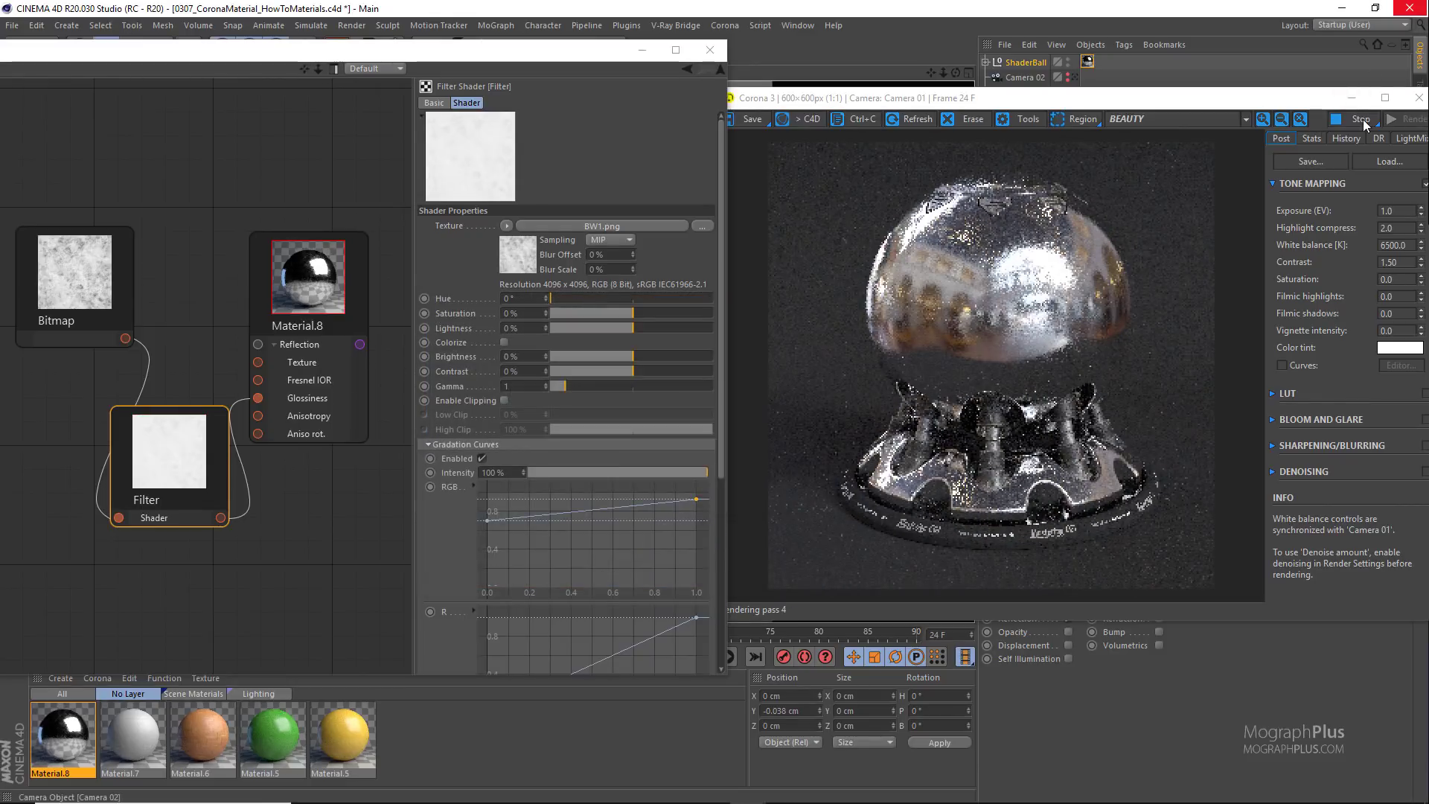
# Step: Set the render's tone mapping highlight compress to 3
pyautogui.click(1364, 116)
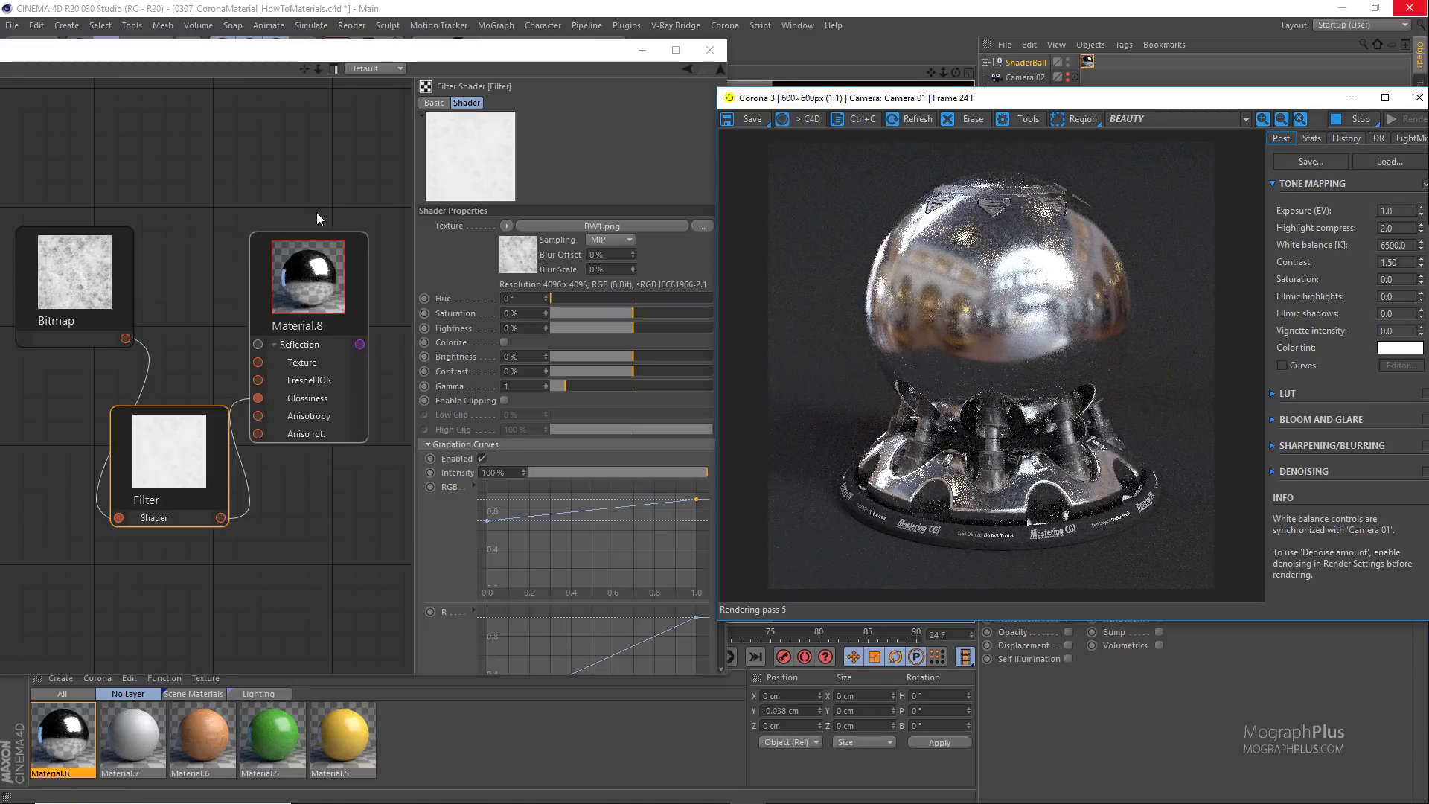
pyautogui.doubleClick(1395, 228)
pyautogui.write('3')
pyautogui.press('Return')
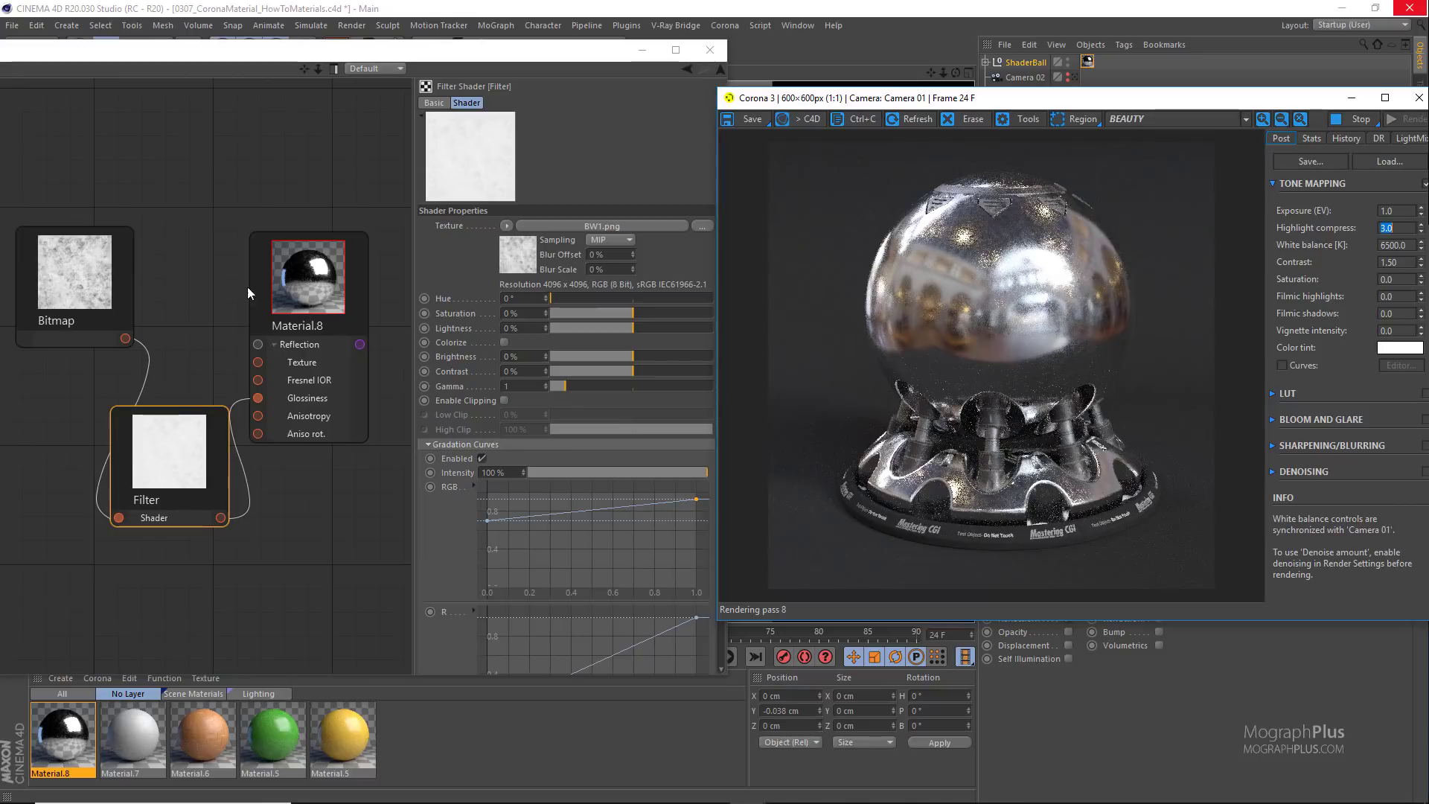
# Step: Enable Bump on the metal material and connect the Filter shader's output to its Bump input
pyautogui.click(318, 302)
pyautogui.click(438, 104)
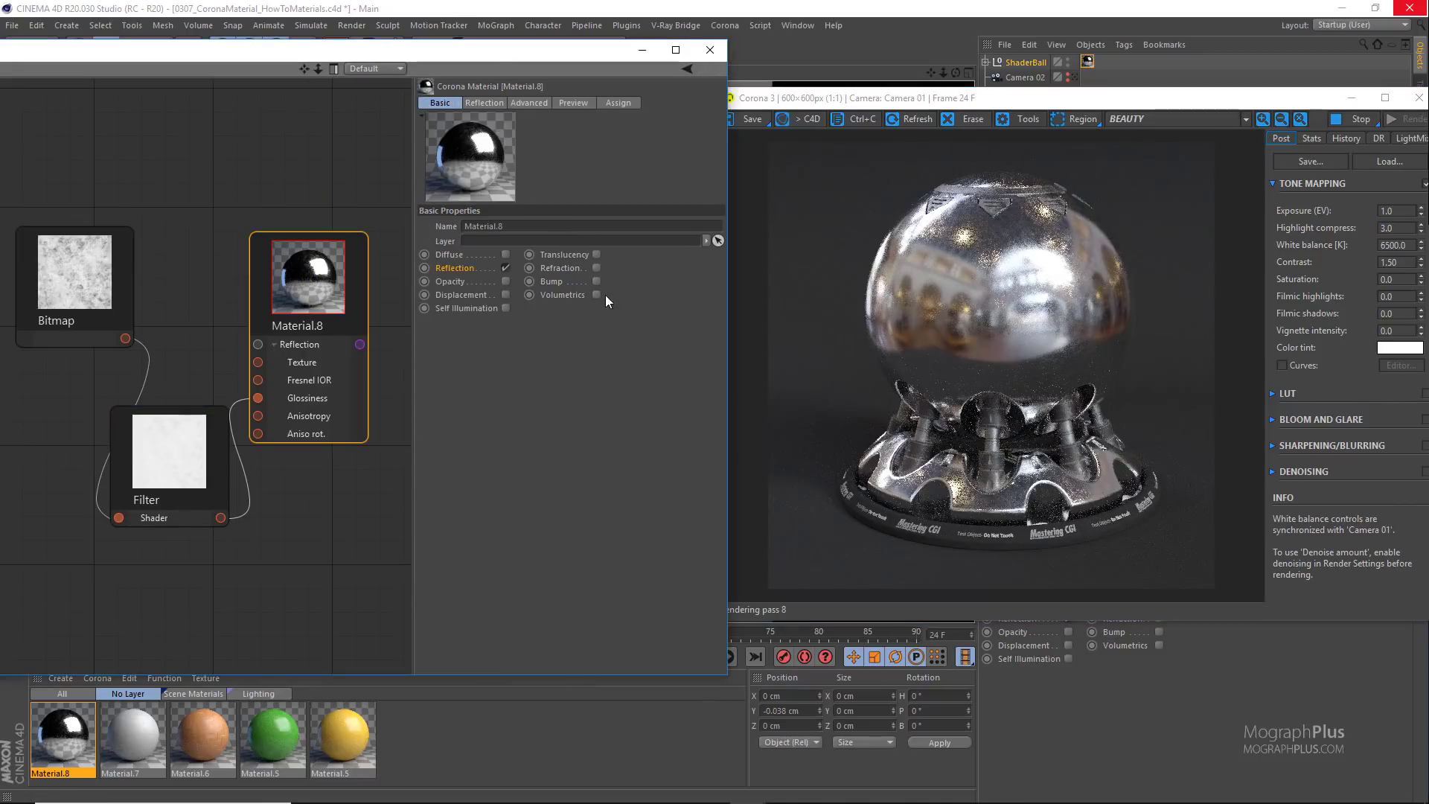
pyautogui.click(596, 282)
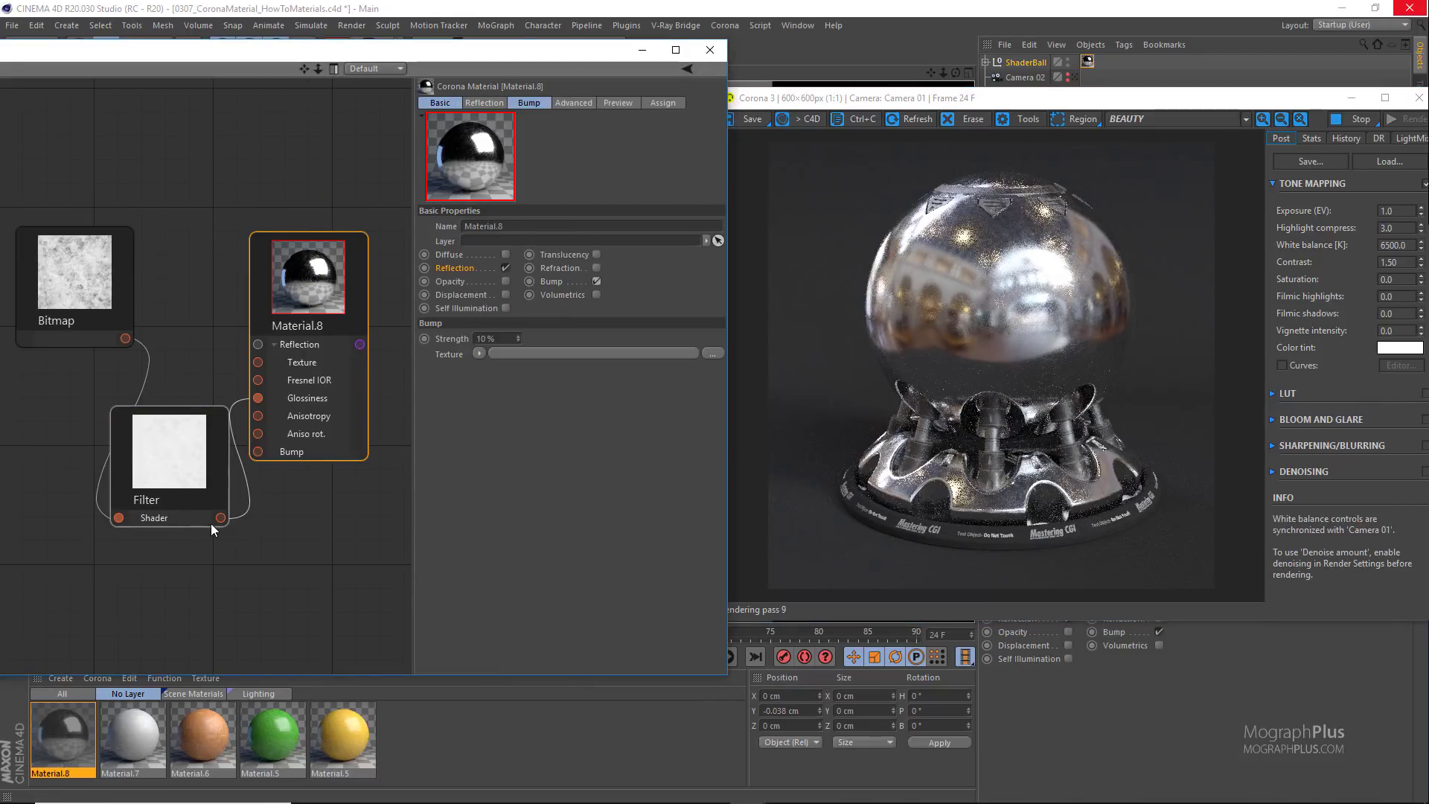
pyautogui.moveTo(220, 517); pyautogui.dragTo(258, 451)
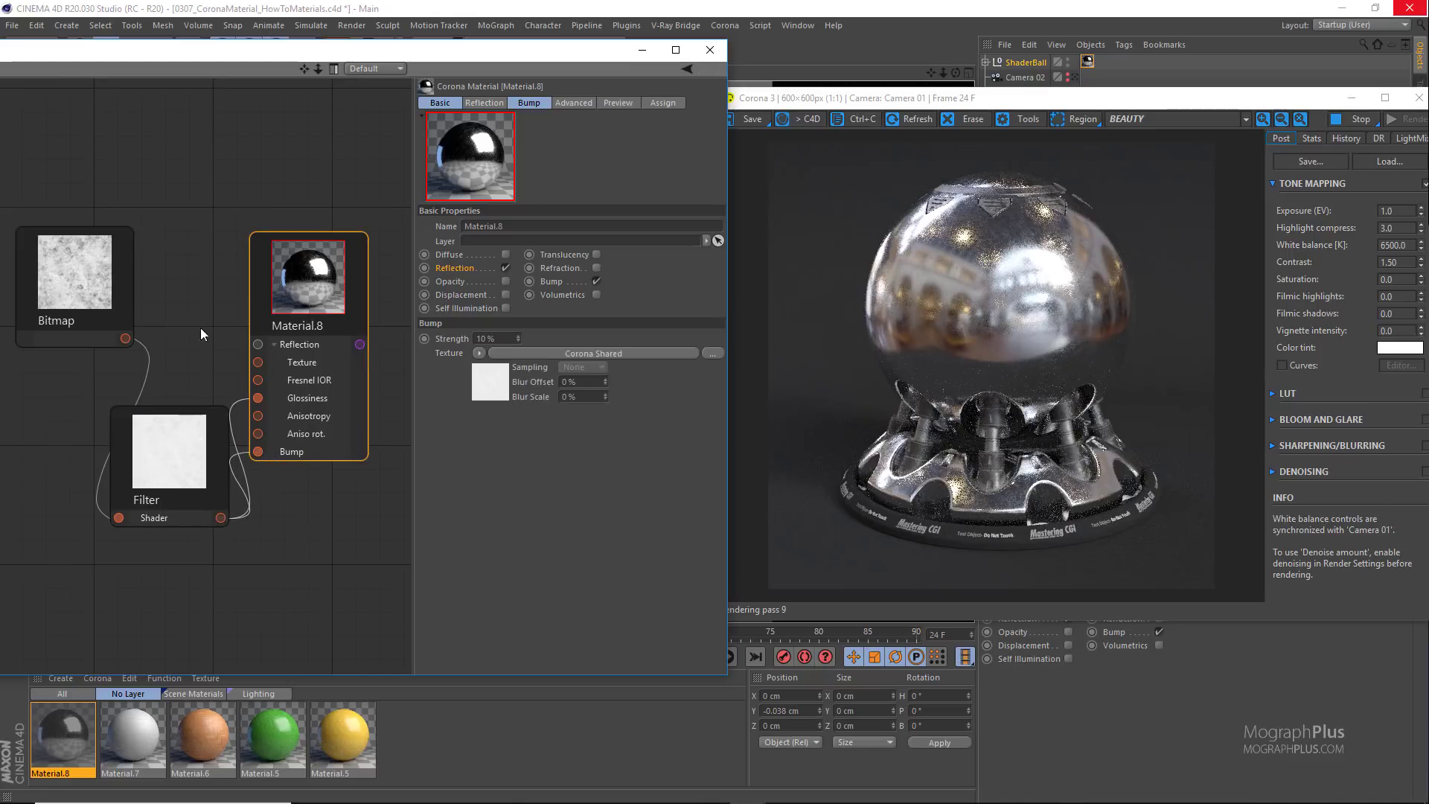
# Step: Rearrange the Bitmap and Filter nodes so they flow neatly toward the metal material node
pyautogui.scroll(-2, 223, 217)
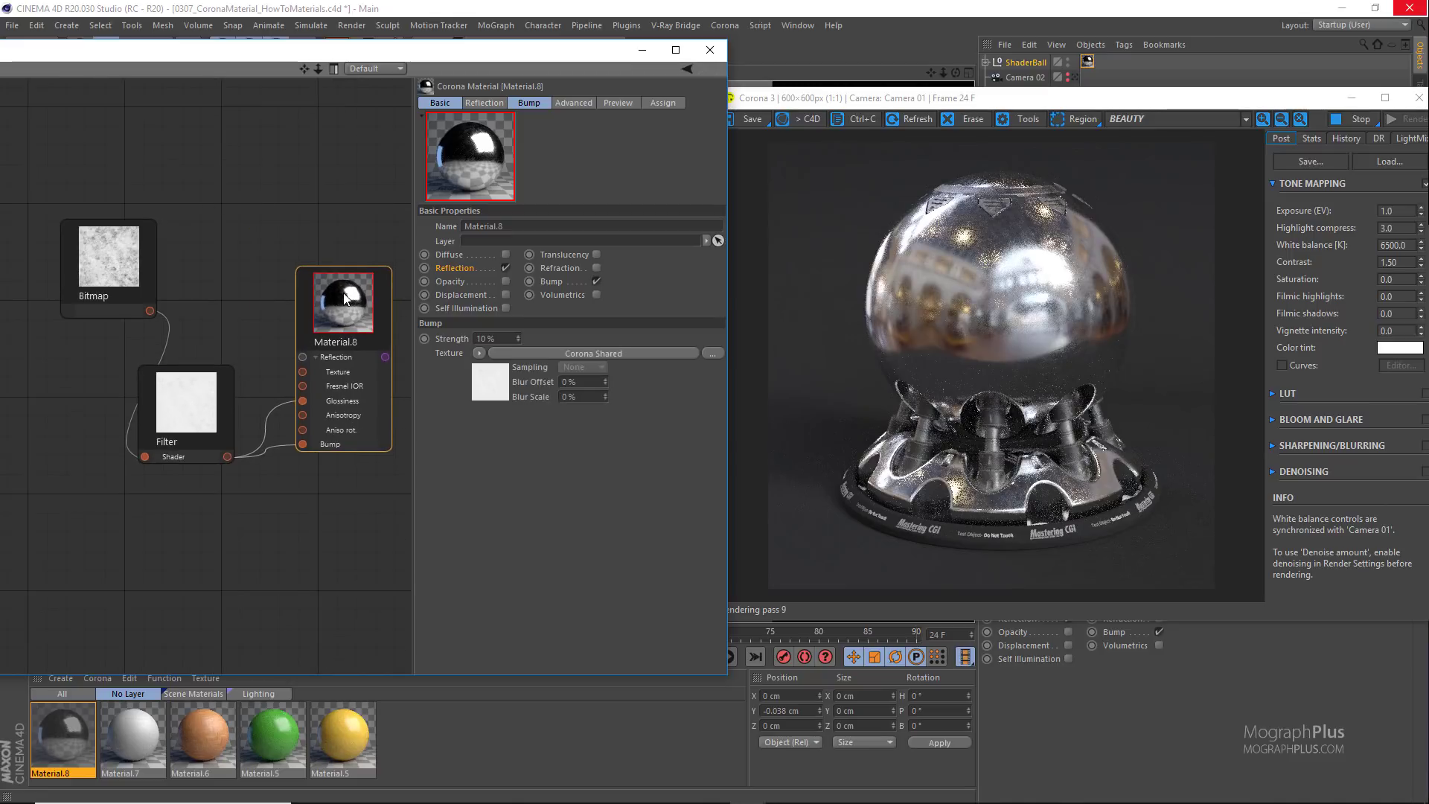
pyautogui.click(99, 239)
pyautogui.moveTo(100, 239); pyautogui.dragTo(74, 194)
pyautogui.click(178, 402)
pyautogui.moveTo(179, 402); pyautogui.dragTo(189, 342)
# Step: Set the metal material's bump strength to 0.05% and widen the node editor window
pyautogui.click(320, 276)
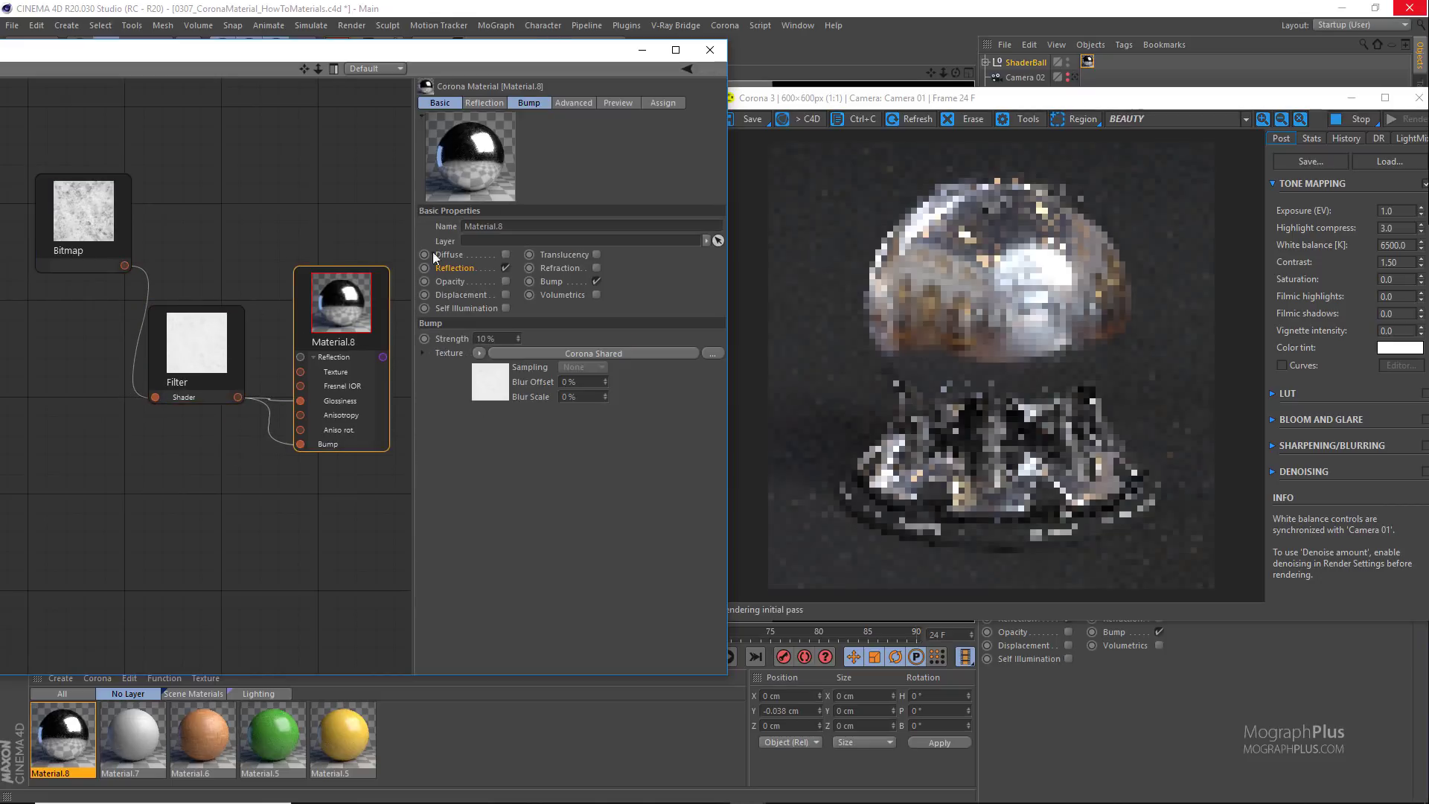
pyautogui.doubleClick(504, 338)
pyautogui.press('BackSpace')
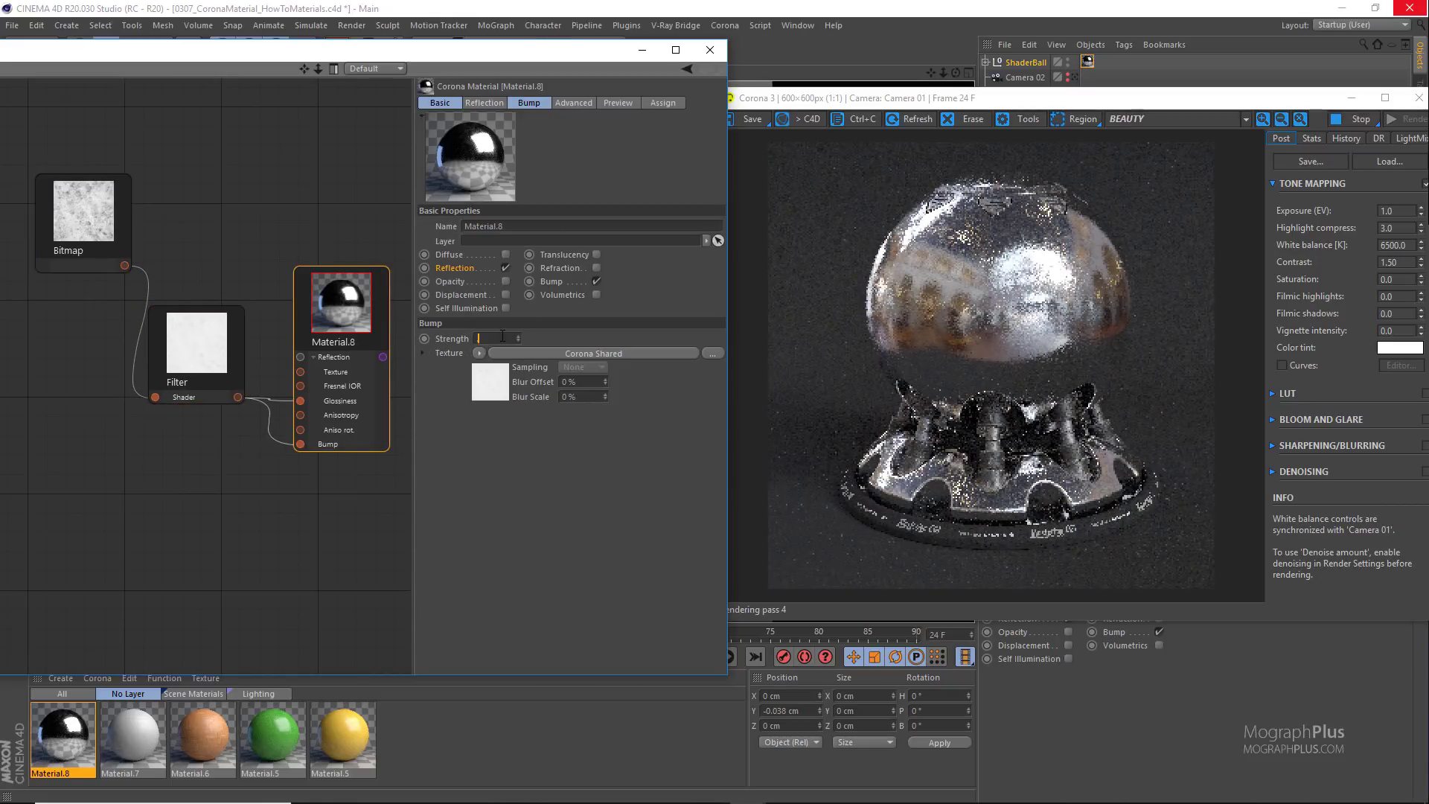
pyautogui.write('.05')
pyautogui.press('Return')
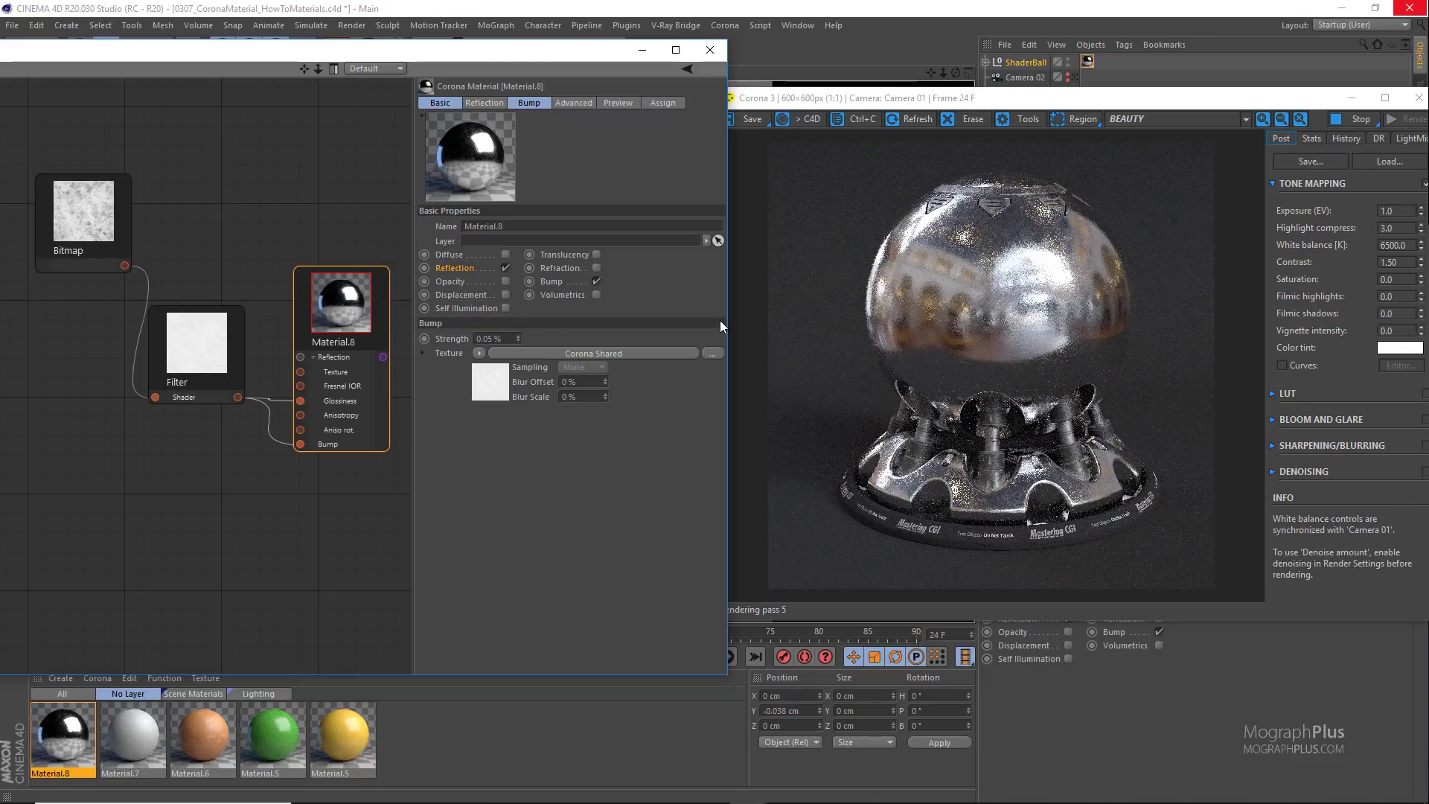
pyautogui.moveTo(726, 320); pyautogui.dragTo(760, 320)
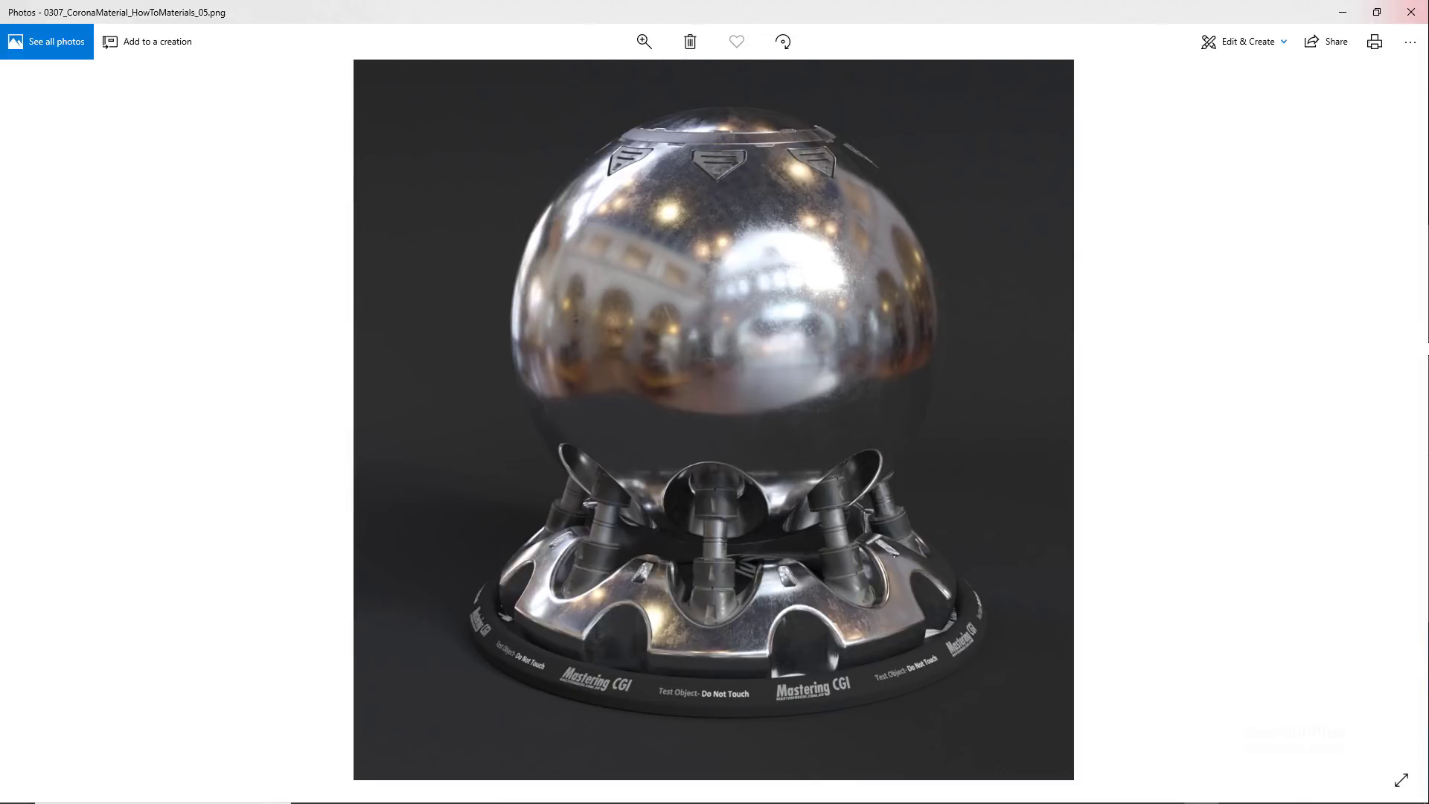
# Step: Close the finished metal render image, examine Corona's general render settings, and close them
pyautogui.click(1410, 12)
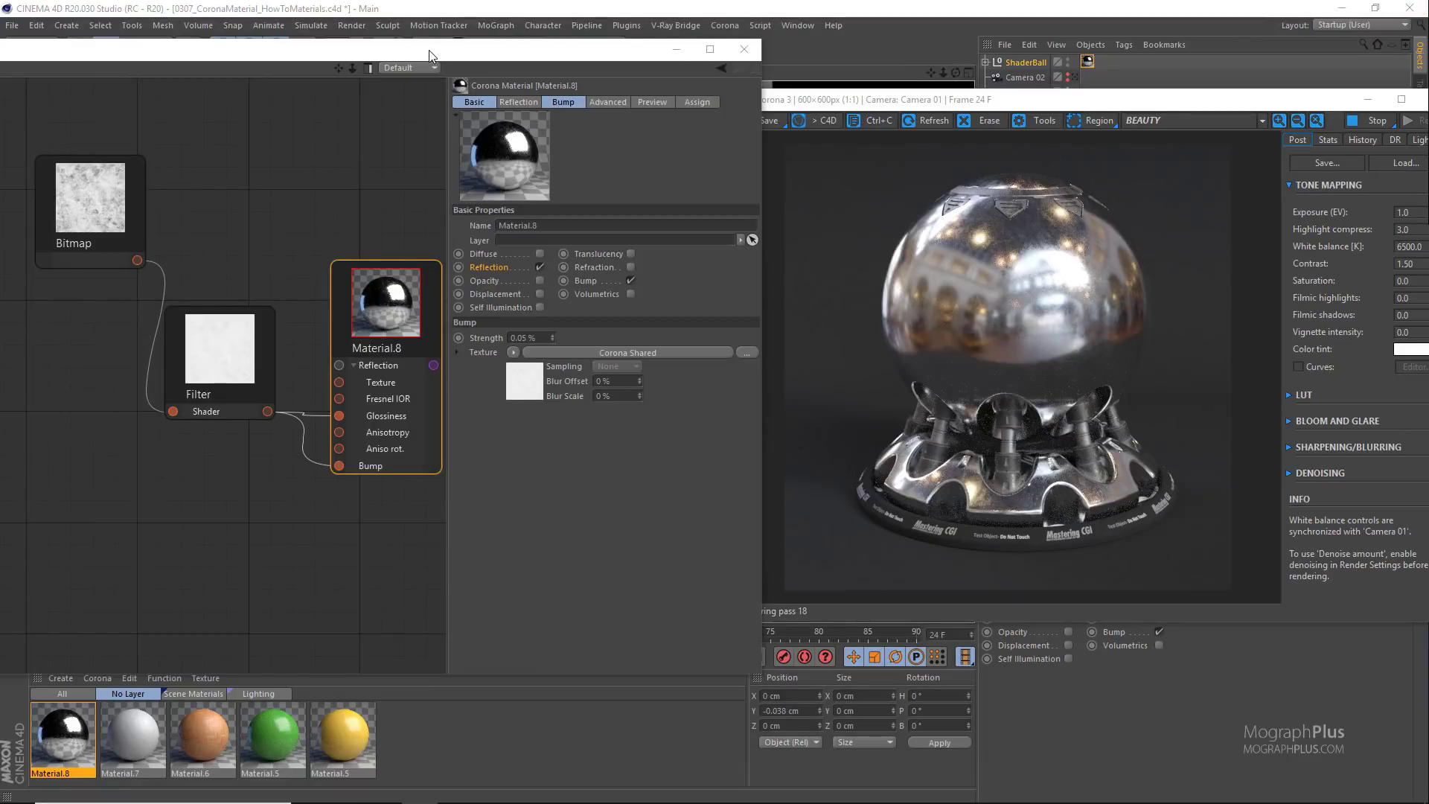
pyautogui.moveTo(428, 51); pyautogui.dragTo(432, 81)
pyautogui.hotkey('ctrl', 'b')
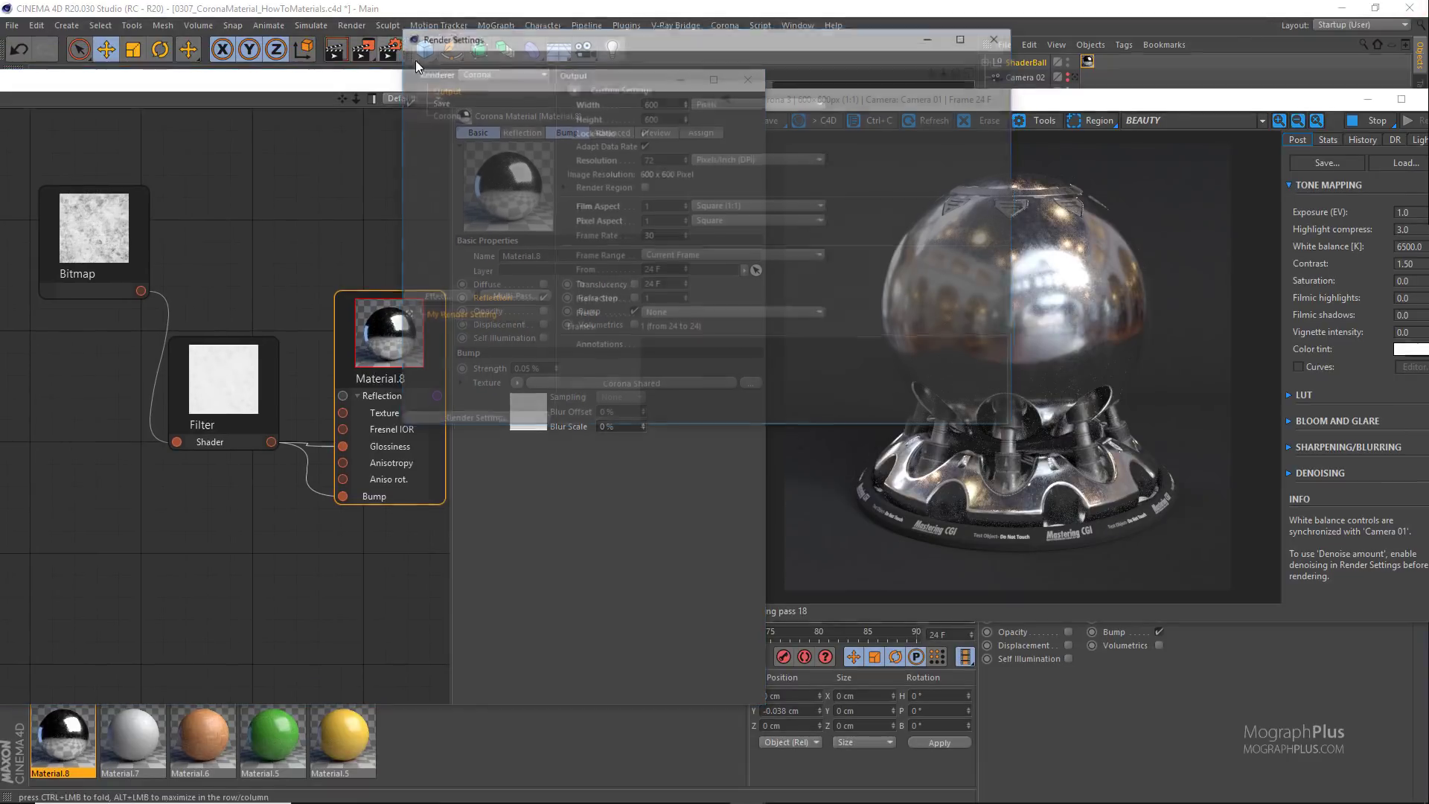
pyautogui.click(445, 115)
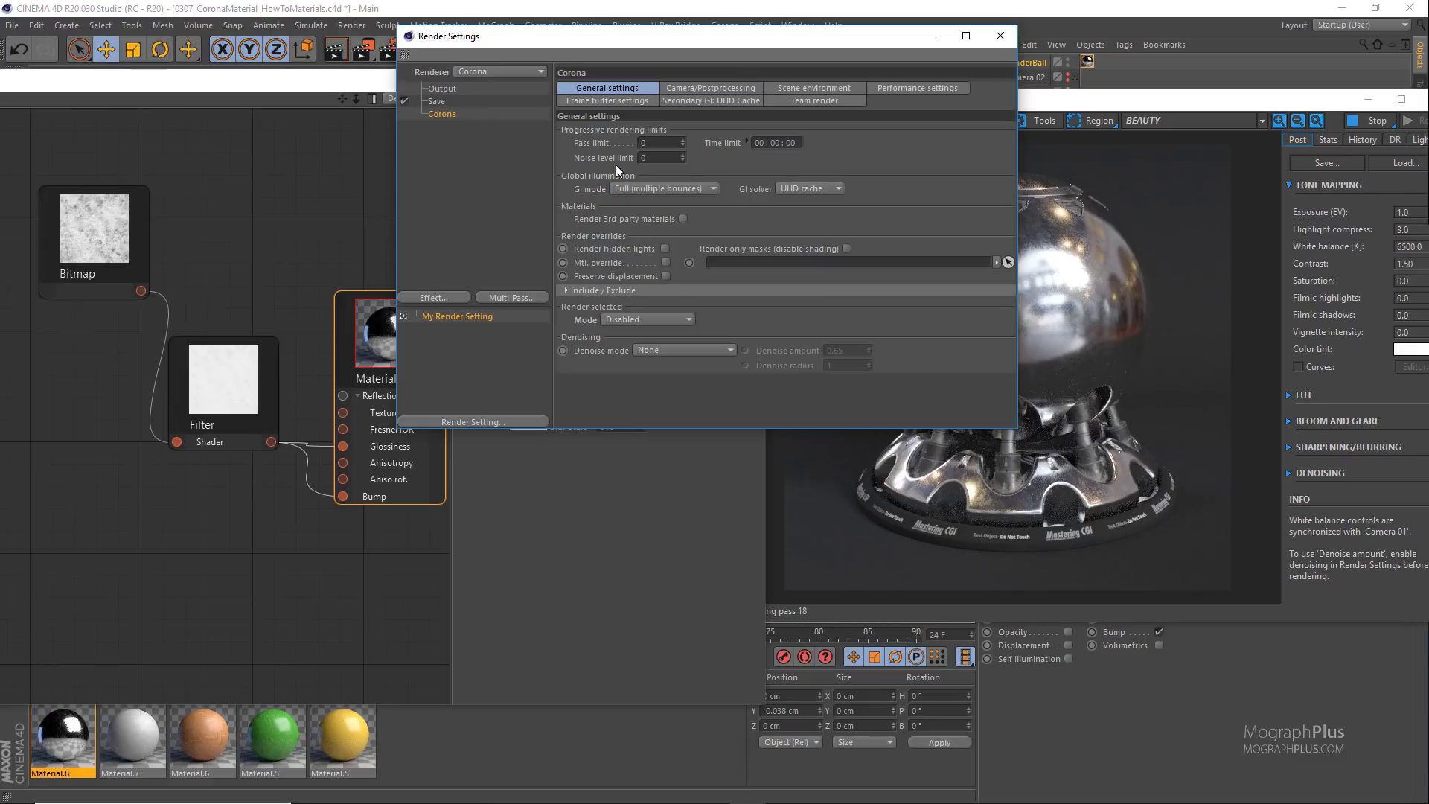
pyautogui.click(999, 37)
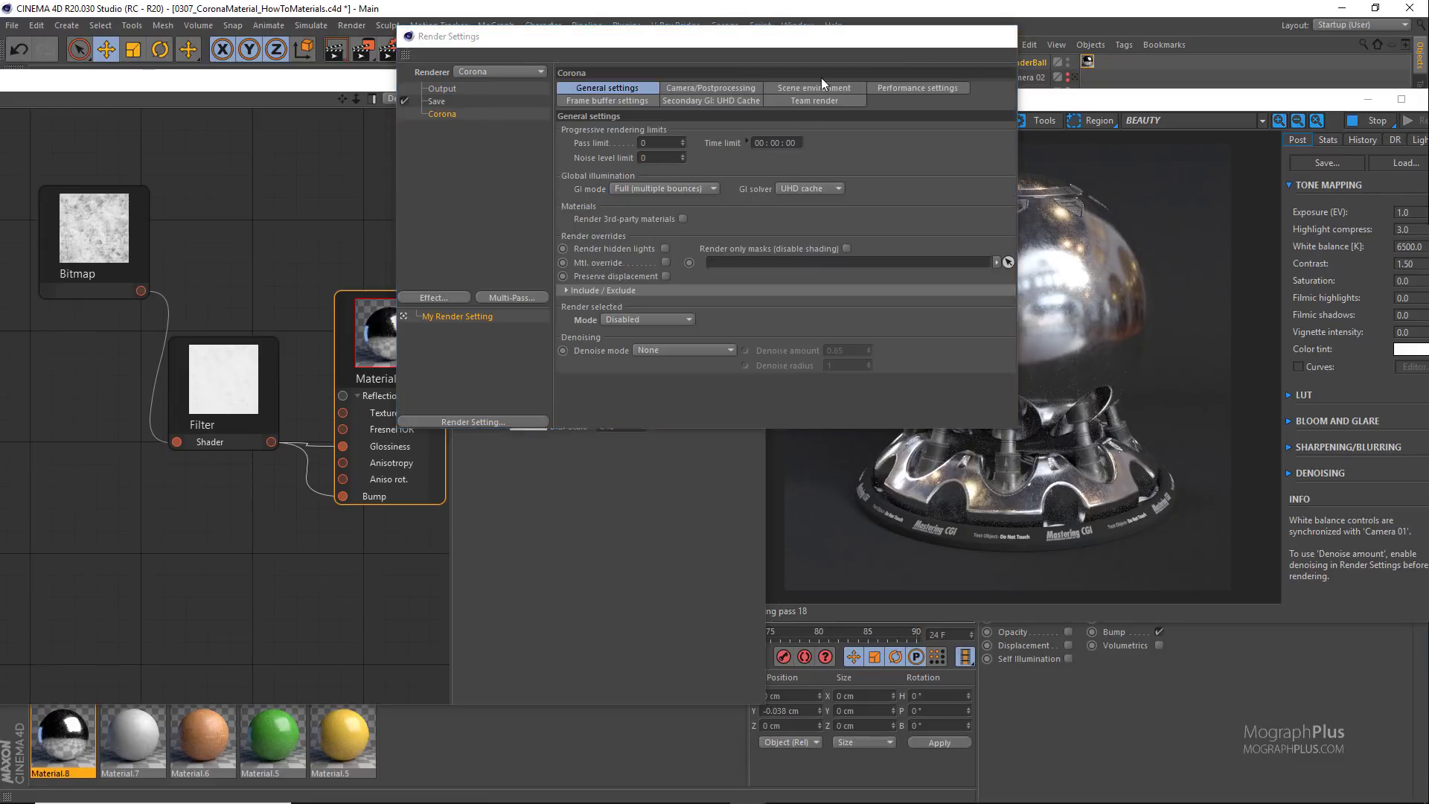
# Step: Duplicate the metal material into the node editor and space out the Bitmap, Filter and material nodes
pyautogui.moveTo(75, 733)
pyautogui.mouseDown()
pyautogui.moveTo(33, 724)
pyautogui.moveTo(44, 700)
pyautogui.moveTo(48, 737)
pyautogui.moveTo(26, 730)
pyautogui.moveTo(70, 741)
pyautogui.moveTo(311, 602)
pyautogui.mouseUp()
pyautogui.scroll(-2, 248, 536)
pyautogui.moveTo(355, 332); pyautogui.dragTo(341, 189)
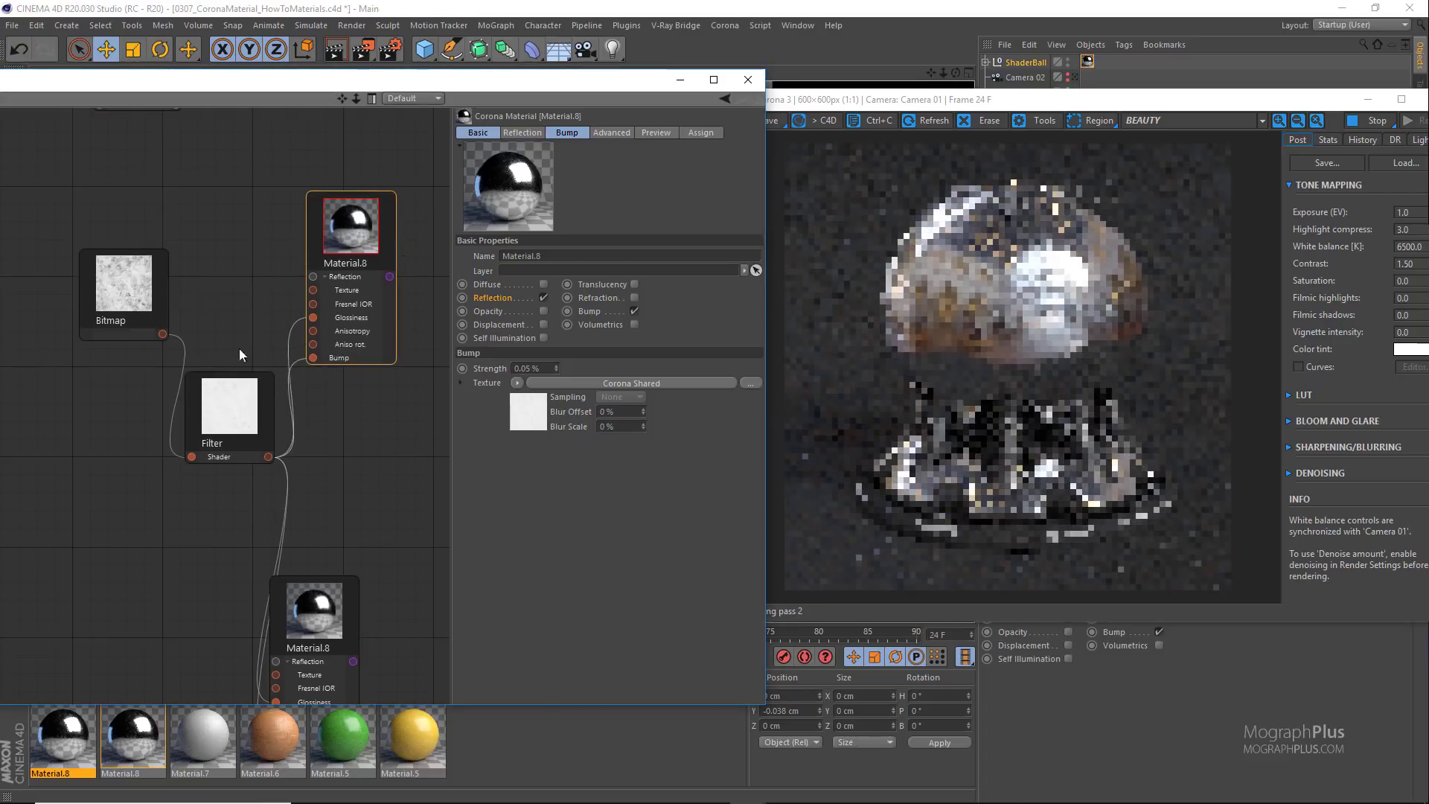
pyautogui.moveTo(190, 414); pyautogui.dragTo(159, 412)
pyautogui.moveTo(127, 311); pyautogui.dragTo(35, 402)
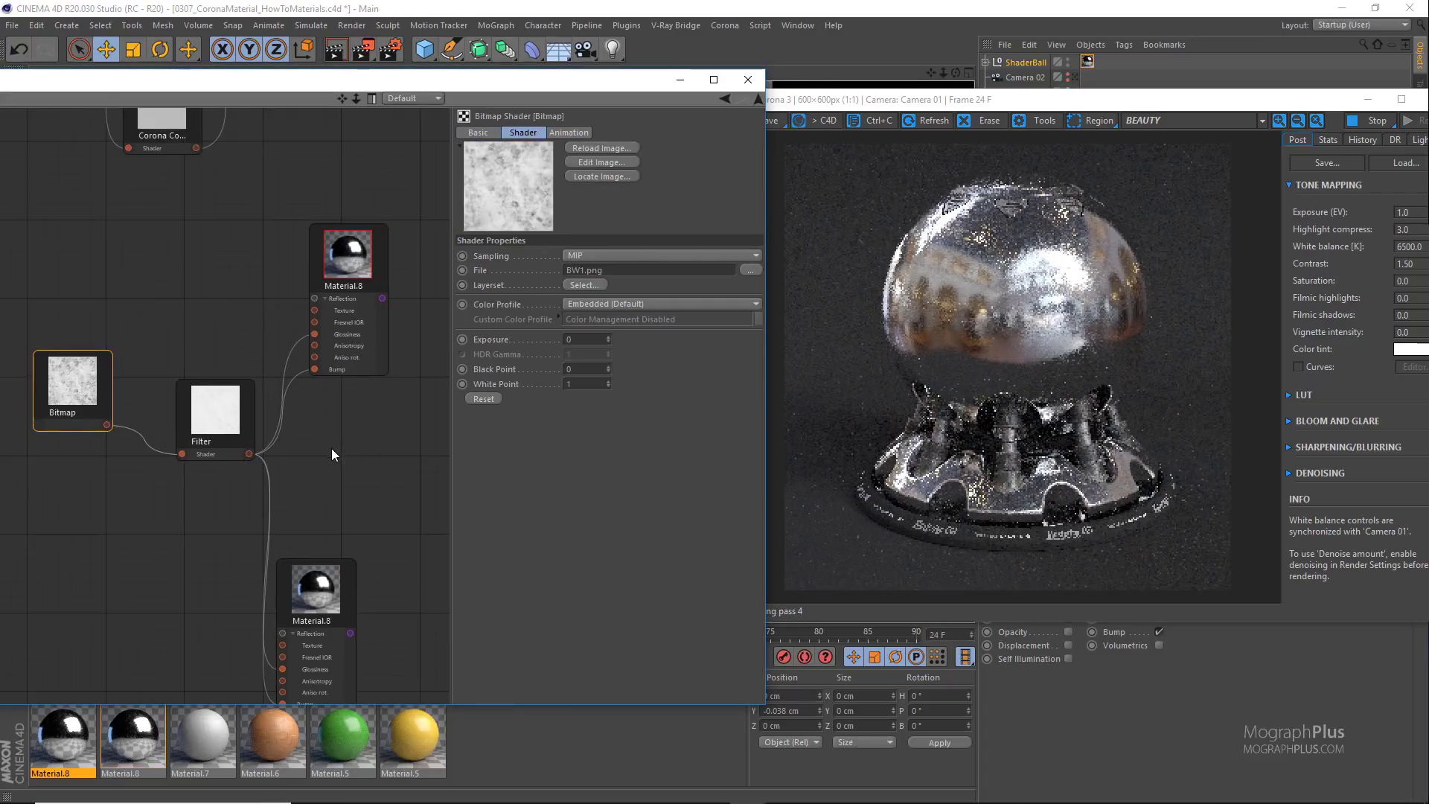
pyautogui.scroll(-1, 332, 448)
# Step: Assign the duplicated metal material to the ShaderBall's material tag and refresh the render
pyautogui.moveTo(309, 369); pyautogui.dragTo(1107, 61)
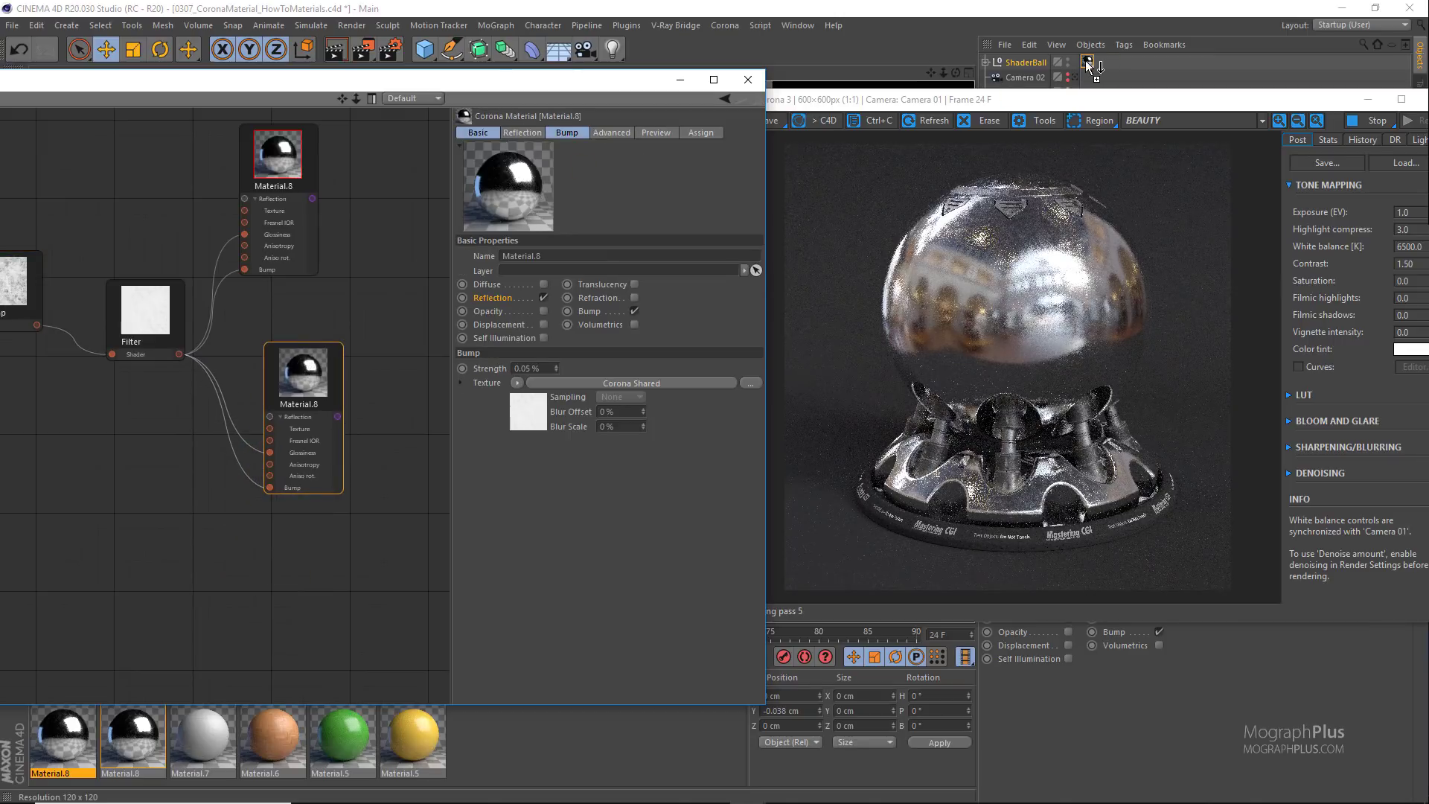
pyautogui.click(933, 122)
pyautogui.moveTo(349, 327); pyautogui.dragTo(308, 404)
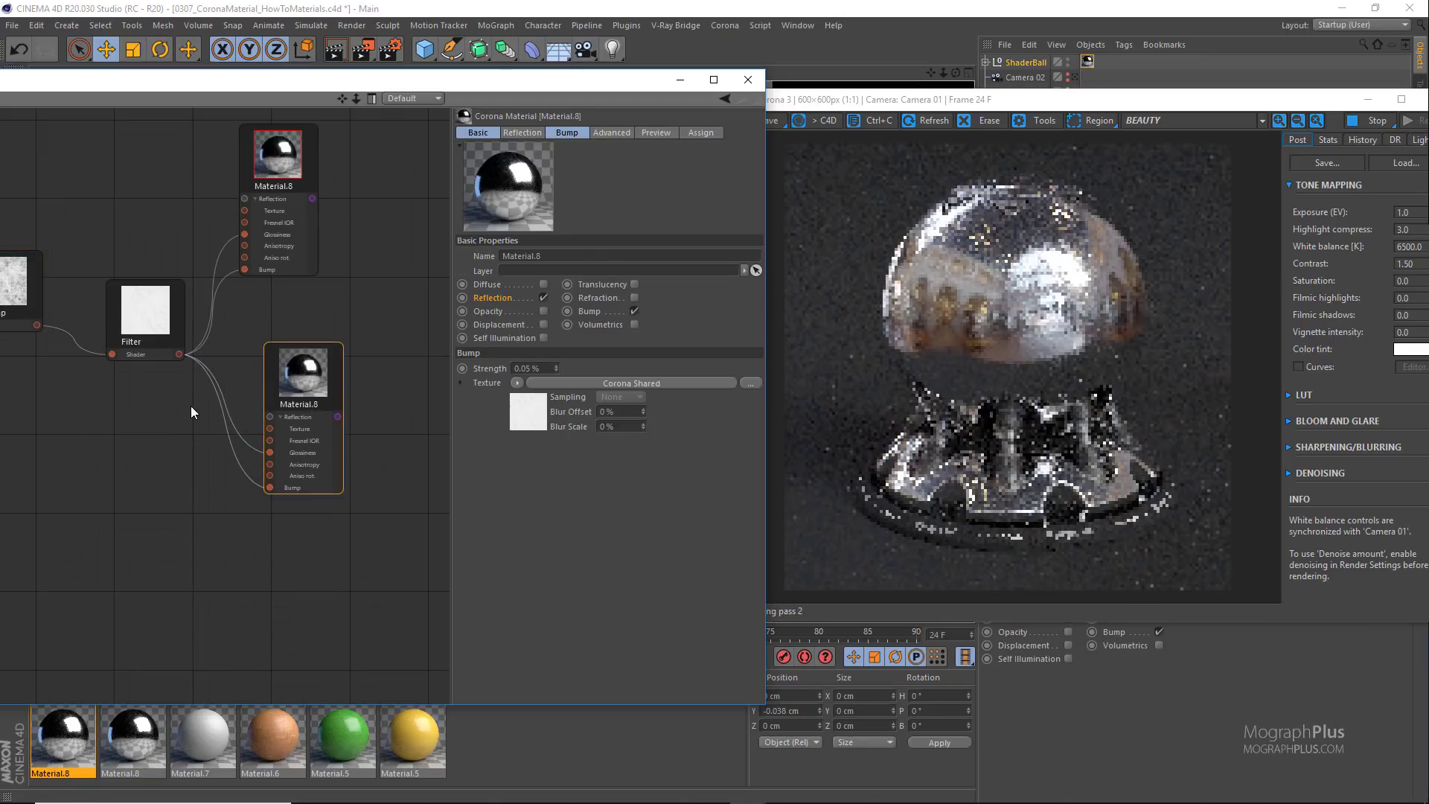
# Step: Set the duplicated metal's reflection color to RGB 255, 227, 147 for a gold look
pyautogui.click(531, 132)
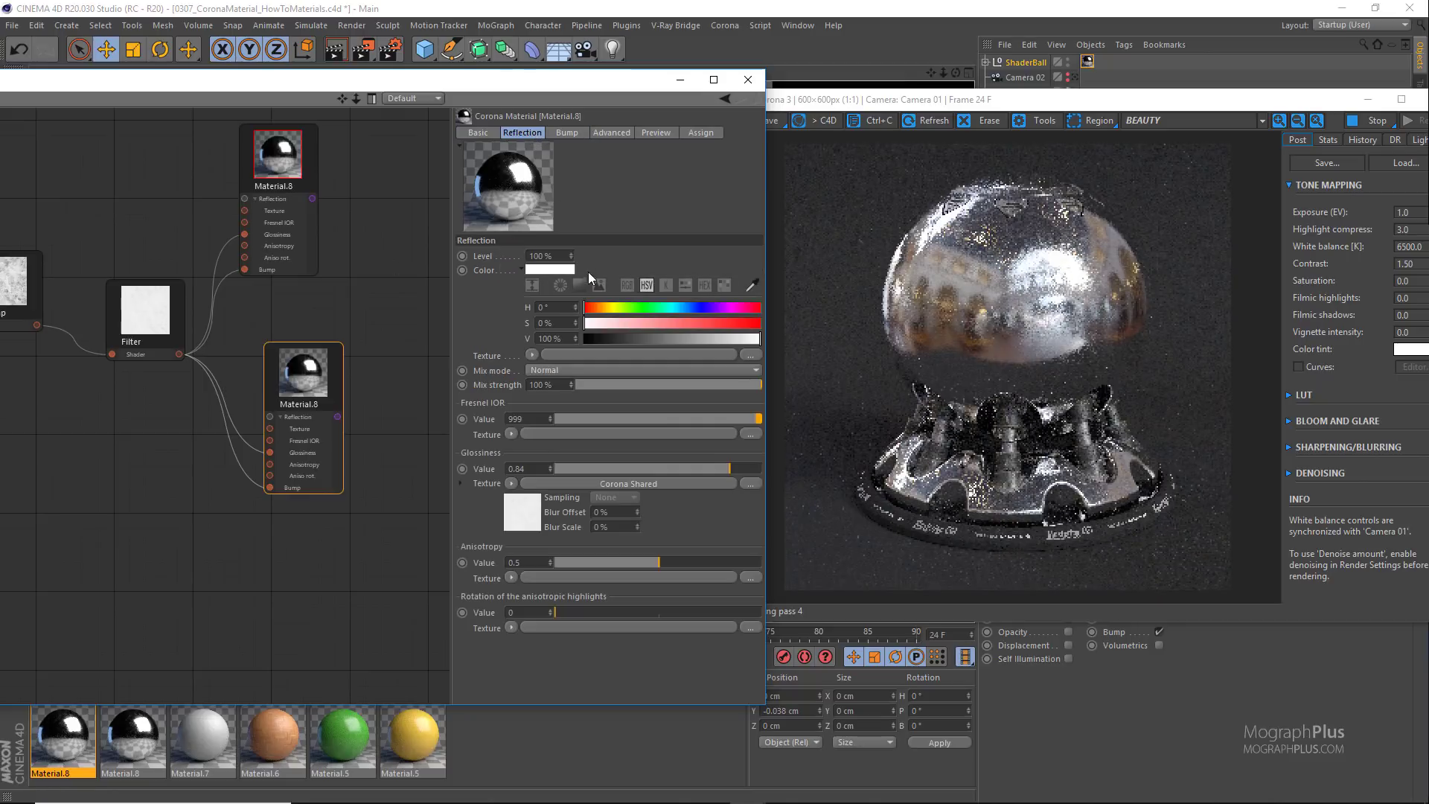
pyautogui.click(628, 286)
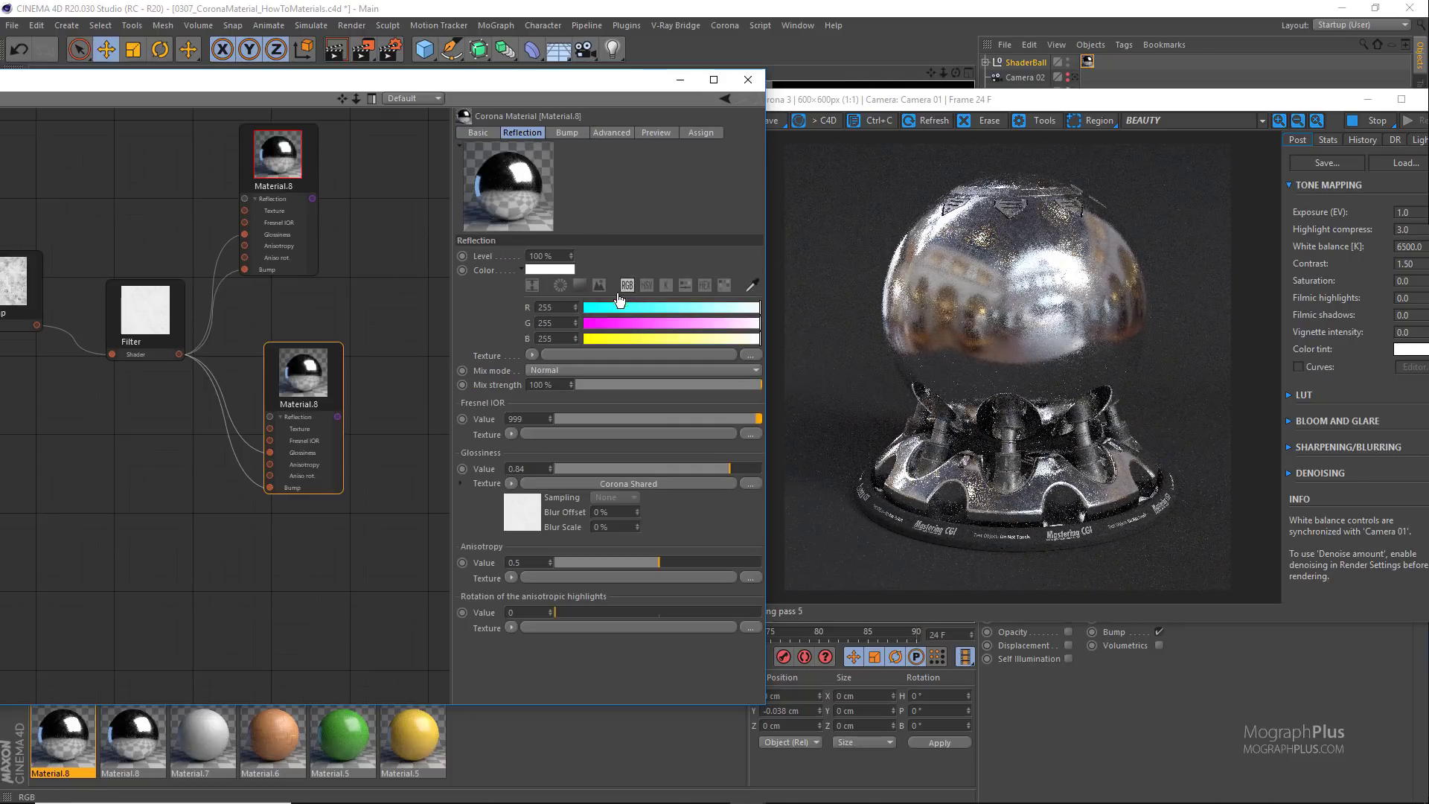
pyautogui.click(555, 306)
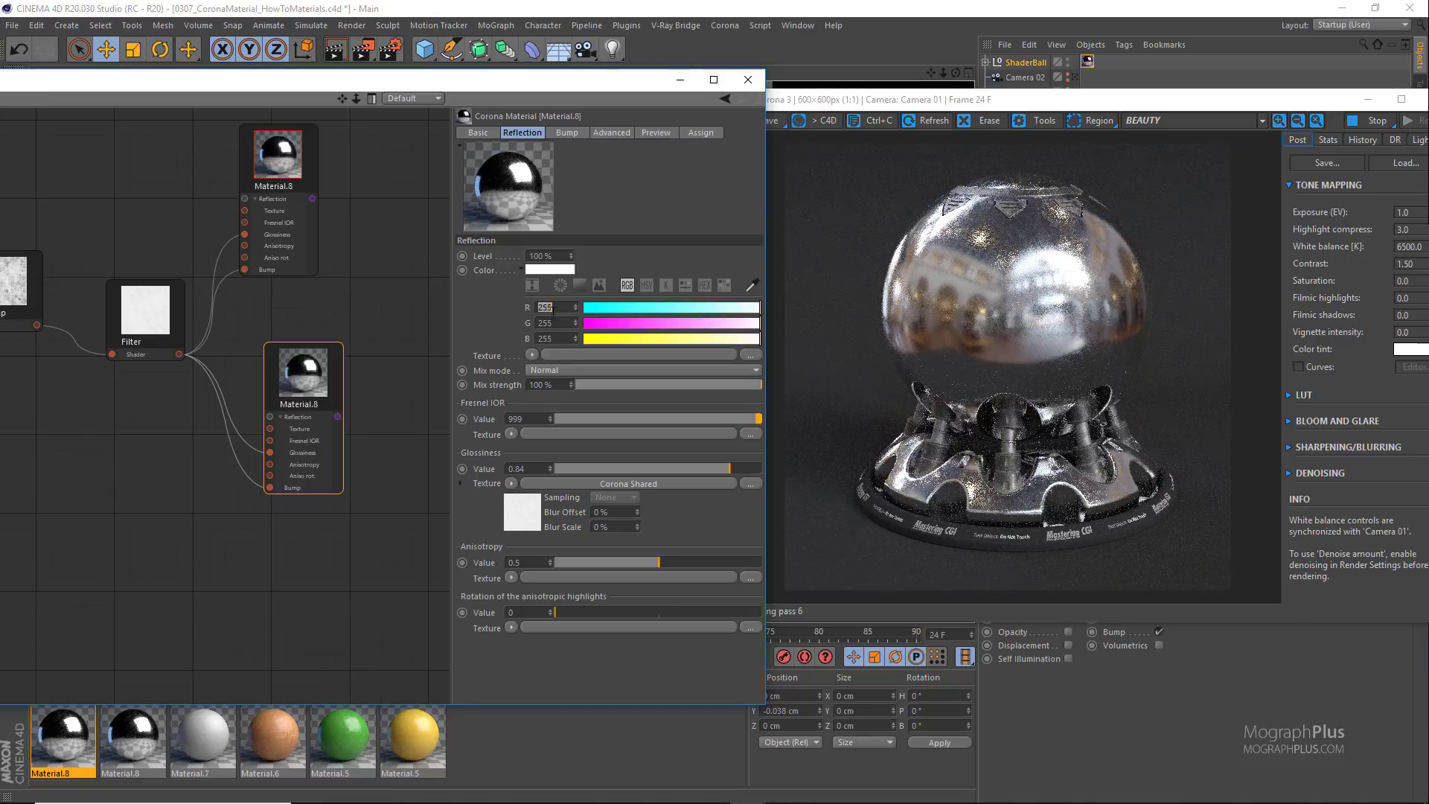
pyautogui.click(553, 321)
pyautogui.write('227')
pyautogui.click(557, 340)
pyautogui.click(557, 340)
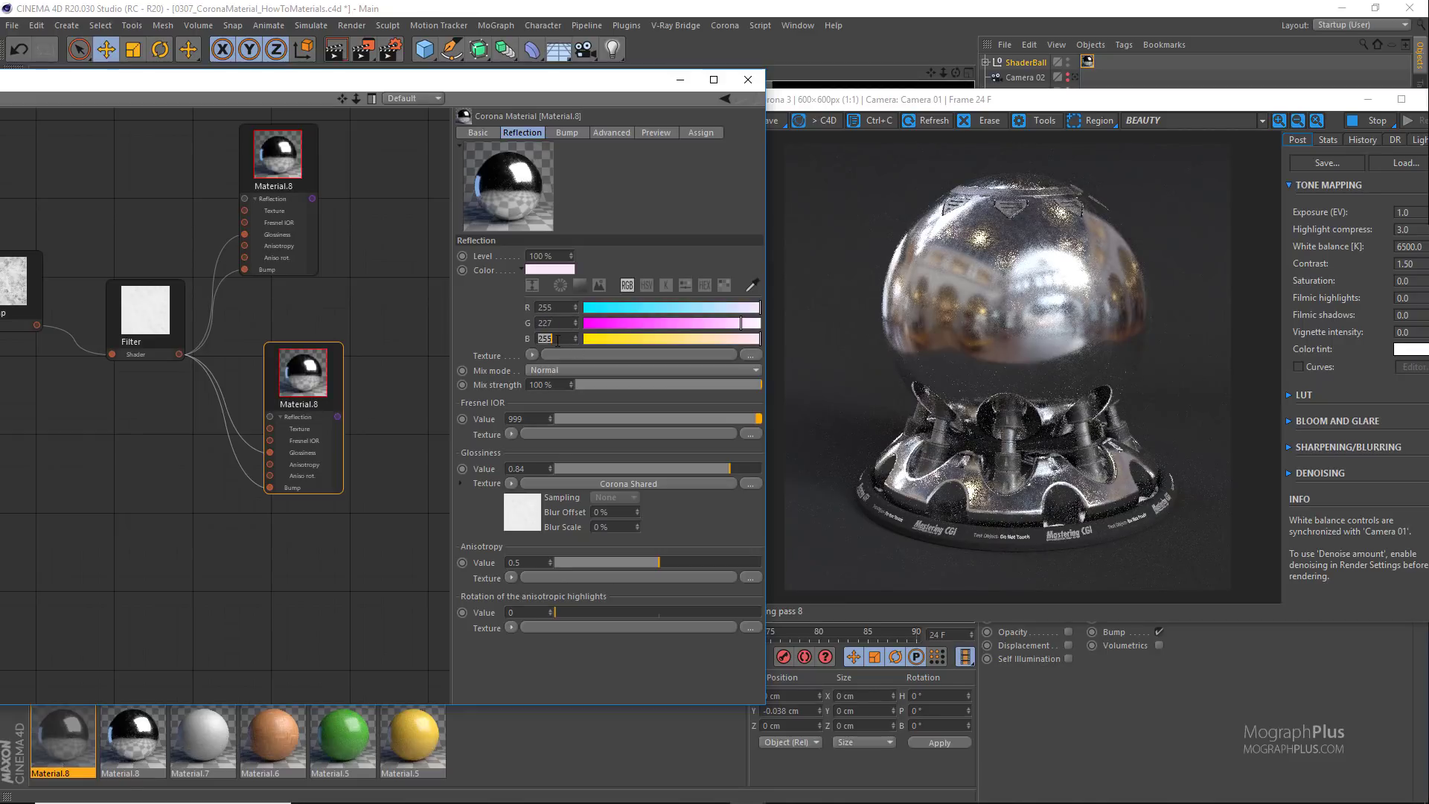
pyautogui.write('147')
pyautogui.click(559, 322)
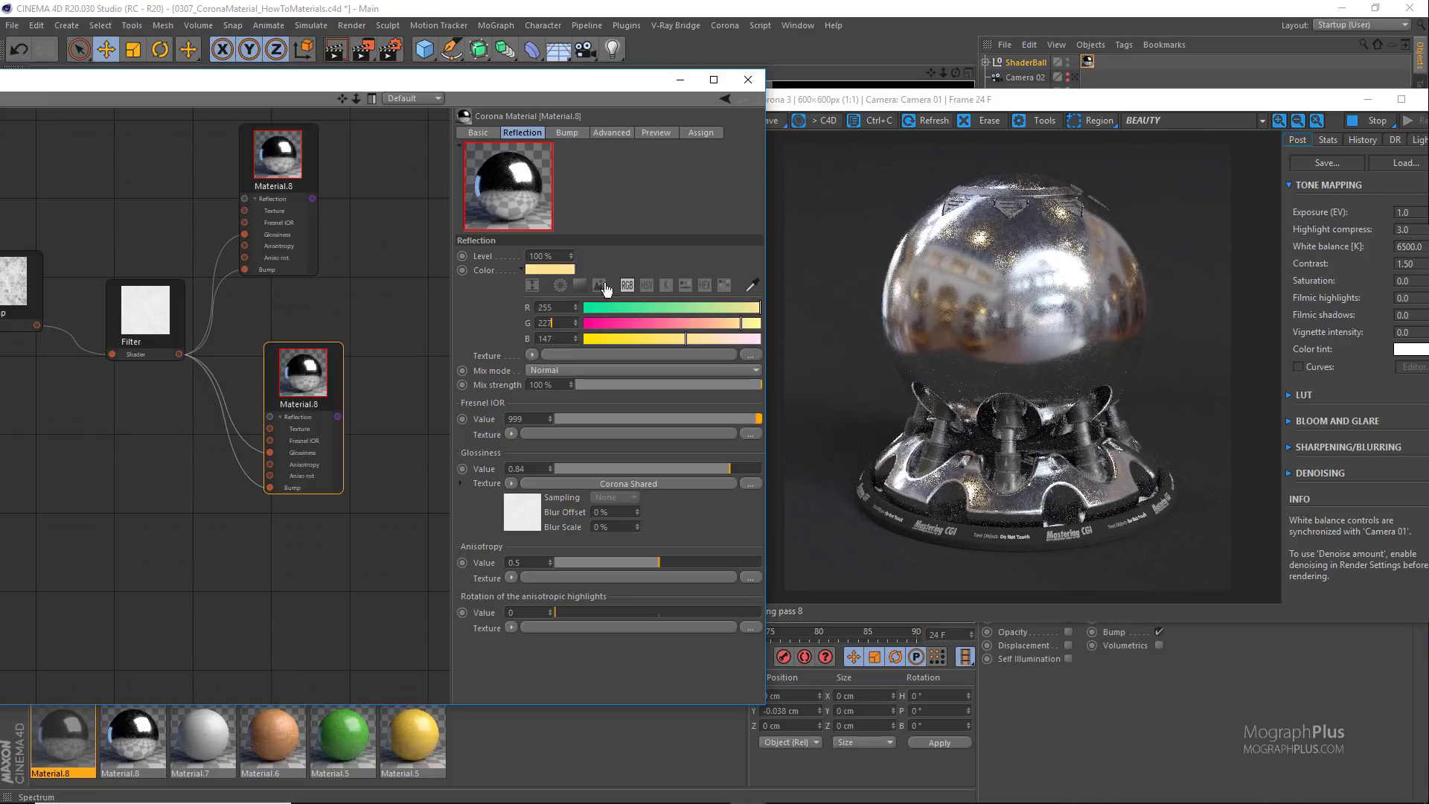
pyautogui.click(647, 287)
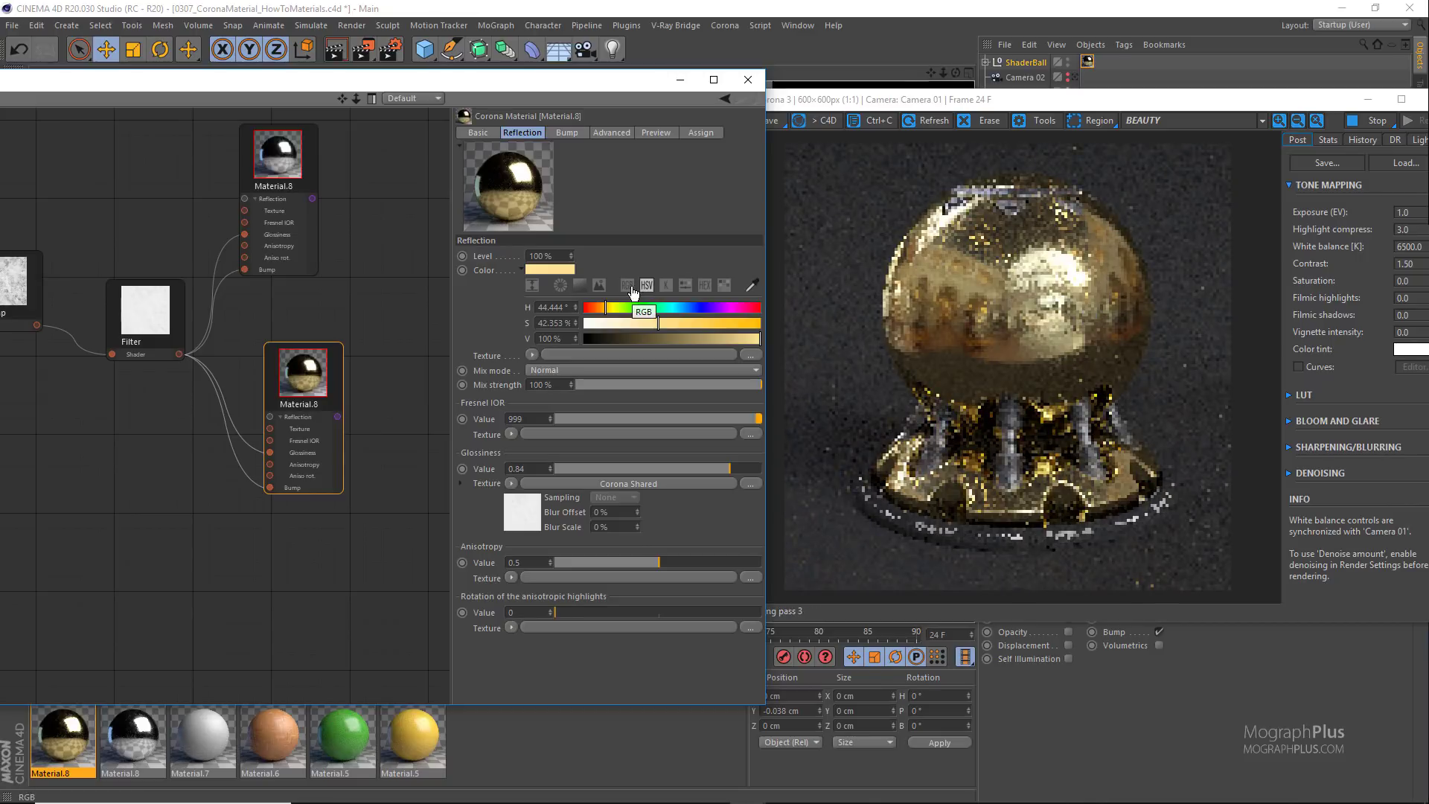
pyautogui.click(630, 288)
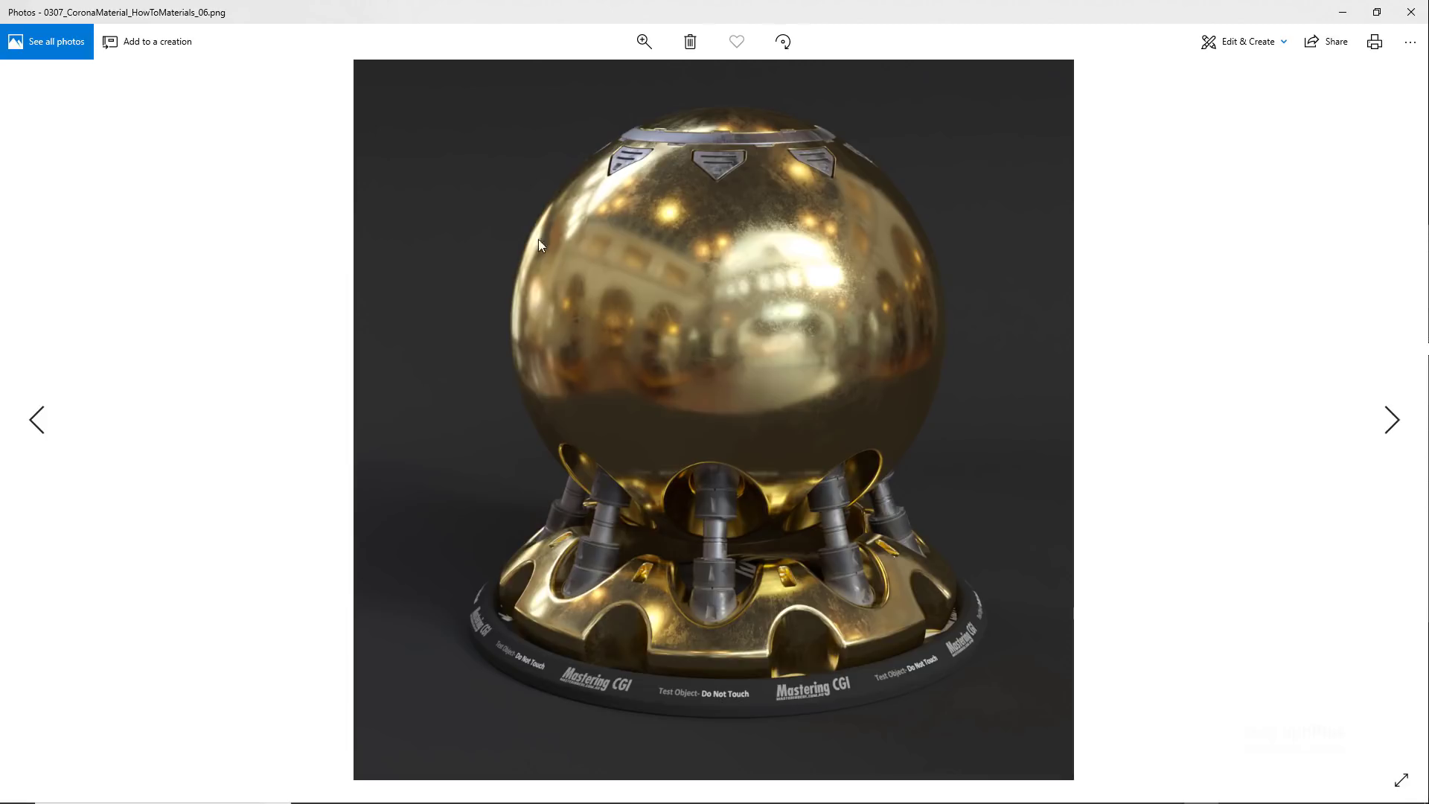
# Step: Close the gold render image, then duplicate the gold material in the node editor and assign the copy to the ShaderBall
pyautogui.click(1410, 12)
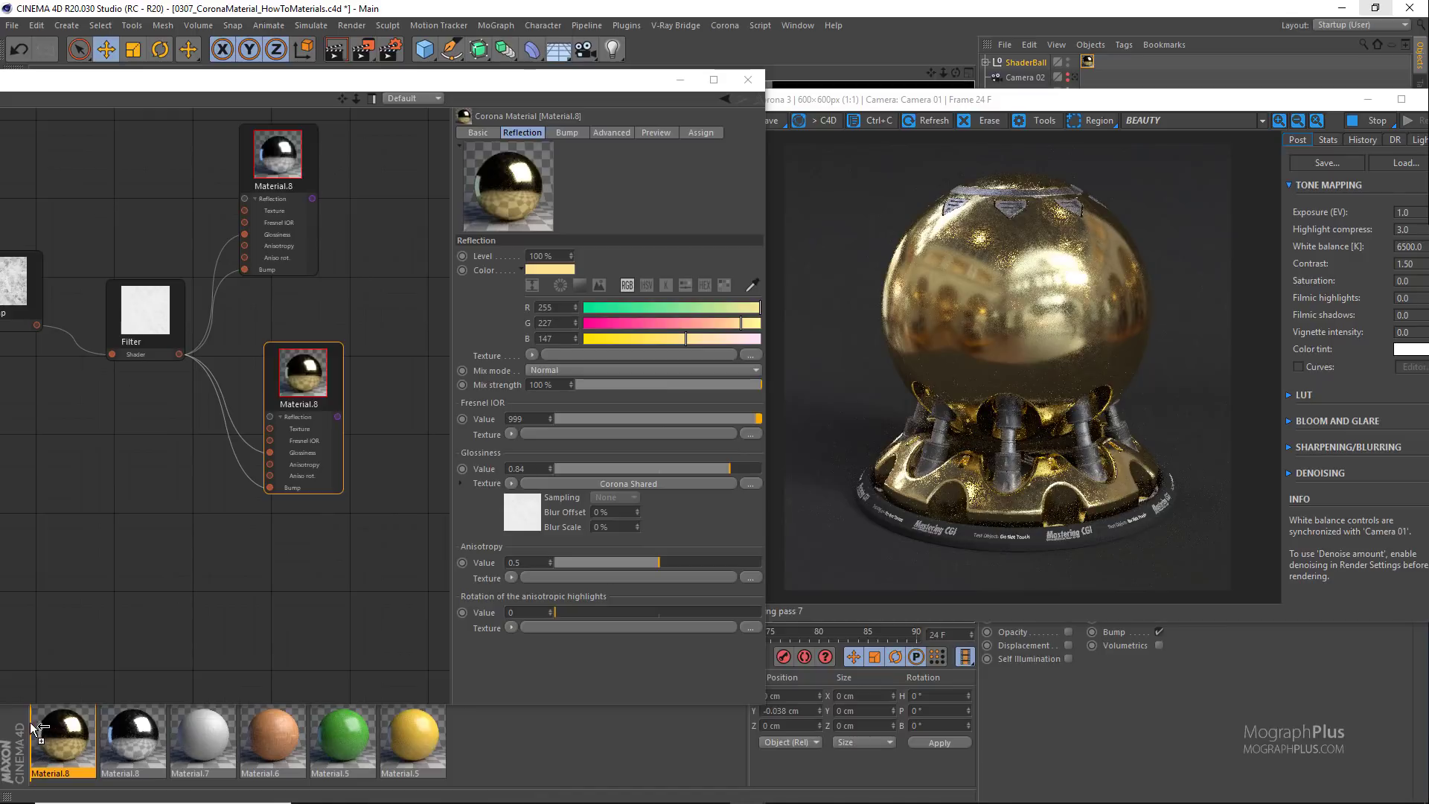
pyautogui.keyDown('ctrl'); pyautogui.moveTo(30, 722); pyautogui.dragTo(301, 551); pyautogui.keyUp('ctrl')
pyautogui.press('h')
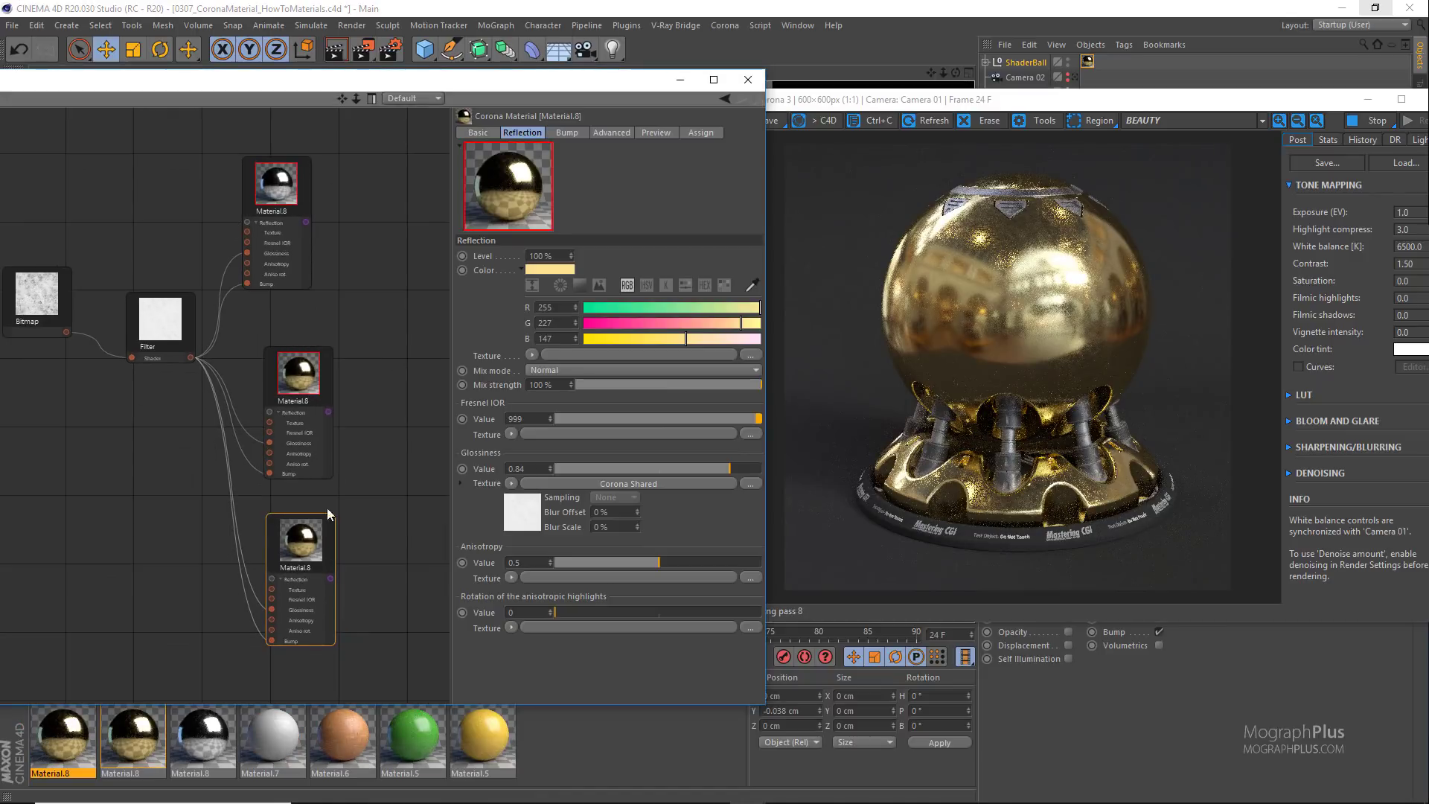
pyautogui.moveTo(532, 166); pyautogui.dragTo(1087, 61)
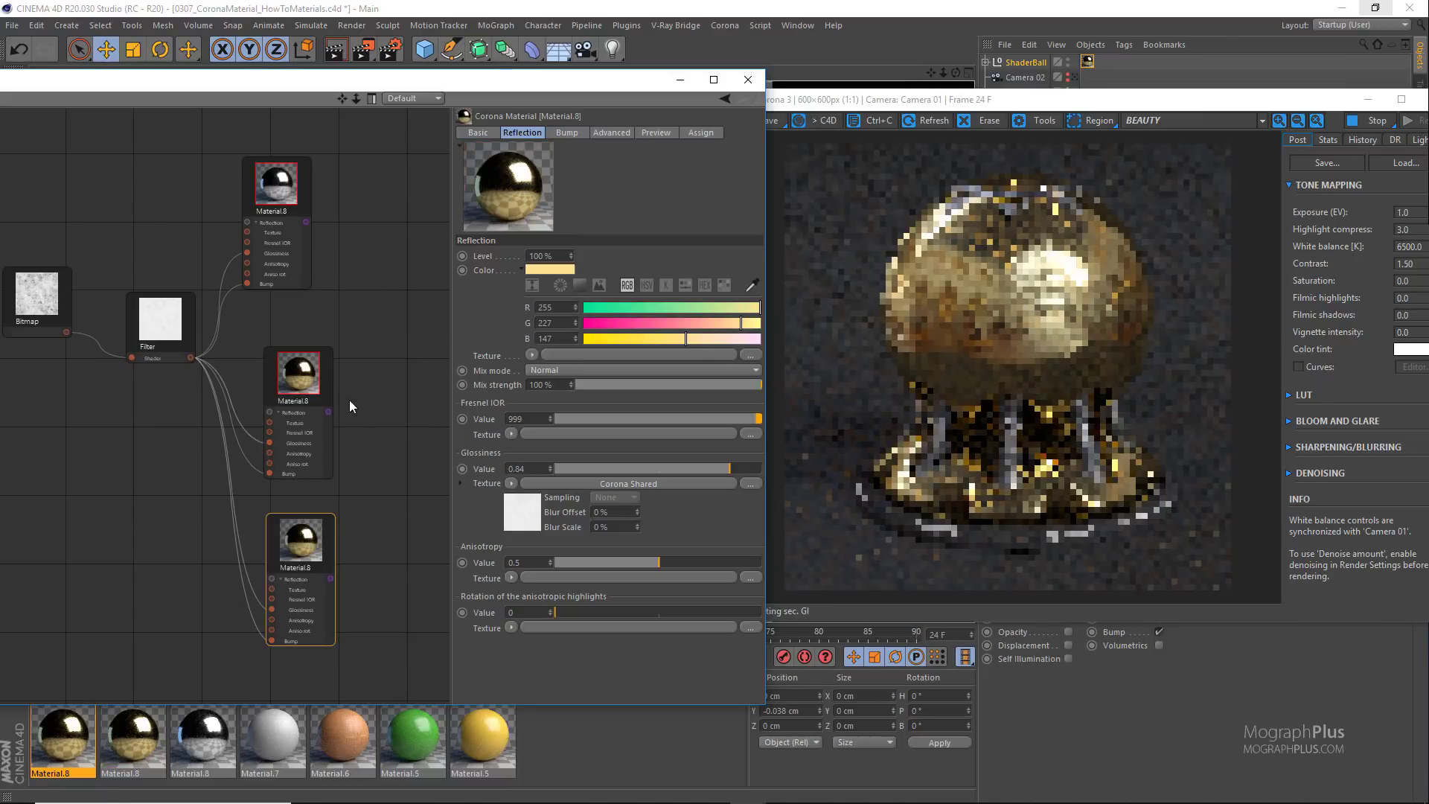
# Step: Arrange the three metal material nodes in an evenly spaced column beside the Filter node
pyautogui.moveTo(295, 198); pyautogui.dragTo(348, 168)
pyautogui.moveTo(301, 366); pyautogui.dragTo(331, 300)
pyautogui.moveTo(301, 547); pyautogui.dragTo(329, 467)
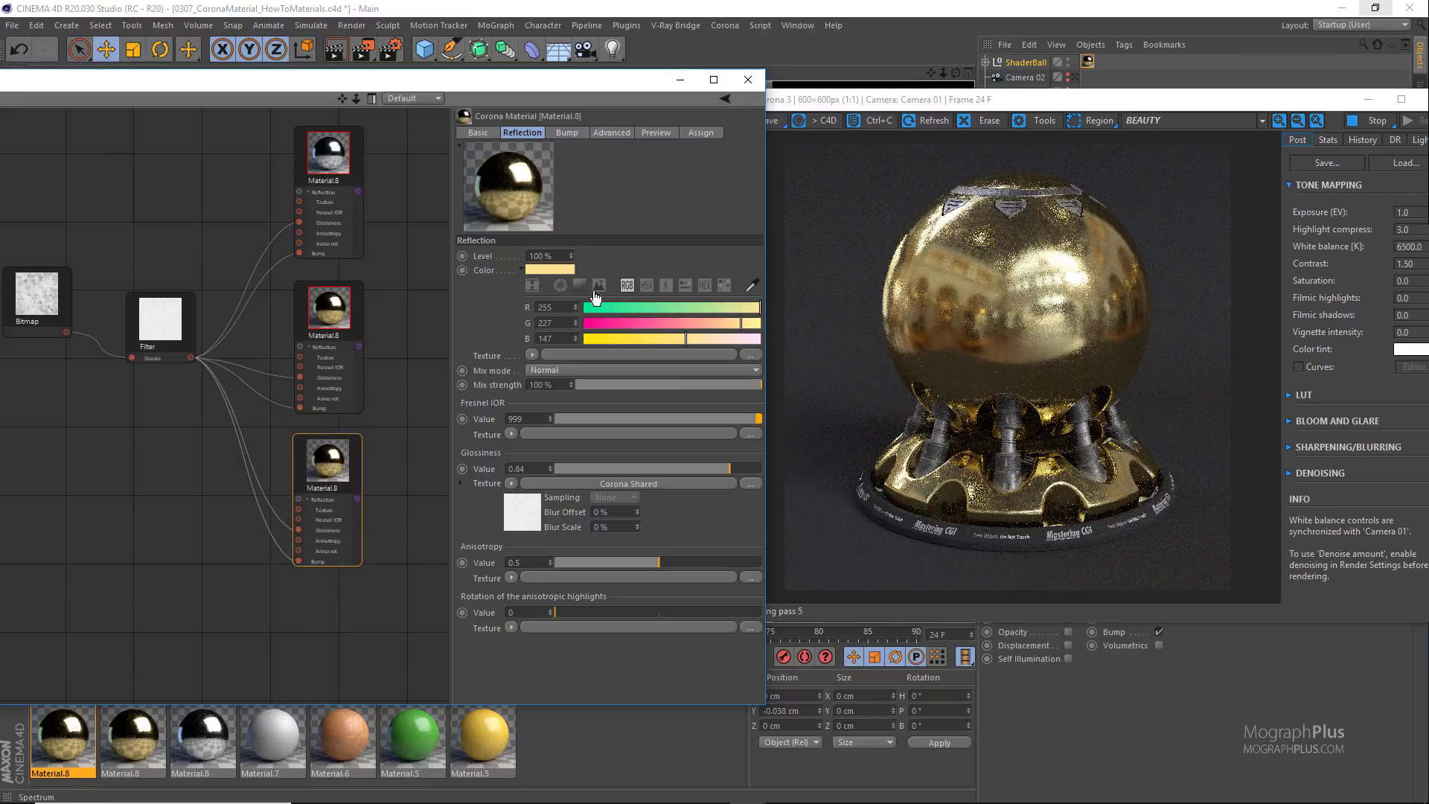
# Step: Set the green component of the new copy's reflection color to 175 for copper, and move the render window over the editor
pyautogui.doubleClick(556, 322)
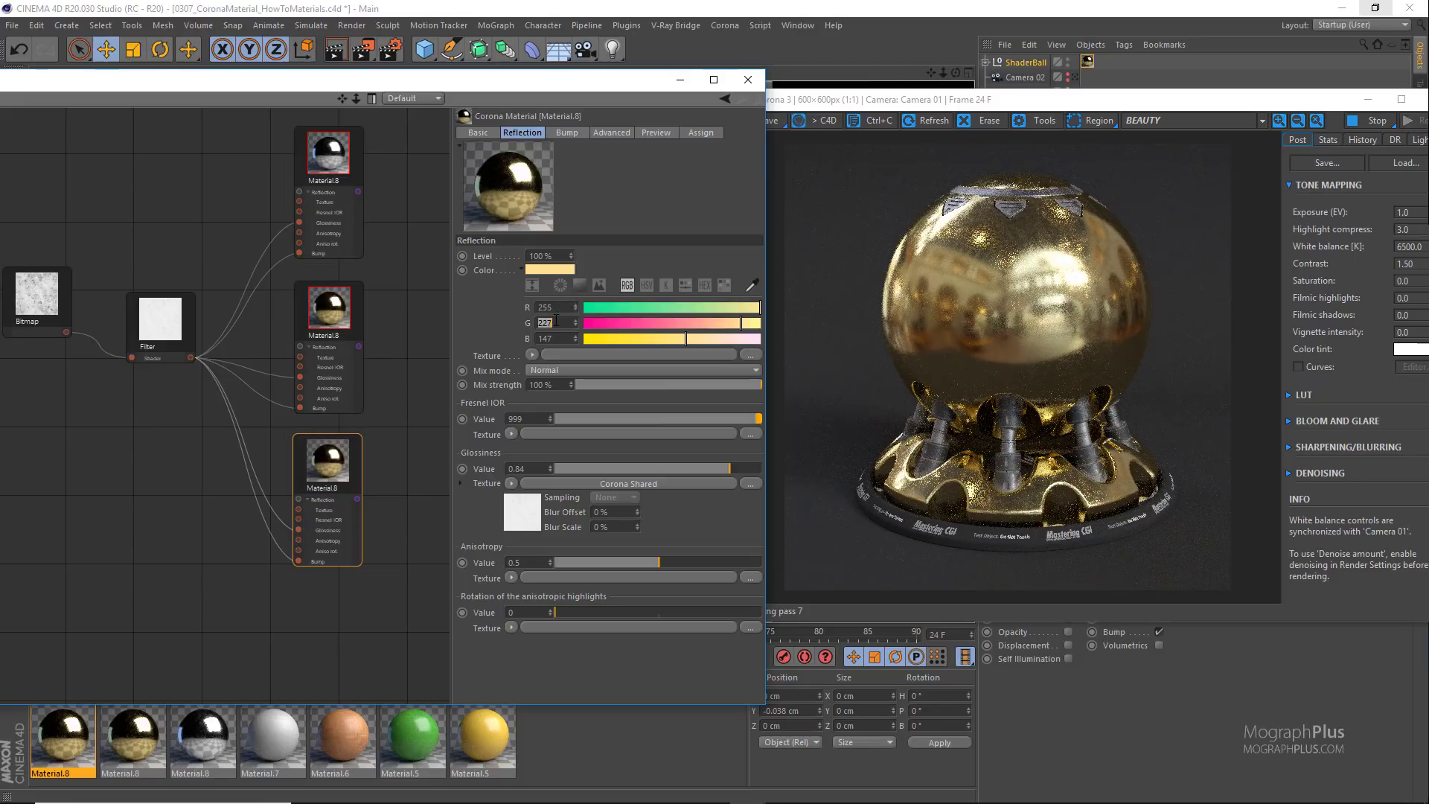
pyautogui.write('175')
pyautogui.press('Return')
pyautogui.doubleClick(556, 339)
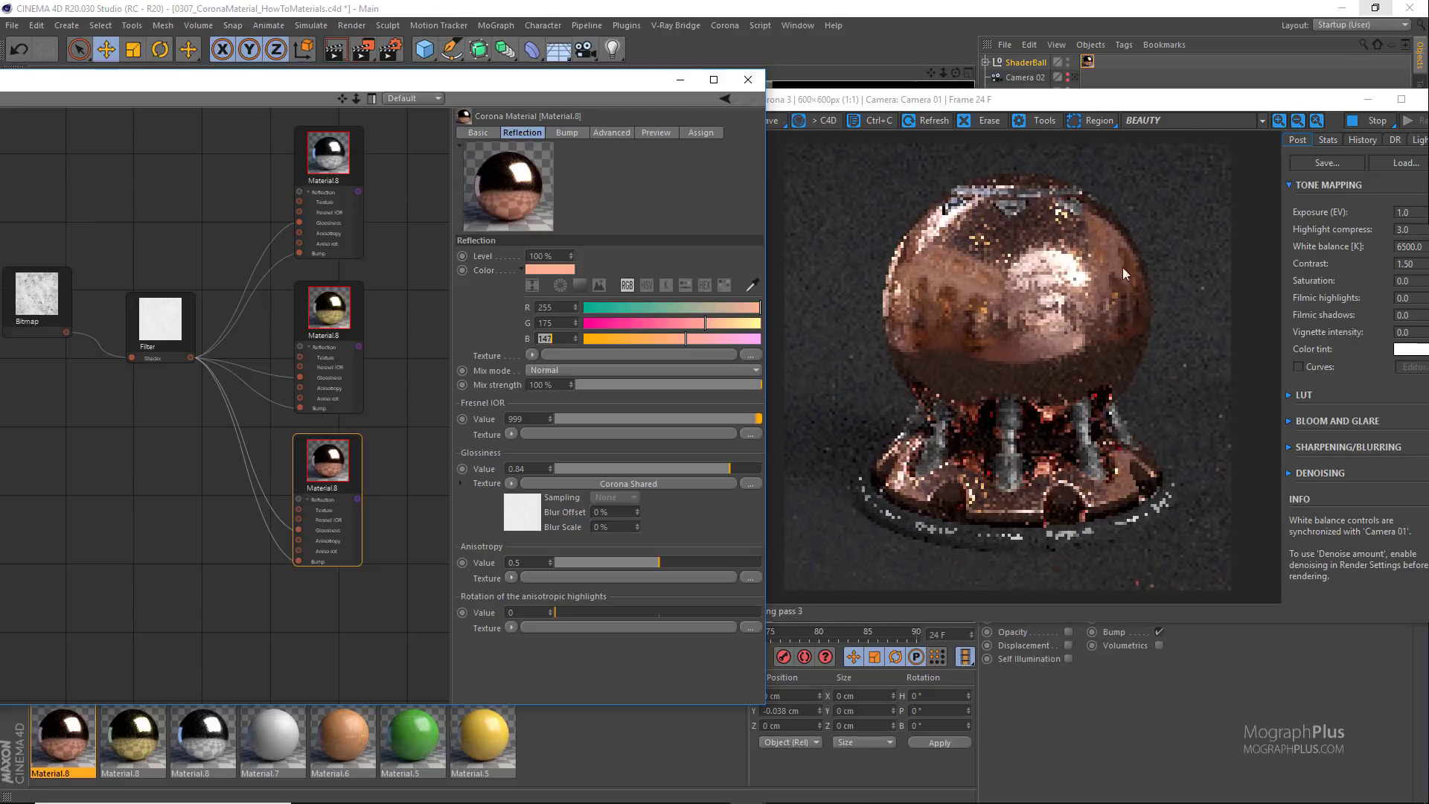
pyautogui.moveTo(896, 105); pyautogui.dragTo(839, 114)
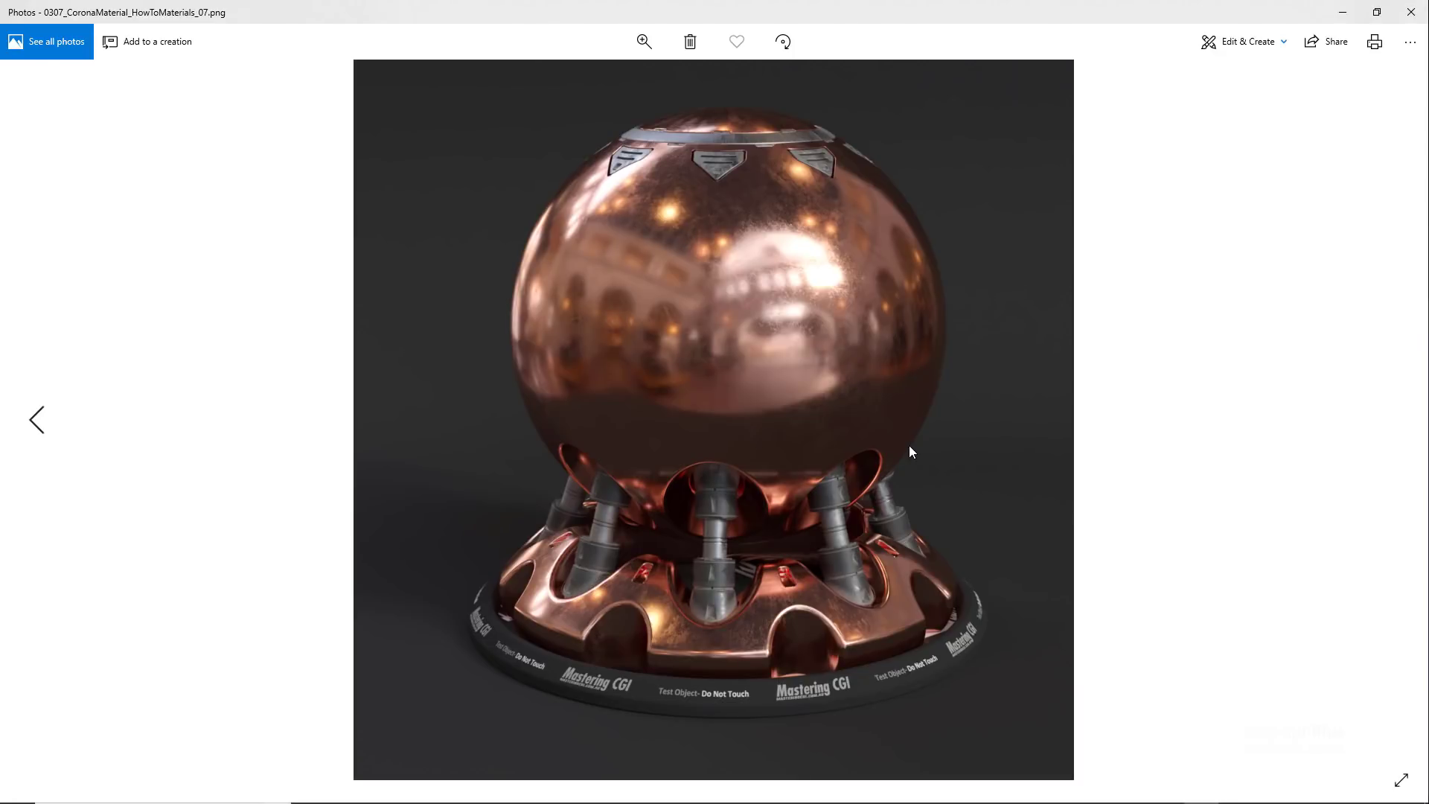
# Step: Compare the finished metal, gold and copper render images in Photos, then close the viewer
pyautogui.press('Left')
pyautogui.press('Left')
pyautogui.press('Right')
pyautogui.press('Right')
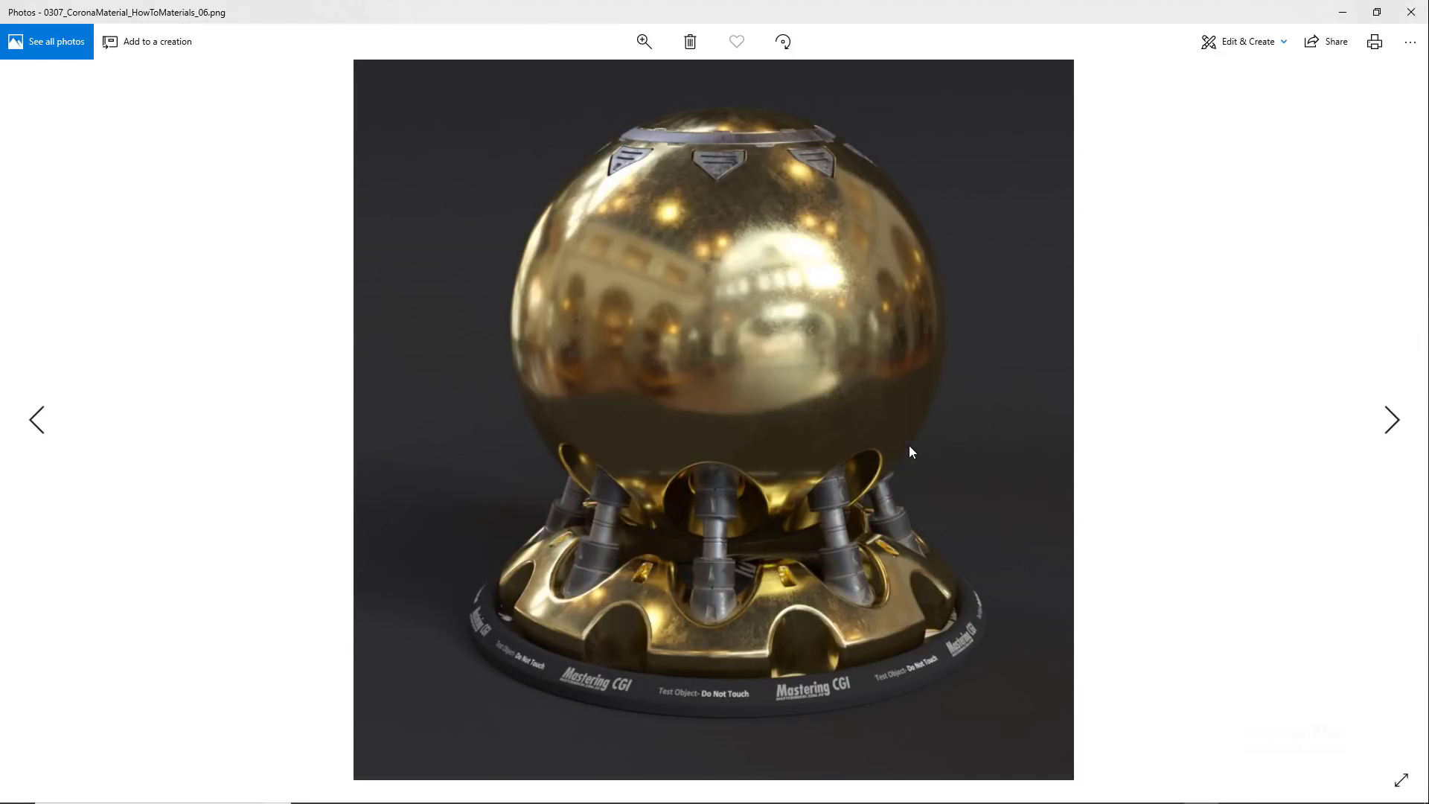
pyautogui.press('Left')
pyautogui.press('Right')
pyautogui.press('Left')
pyautogui.press('Left')
pyautogui.press('Right')
pyautogui.press('Right')
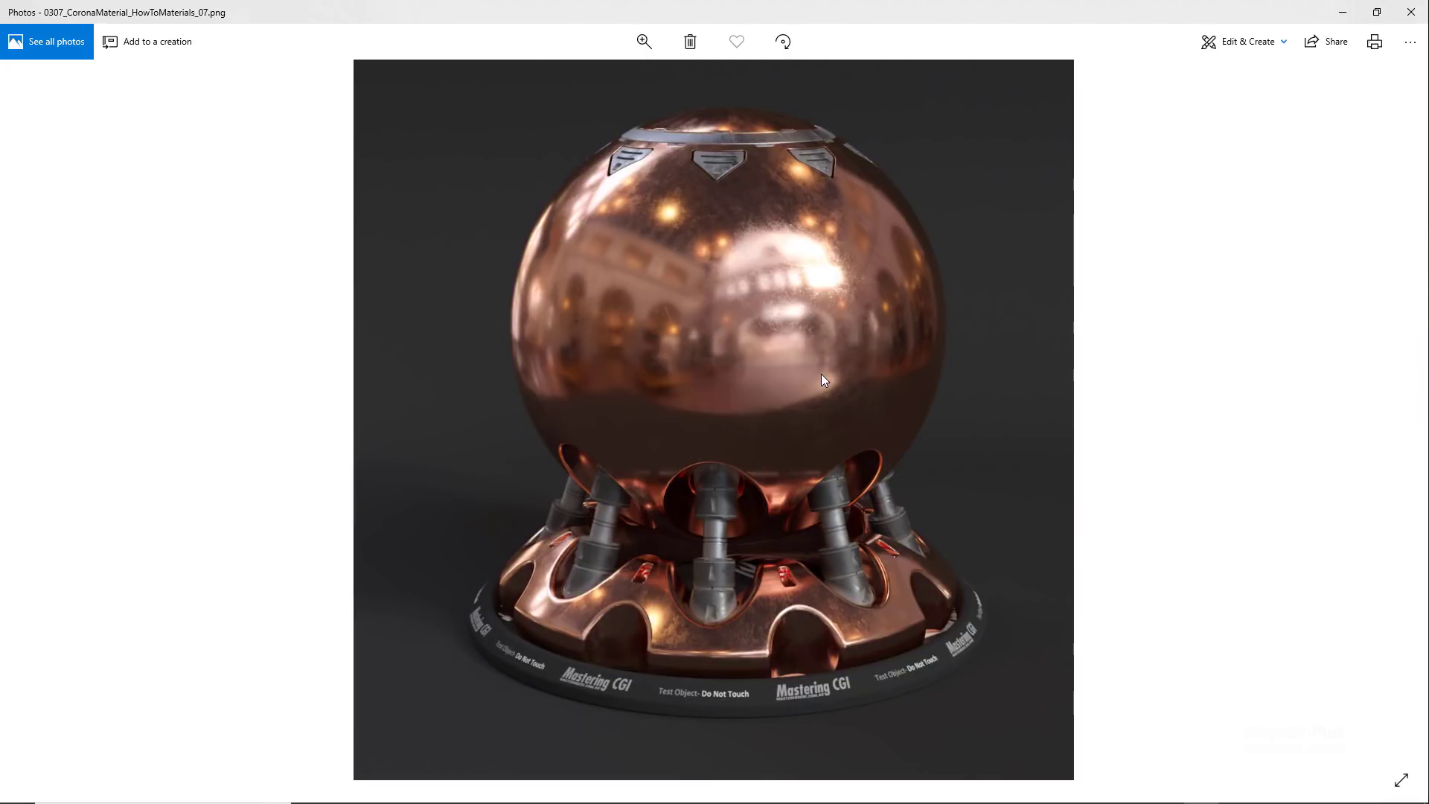
pyautogui.press('Left')
pyautogui.press('Left')
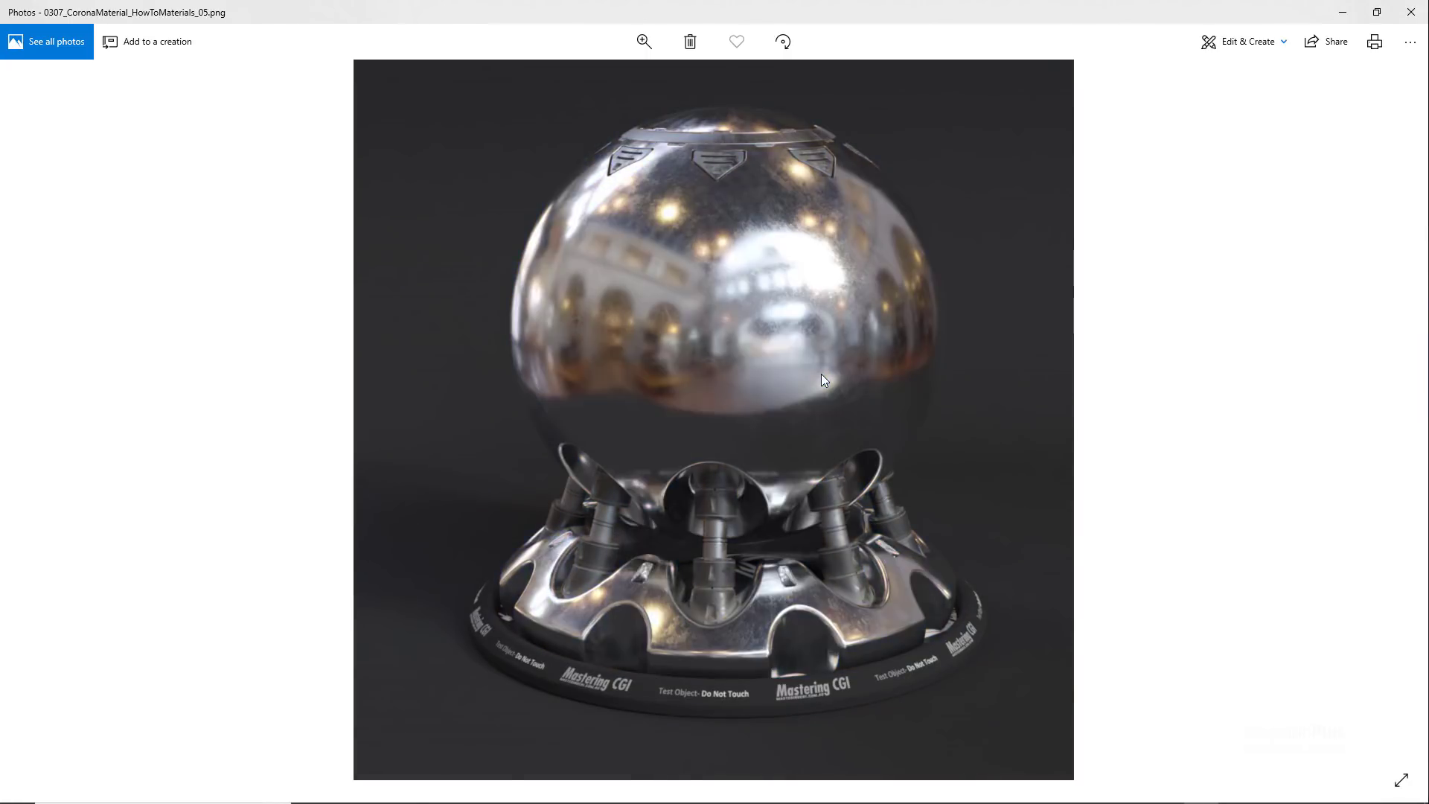
pyautogui.press('Right')
pyautogui.press('Right')
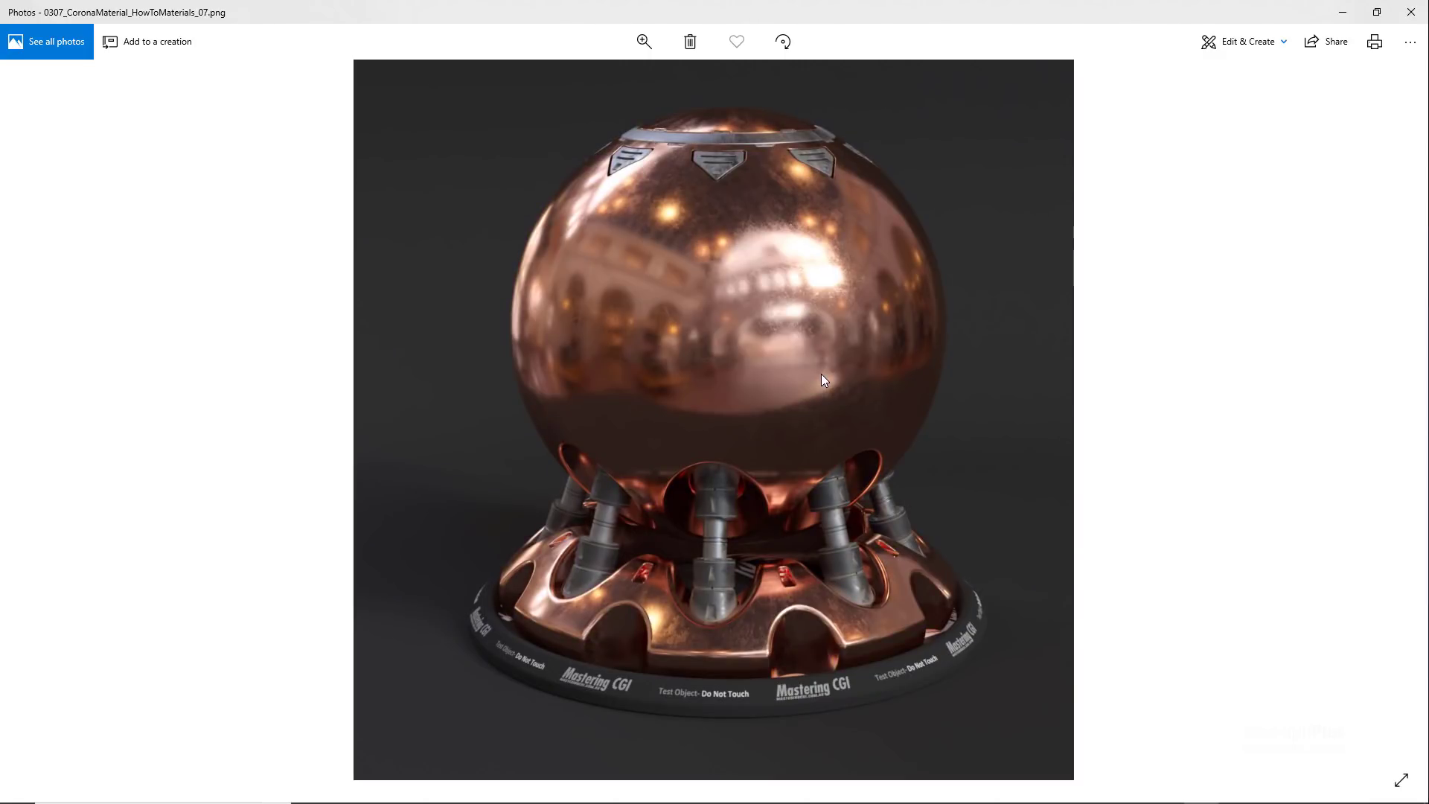
pyautogui.press('Left')
pyautogui.press('Left')
pyautogui.press('Right')
pyautogui.press('Right')
pyautogui.click(1411, 14)
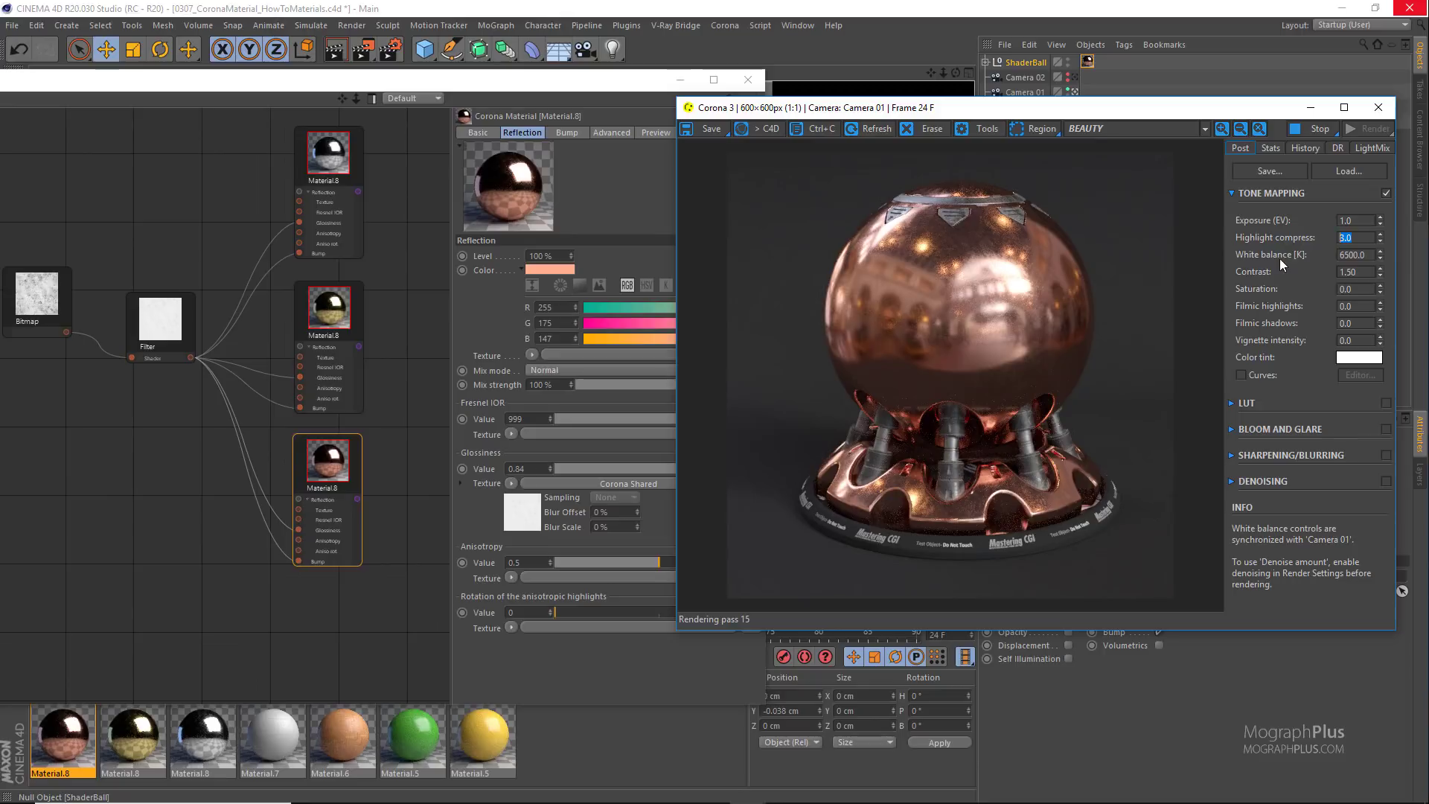
# Step: Lower the render's tone mapping highlight compress to 1
pyautogui.press('Down')
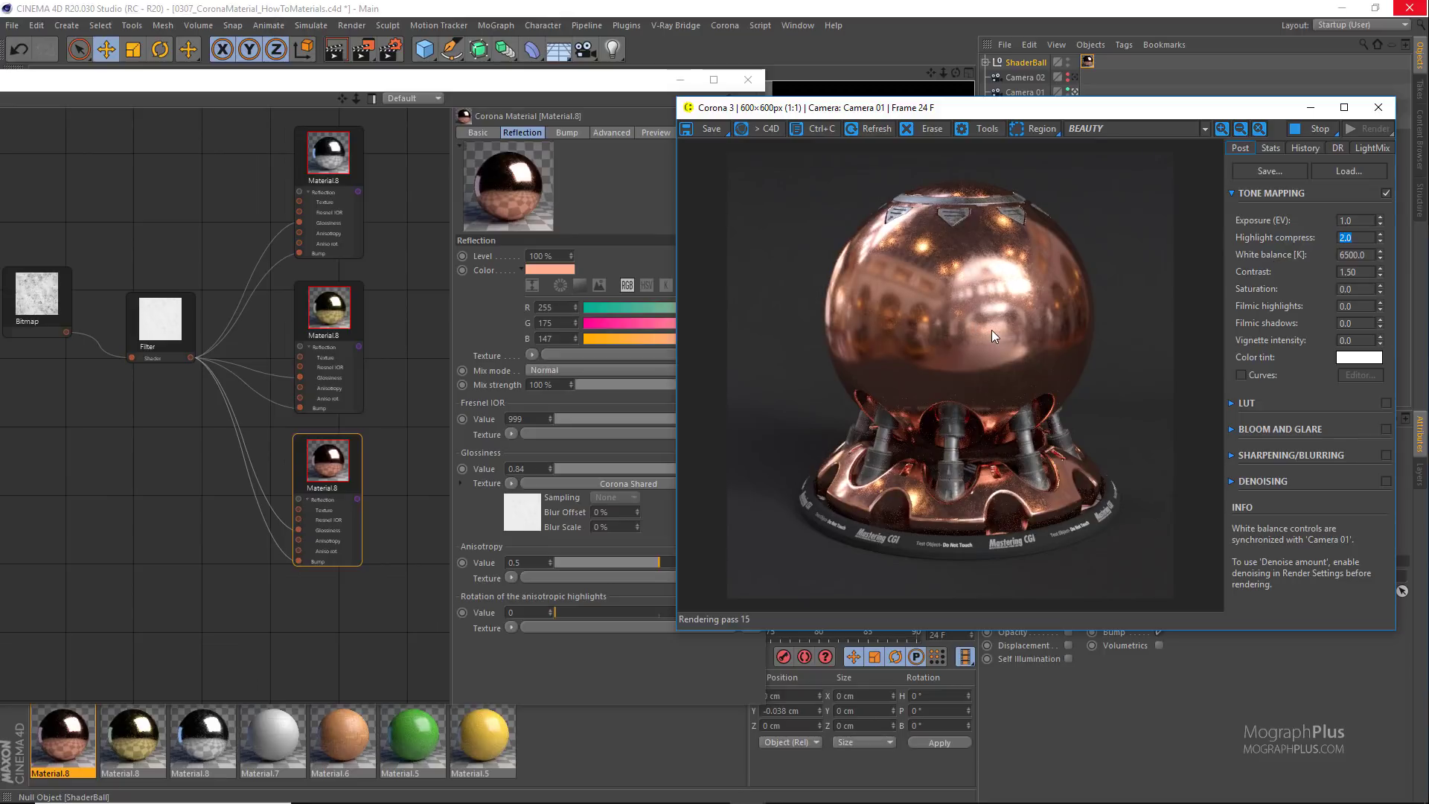
pyautogui.press('Down')
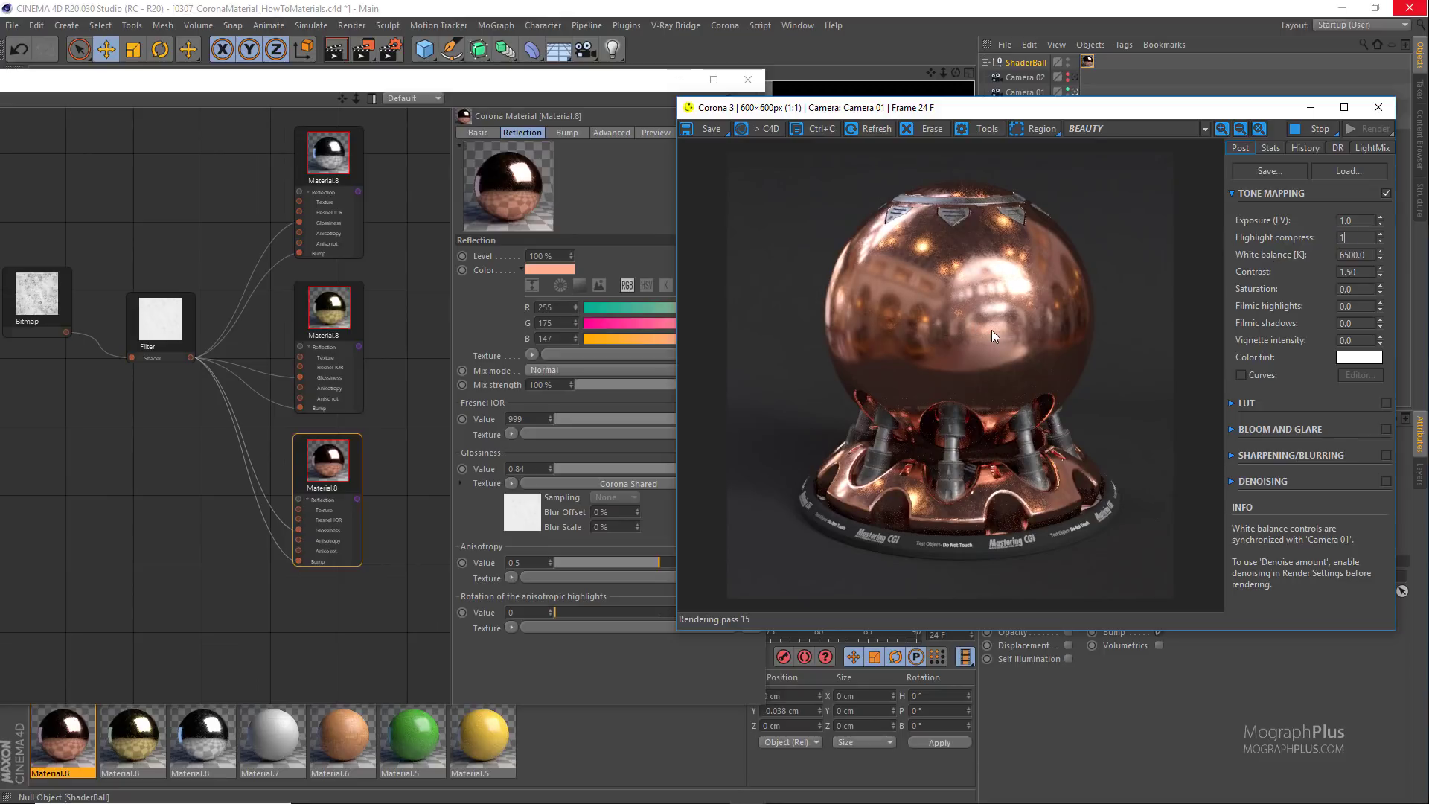